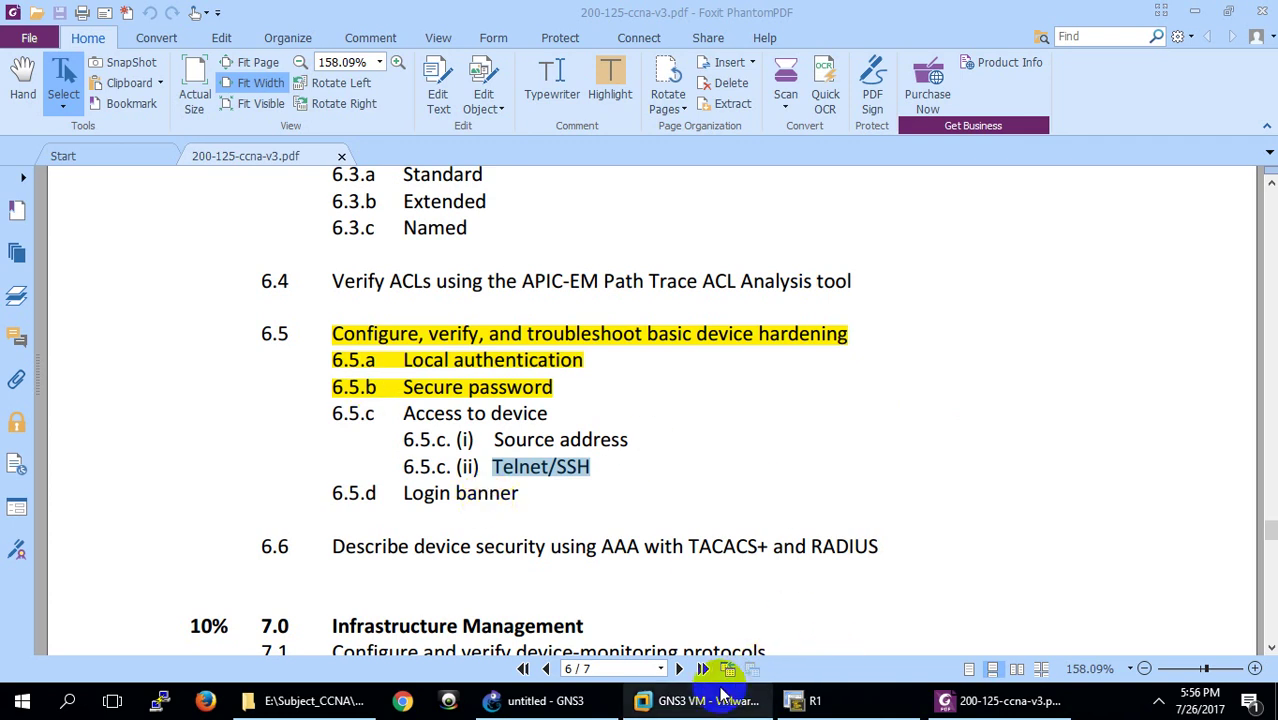
# Switch from Foxit PhantomPDF to the untitled GNS3 project holding router R1
pyautogui.click(540, 700)
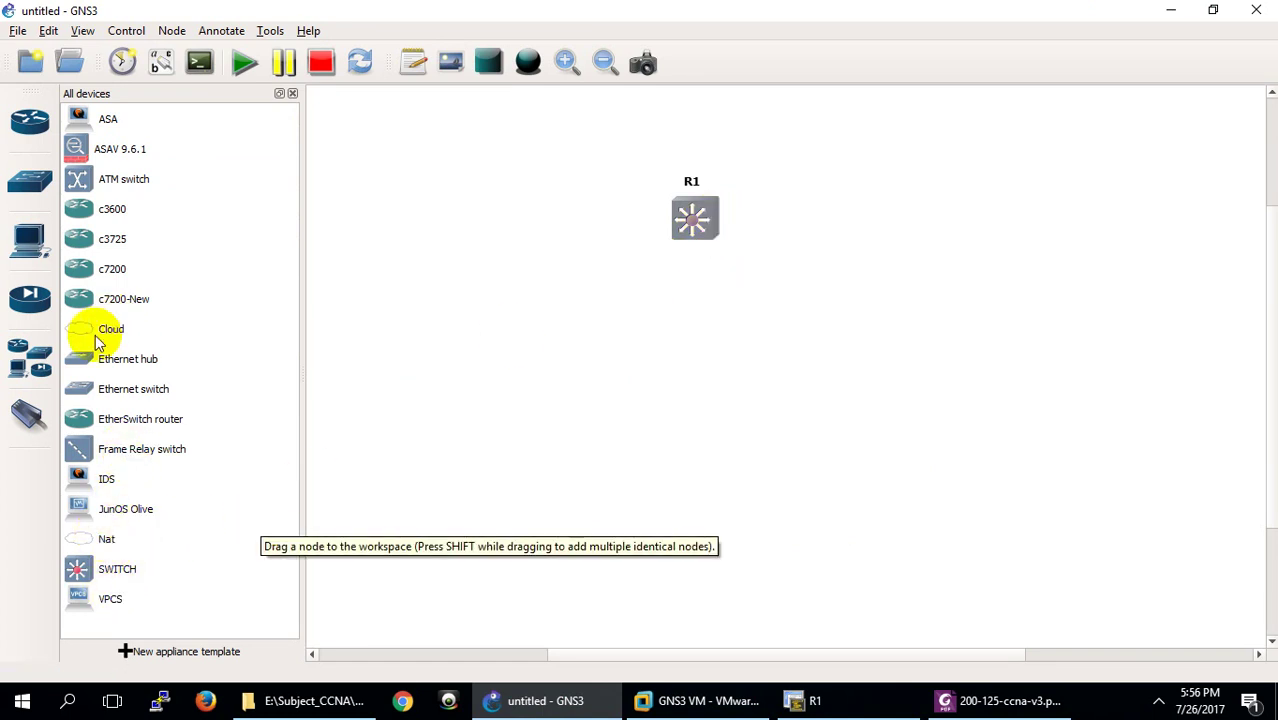
# Drop a Cloud node, Cloud1, below R1; abandon a trial link from R1's FastEthernet0/0
pyautogui.moveTo(100, 331); pyautogui.dragTo(714, 482)
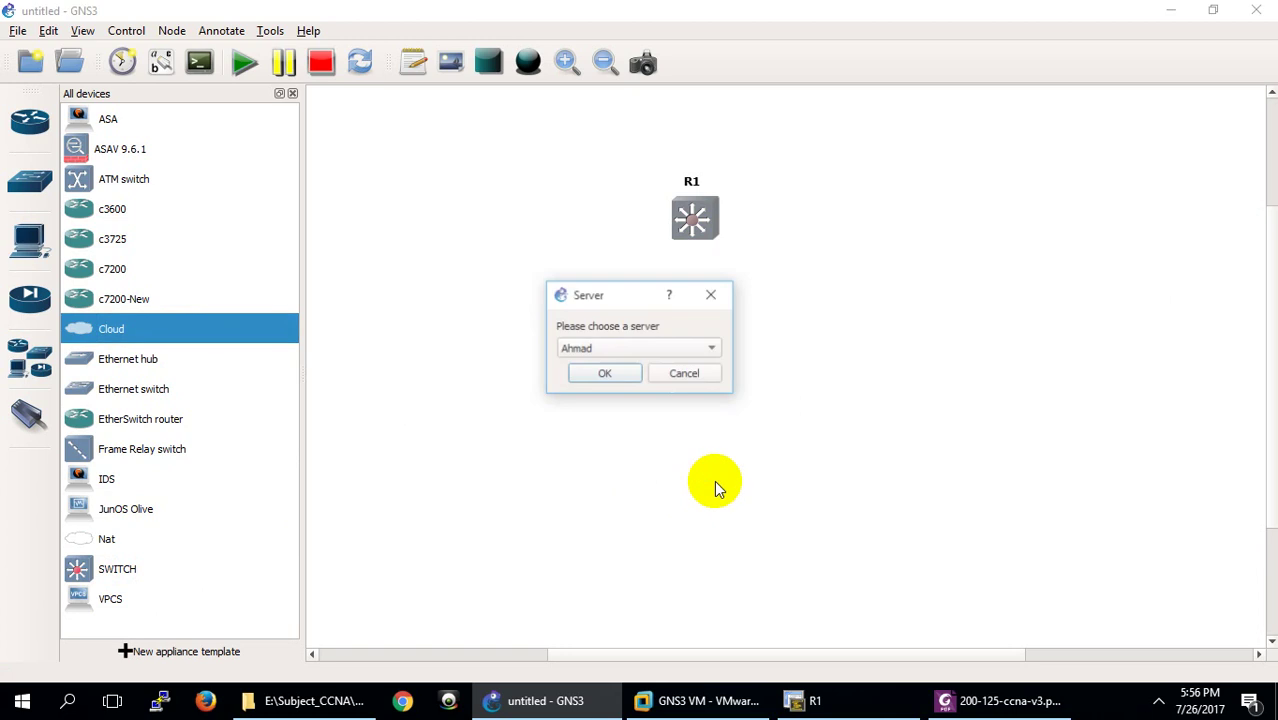
pyautogui.click(608, 373)
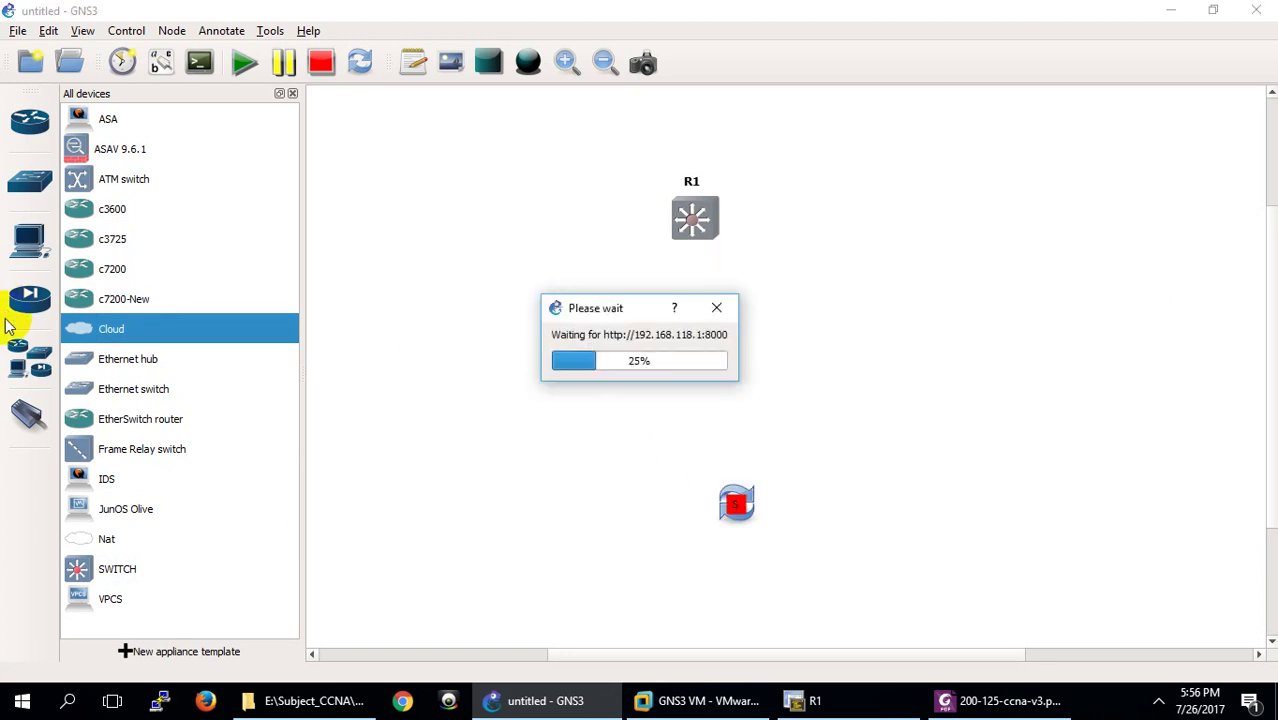
pyautogui.click(29, 413)
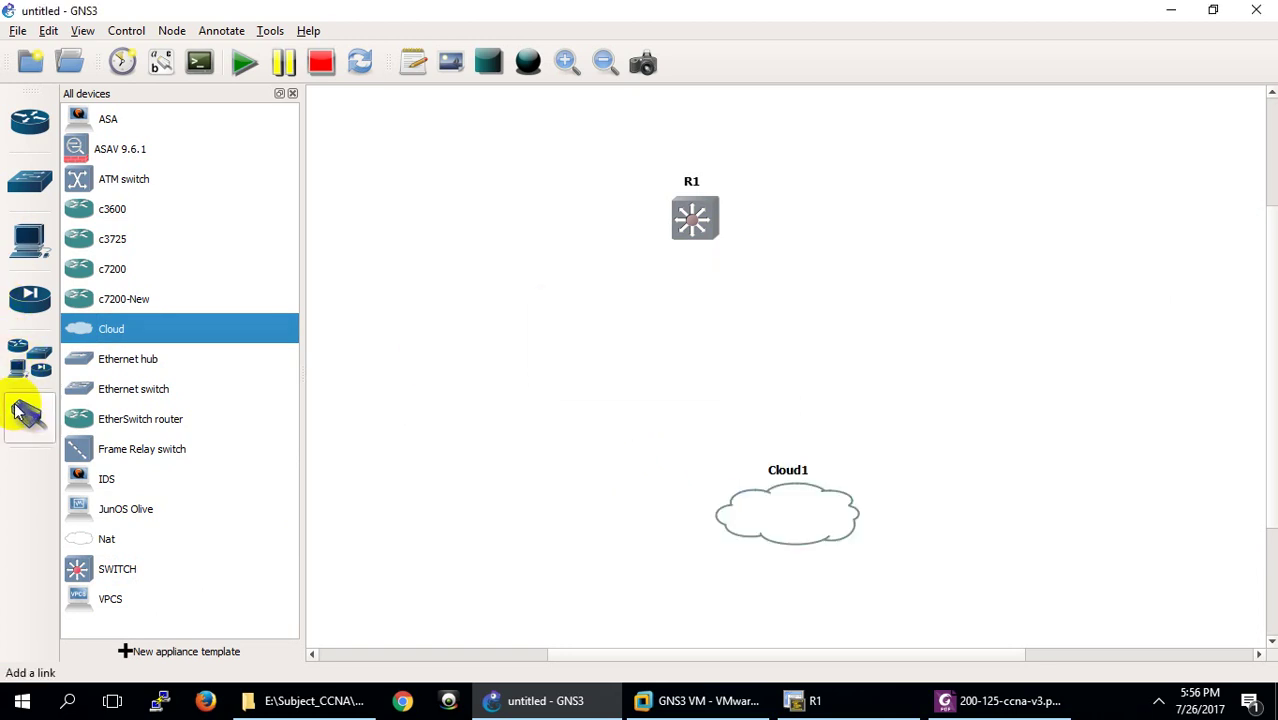
pyautogui.click(693, 218)
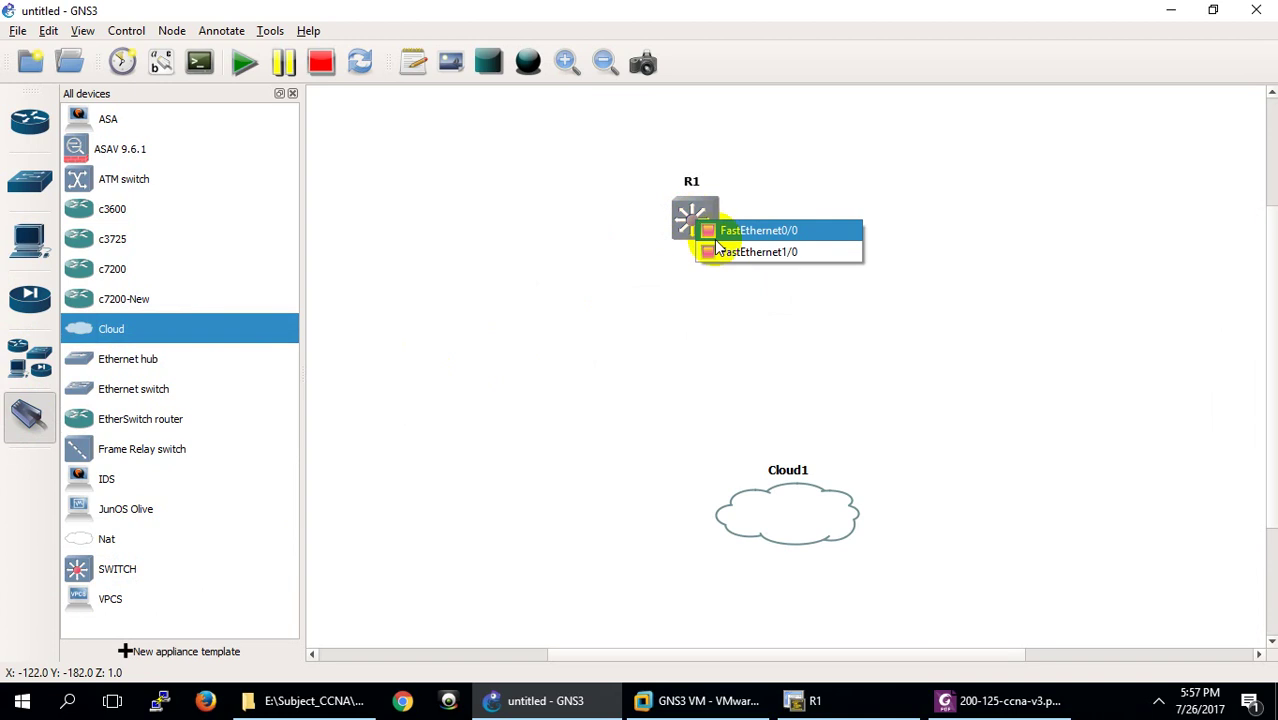
pyautogui.click(725, 242)
pyautogui.click(796, 522)
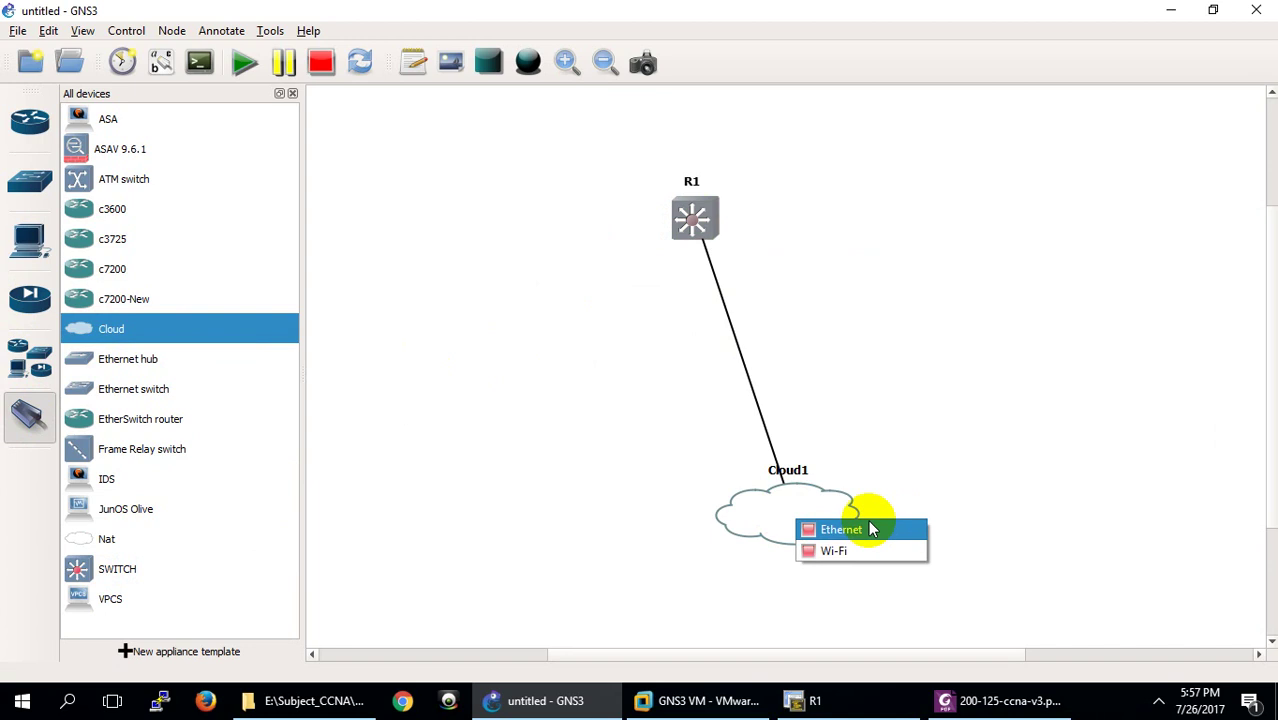
pyautogui.rightClick(785, 514)
pyautogui.rightClick(785, 514)
pyautogui.rightClick(785, 514)
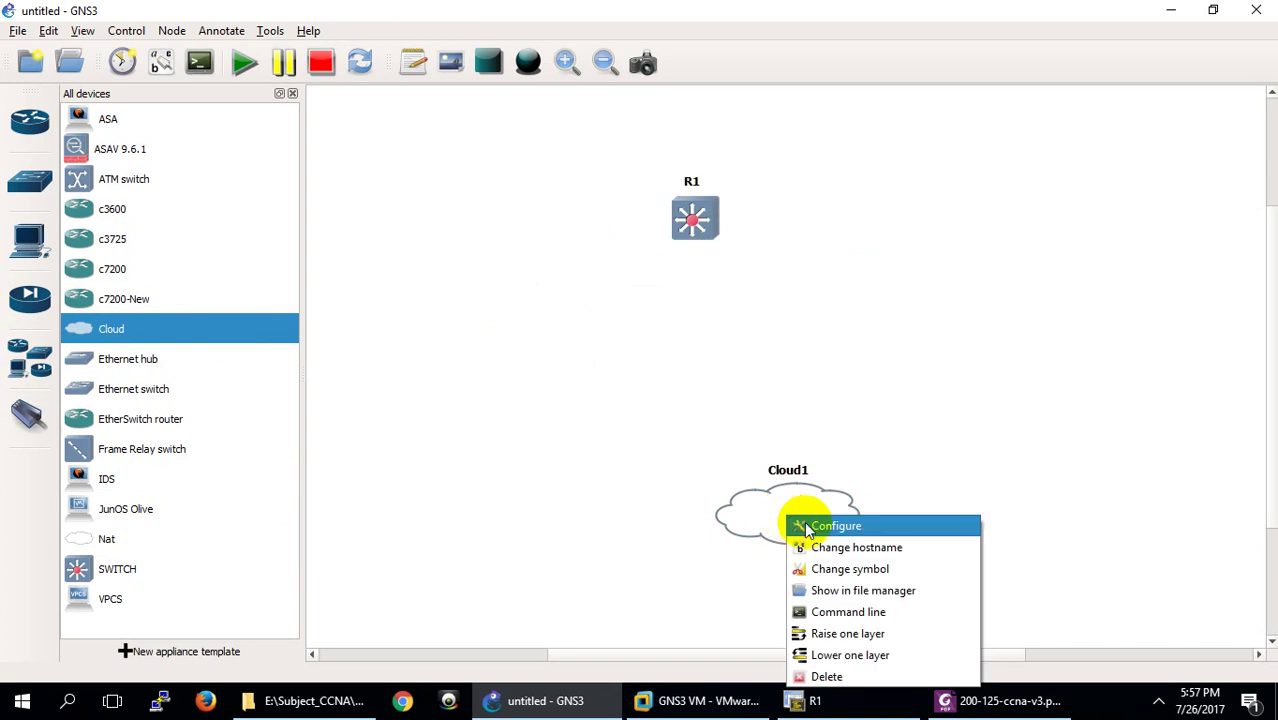
# In Cloud1's configuration, show special Ethernet interfaces, select Loopback, apply and close
pyautogui.click(804, 525)
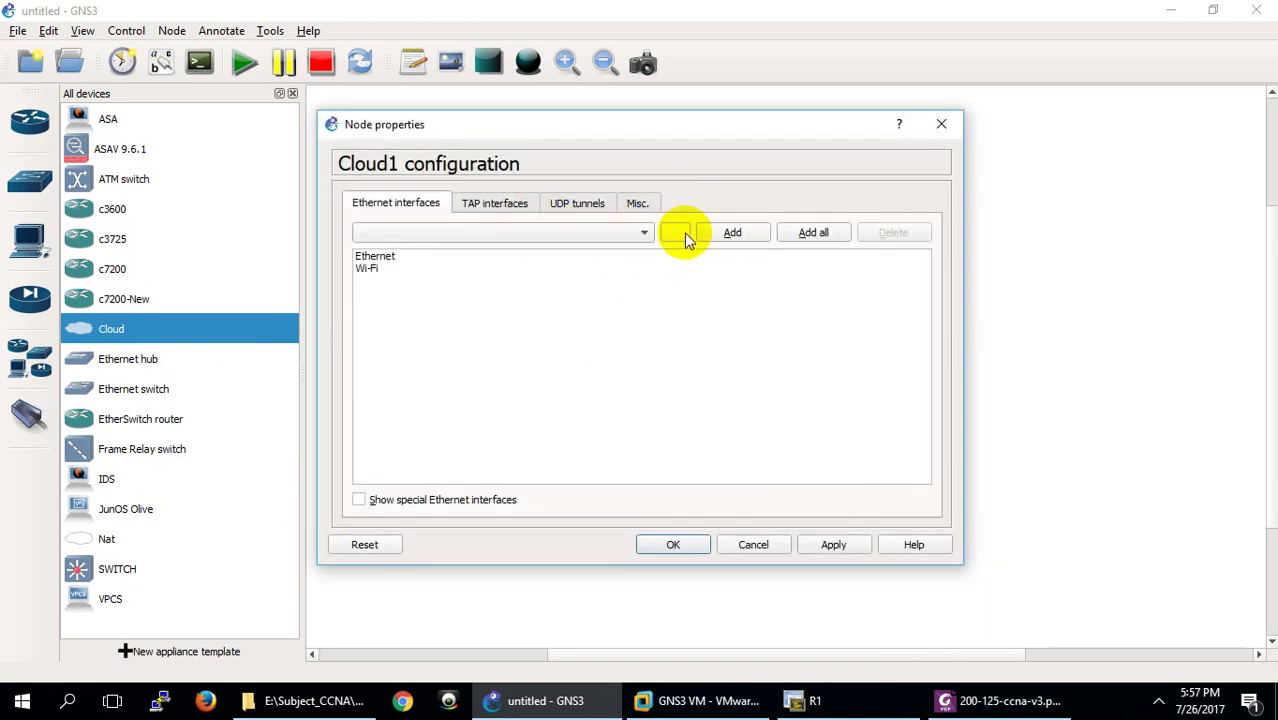
pyautogui.click(729, 237)
pyautogui.click(359, 499)
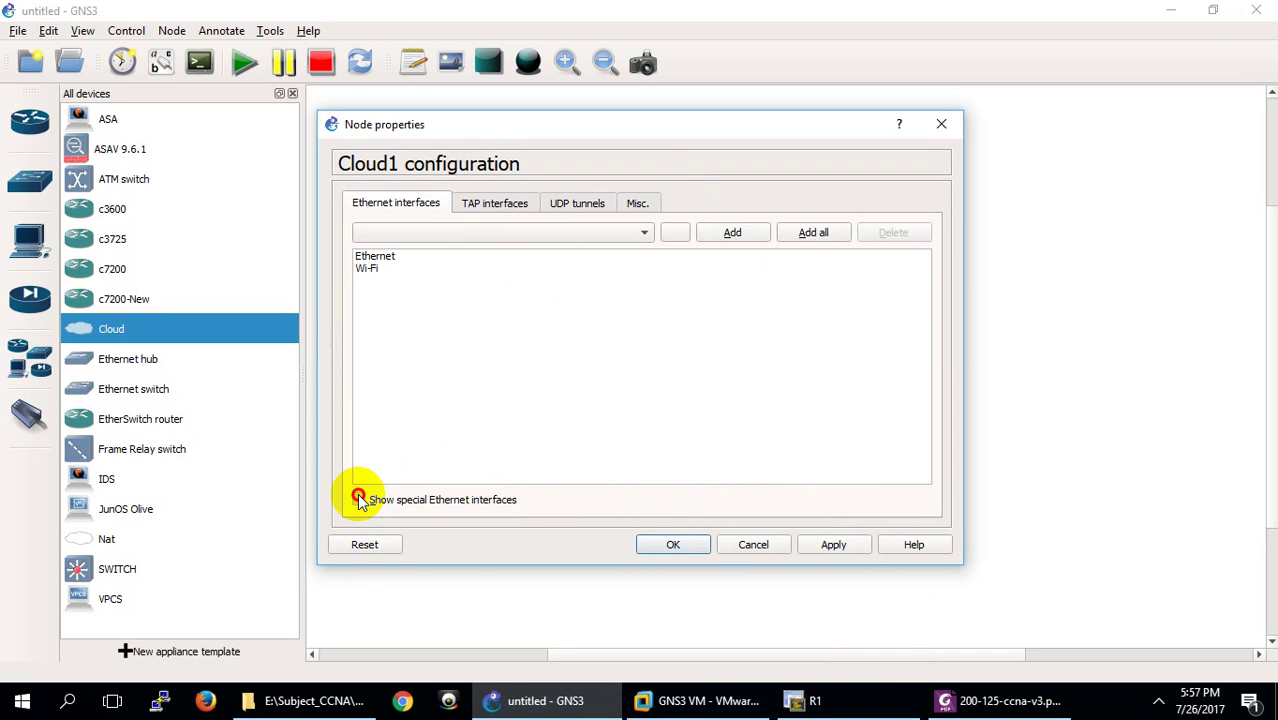
pyautogui.click(545, 233)
pyautogui.click(505, 291)
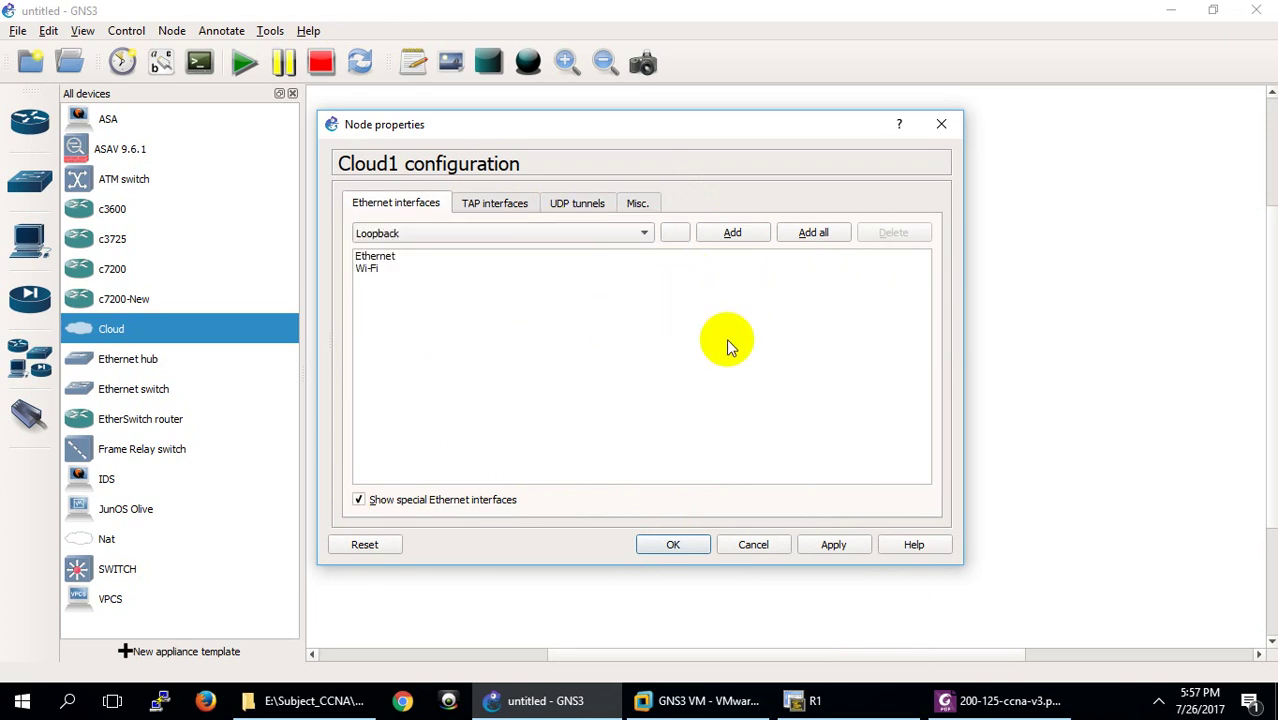
pyautogui.click(826, 545)
pyautogui.click(648, 544)
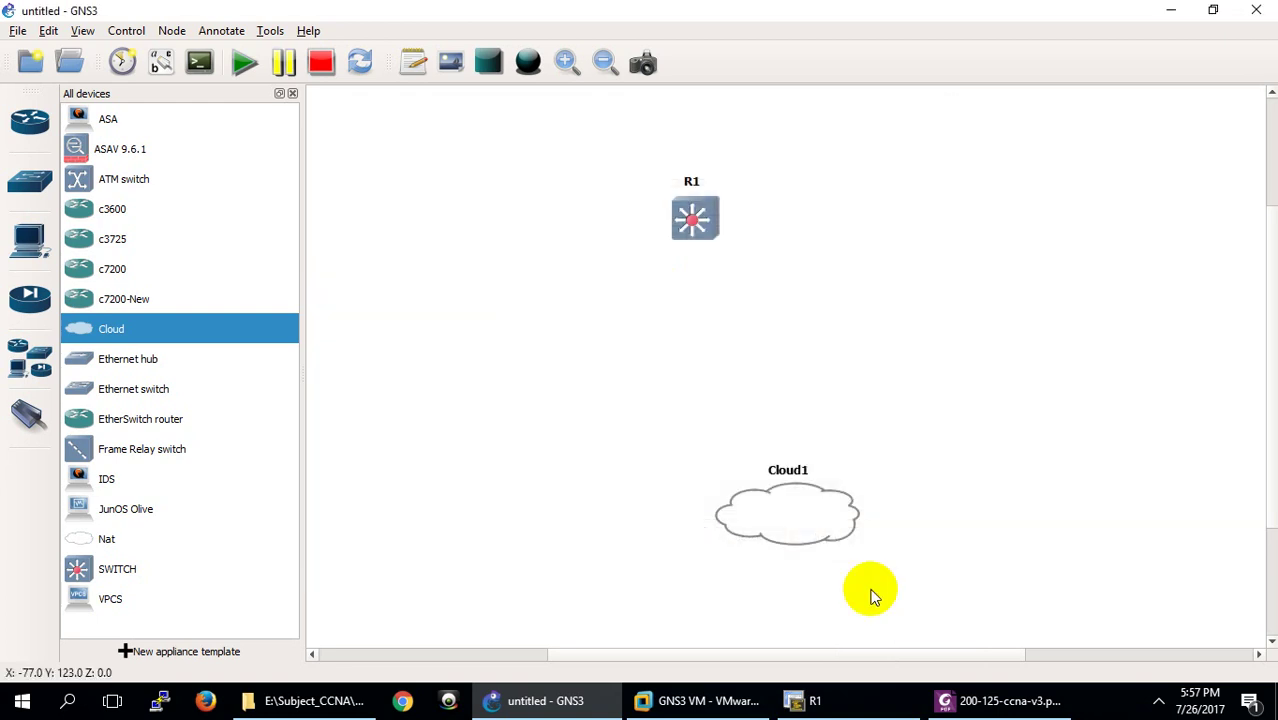
pyautogui.click(1164, 690)
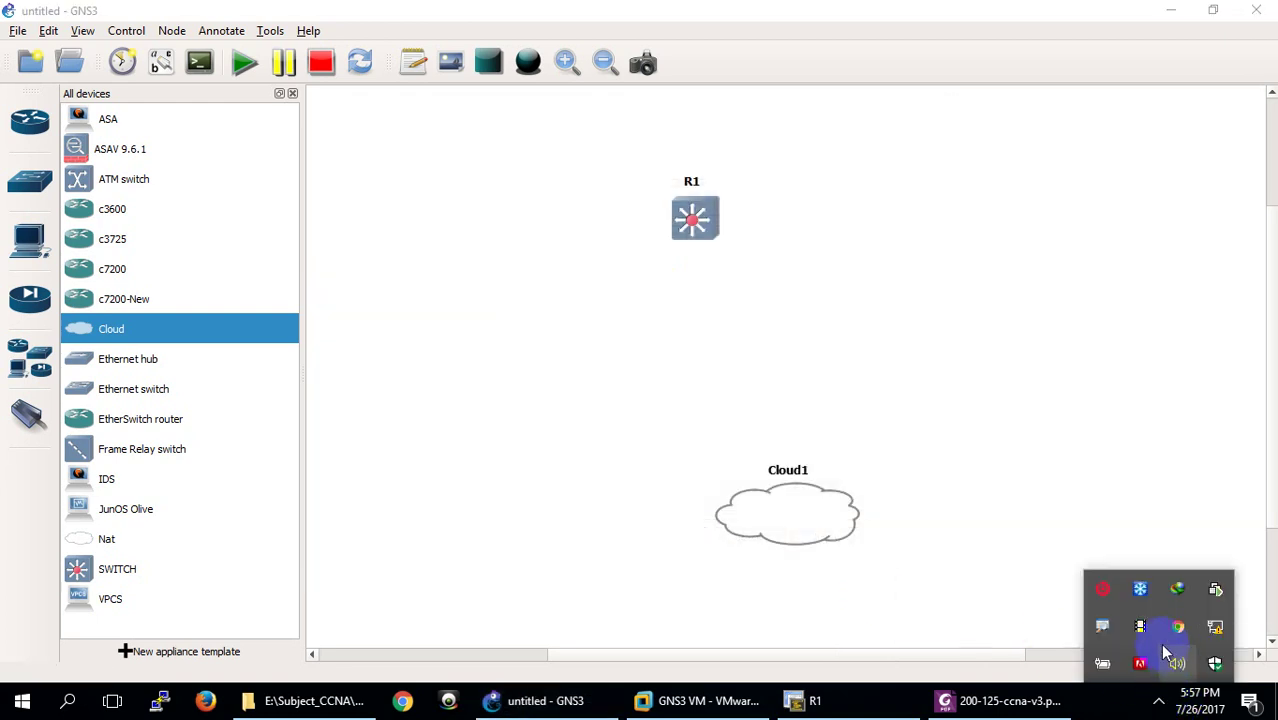
# Open Network and Sharing Center from the tray and check the Loopback adapter in Network Connections
pyautogui.rightClick(1213, 627)
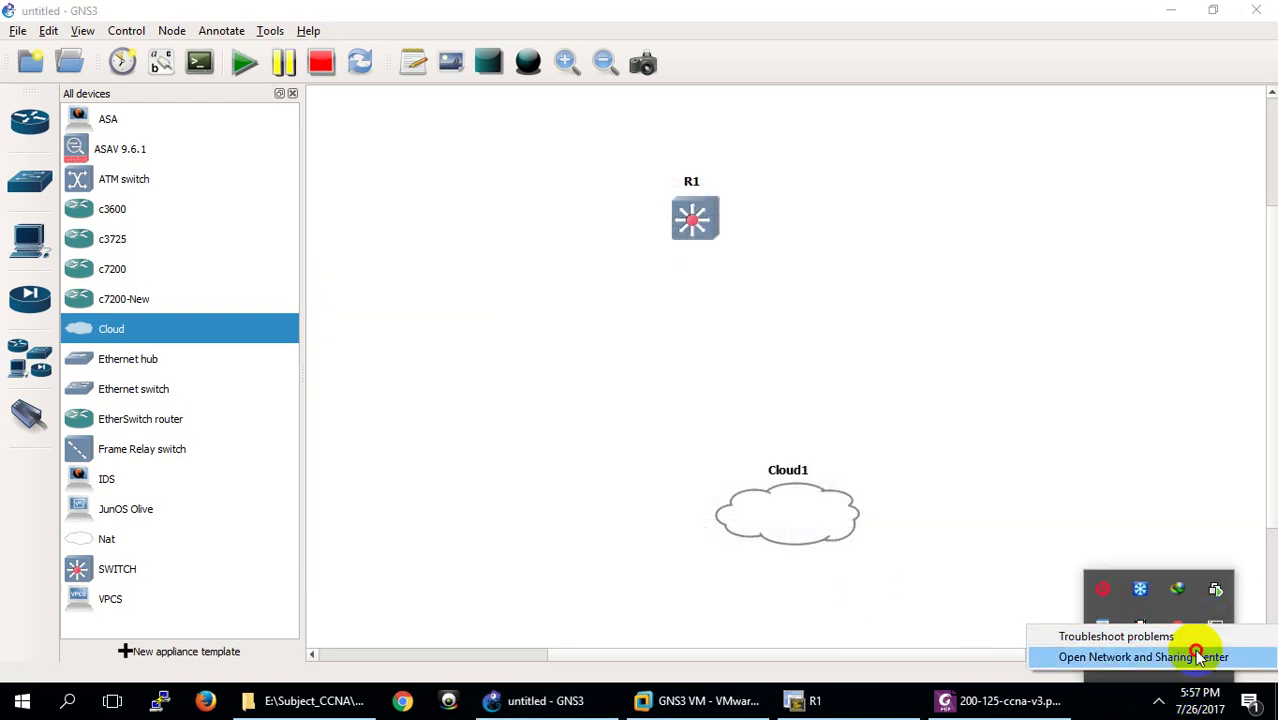
pyautogui.click(1196, 657)
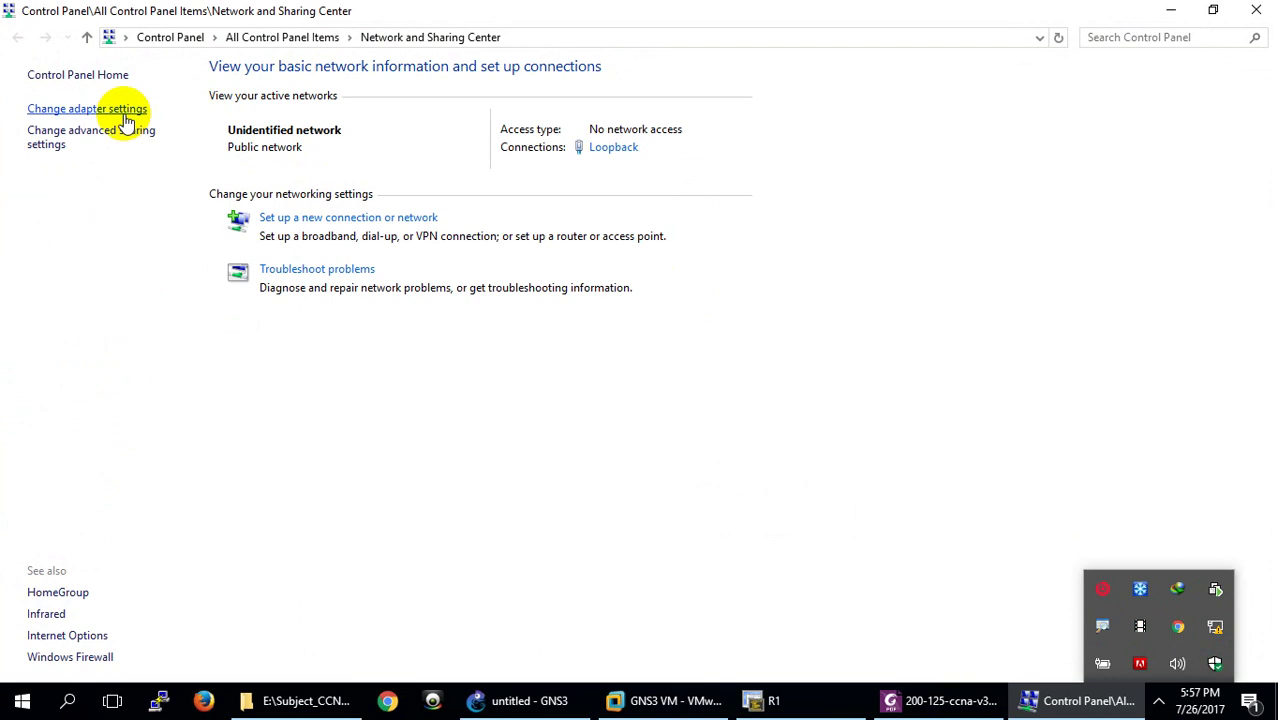
pyautogui.click(122, 112)
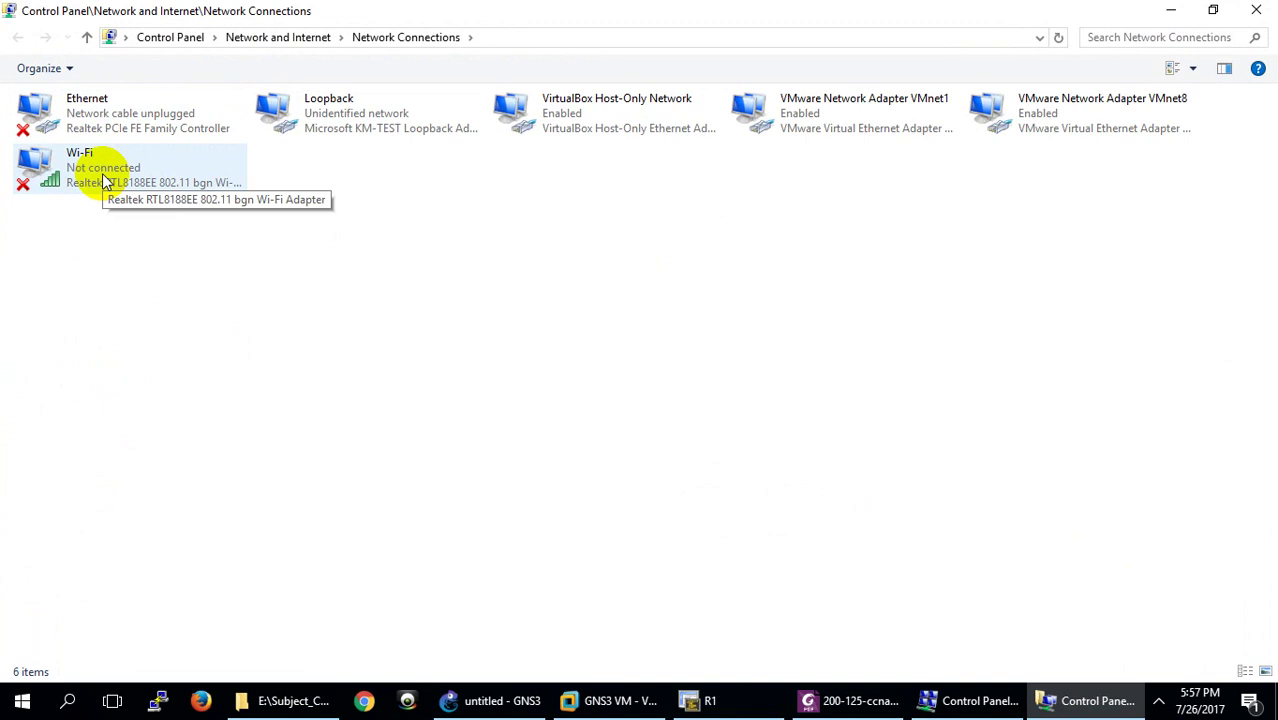
pyautogui.click(331, 123)
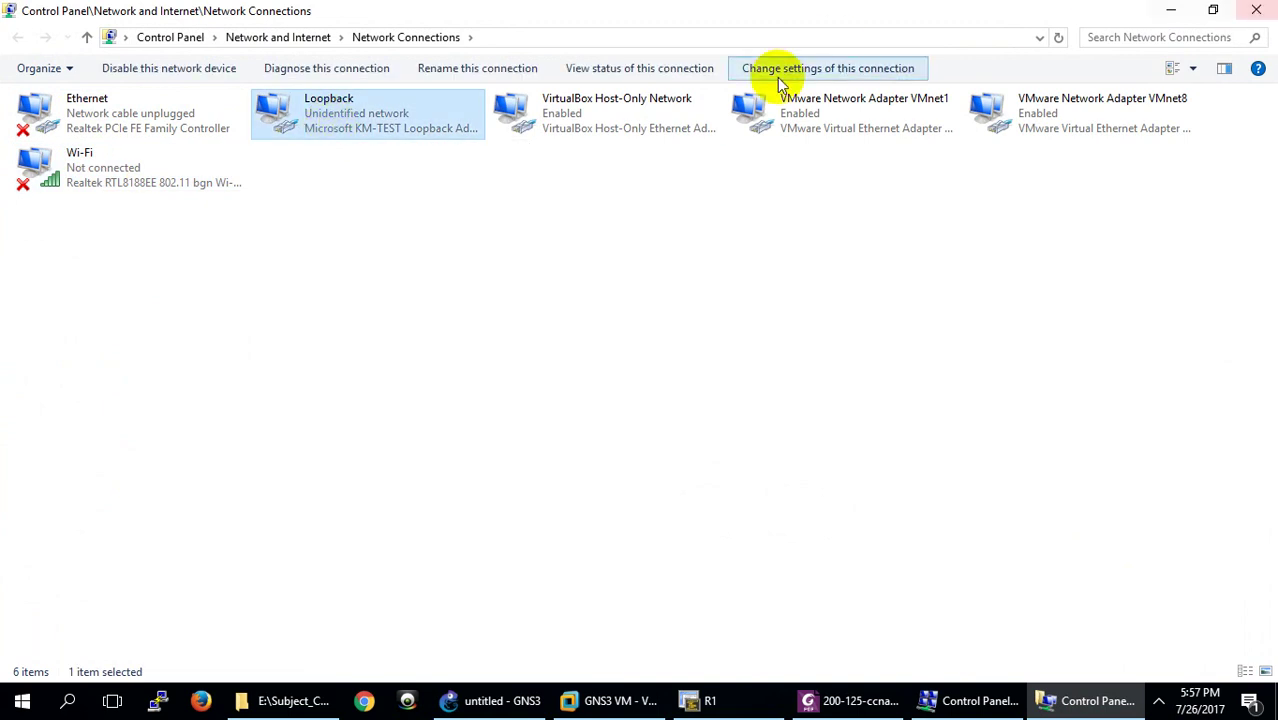
pyautogui.click(1256, 9)
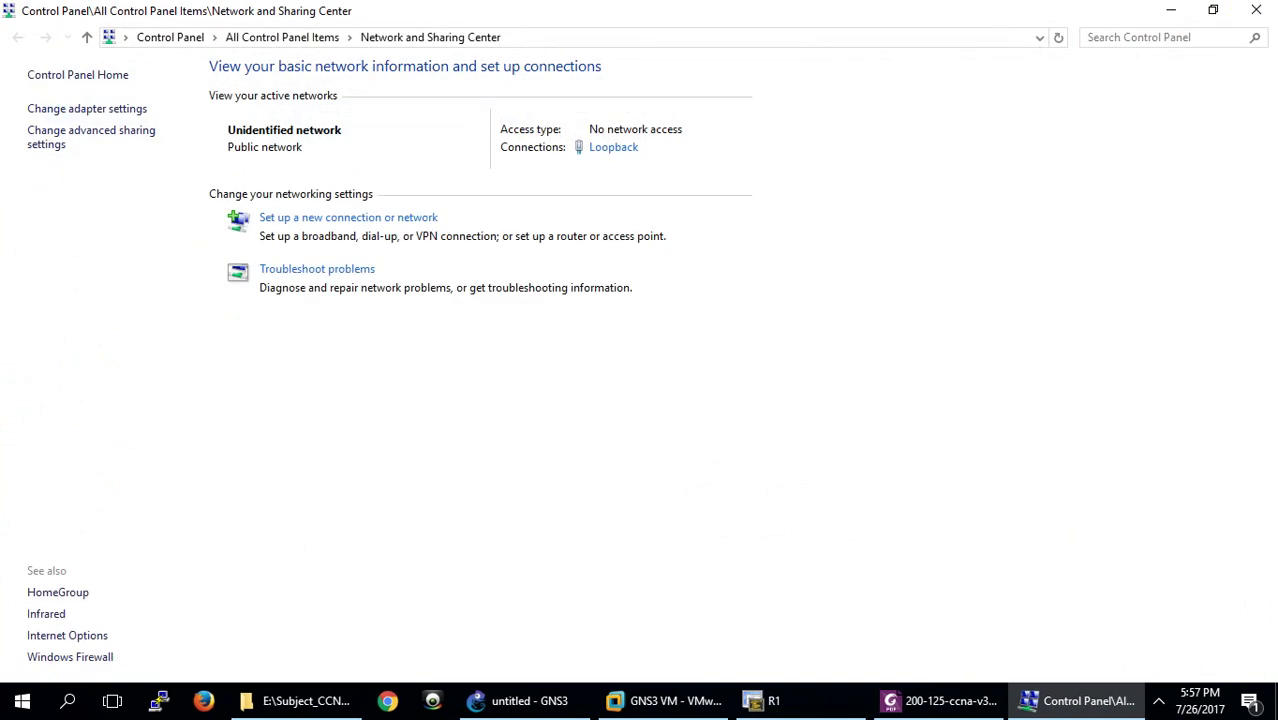
# Check the Loopback connection's status and network details
pyautogui.click(613, 147)
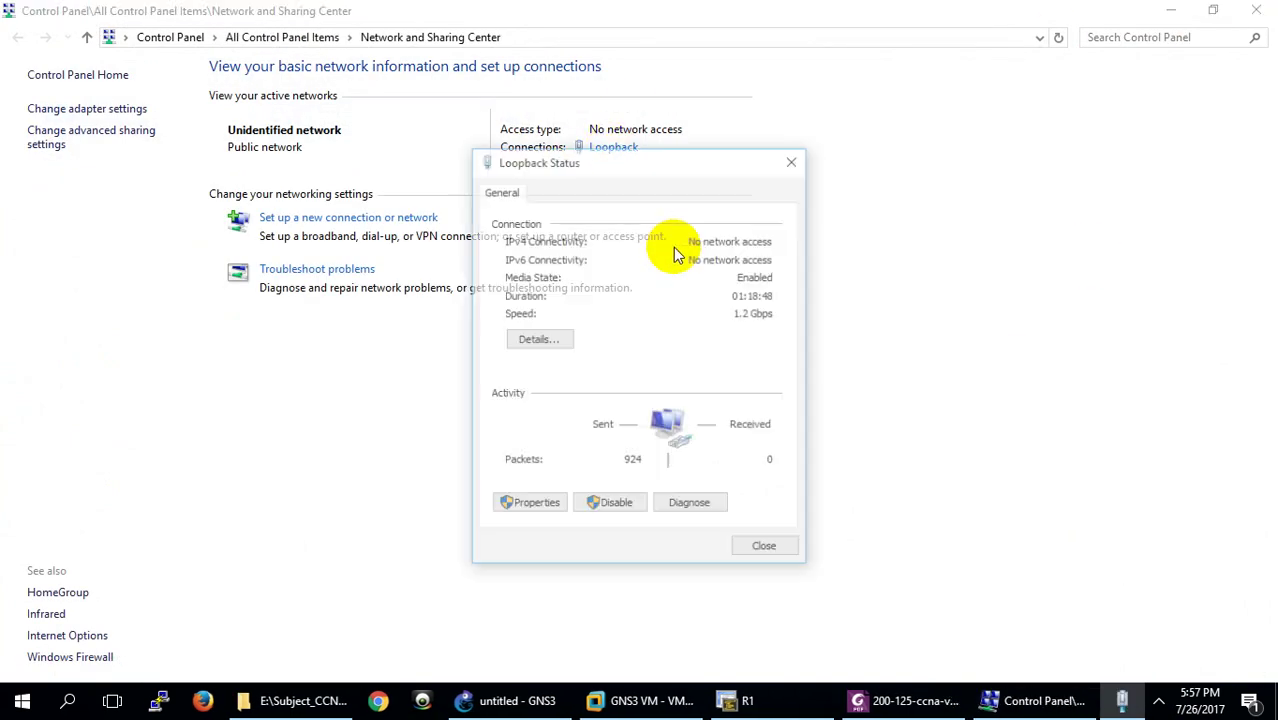
pyautogui.click(562, 338)
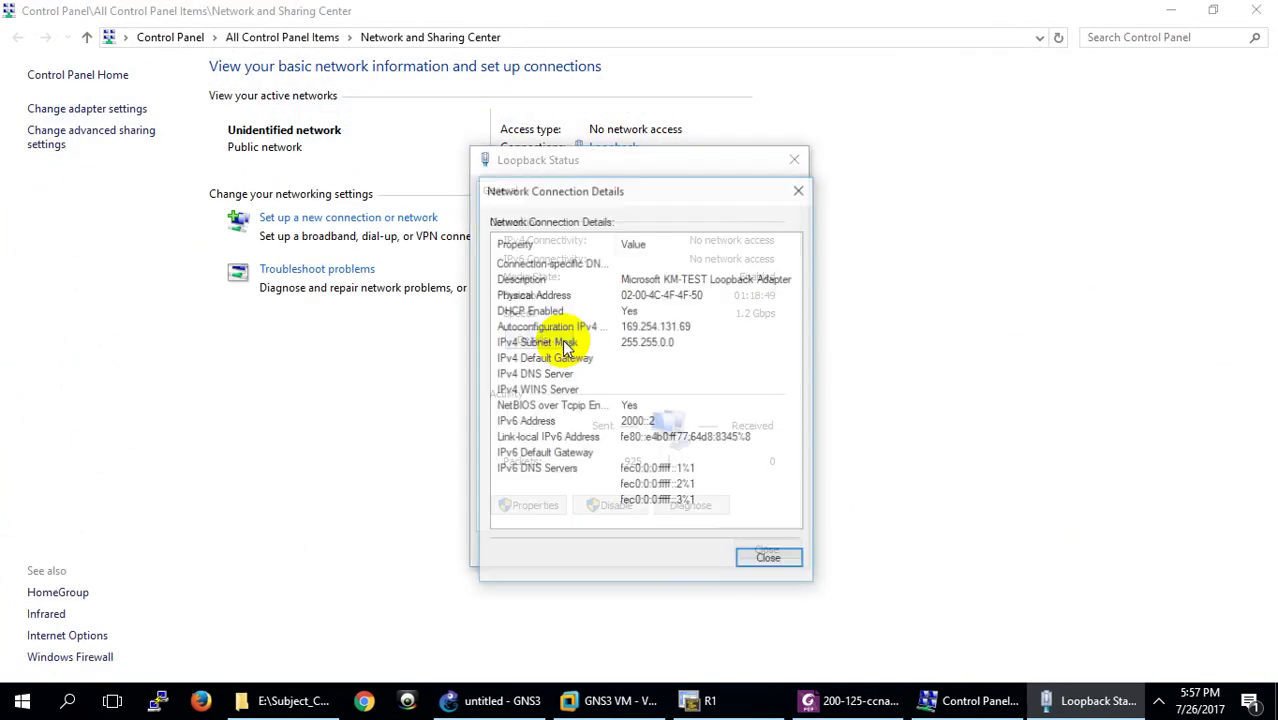
pyautogui.click(760, 558)
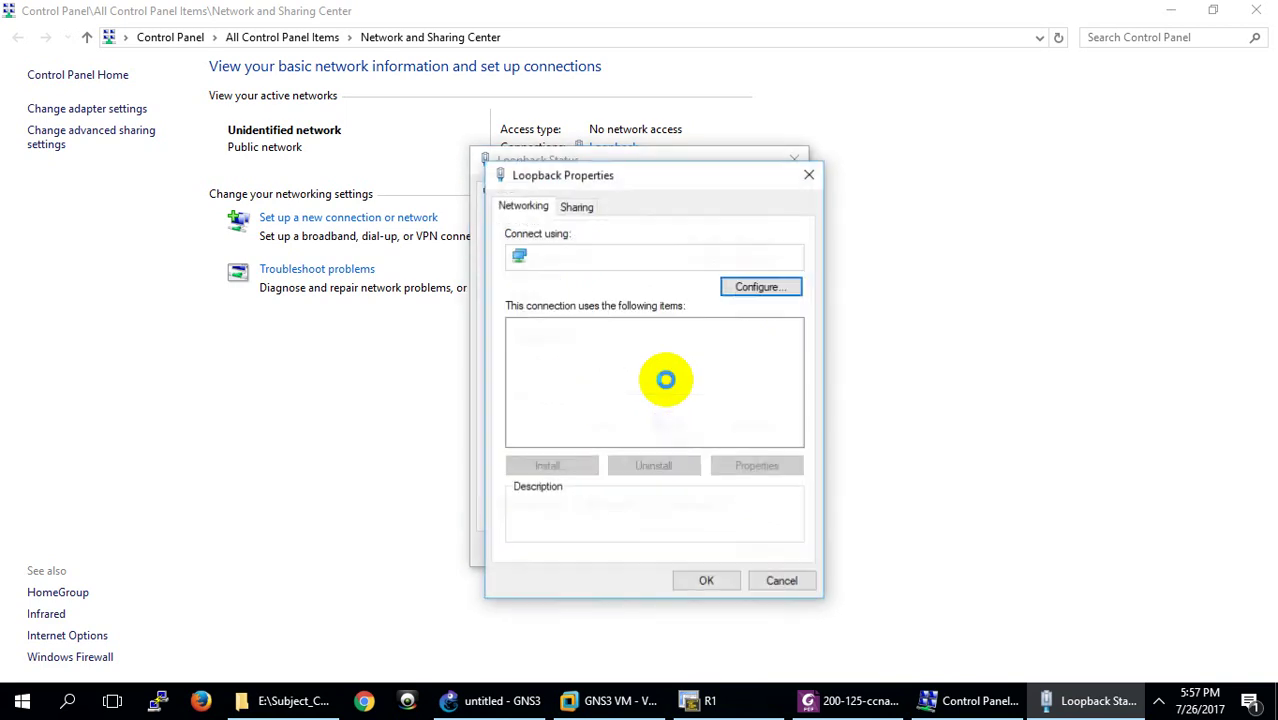
# Give Loopback a static IPv4 address 1.1.1.10 with mask 255.0.0.0 and close its dialogs
pyautogui.click(657, 407)
pyautogui.doubleClick(657, 409)
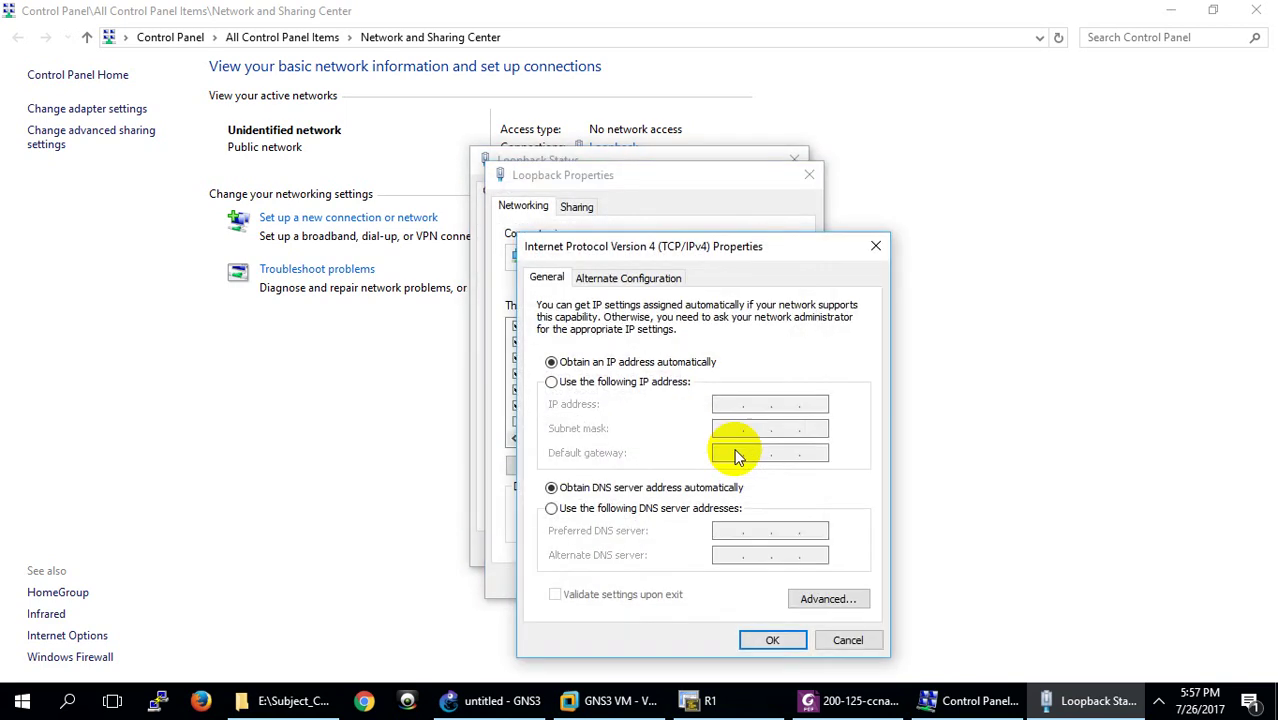
pyautogui.click(624, 381)
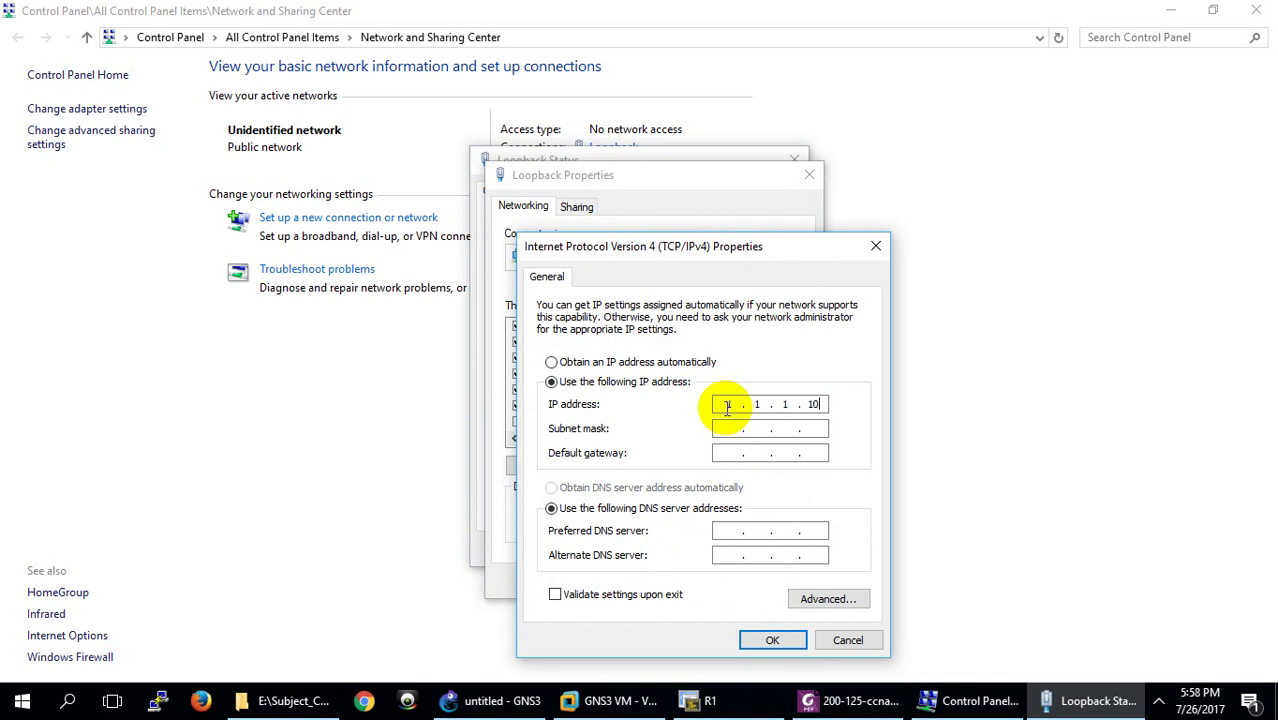
pyautogui.click(728, 428)
pyautogui.click(772, 640)
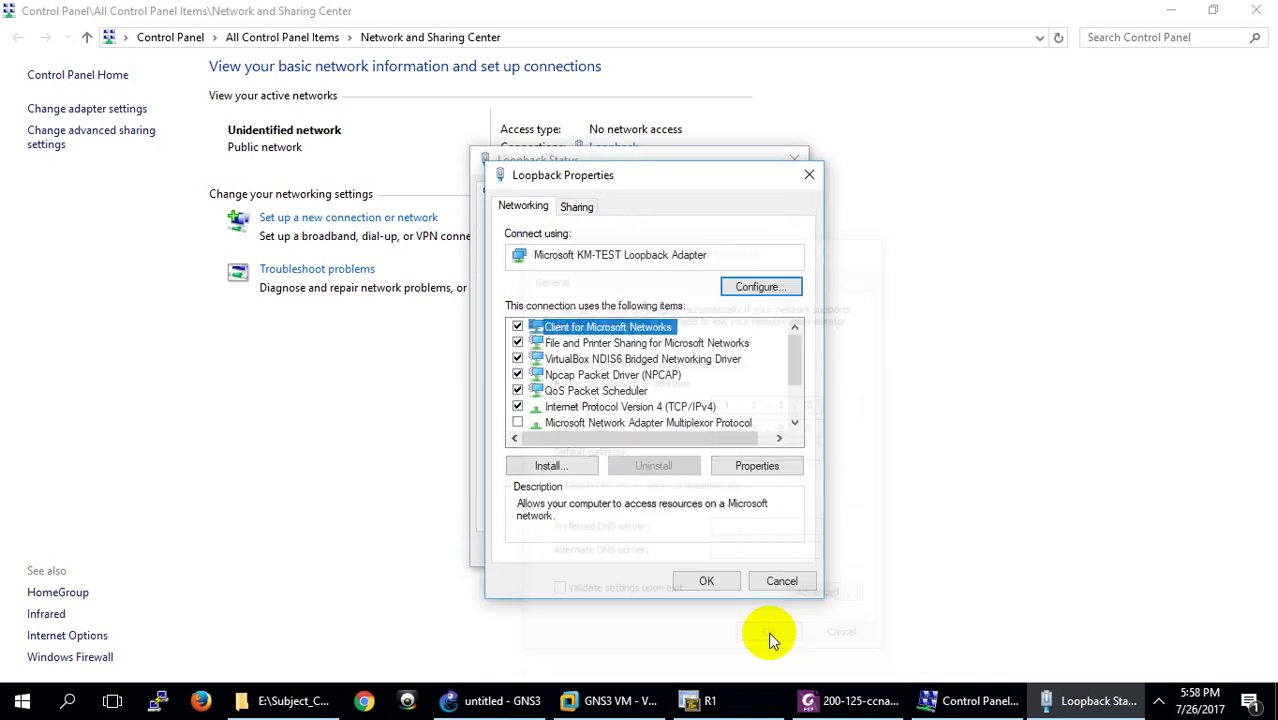
pyautogui.click(704, 581)
pyautogui.click(765, 550)
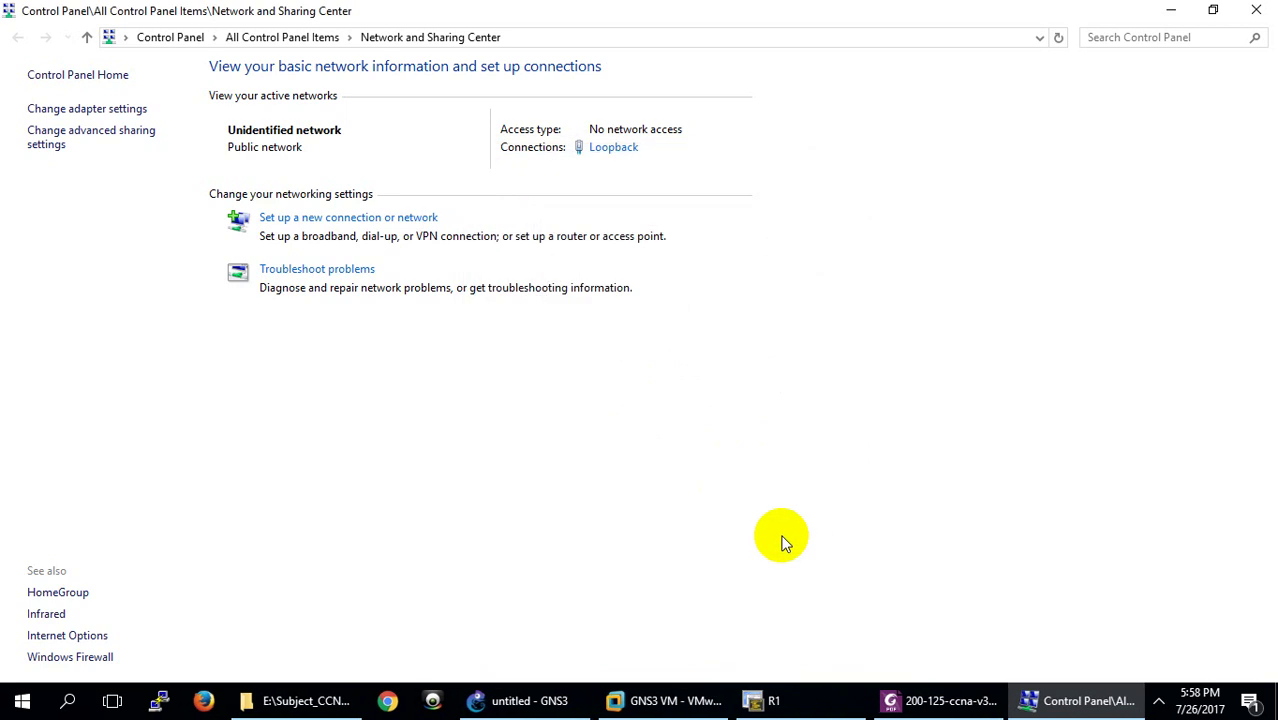
pyautogui.click(703, 705)
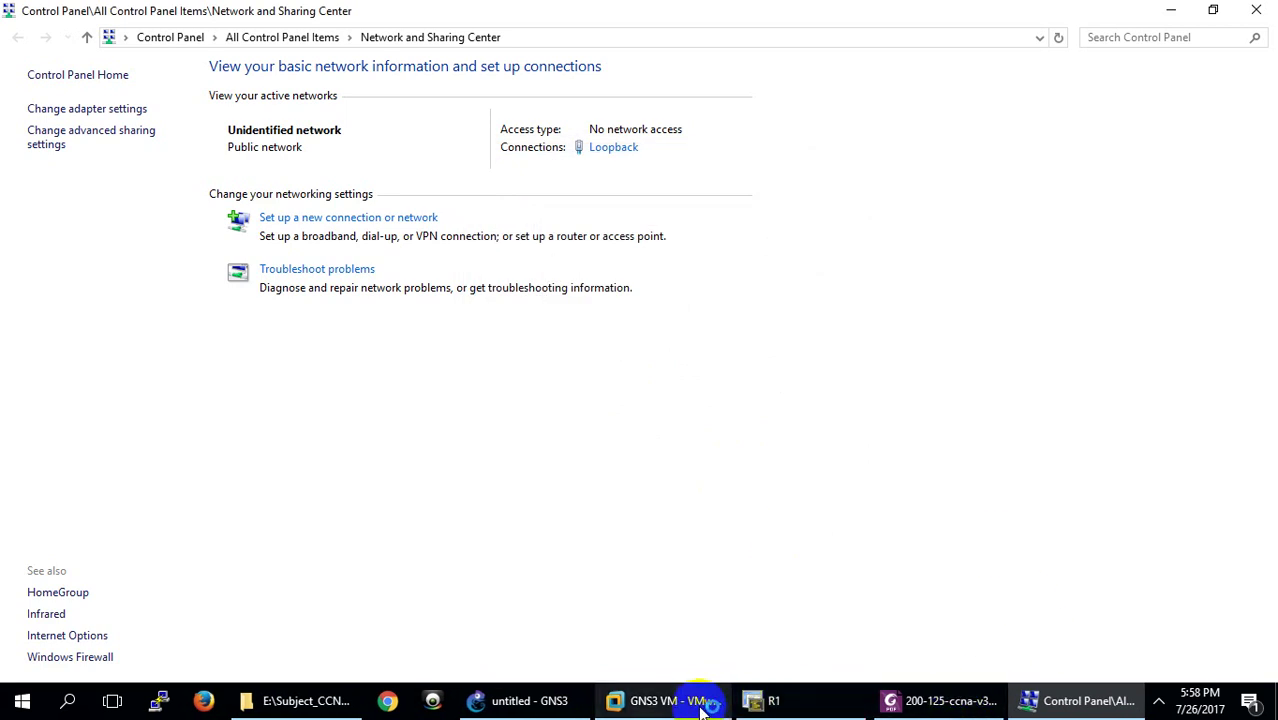
# Return to GNS3, start a link from R1's FastEthernet0/0 to Cloud1, then cancel it
pyautogui.click(698, 705)
pyautogui.click(515, 701)
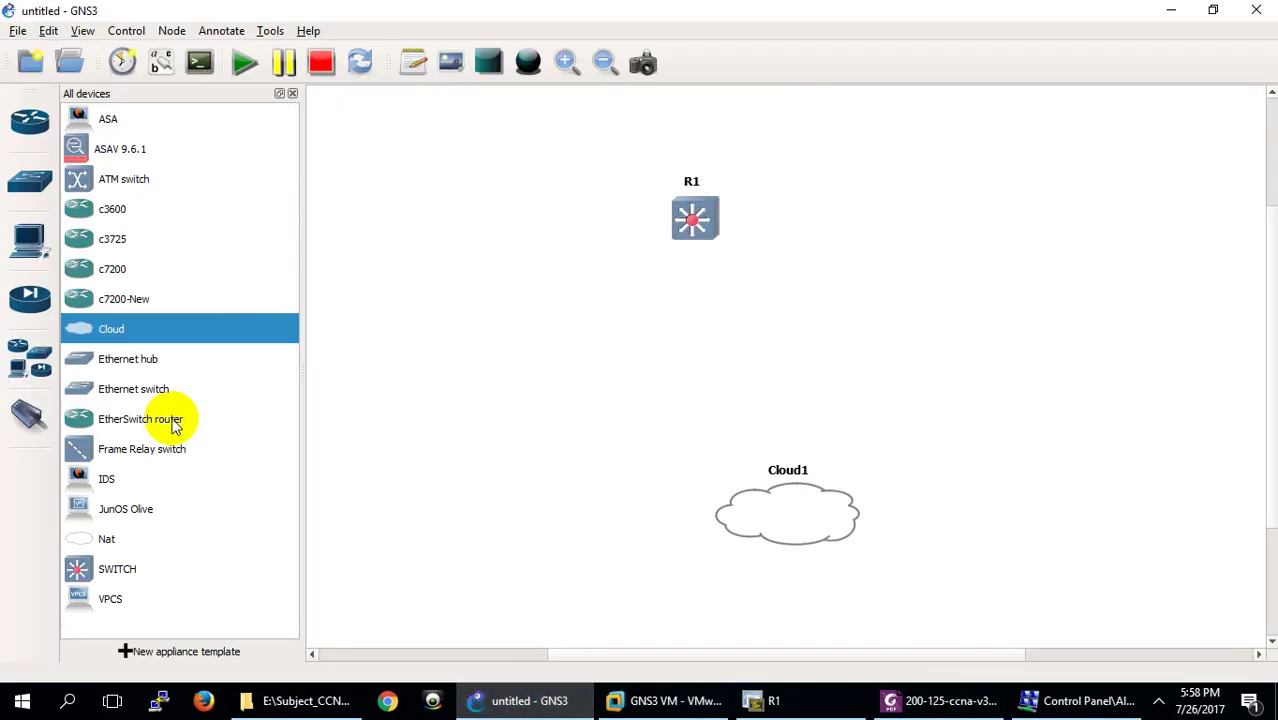
pyautogui.click(28, 415)
pyautogui.click(714, 226)
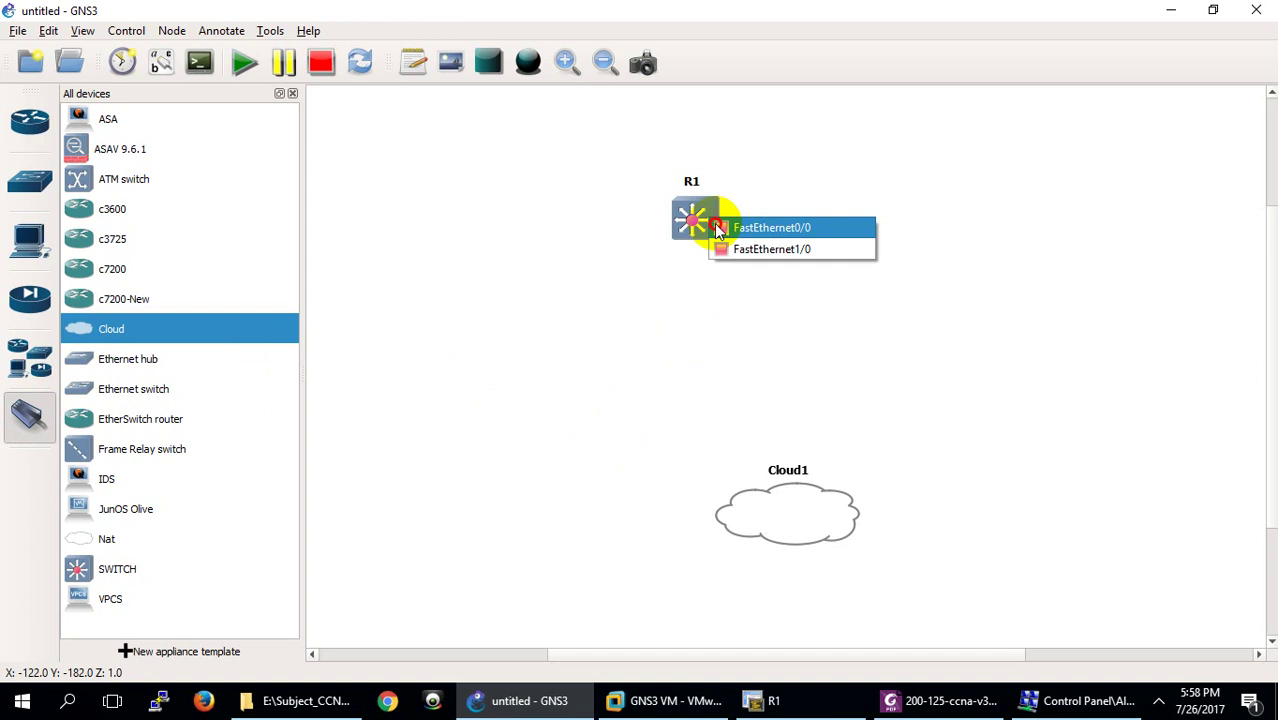
pyautogui.click(716, 228)
pyautogui.click(806, 520)
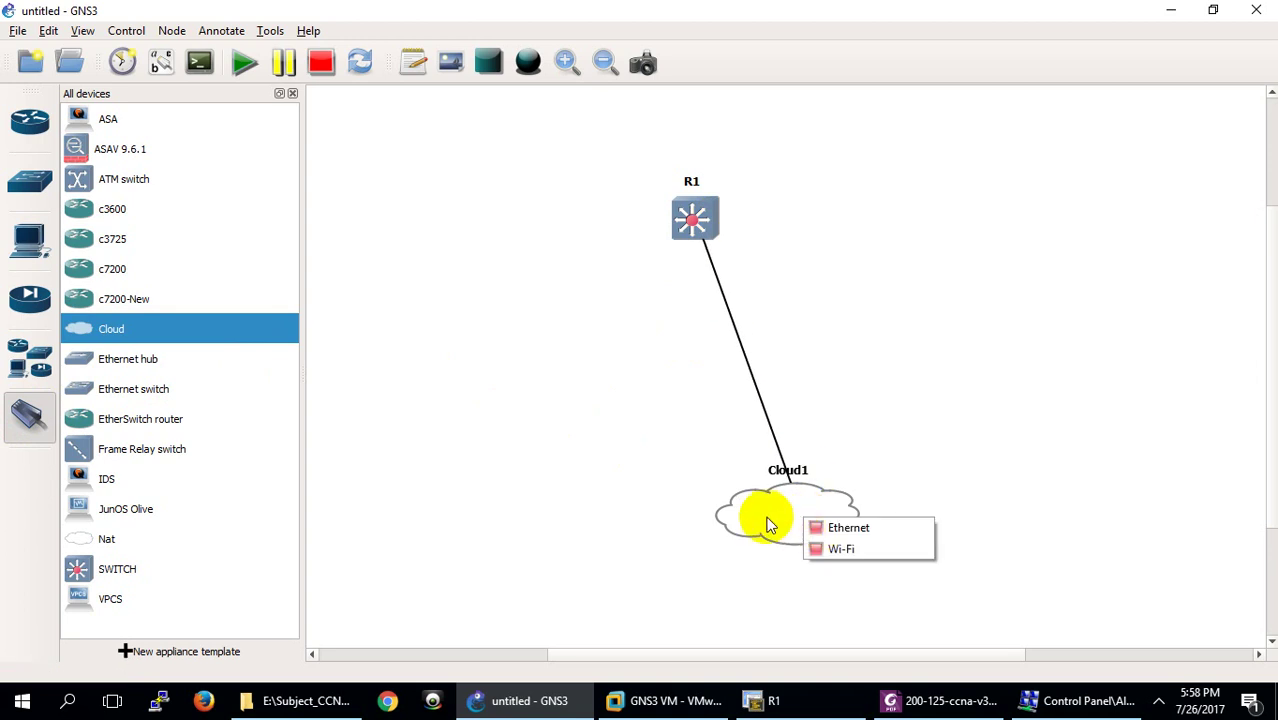
pyautogui.click(796, 497)
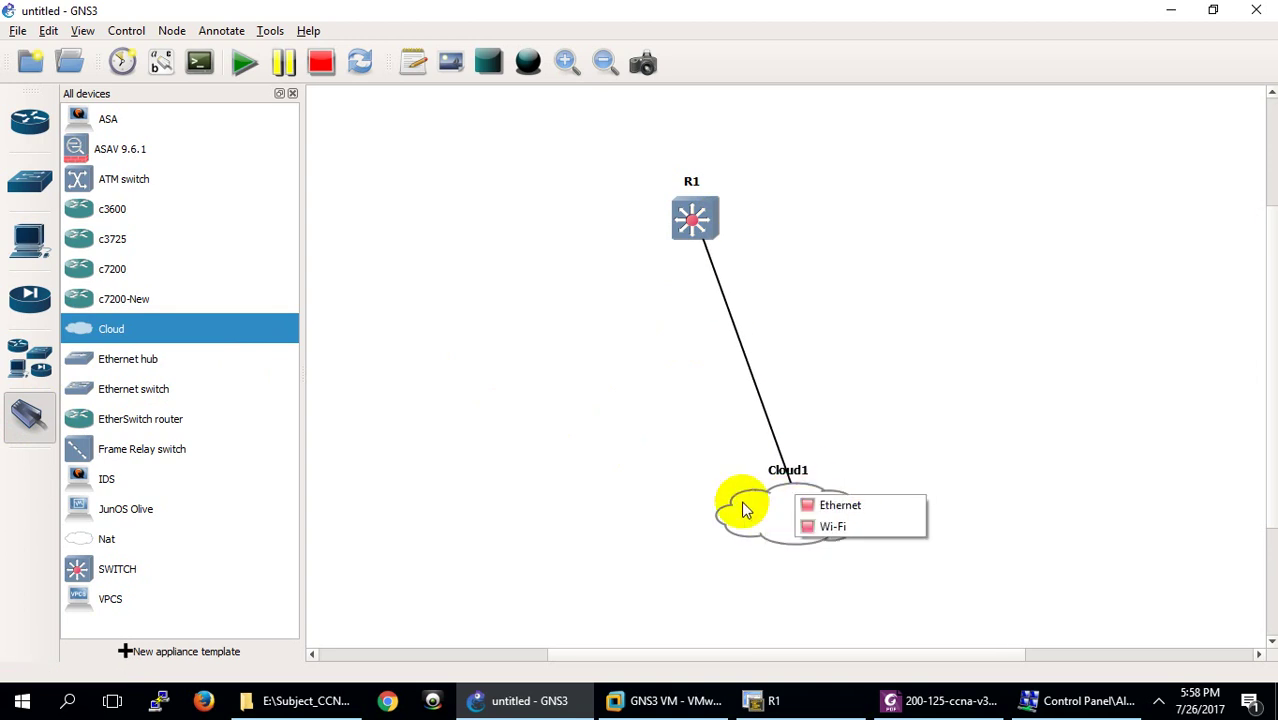
pyautogui.click(734, 512)
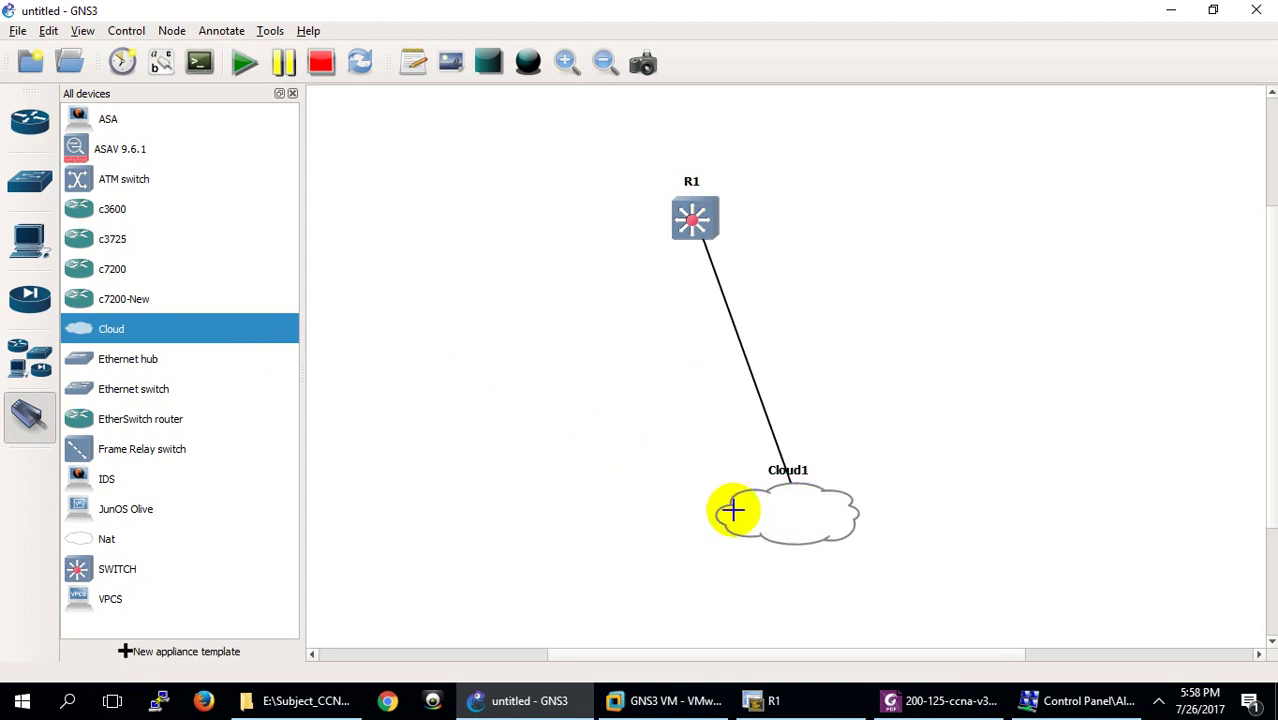
pyautogui.press('Escape')
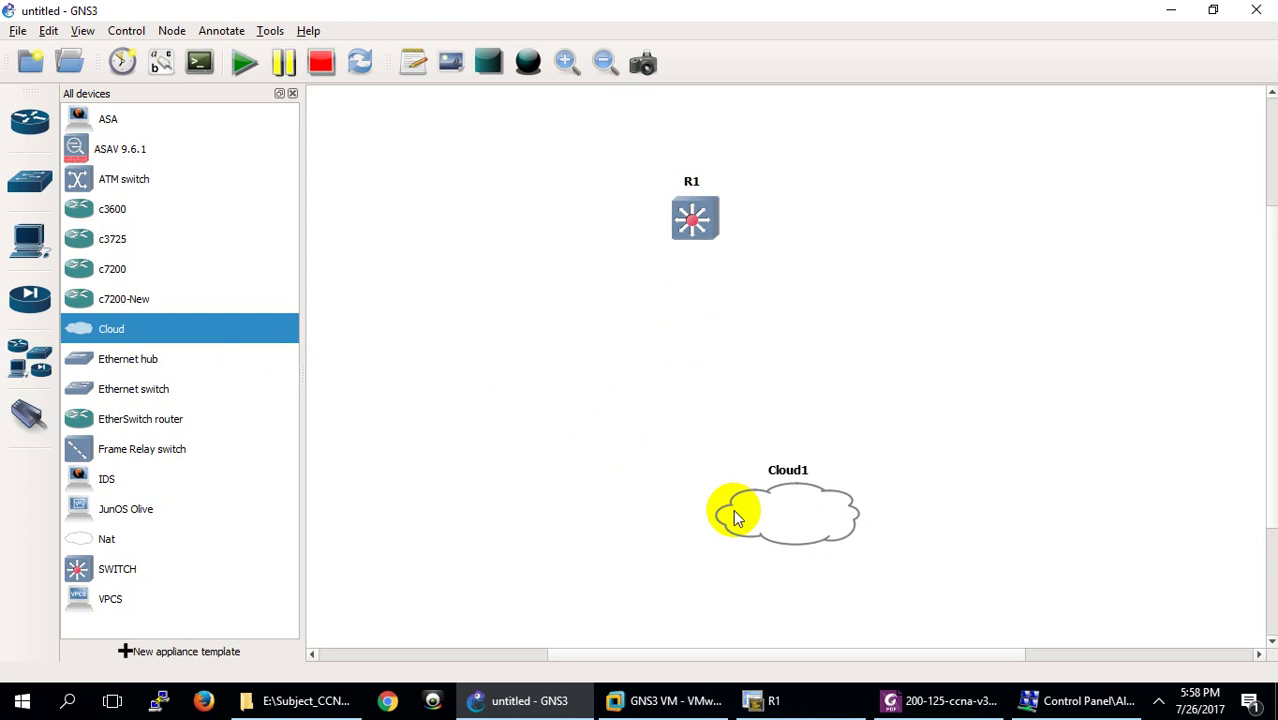
pyautogui.rightClick(787, 512)
# Add the Loopback adapter to Cloud1's Ethernet interfaces, with special interfaces shown, and confirm
pyautogui.click(806, 528)
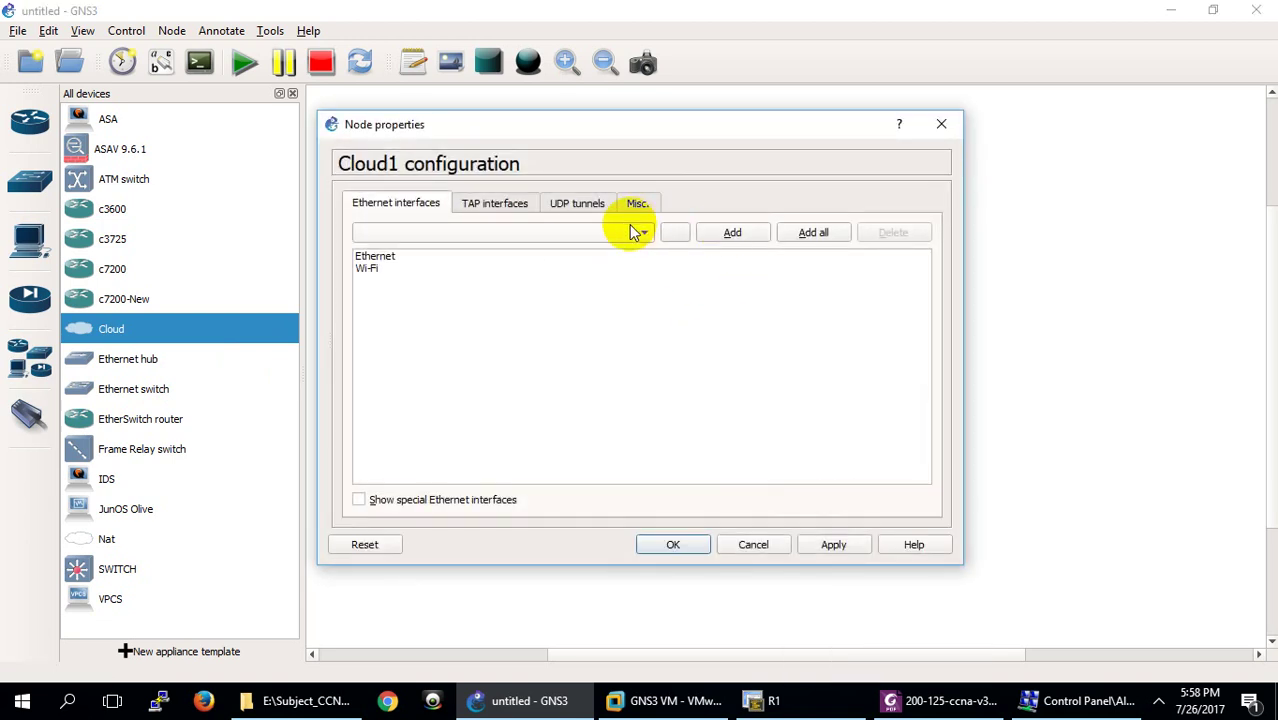
pyautogui.click(358, 499)
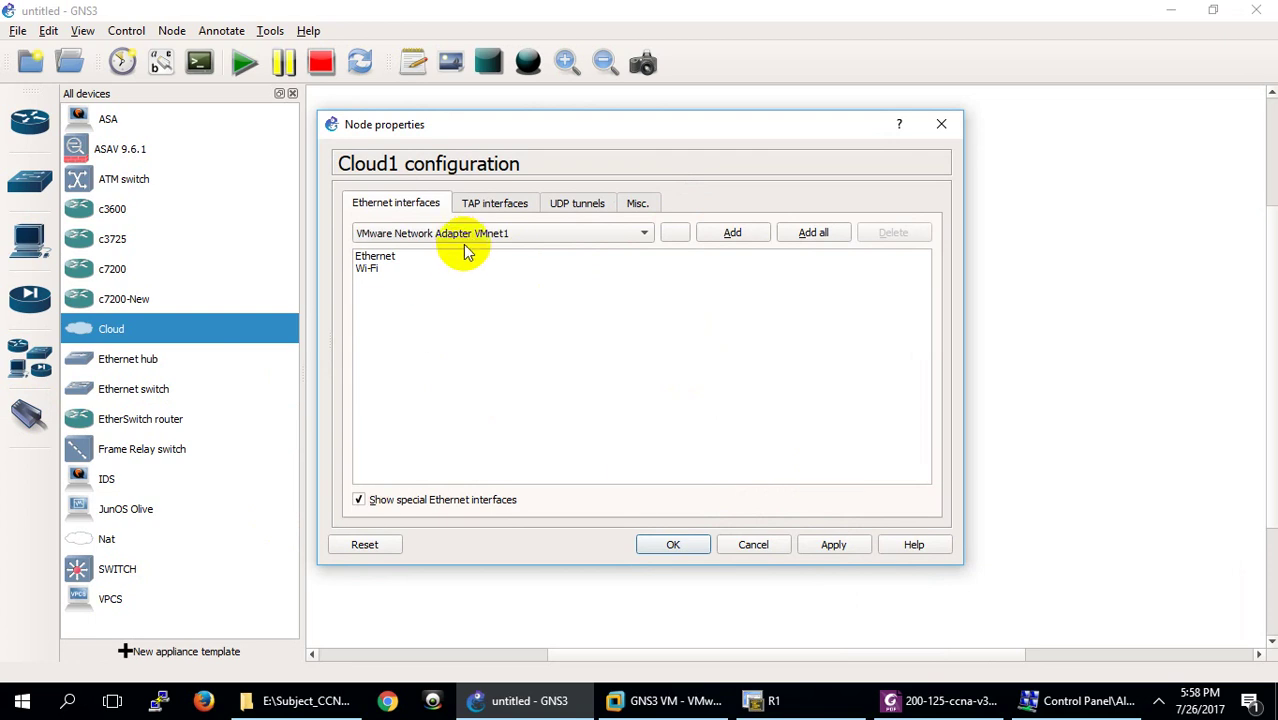
pyautogui.click(482, 236)
pyautogui.click(459, 291)
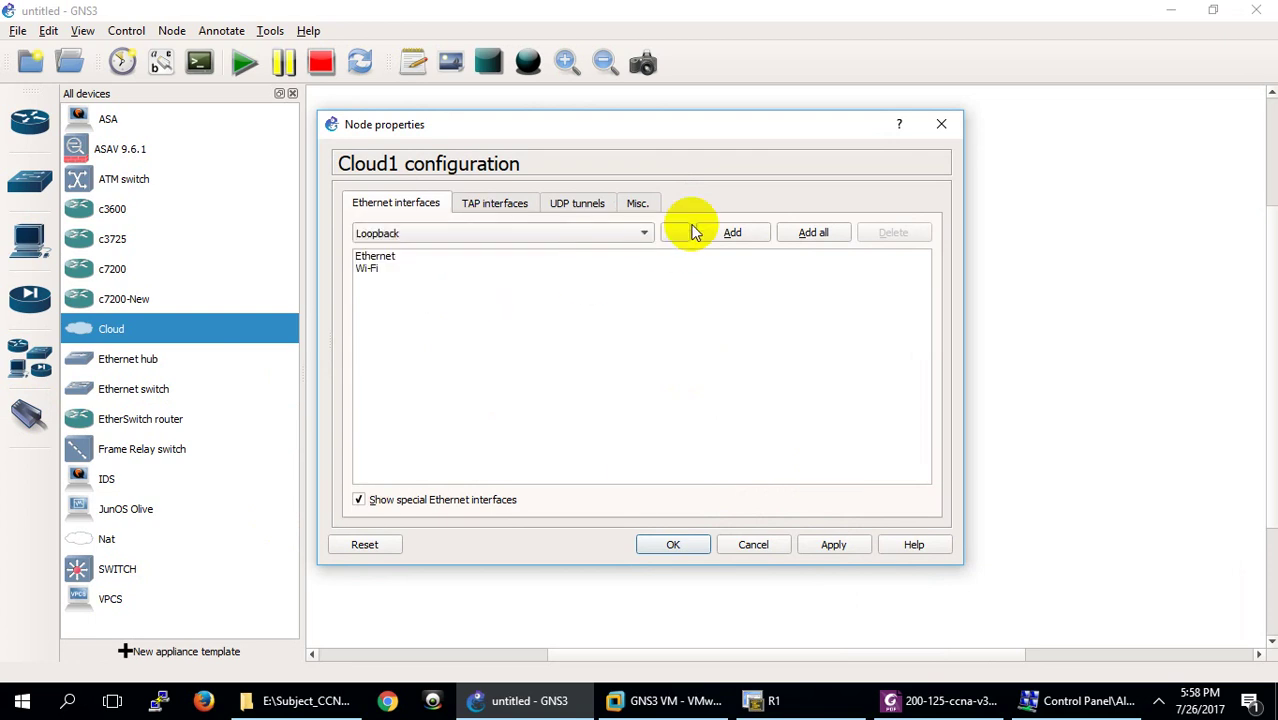
pyautogui.click(730, 233)
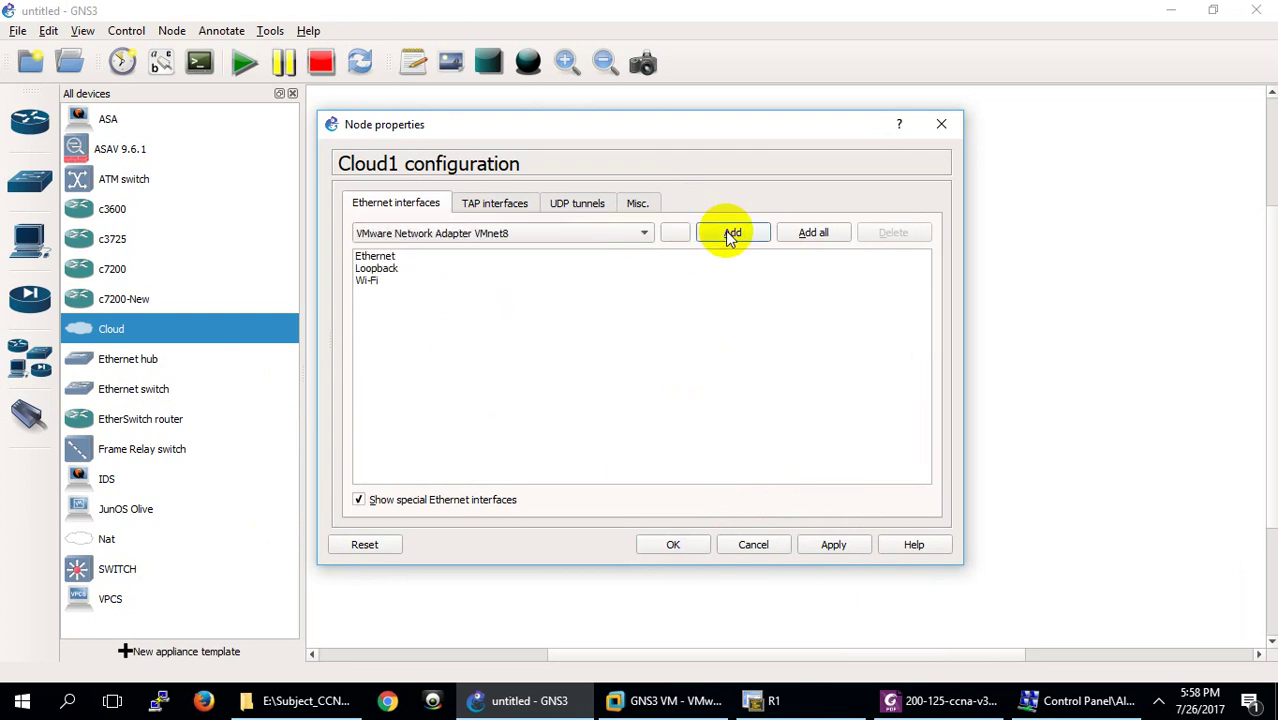
pyautogui.click(673, 544)
pyautogui.click(29, 416)
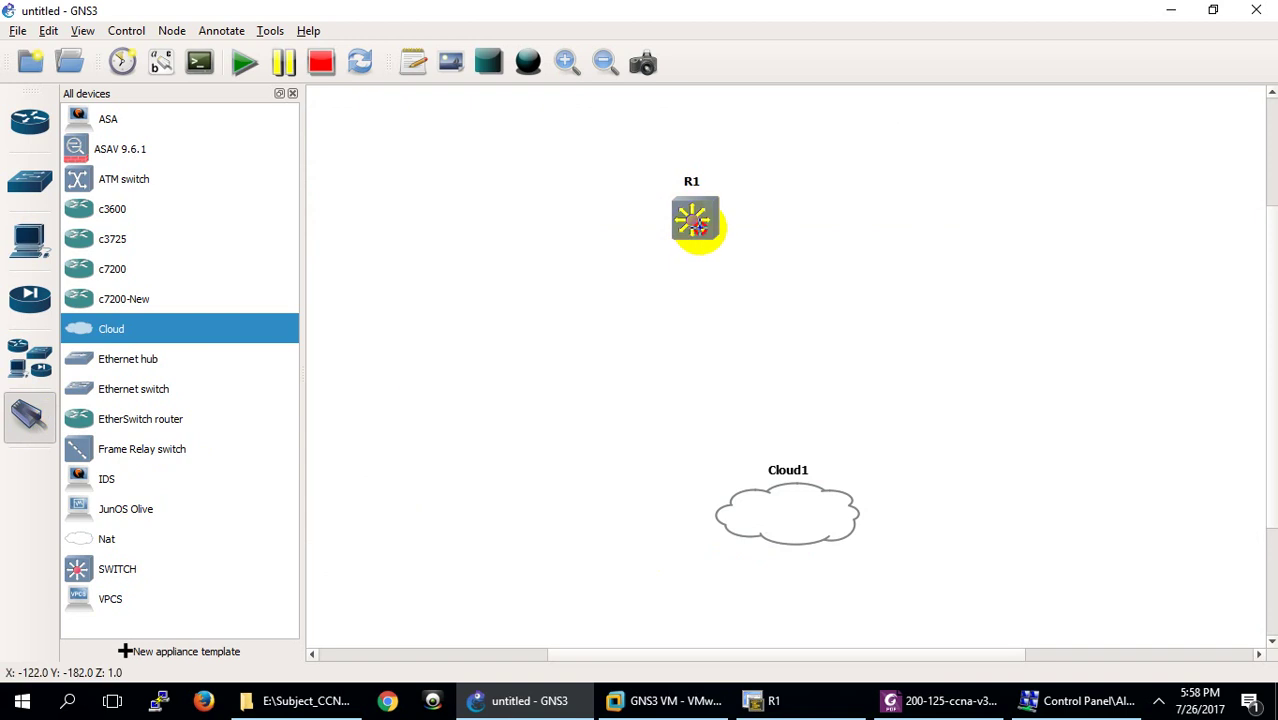
# Link R1's FastEthernet0/0 to Cloud1's Loopback interface
pyautogui.click(710, 228)
pyautogui.click(724, 236)
pyautogui.click(798, 518)
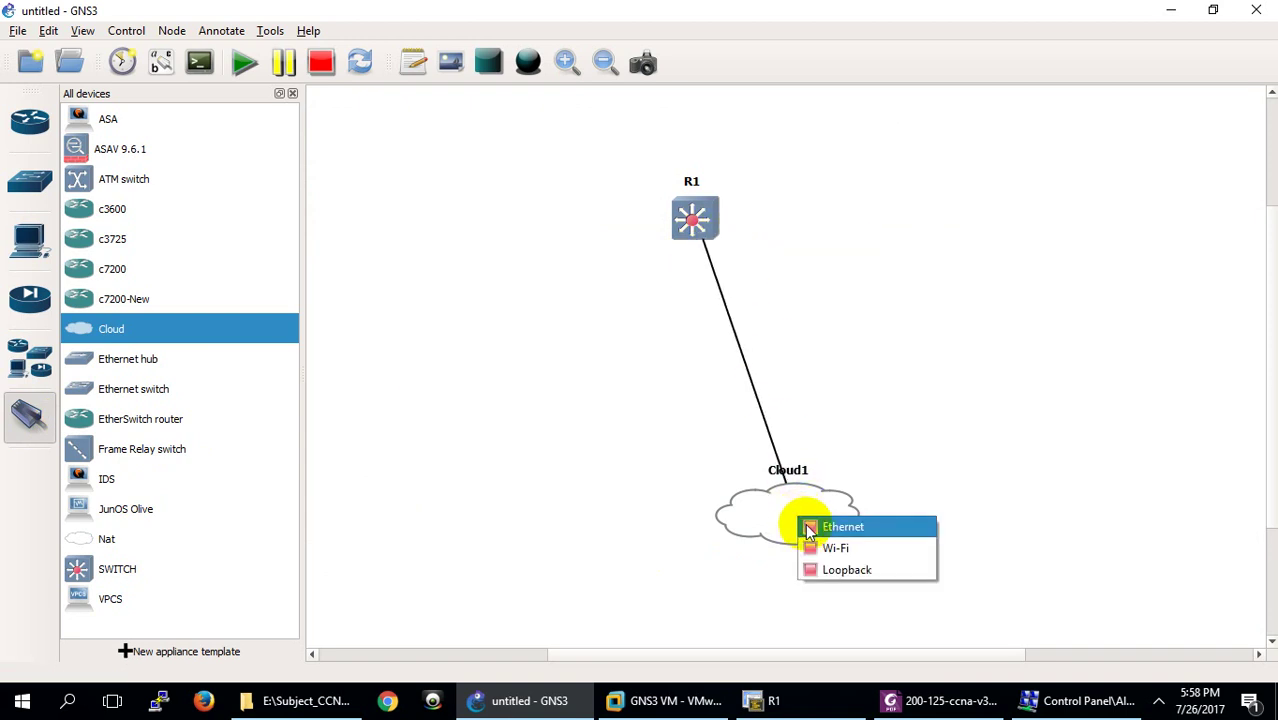
pyautogui.click(824, 569)
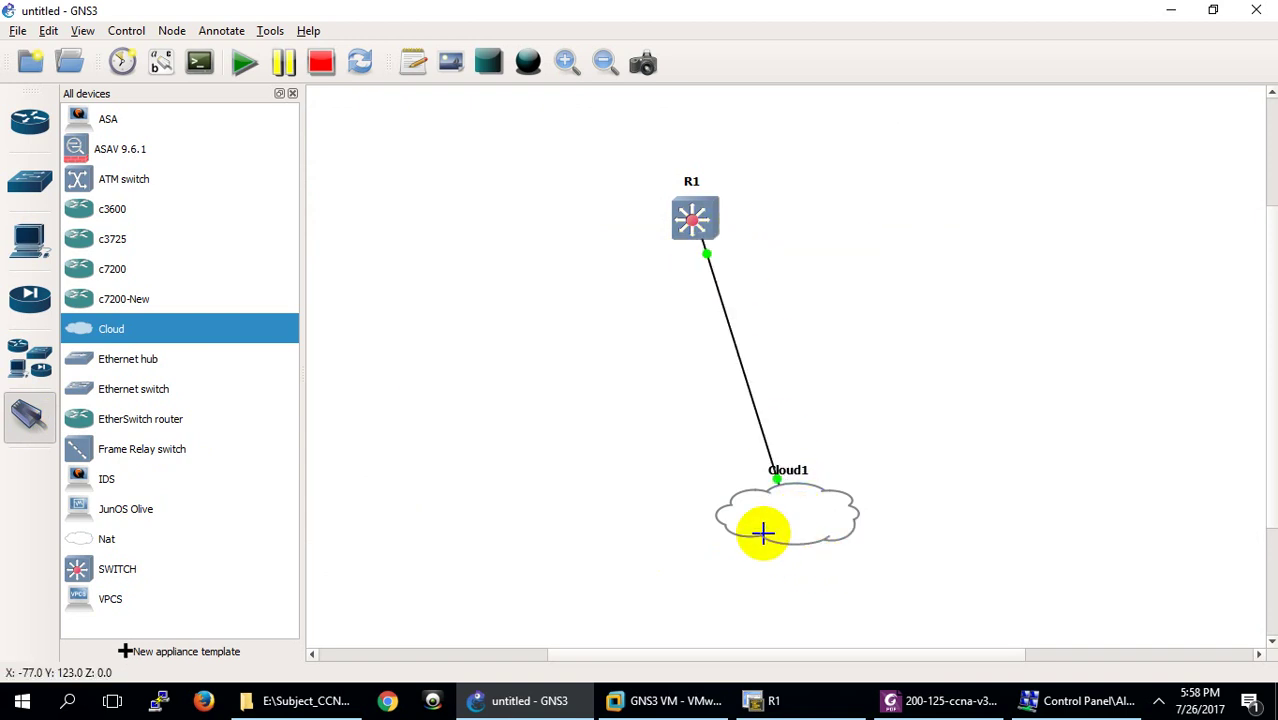
# Move Cloud1 directly below R1 and show interface labels, placing the Loopback label on the cloud
pyautogui.click(29, 416)
pyautogui.moveTo(783, 506); pyautogui.dragTo(693, 507)
pyautogui.click(27, 410)
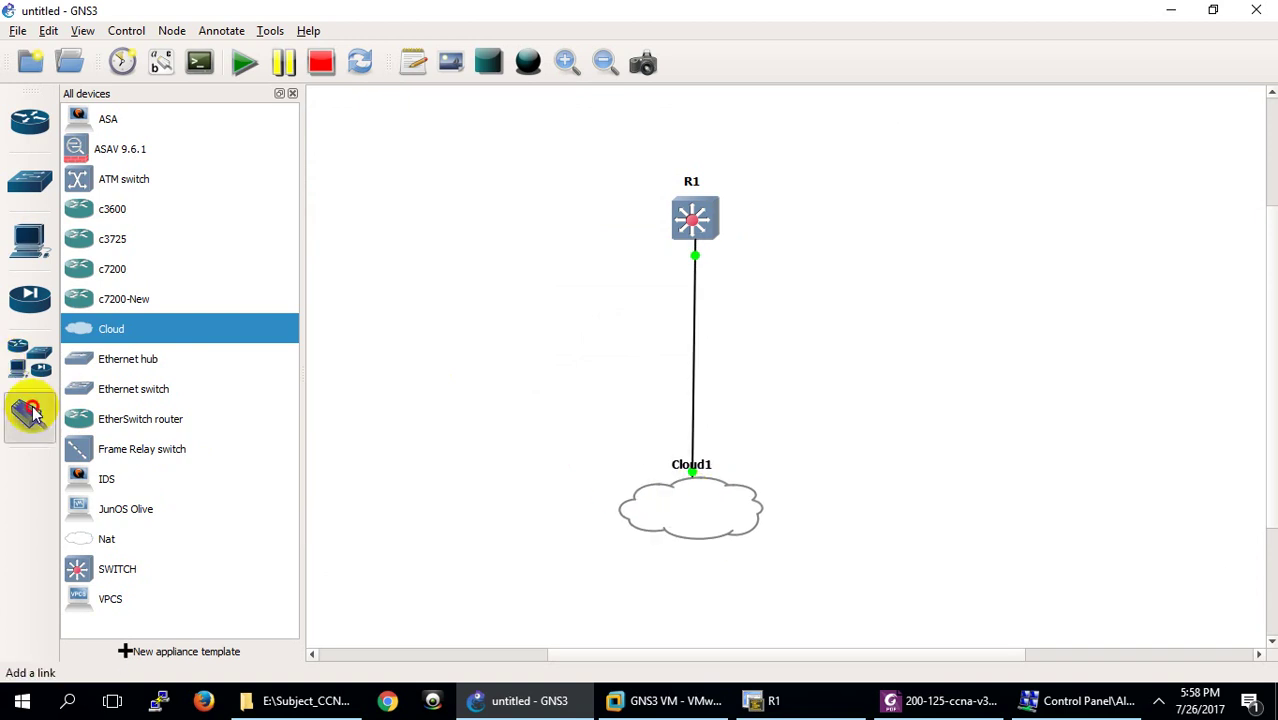
pyautogui.click(160, 58)
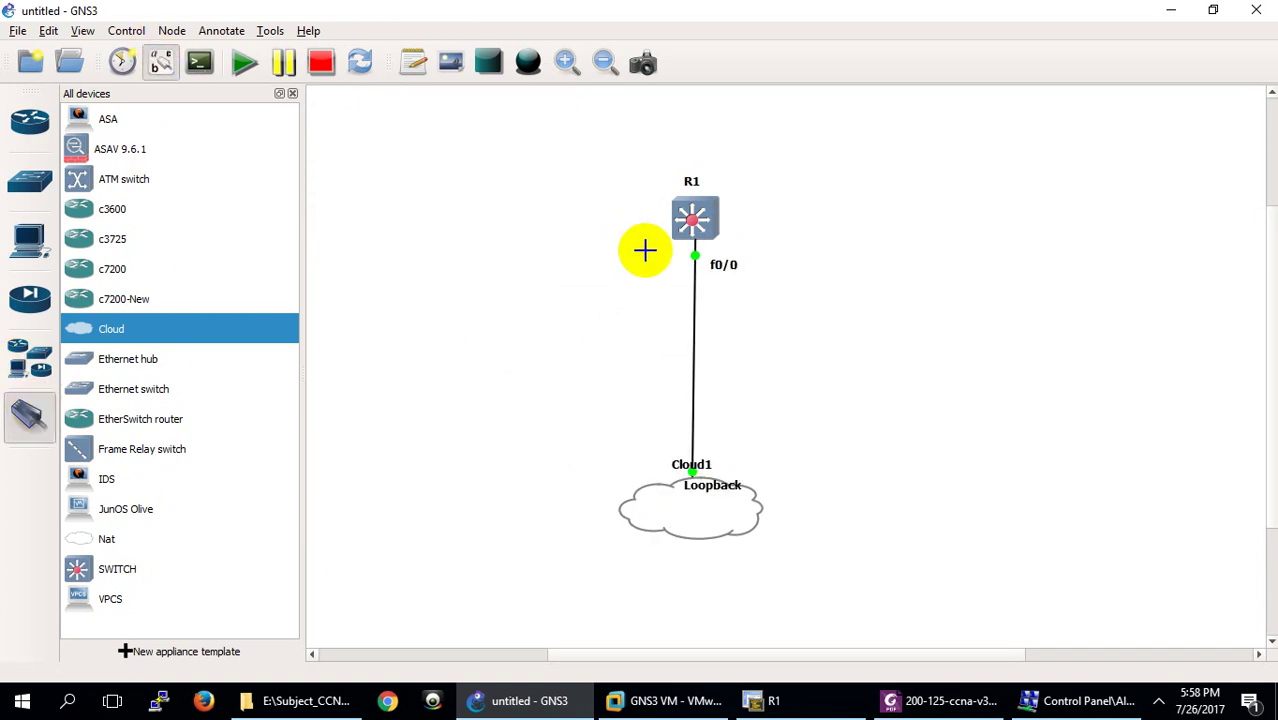
pyautogui.click(14, 422)
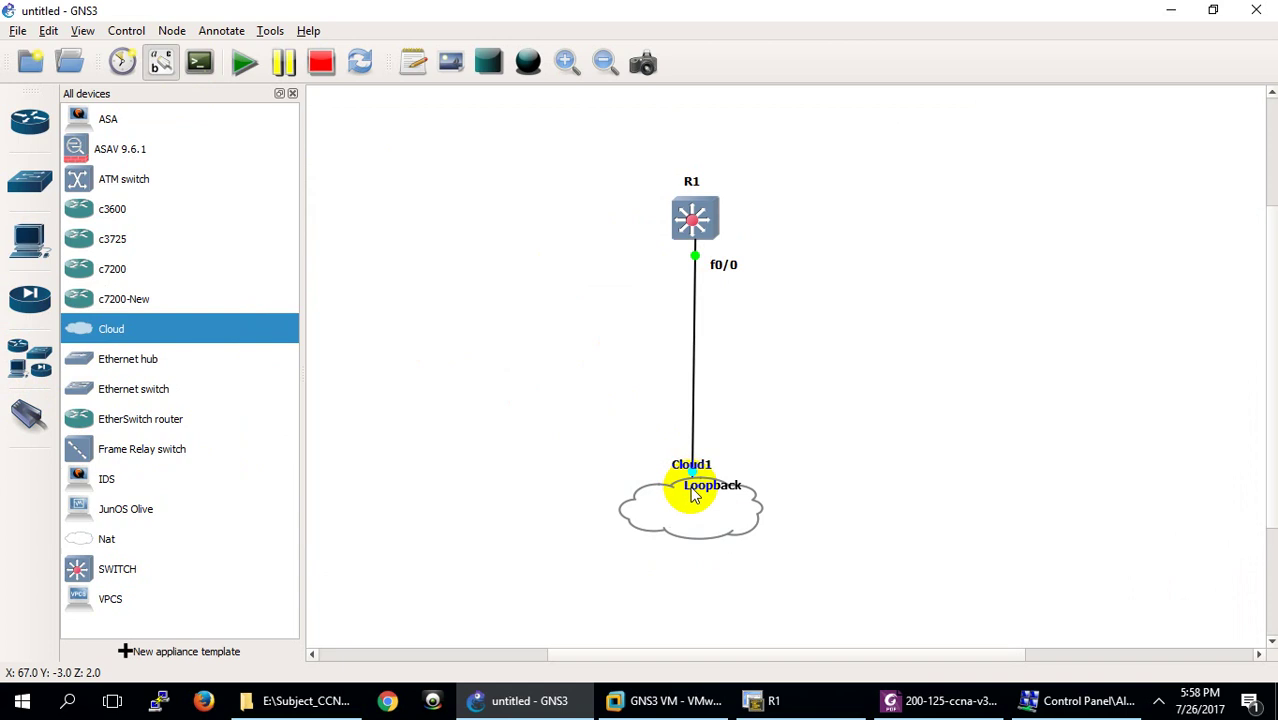
pyautogui.moveTo(697, 486); pyautogui.dragTo(641, 473)
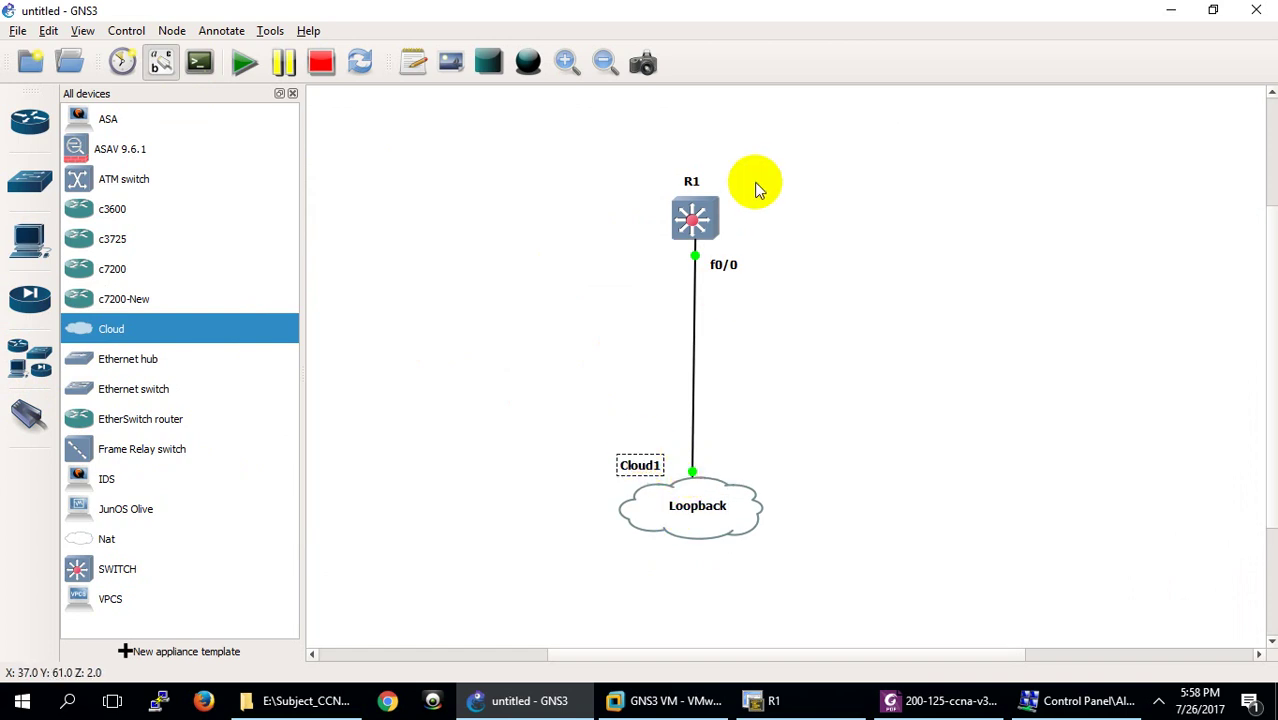
pyautogui.rightClick(696, 208)
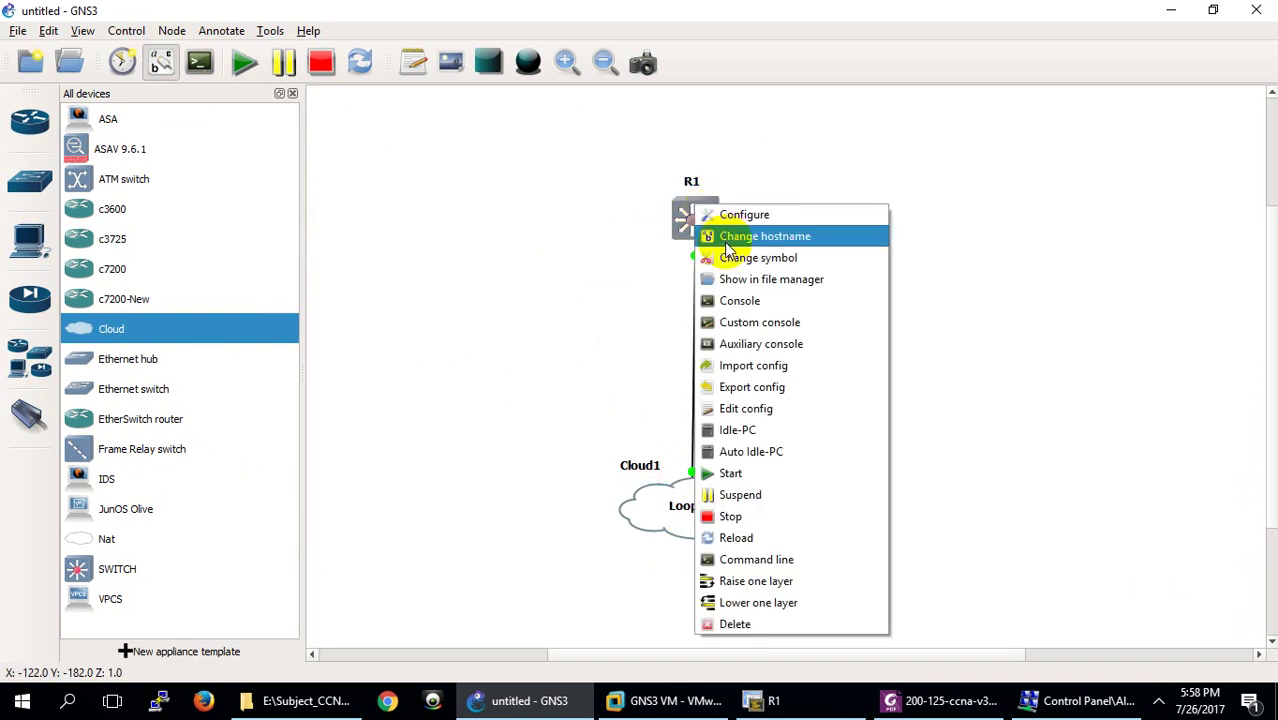
# Open R1's console and enter global configuration mode with config t
pyautogui.click(718, 300)
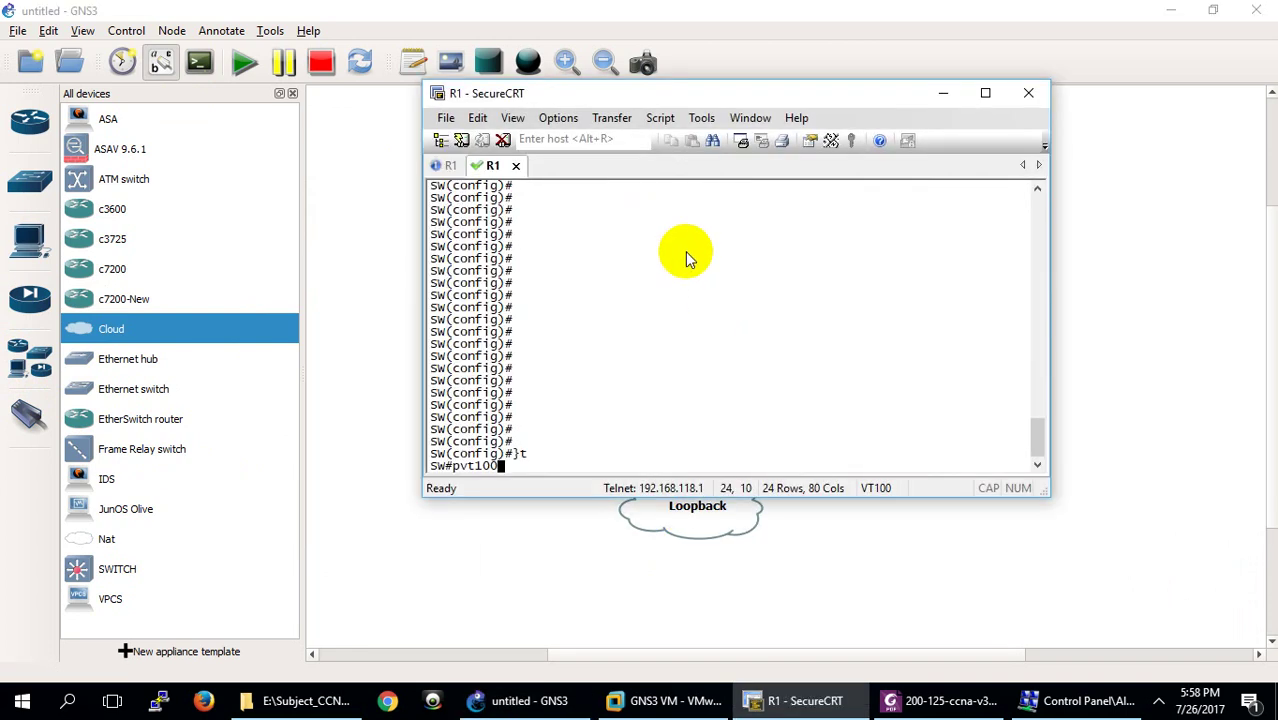
pyautogui.press('Return')
pyautogui.press('Return')
pyautogui.press('Return')
pyautogui.press('Return')
pyautogui.press('Return')
pyautogui.press('Return')
pyautogui.press('Return')
pyautogui.press('Return')
pyautogui.press('Return')
pyautogui.press('Return')
pyautogui.press('Return')
pyautogui.press('Return')
pyautogui.press('Return')
pyautogui.press('Return')
pyautogui.press('Return')
pyautogui.press('Return')
pyautogui.press('Return')
pyautogui.press('Return')
pyautogui.press('Return')
pyautogui.press('Return')
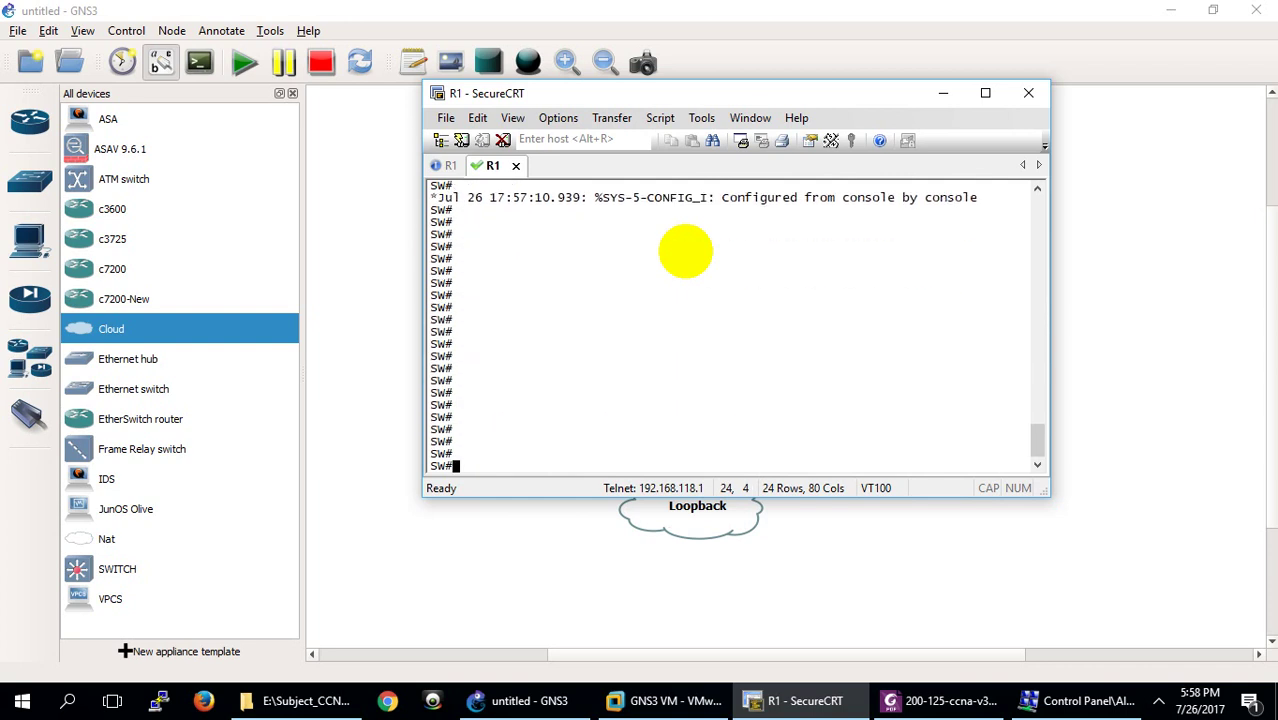
pyautogui.press('Return')
pyautogui.write('config t')
pyautogui.press('Return')
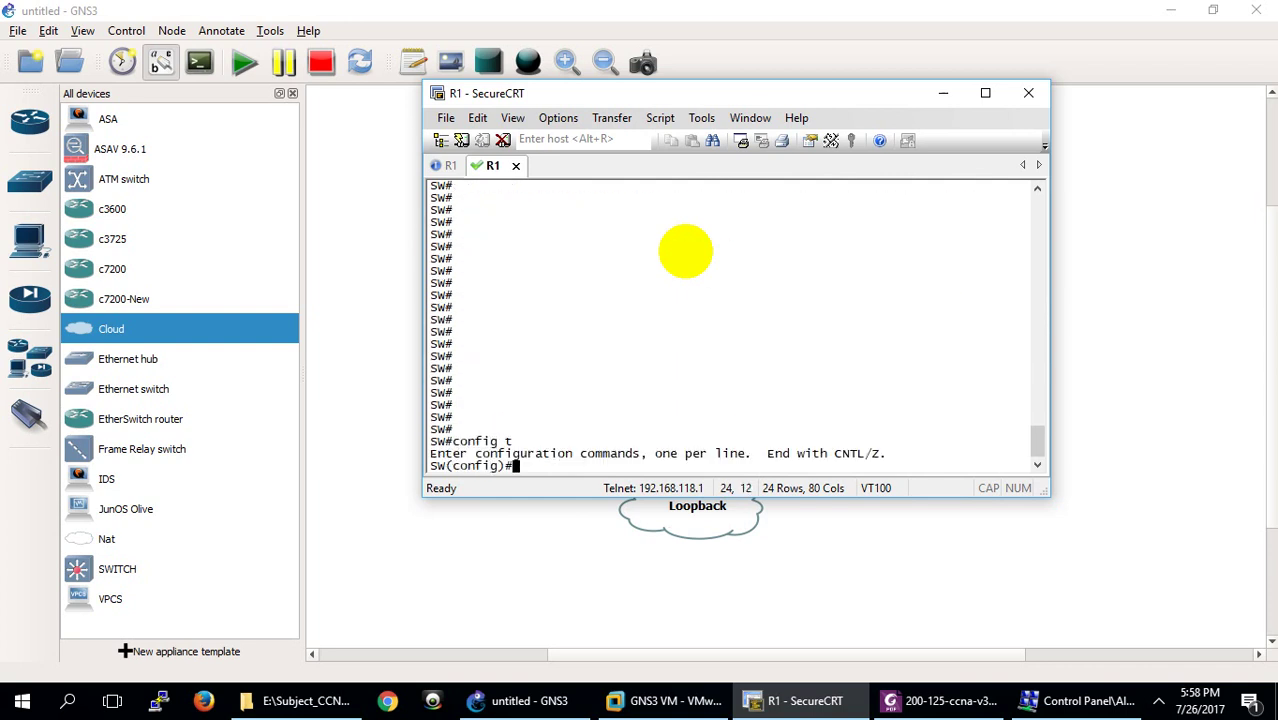
pyautogui.press('Return')
pyautogui.press('Return')
# Assign interface fastEthernet 0/0 the address 1.1.1.1 255.0.0.0
pyautogui.write('in')
pyautogui.press('Tab')
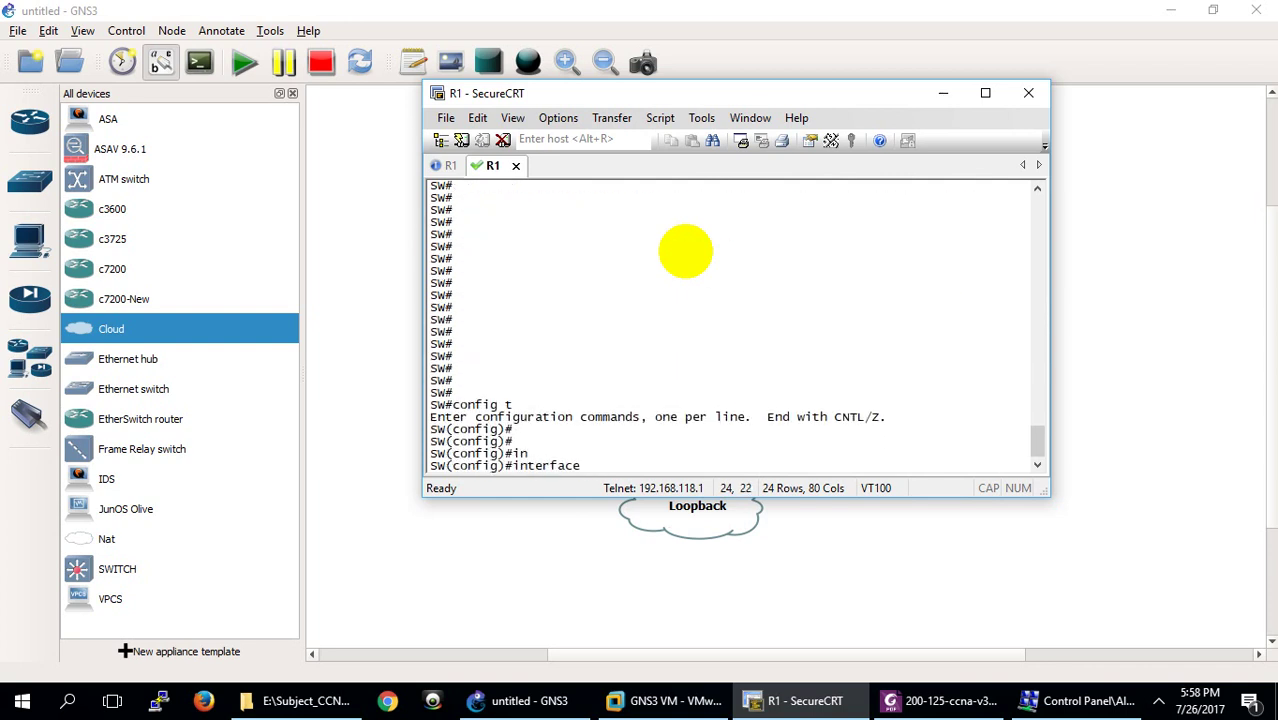
pyautogui.write('f')
pyautogui.press('Tab')
pyautogui.write('0/0')
pyautogui.press('Return')
pyautogui.write('ip')
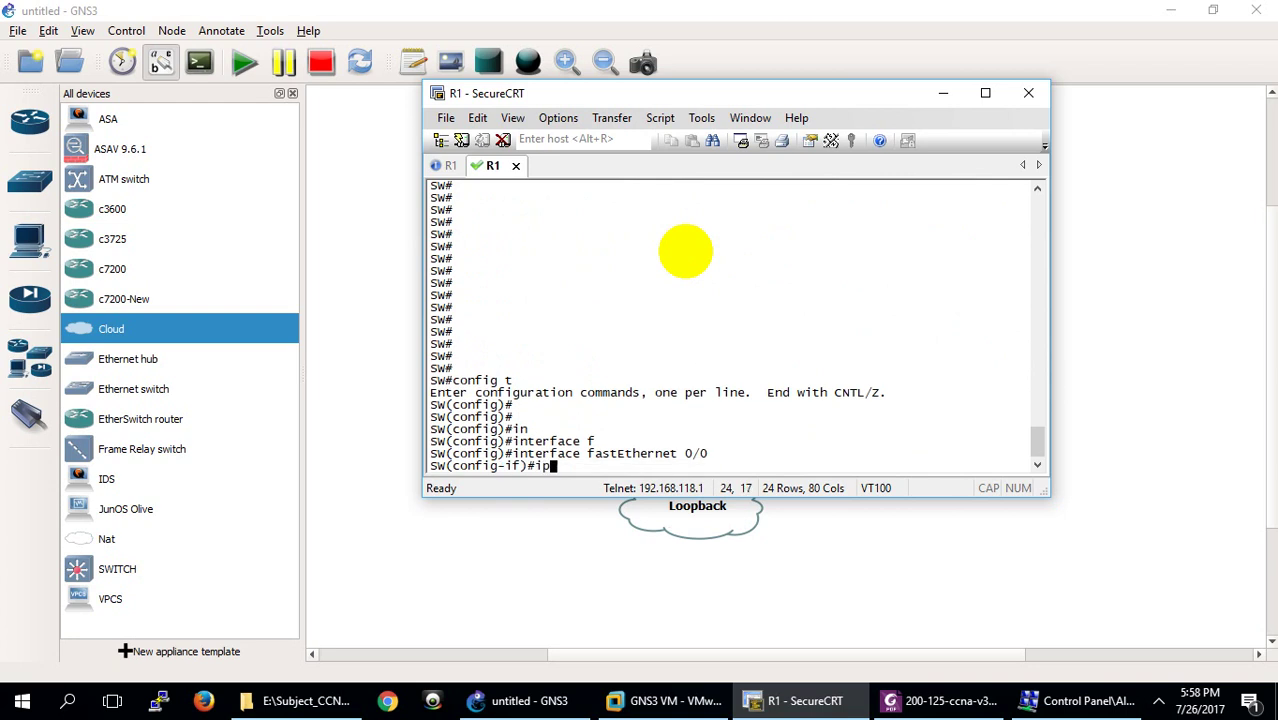
pyautogui.write(' add')
pyautogui.press('Tab')
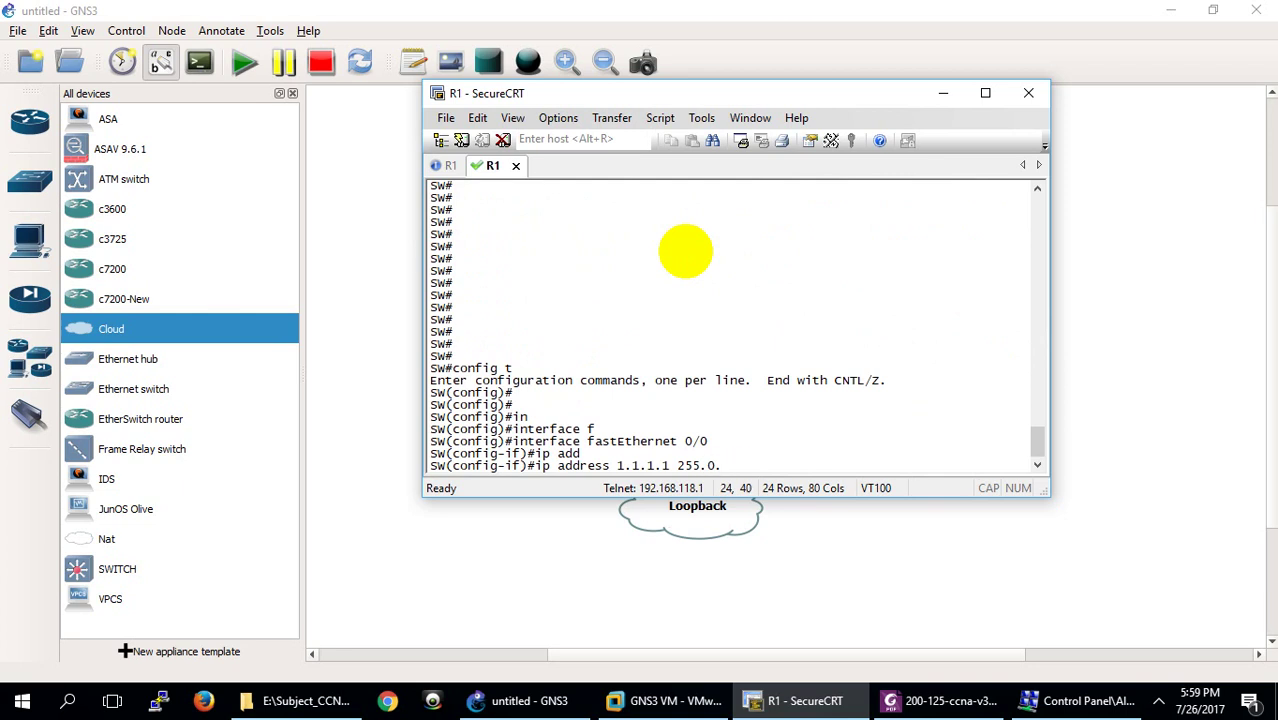
pyautogui.press('Return')
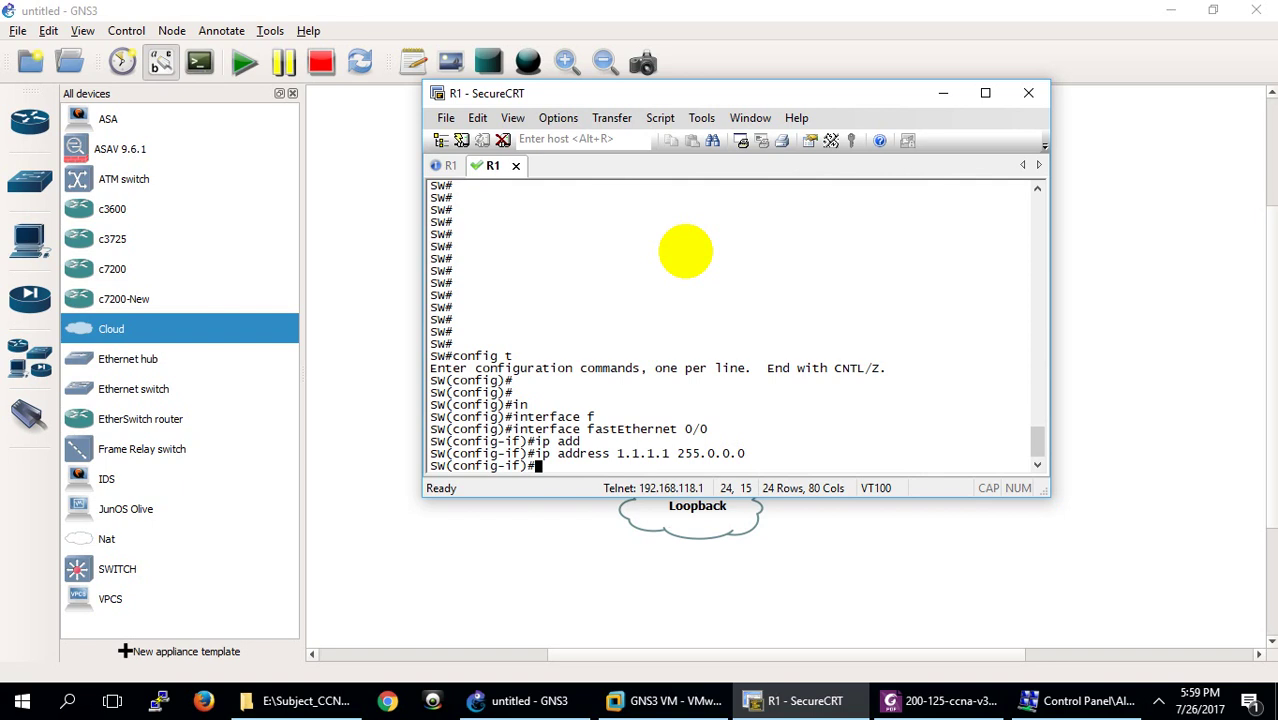
# Enable f0/0 with no shutdown and exit configuration mode
pyautogui.write('no shu')
pyautogui.press('Tab')
pyautogui.press('Return')
pyautogui.press('Return')
pyautogui.press('Return')
pyautogui.press('Return')
pyautogui.press('Return')
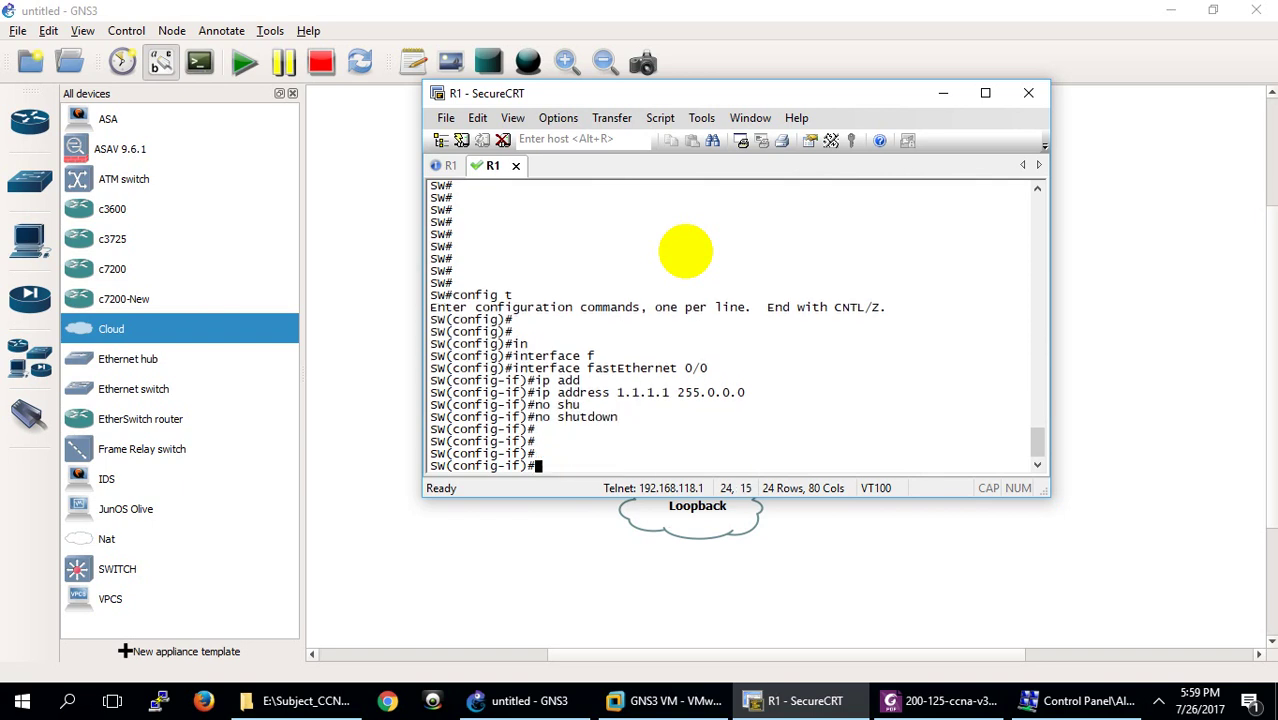
pyautogui.hotkey('ctrl', 'z')
pyautogui.press('Return')
pyautogui.press('Return')
pyautogui.press('Return')
pyautogui.press('Return')
pyautogui.press('Return')
pyautogui.press('Return')
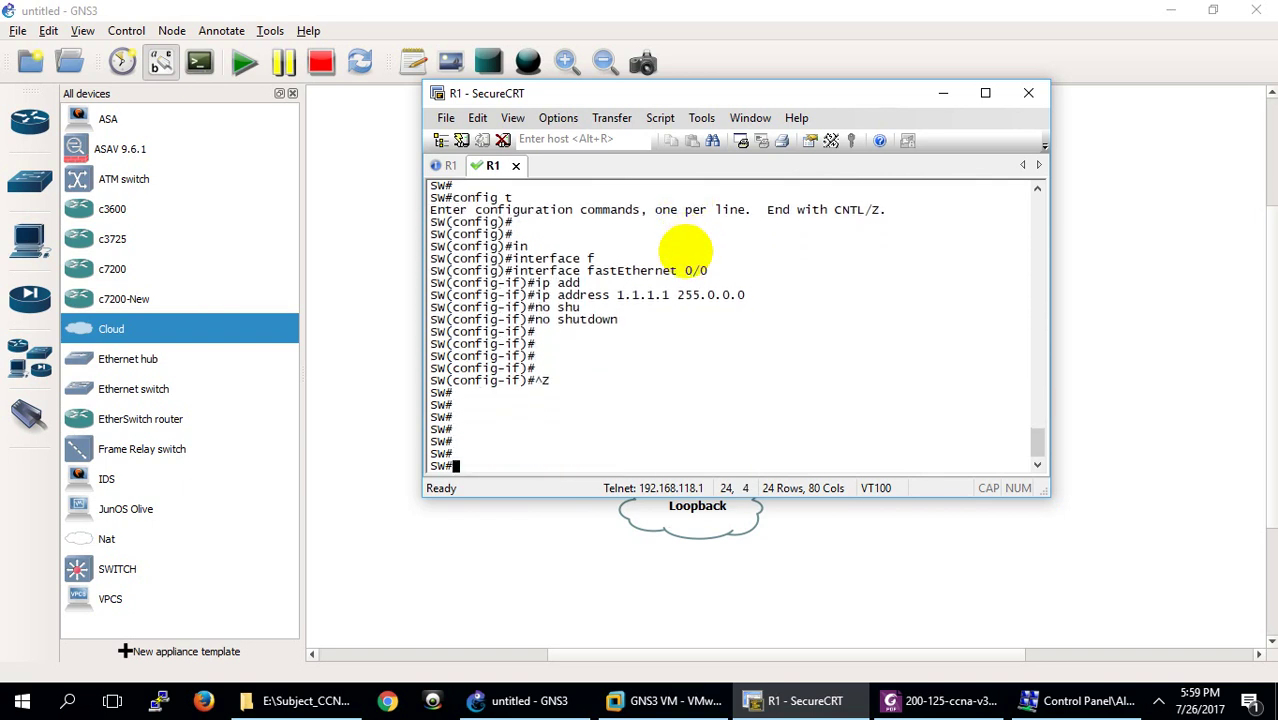
# Ping 1.1.1.10 from R1, succeeding 100 percent
pyautogui.write('ping 1.')
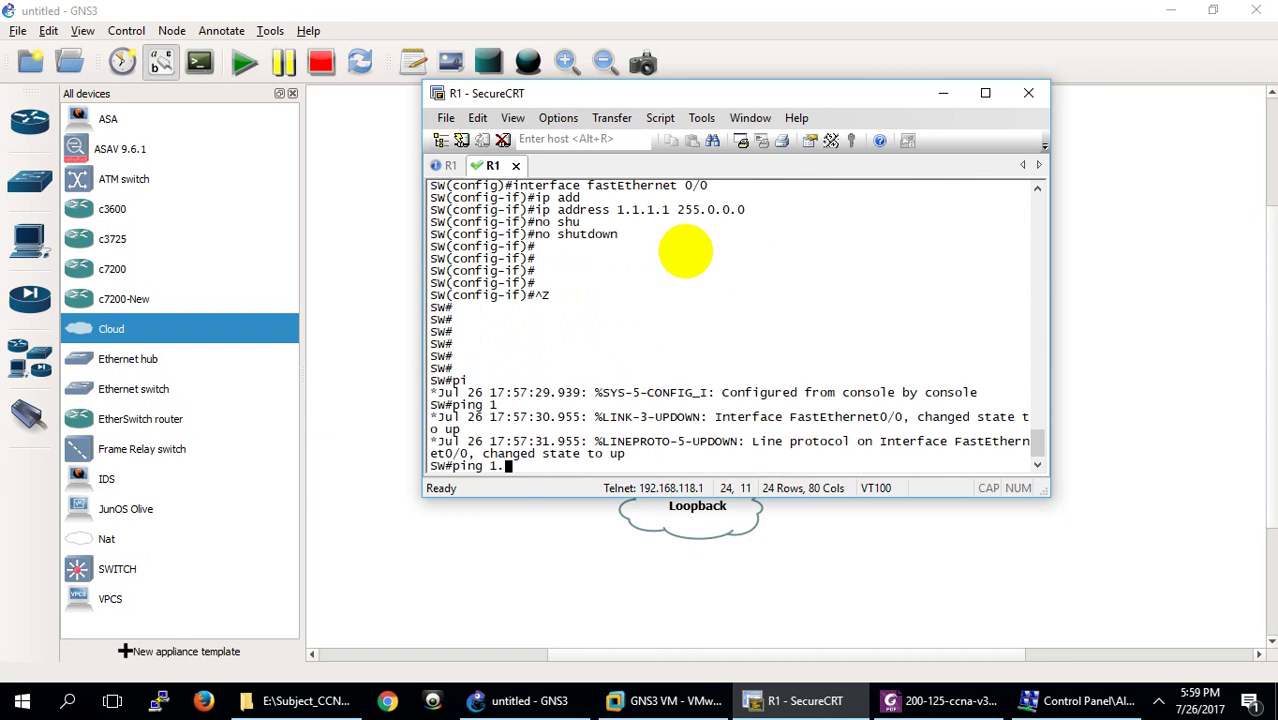
pyautogui.write('1.1.10')
pyautogui.press('Return')
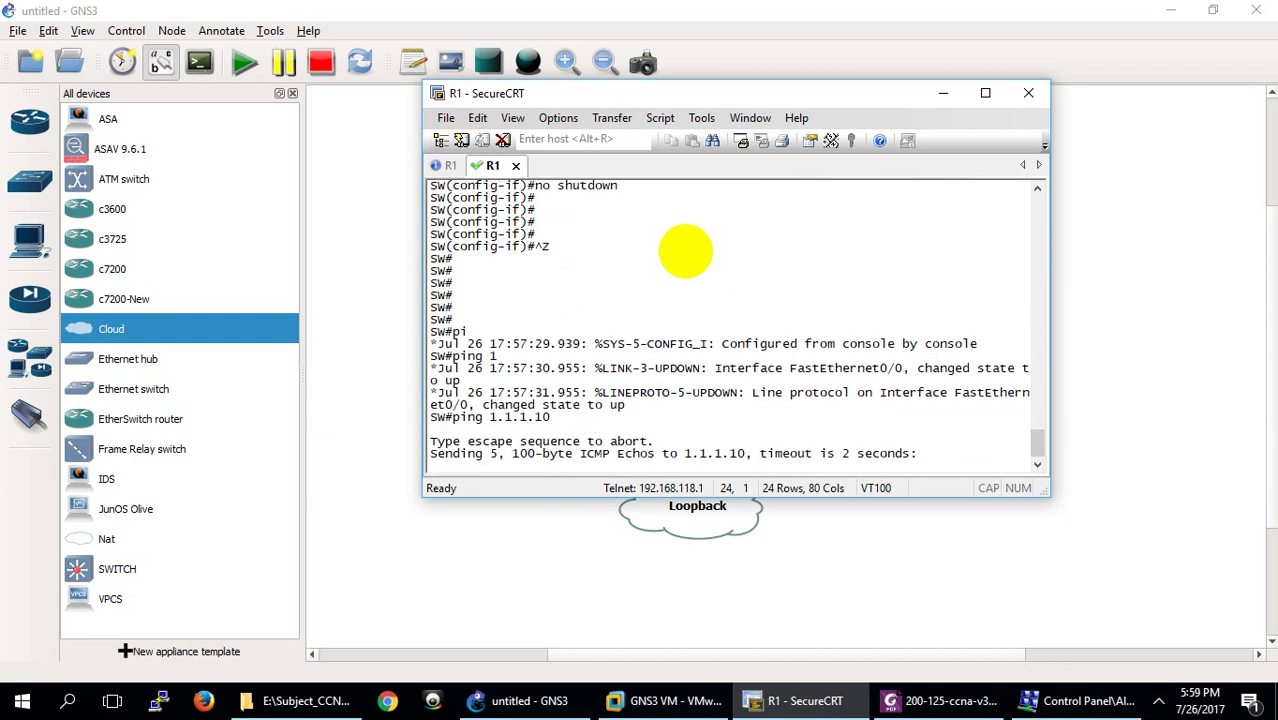
pyautogui.press('Return')
pyautogui.press('Return')
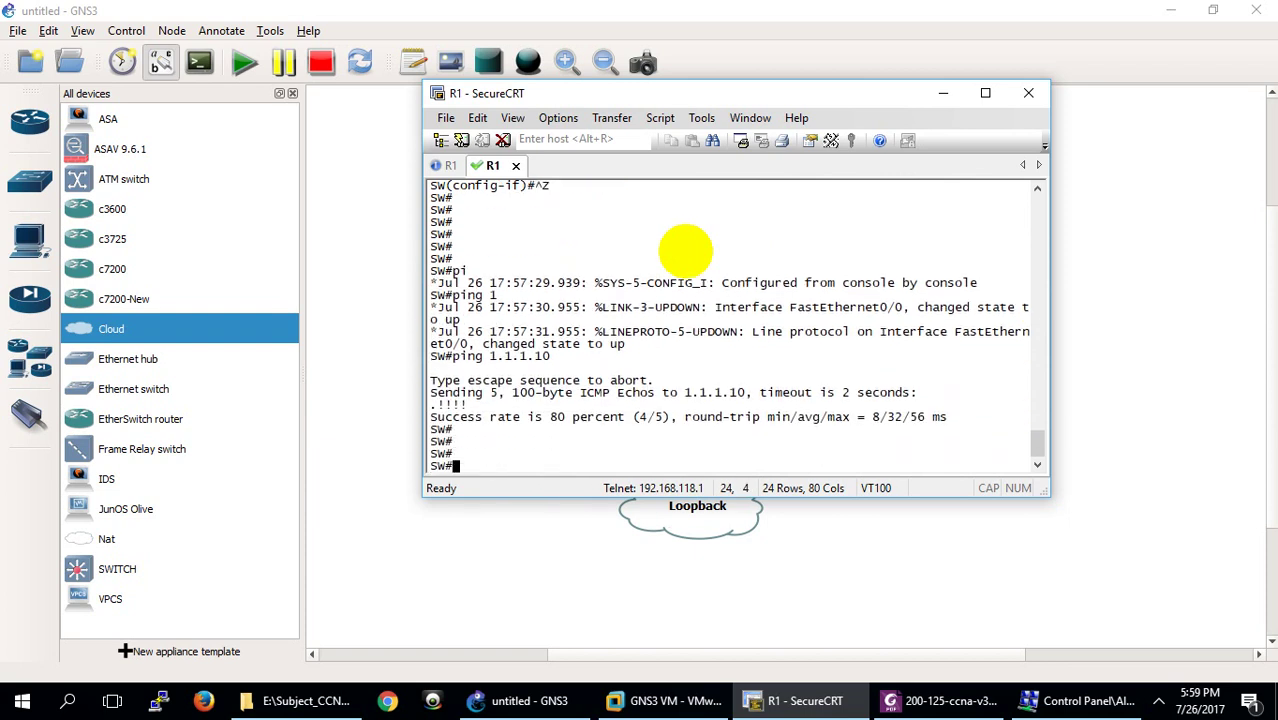
pyautogui.press('Up')
pyautogui.press('Return')
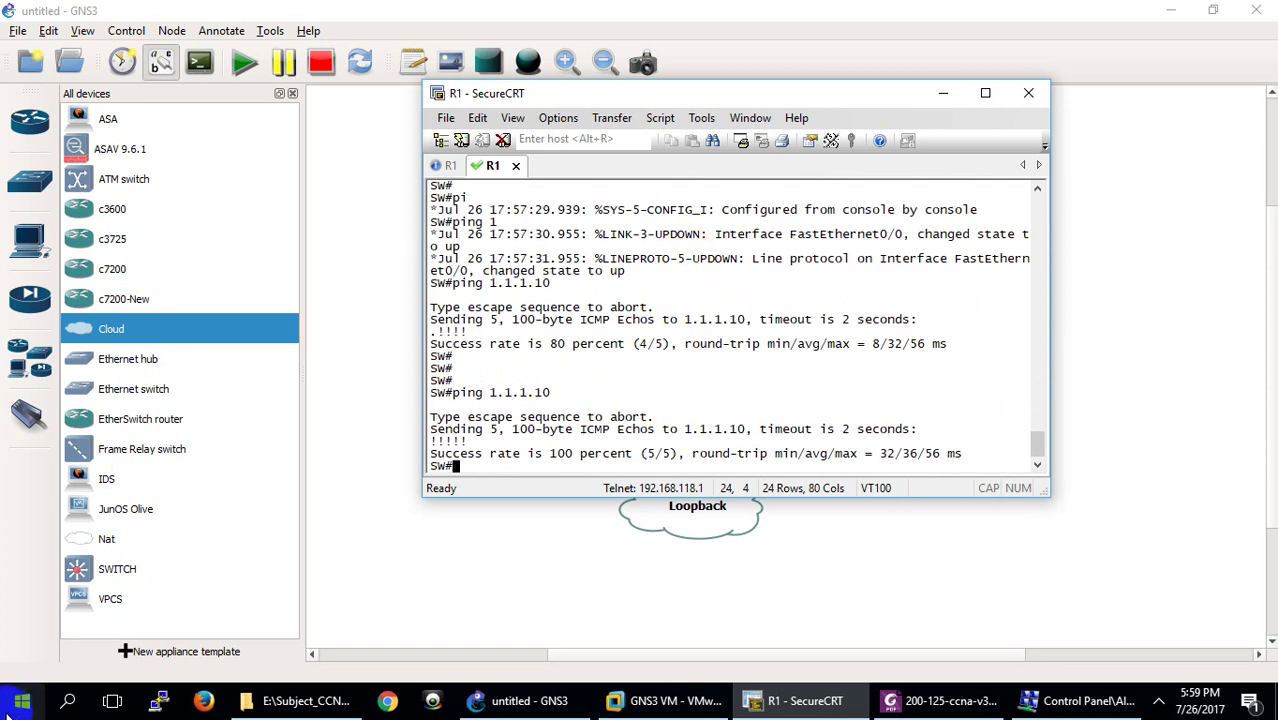
pyautogui.click(16, 704)
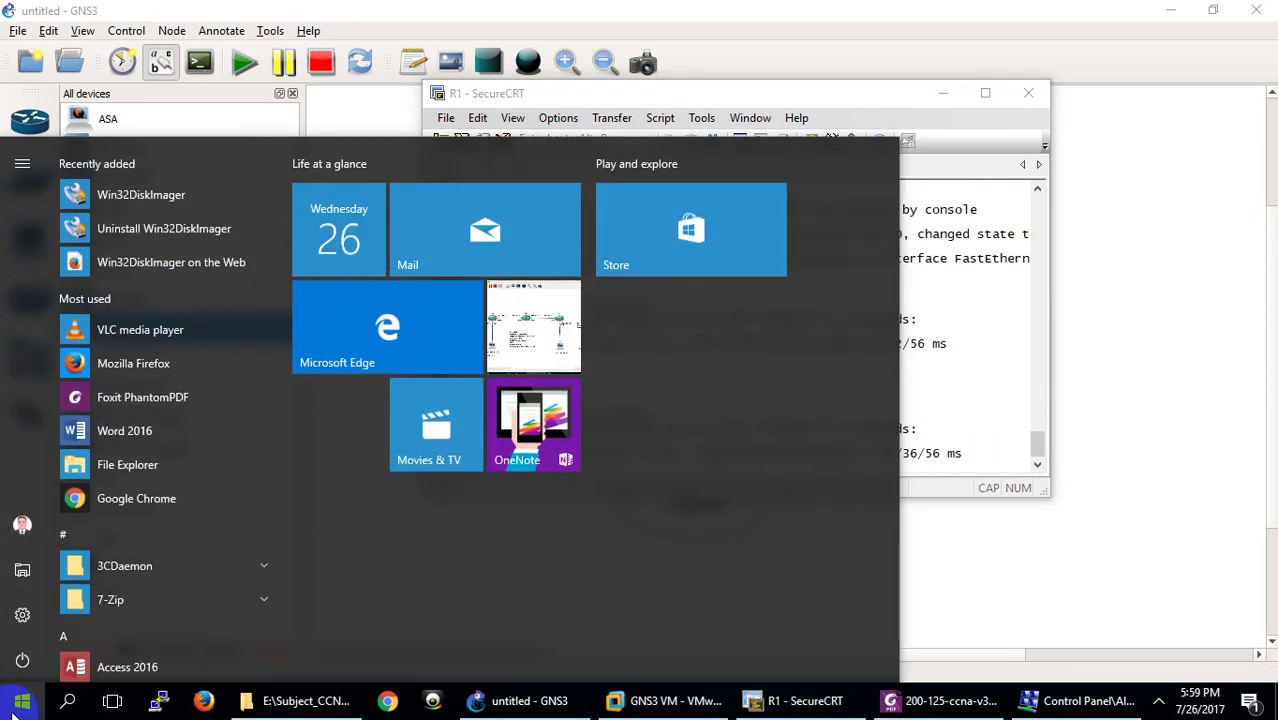
# From the host's Command Prompt, ping 1.1.1.1 with 4 of 4 replies, then return to GNS3
pyautogui.write('cmd')
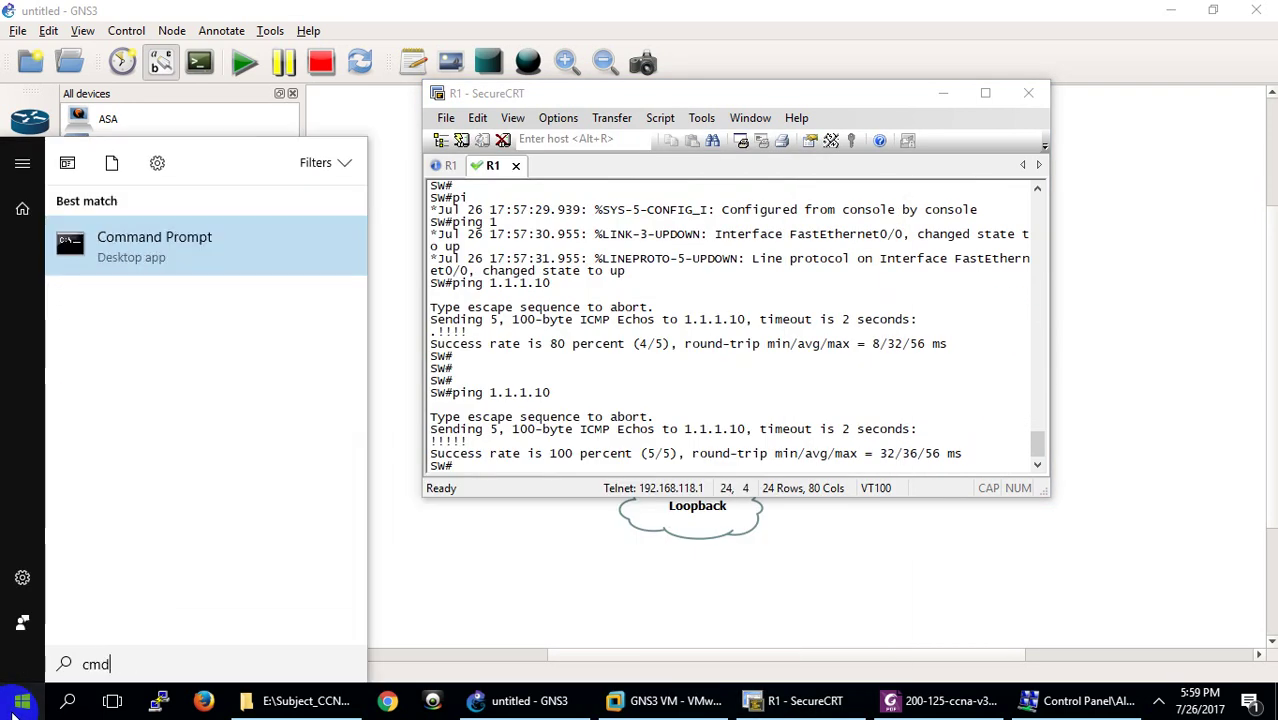
pyautogui.press('Return')
pyautogui.write('ping ')
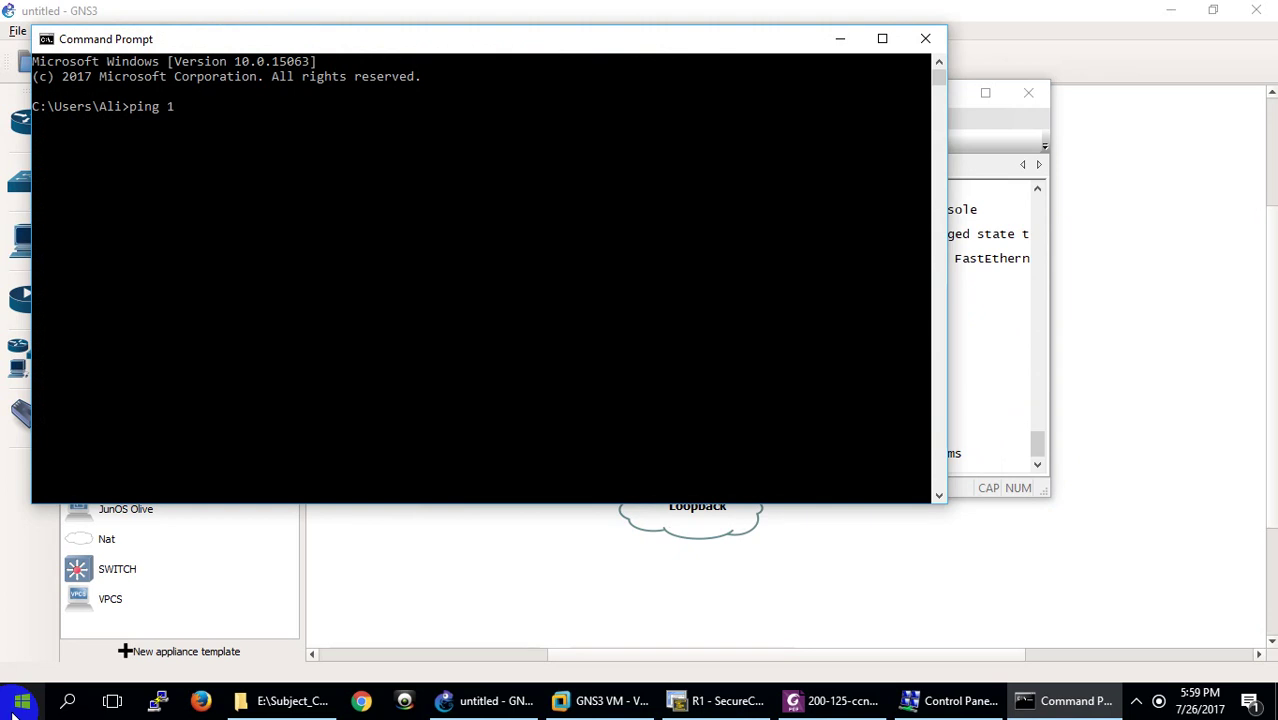
pyautogui.write('1.1.1.1')
pyautogui.press('Return')
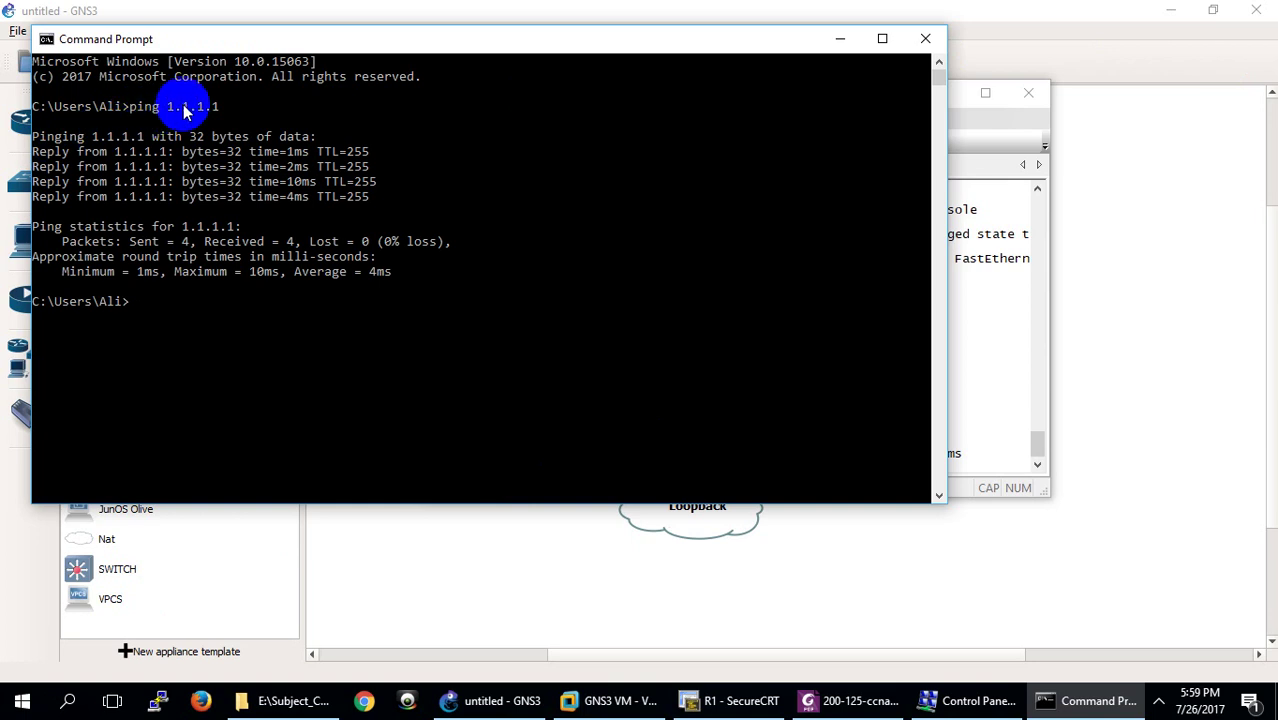
pyautogui.click(923, 38)
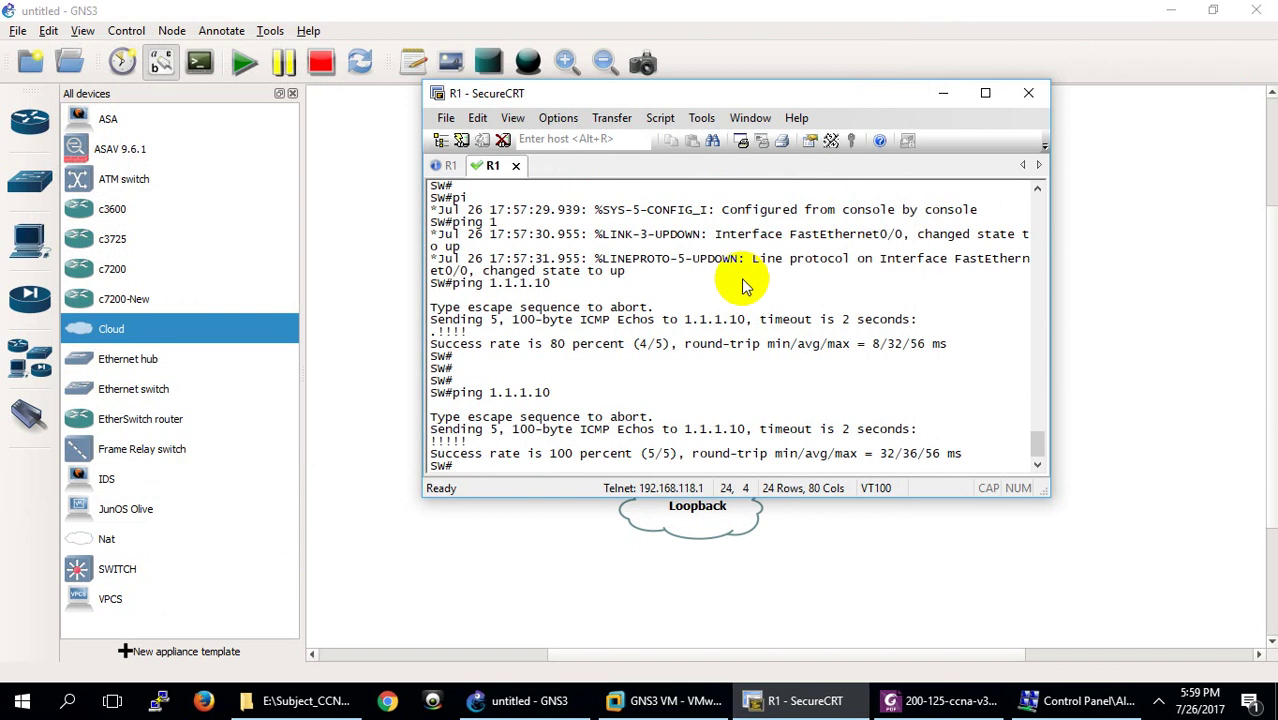
pyautogui.click(596, 578)
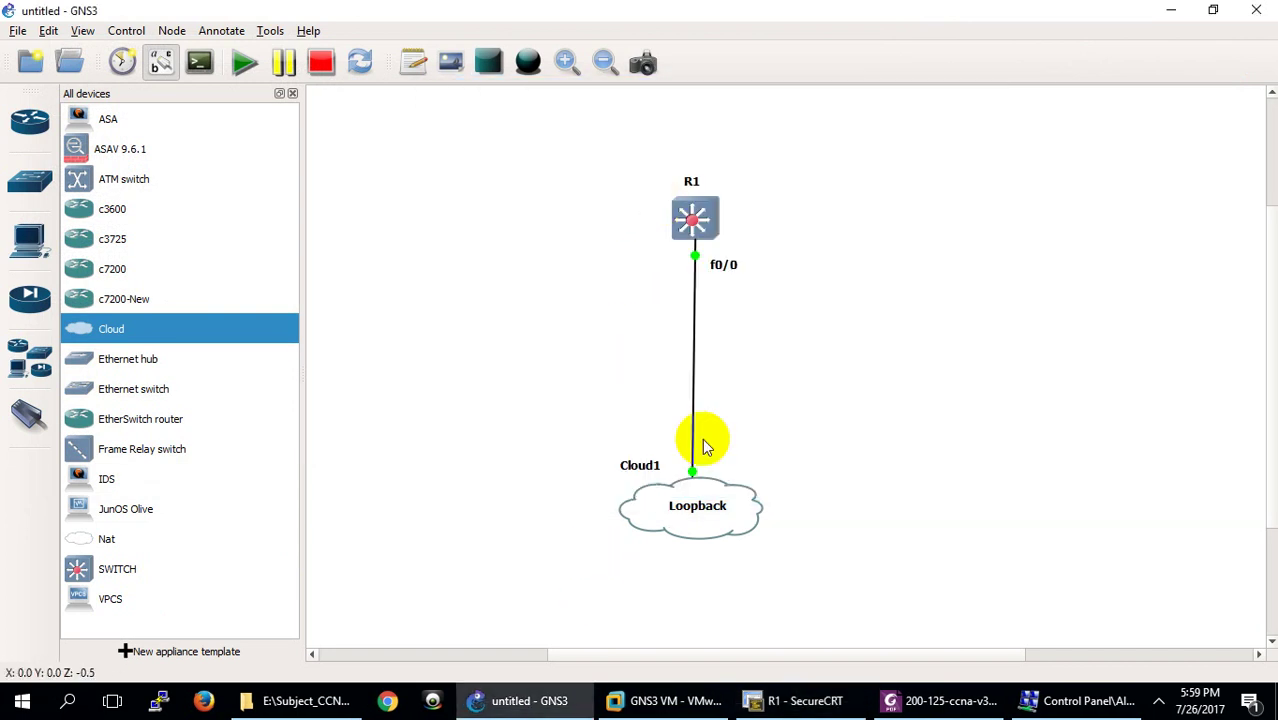
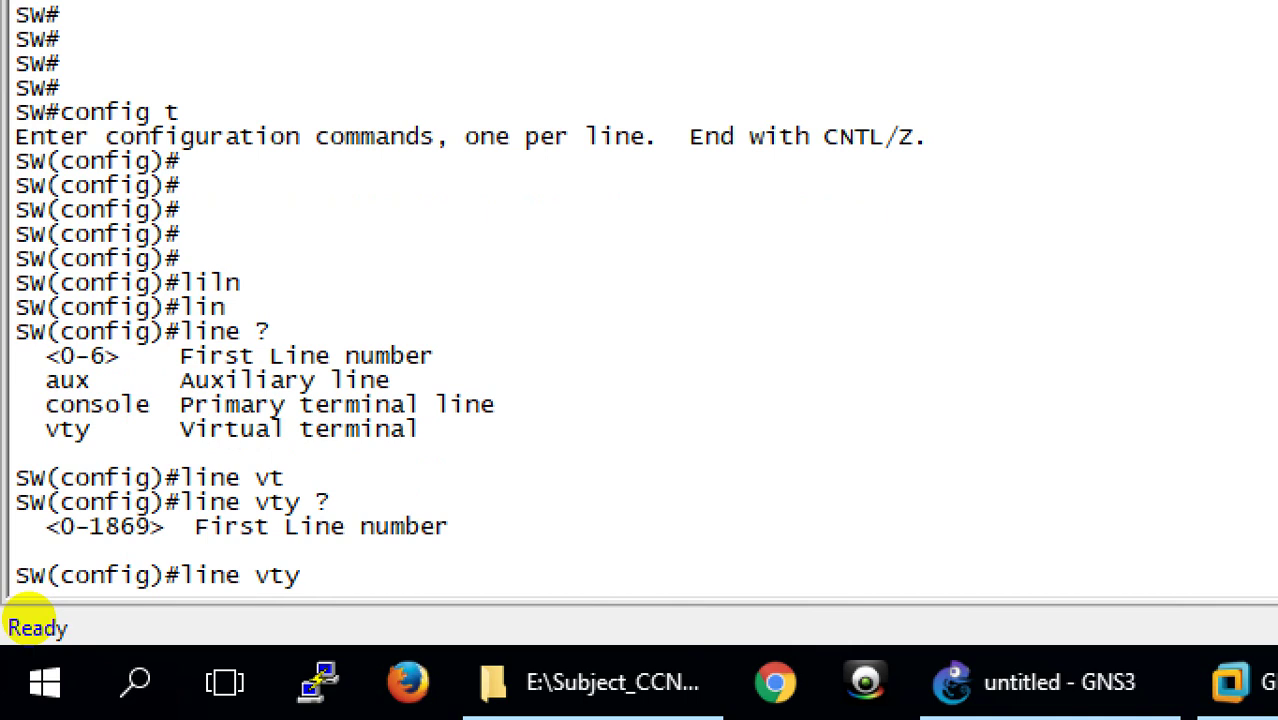
# Give vty lines 0–4 a password and require login on them
pyautogui.write('0 4')
pyautogui.press('Return')
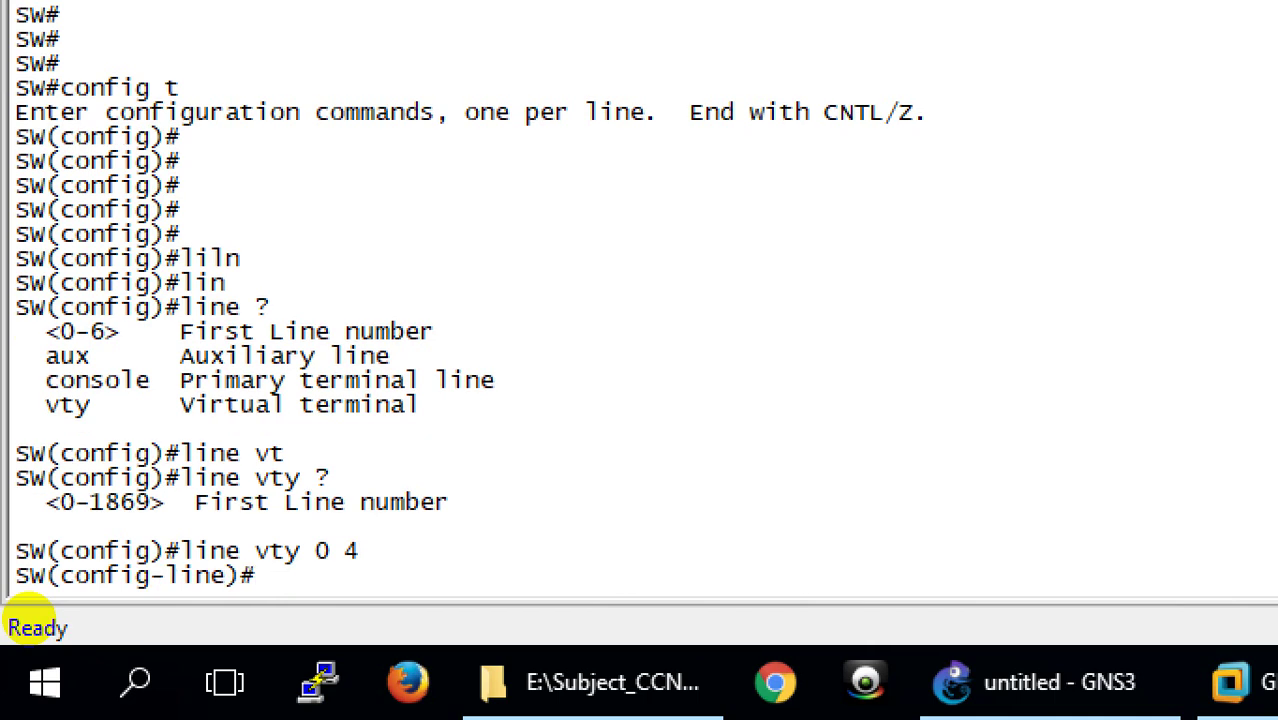
pyautogui.write('pass')
pyautogui.press('Tab')
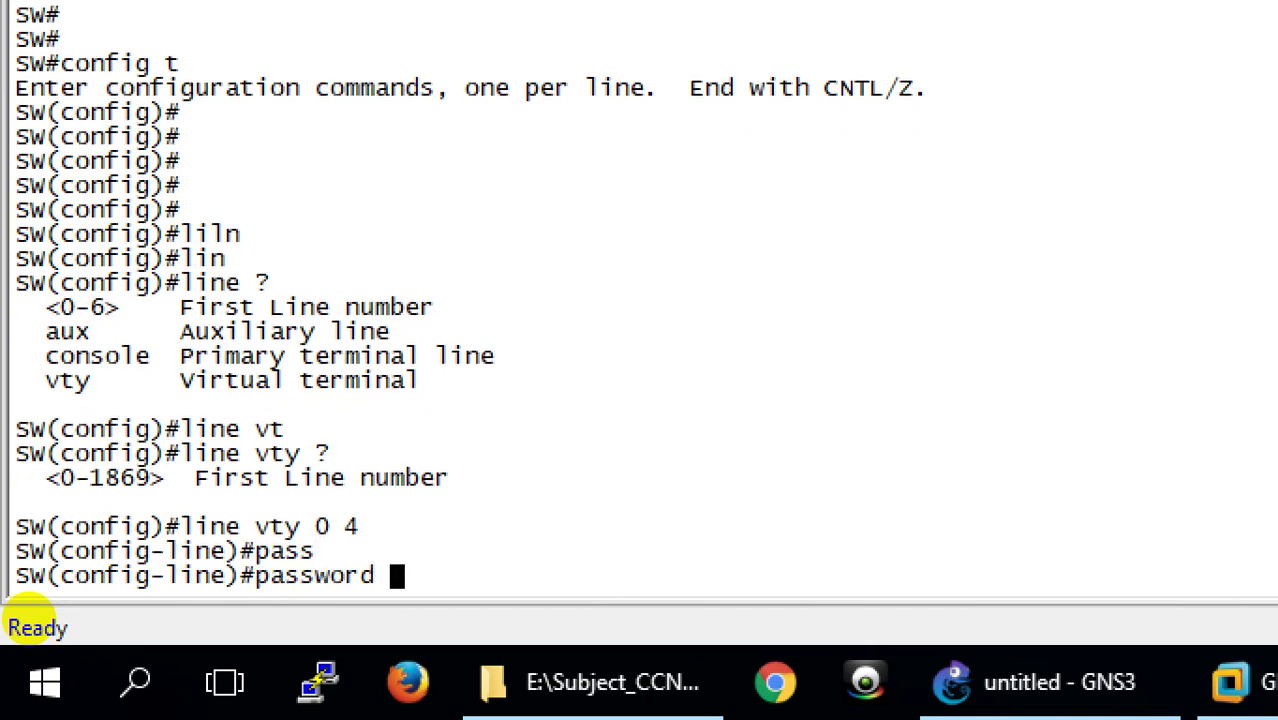
pyautogui.write('123')
pyautogui.press('Return')
pyautogui.write('login')
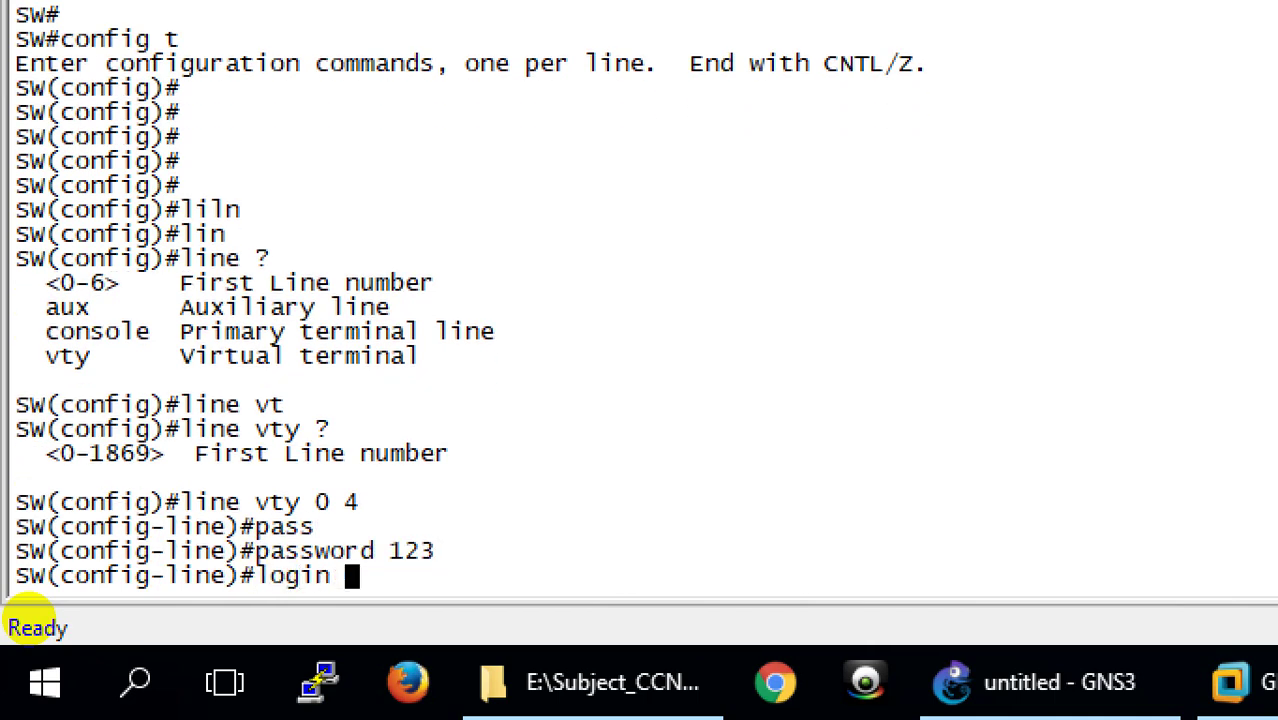
pyautogui.press('Return')
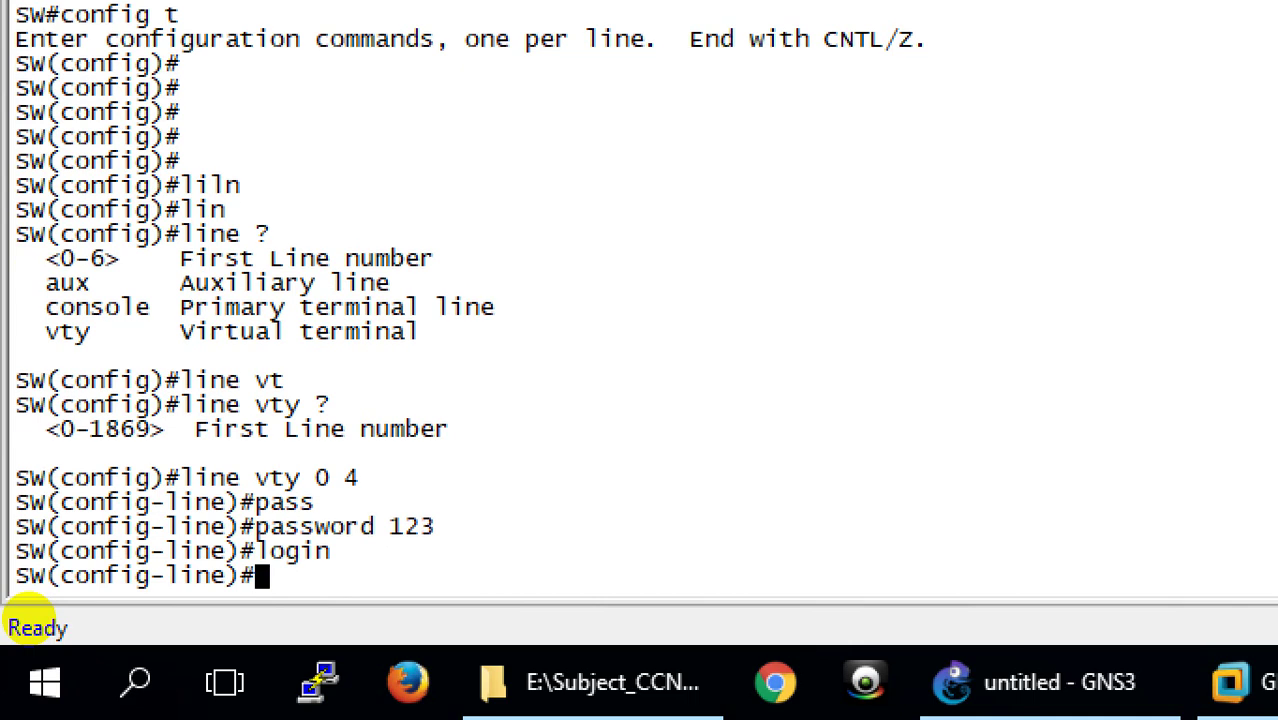
pyautogui.write('exit')
pyautogui.press('Return')
pyautogui.press('Return')
pyautogui.press('Return')
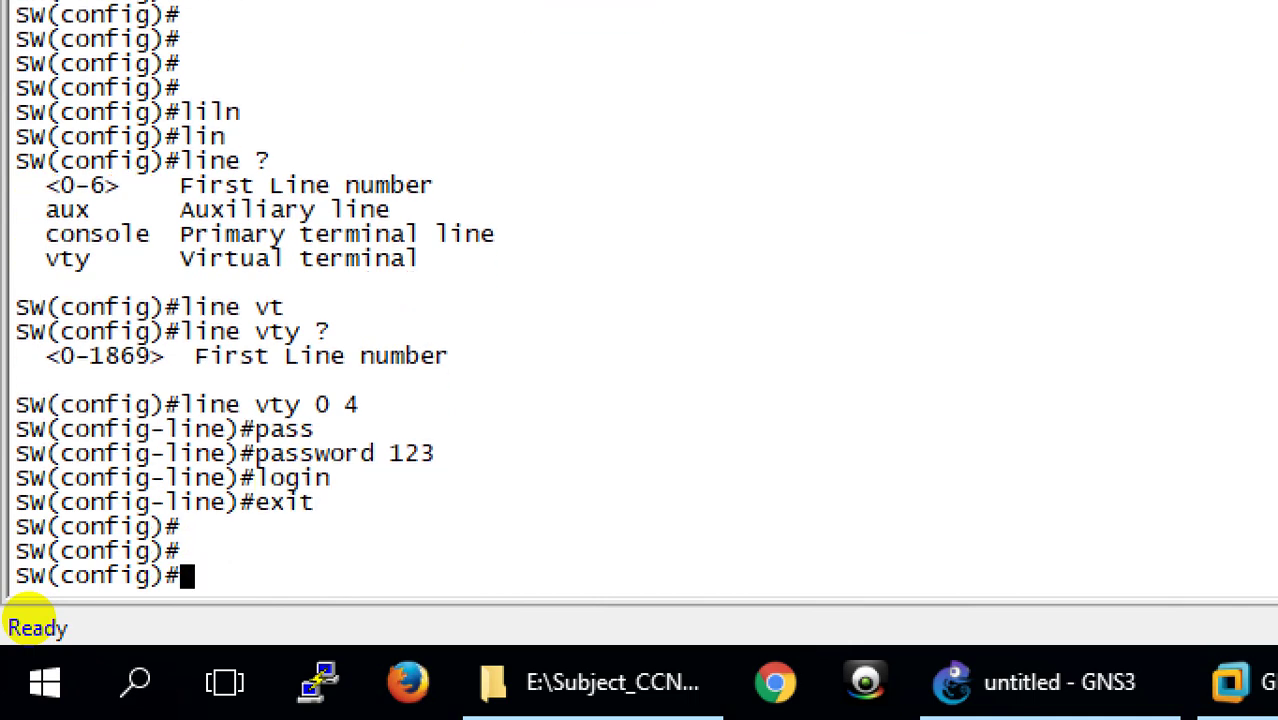
# Set an enable password on the switch
pyautogui.write('ena')
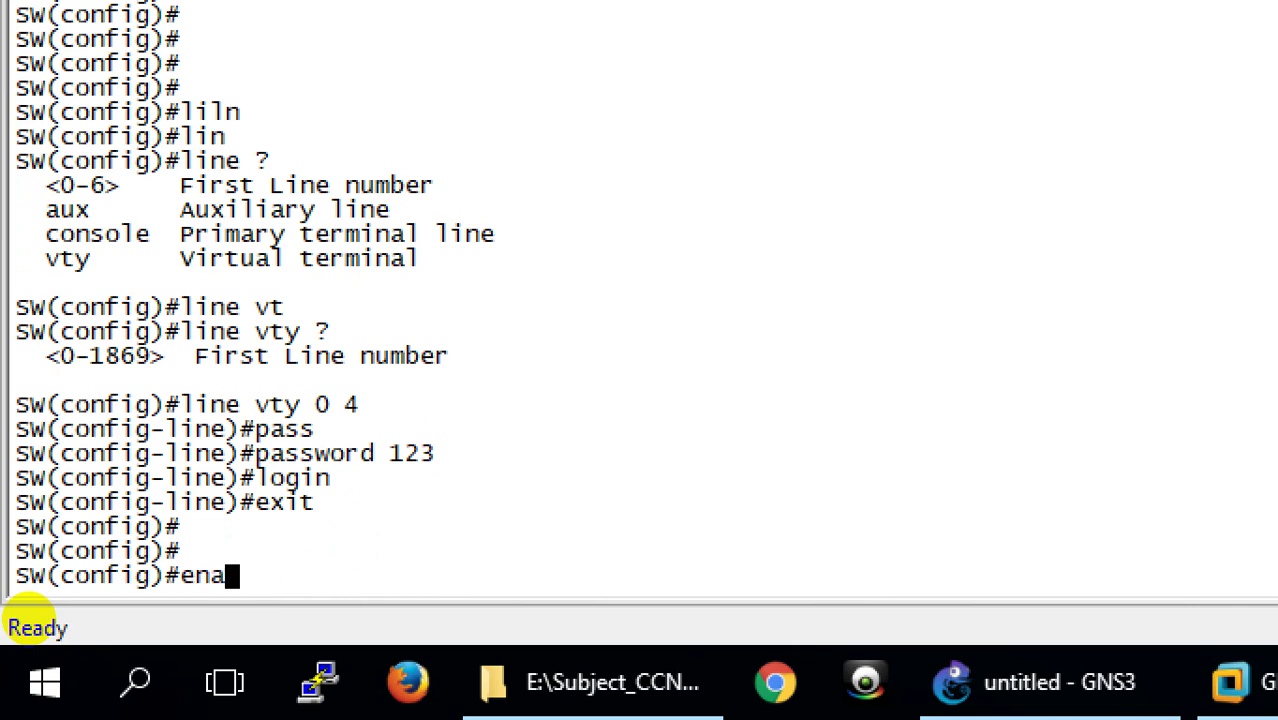
pyautogui.press('Tab')
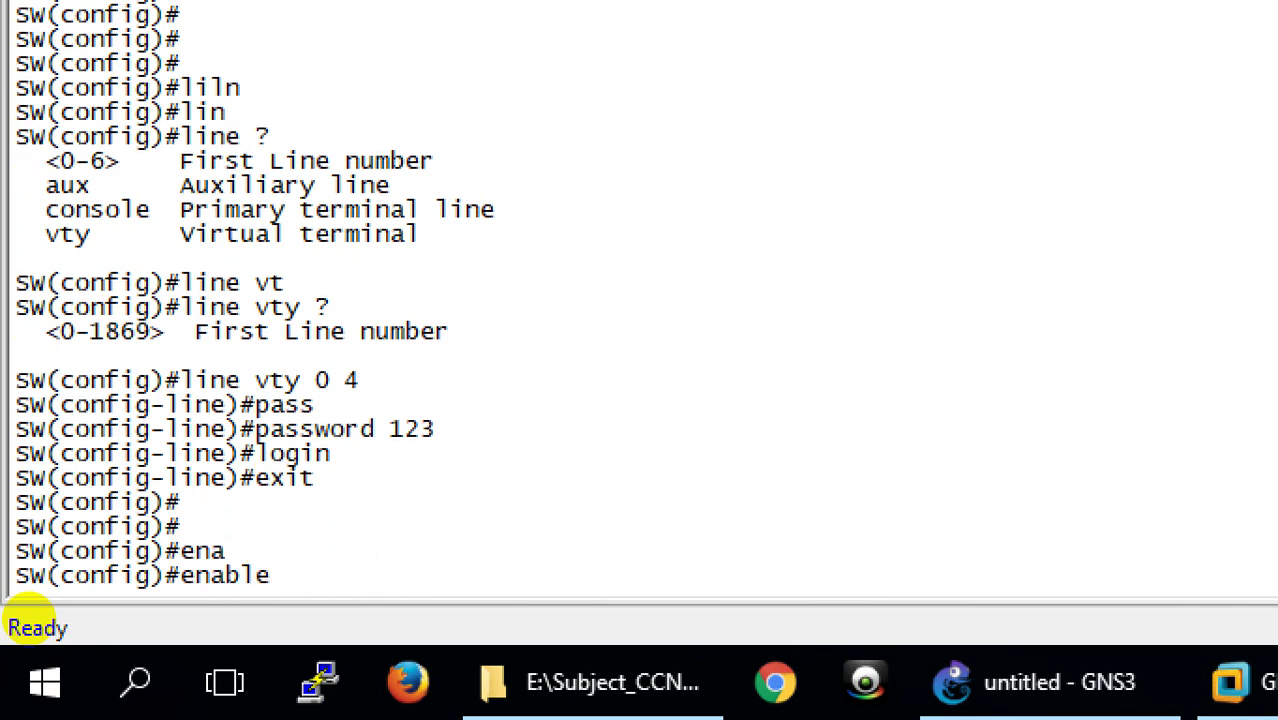
pyautogui.write('pas')
pyautogui.press('Tab')
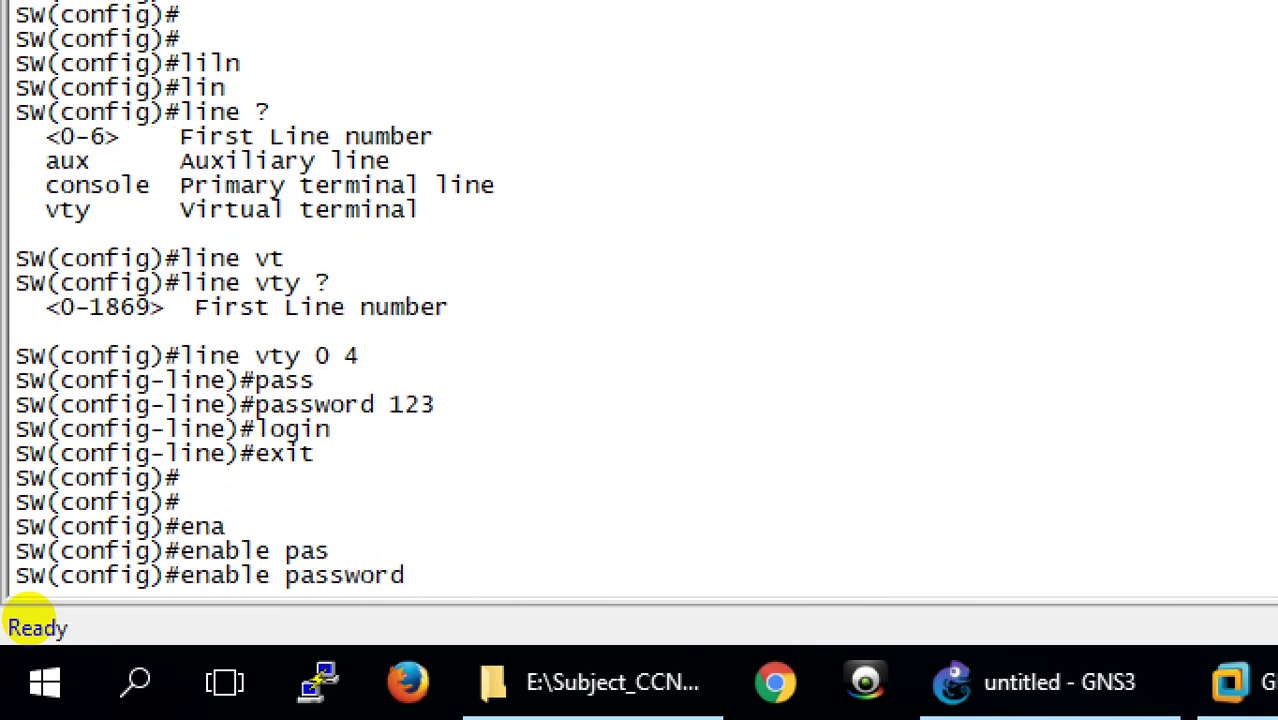
pyautogui.write('123')
pyautogui.press('Return')
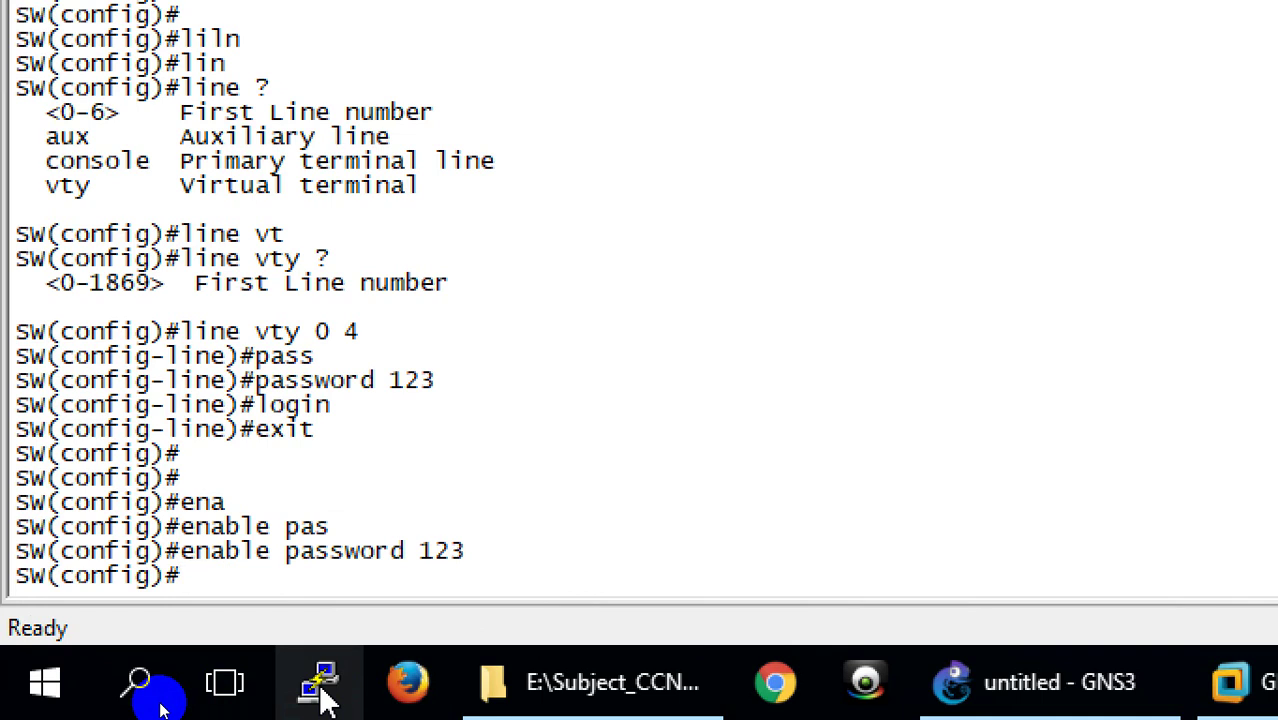
# Open a PuTTY Telnet session on port 23 to the router at 1.1.1.1
pyautogui.click(320, 688)
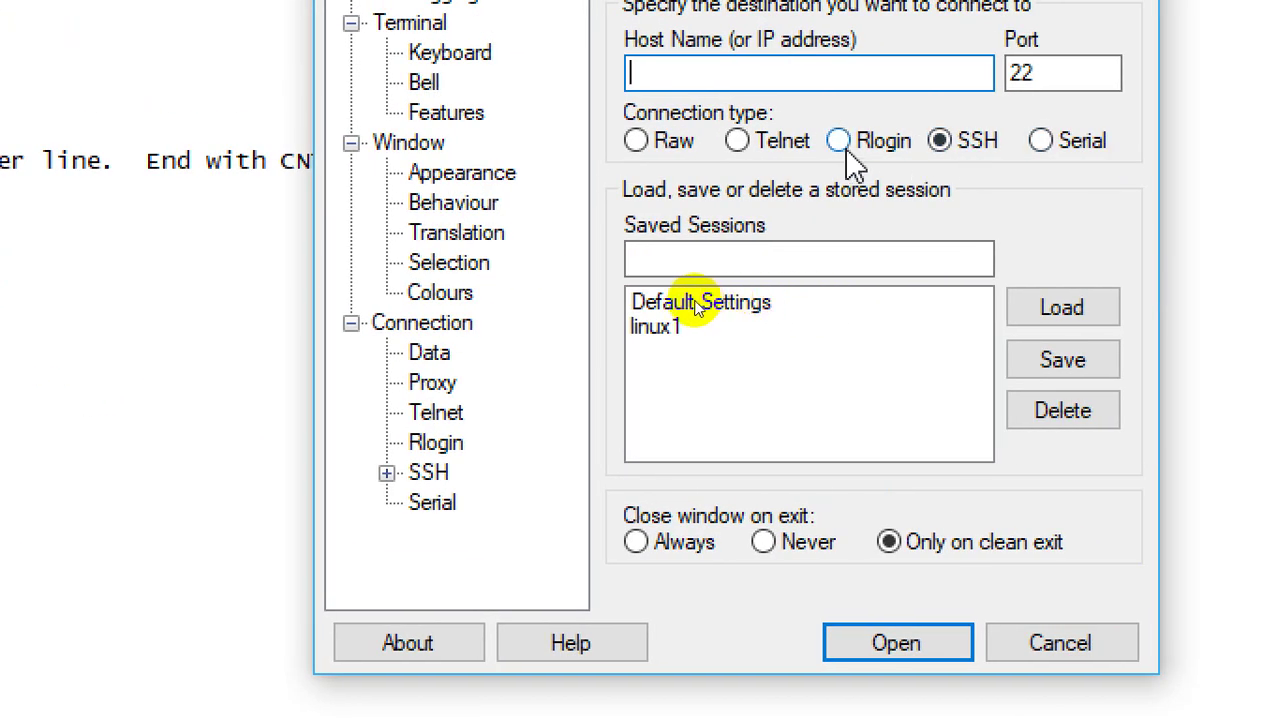
pyautogui.click(760, 140)
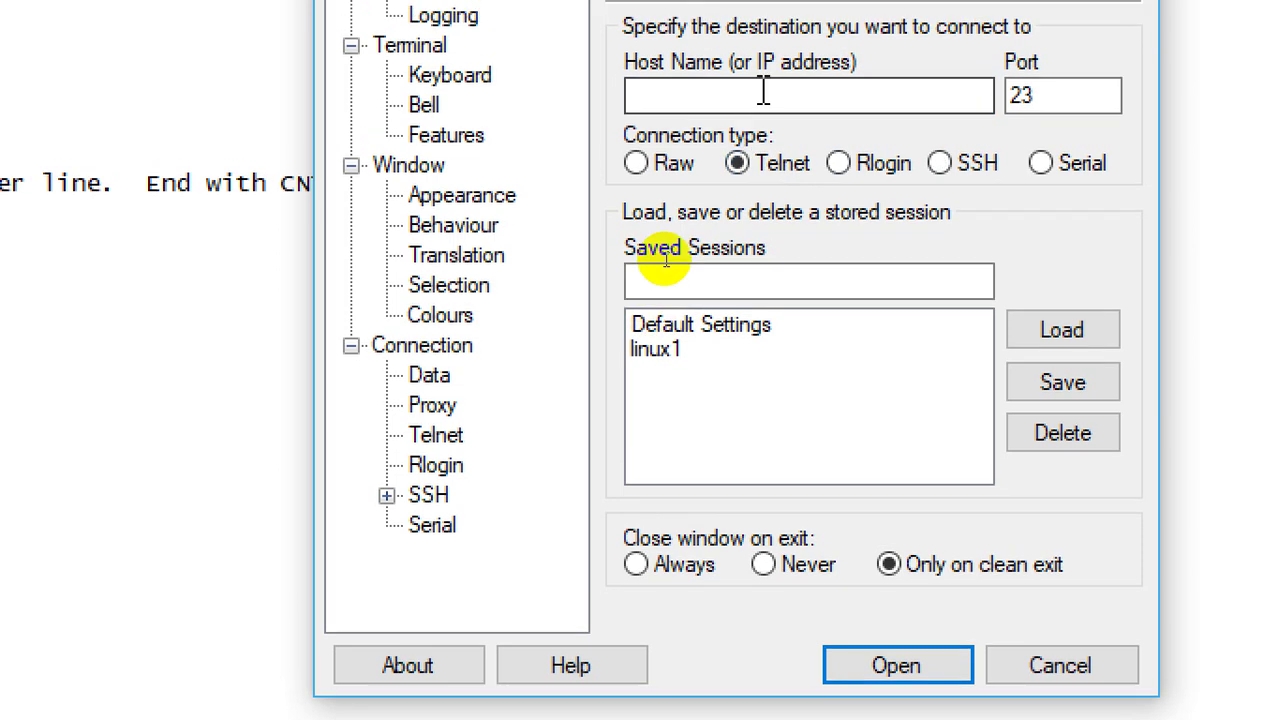
pyautogui.click(878, 98)
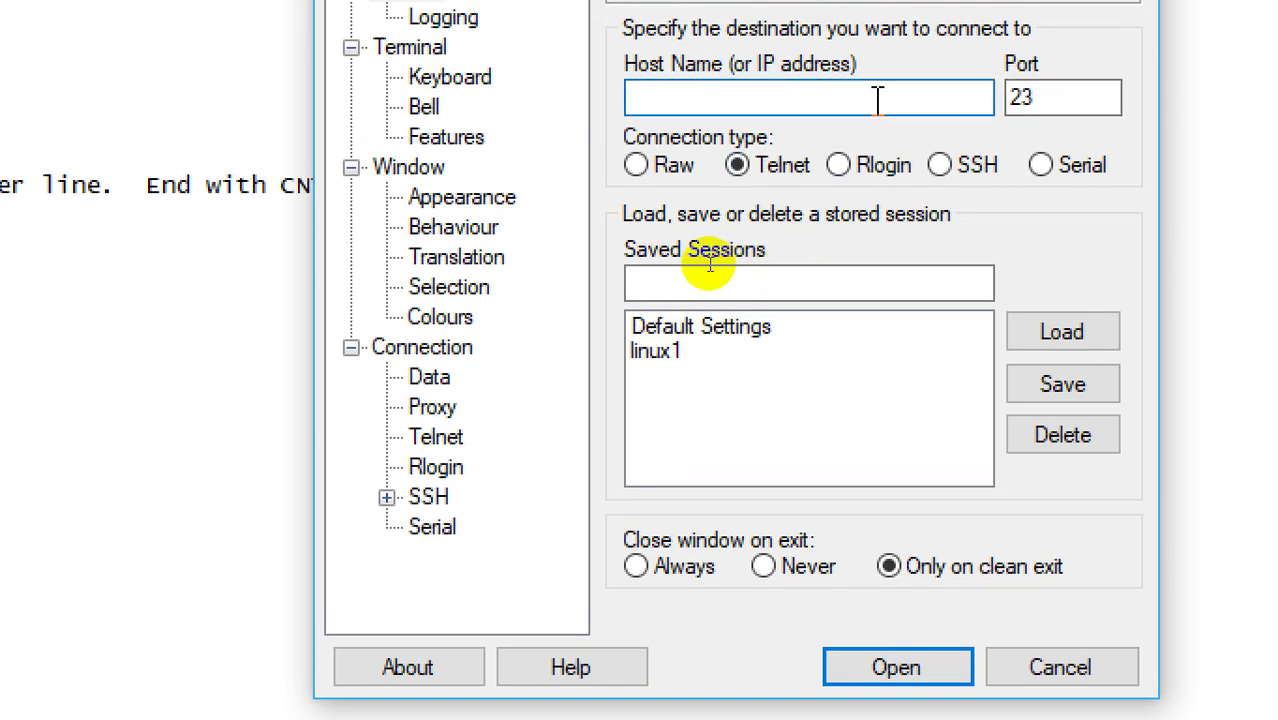
pyautogui.write('1.1')
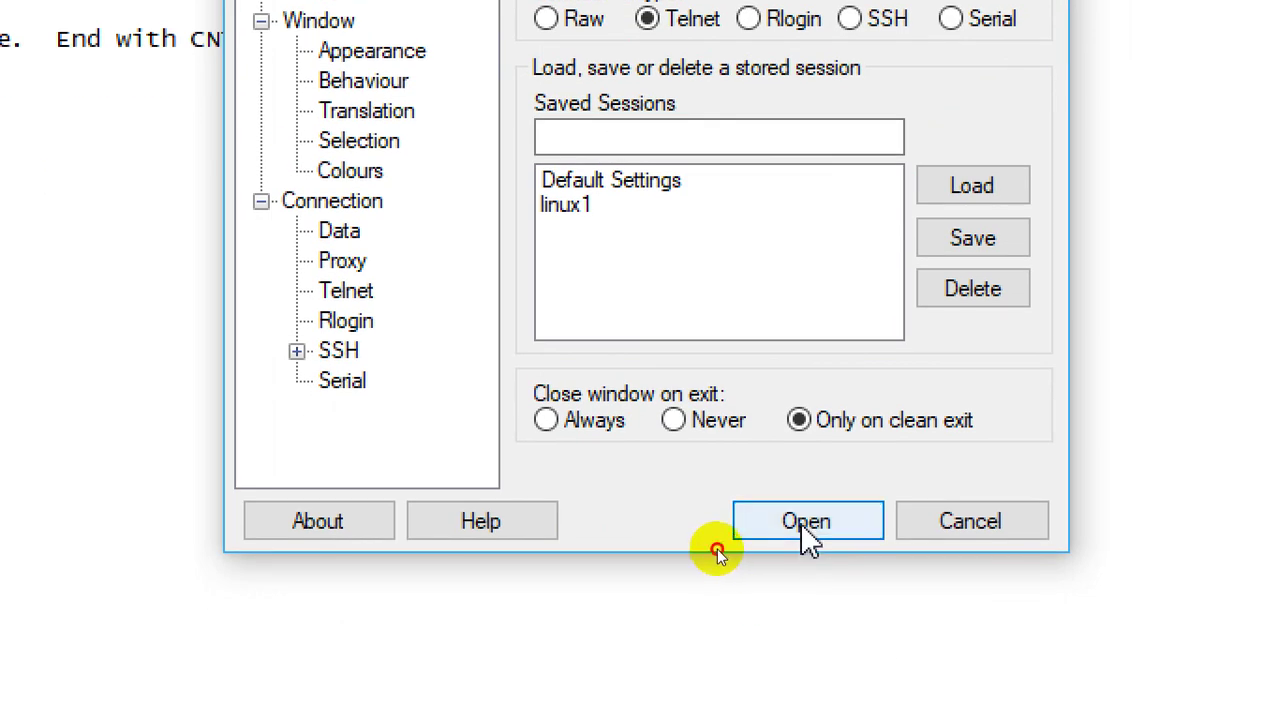
pyautogui.click(894, 670)
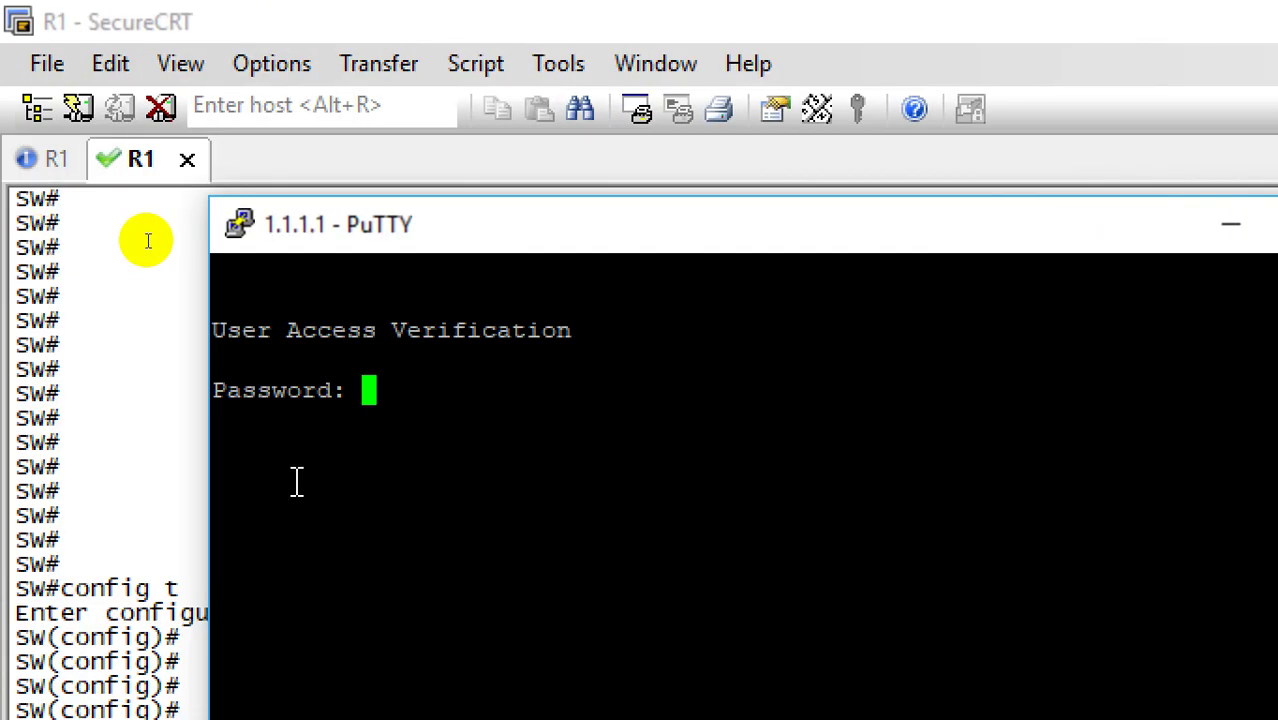
# Log in over Telnet with the line password and enter privileged mode with the enable password
pyautogui.press('Return')
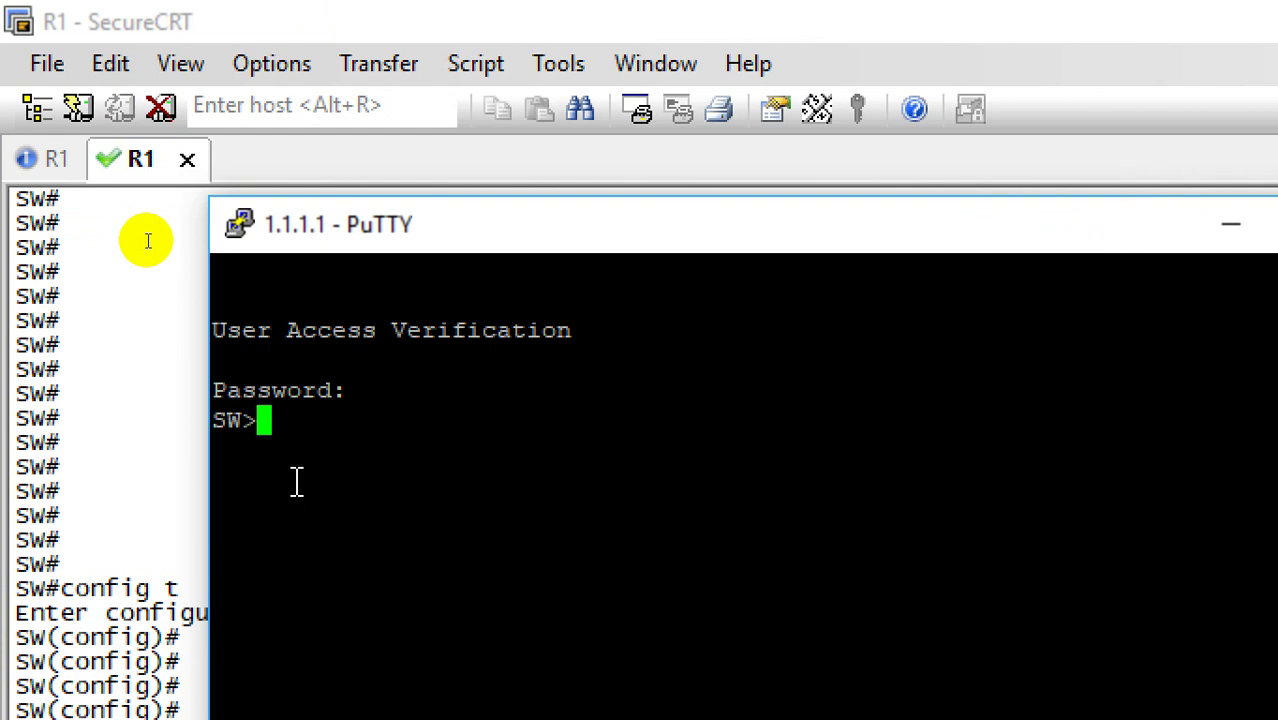
pyautogui.write('en')
pyautogui.press('Return')
pyautogui.press('Return')
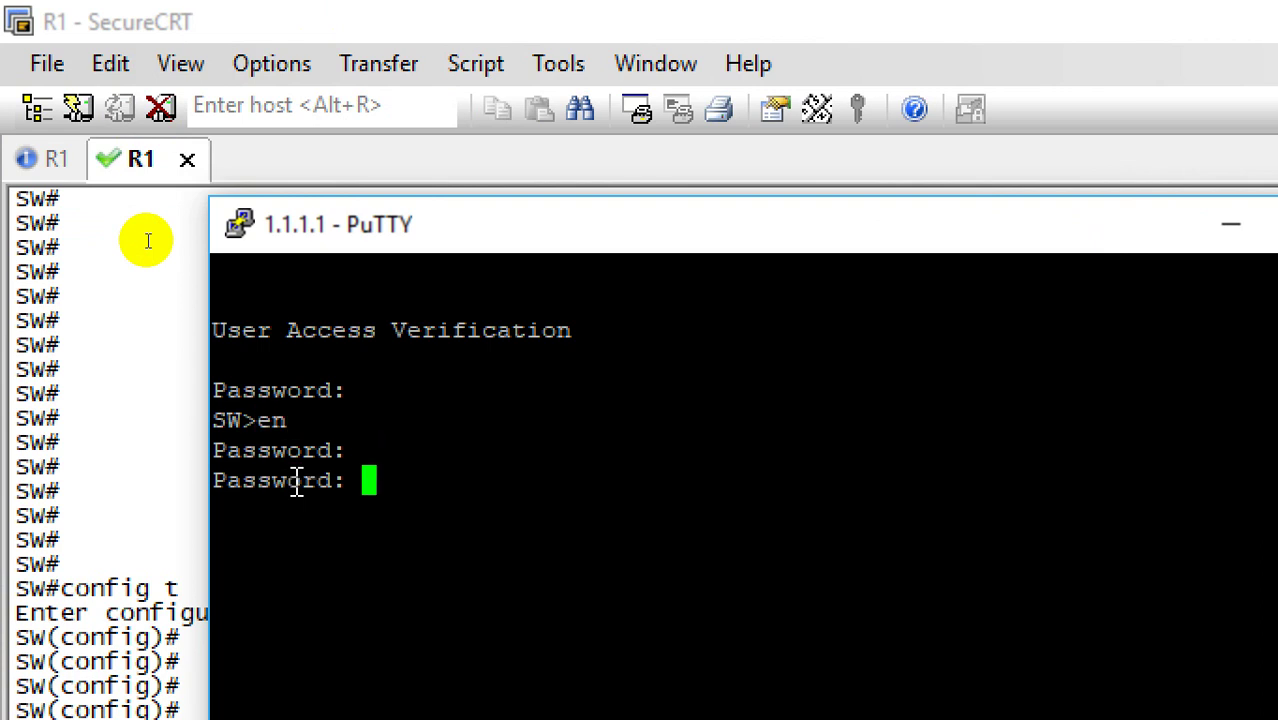
pyautogui.press('Return')
# From global configuration, rename the router to KSA, then return to the SecureCRT console
pyautogui.write('config t')
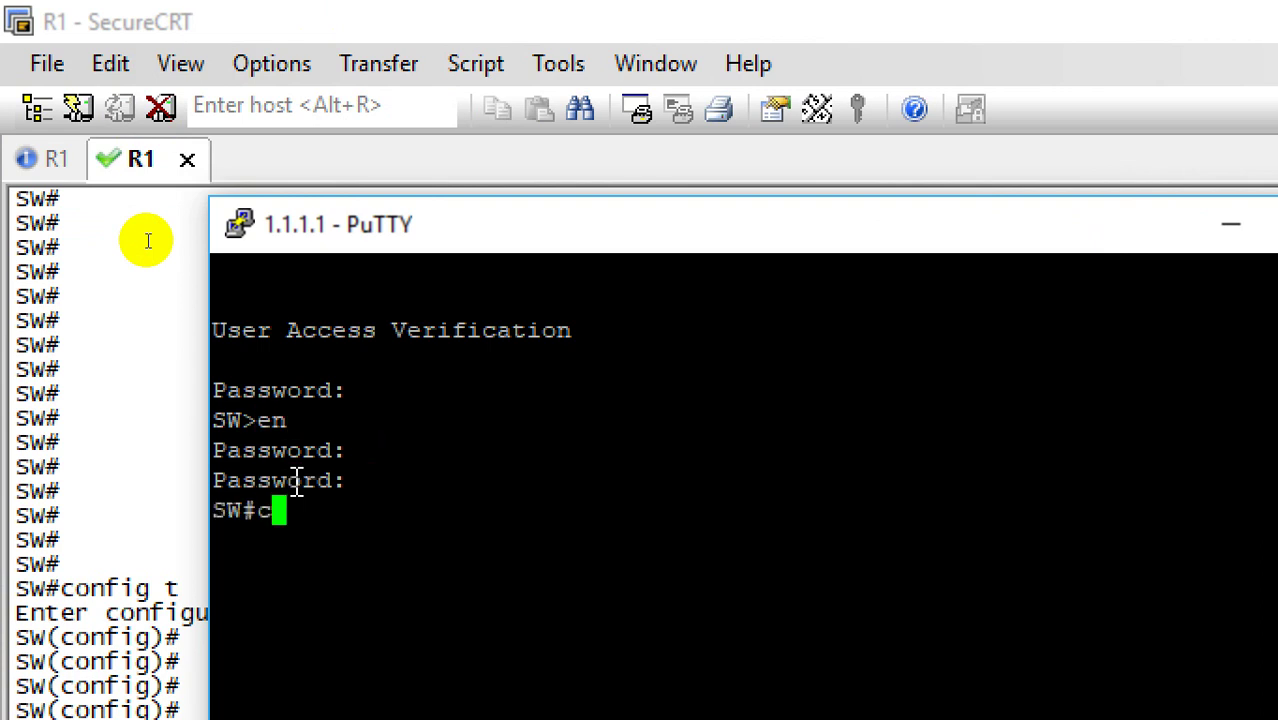
pyautogui.press('Return')
pyautogui.press('Return')
pyautogui.press('Return')
pyautogui.press('Return')
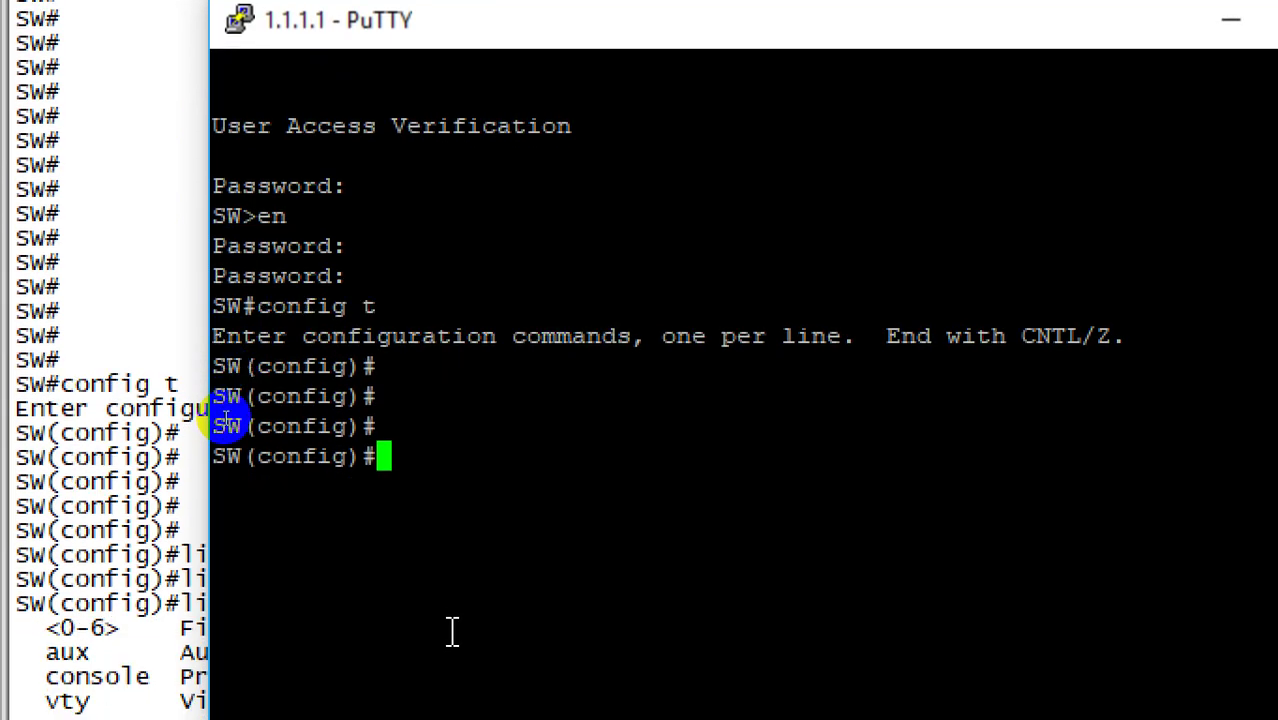
pyautogui.write('hsot')
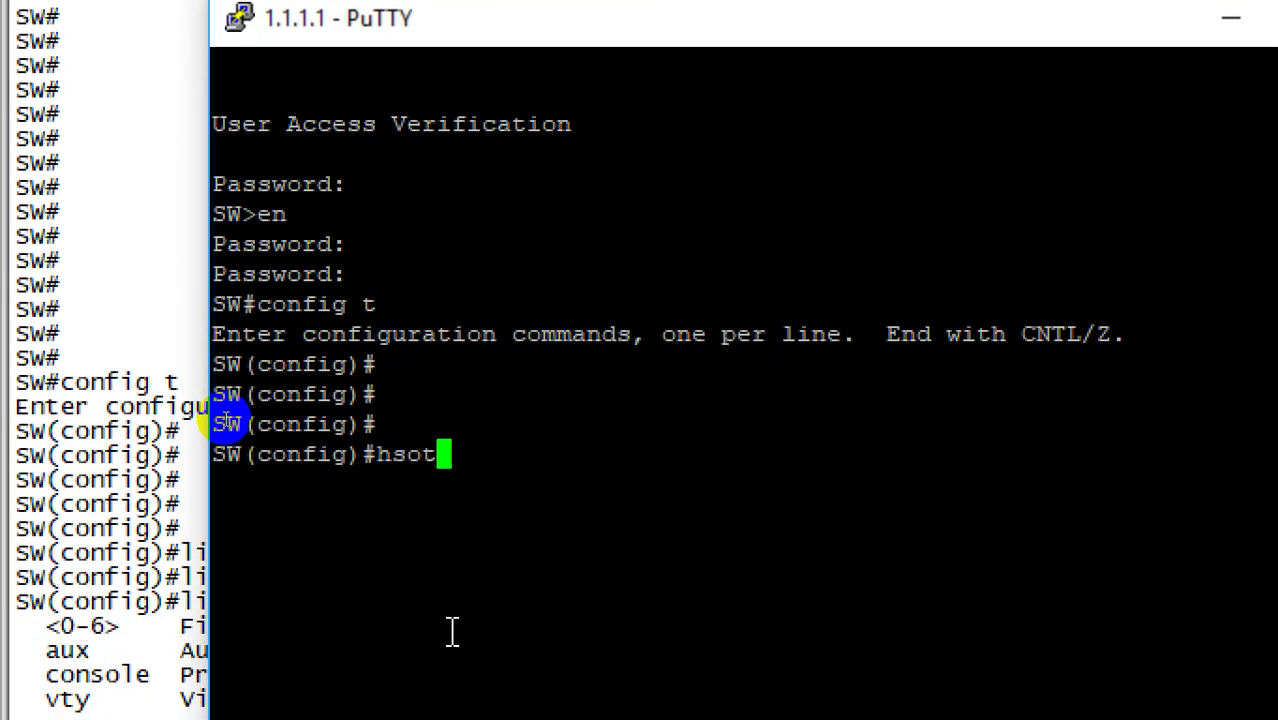
pyautogui.press('Tab')
pyautogui.press('BackSpace')
pyautogui.press('BackSpace')
pyautogui.press('BackSpace')
pyautogui.write('ost')
pyautogui.press('Tab')
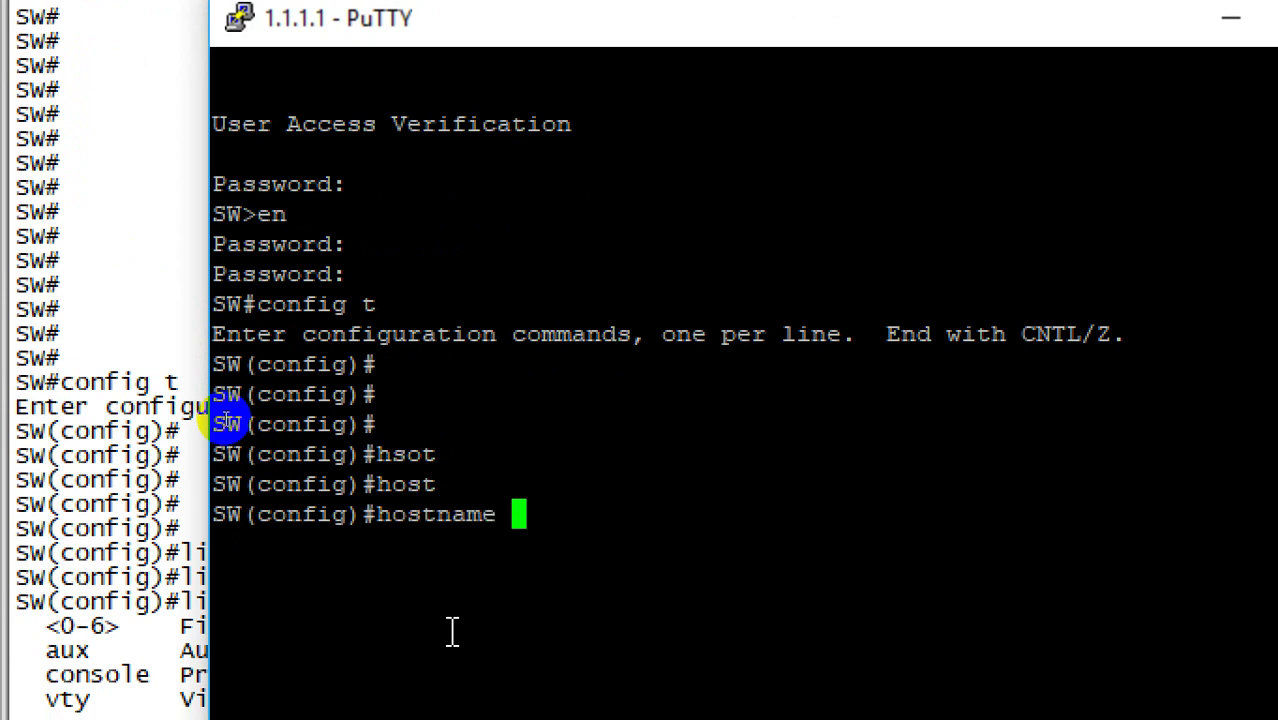
pyautogui.write('KSA')
pyautogui.press('Return')
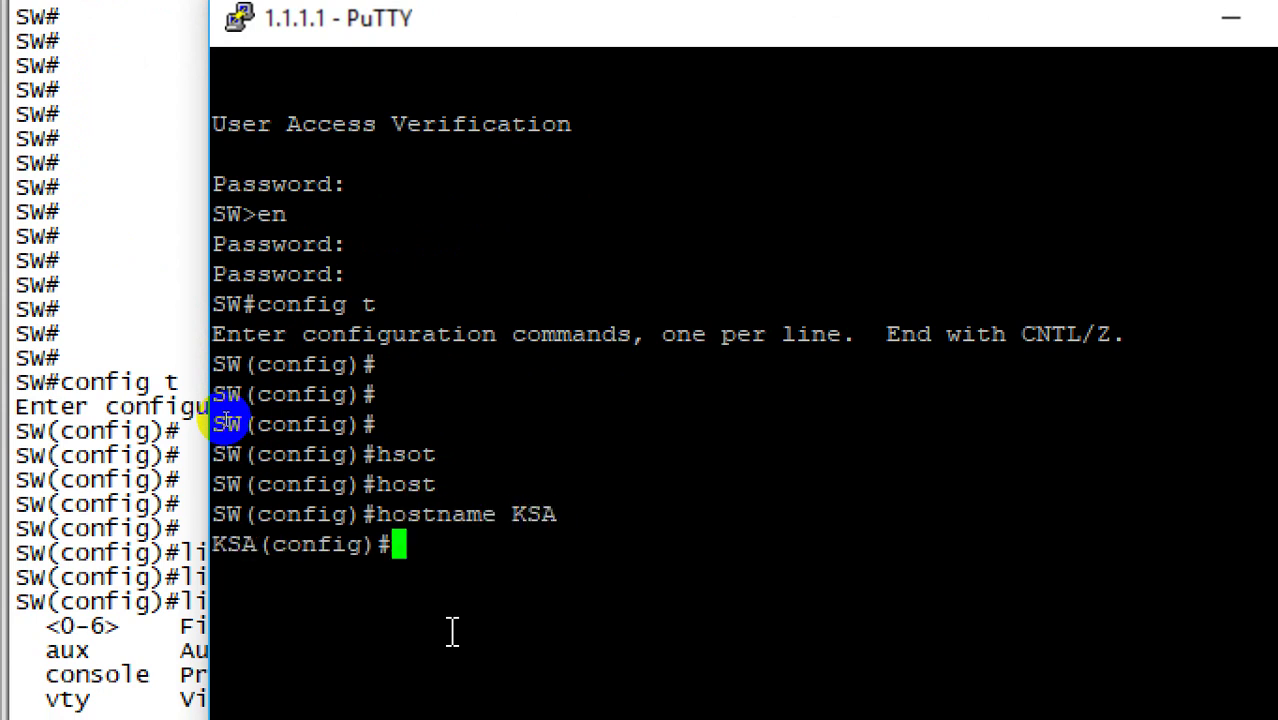
pyautogui.click(168, 357)
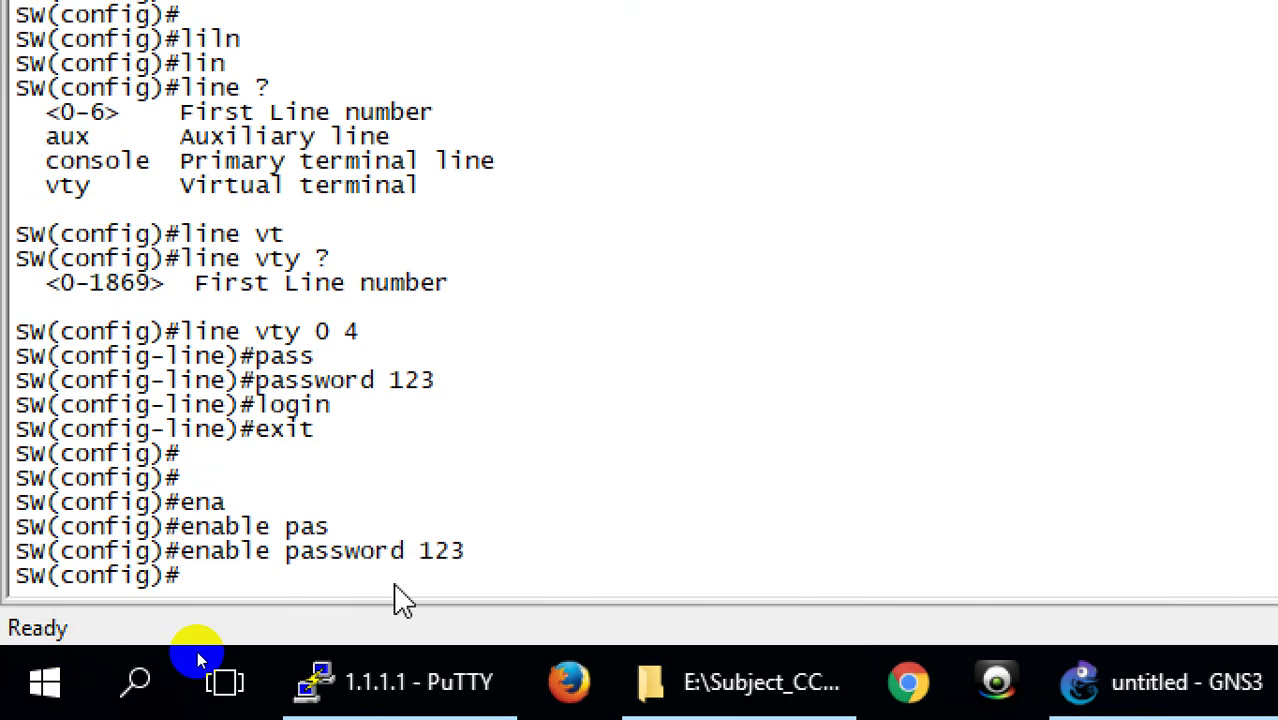
# Refresh the SecureCRT console prompt so it shows KSA(config)#
pyautogui.press('Return')
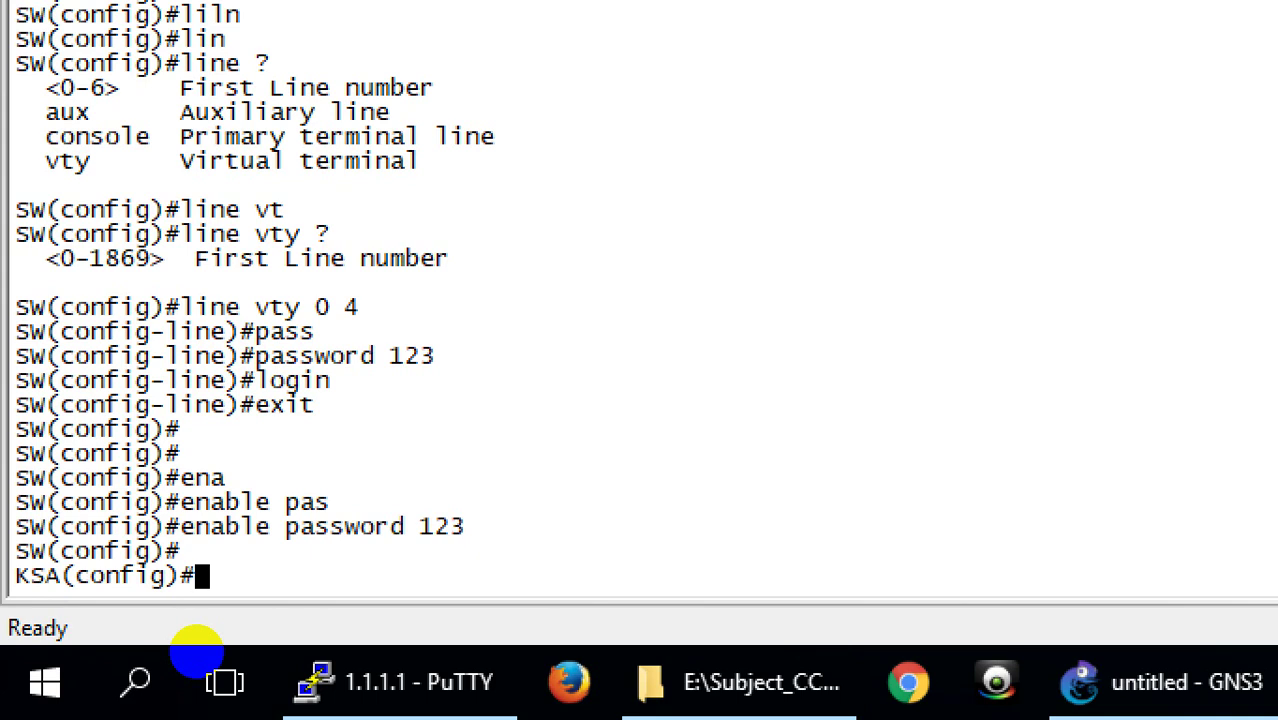
# Close the PuTTY Telnet session and bring up the GNS3 topology of R1 and Cloud1
pyautogui.scroll(7, 762, 285)
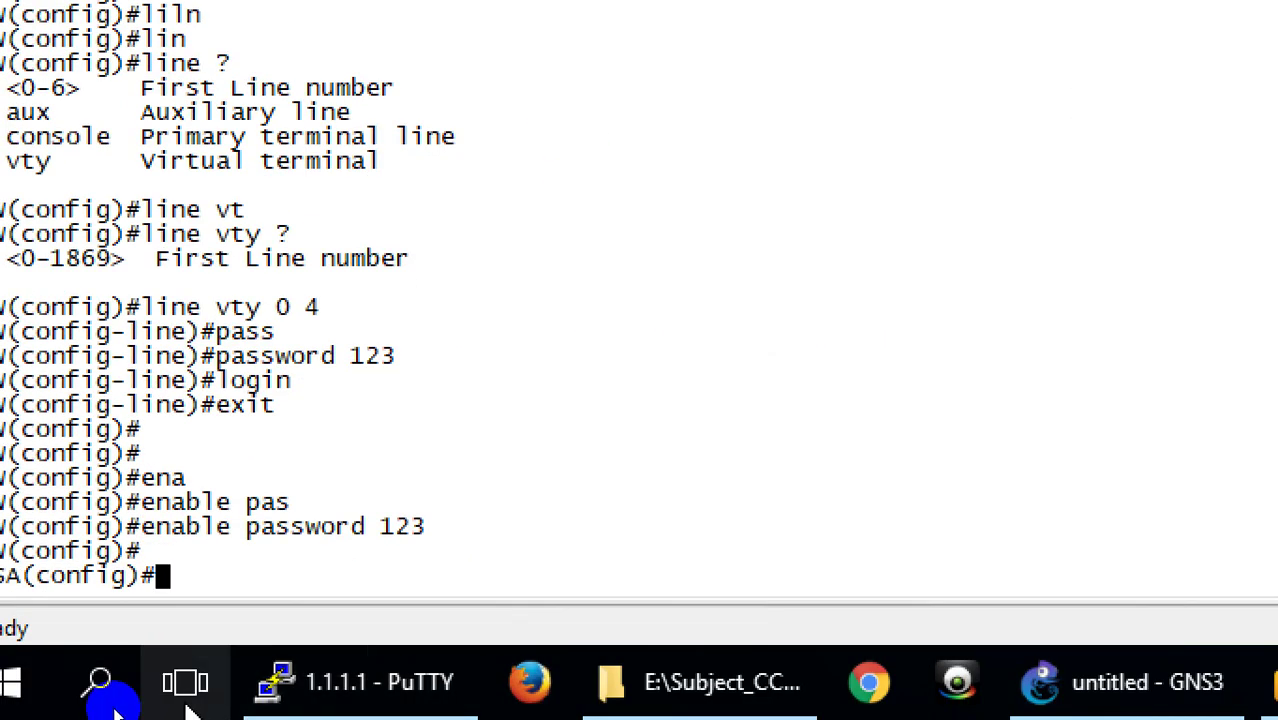
pyautogui.click(410, 680)
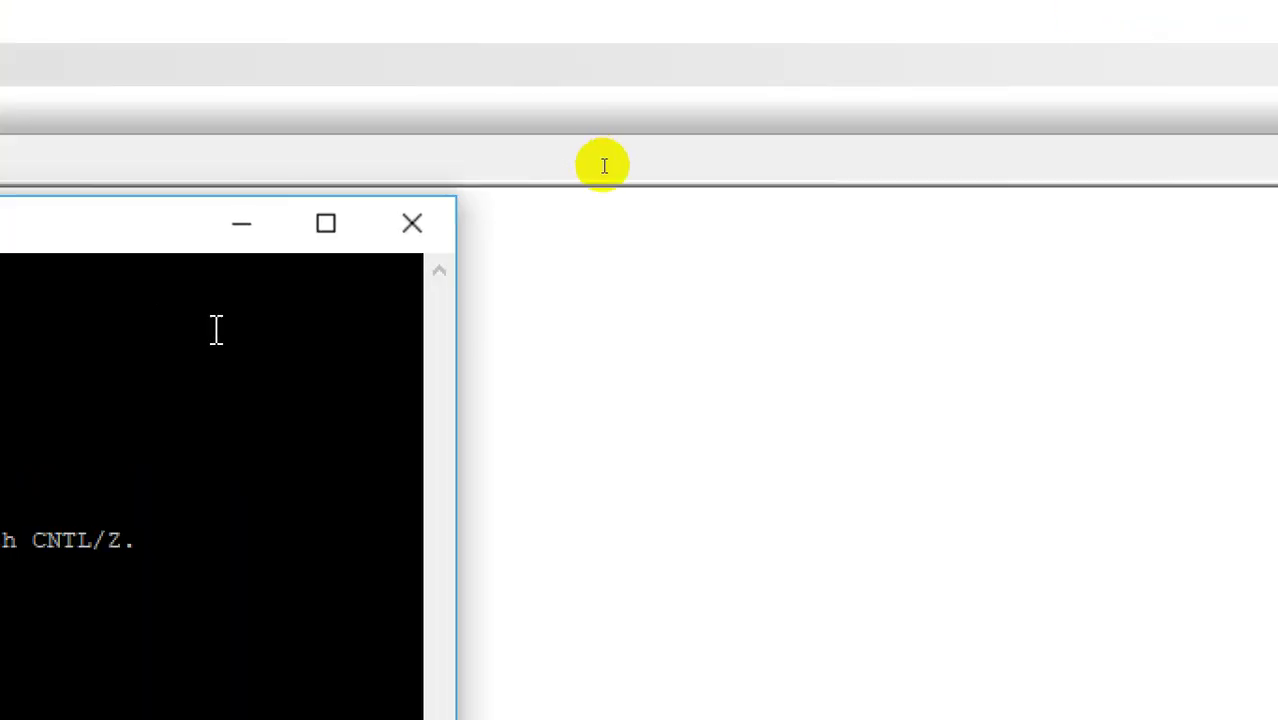
pyautogui.click(432, 220)
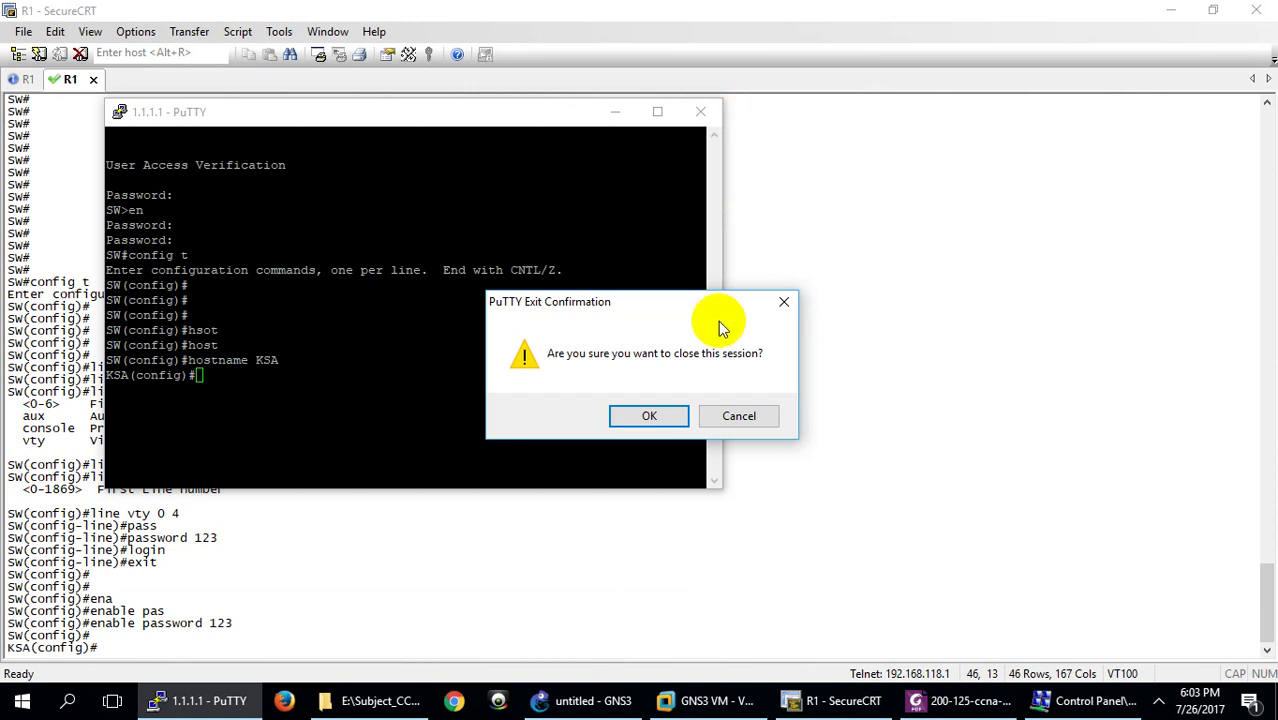
pyautogui.click(647, 414)
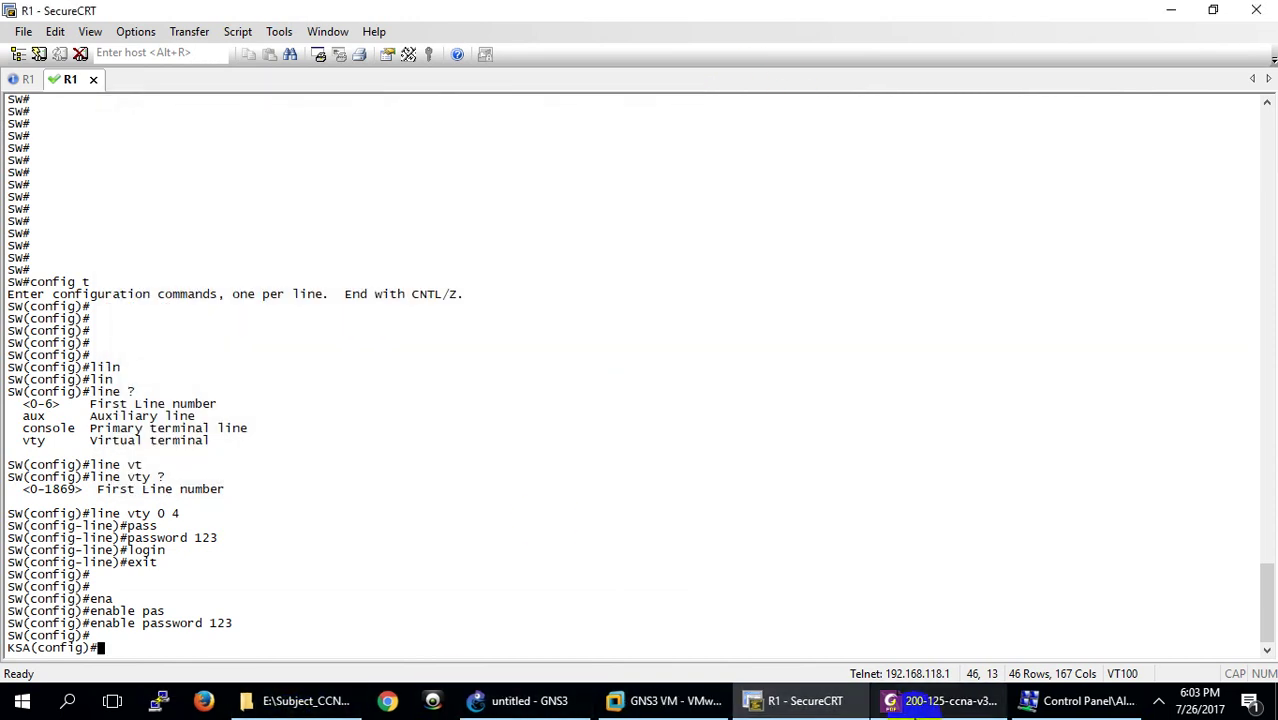
pyautogui.click(529, 700)
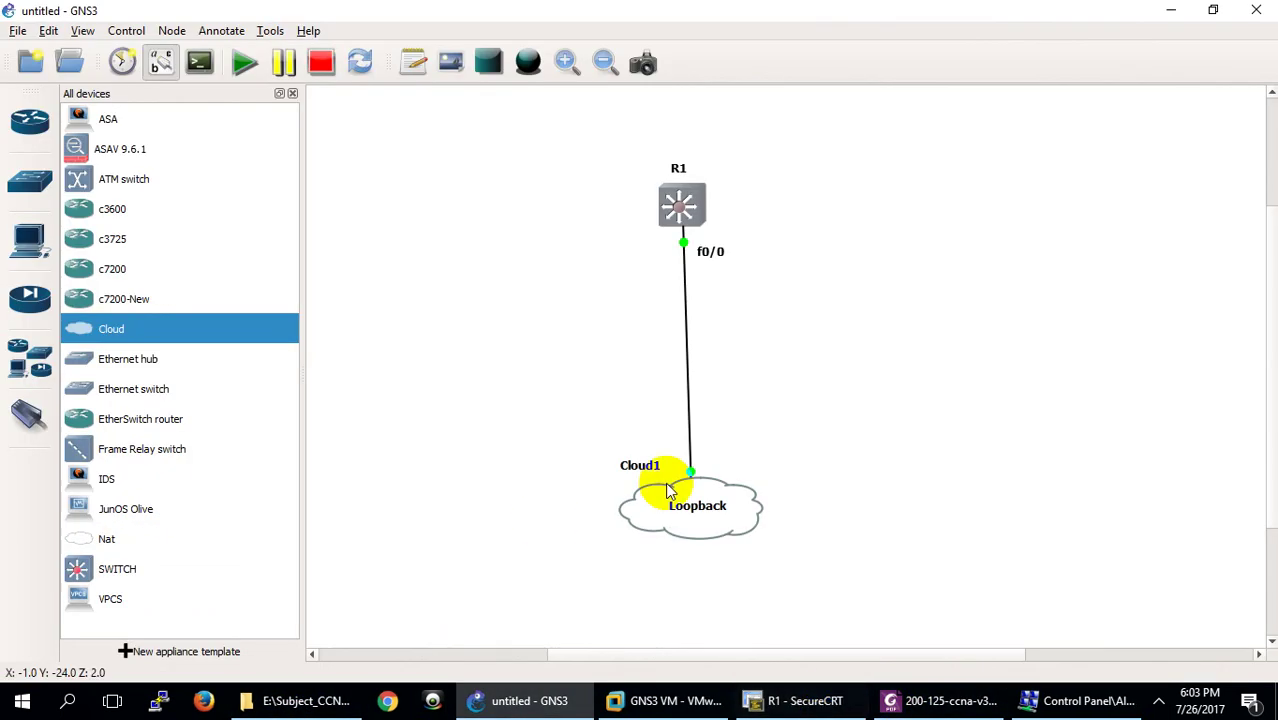
# Start a Wireshark packet capture on the R1–Cloud1 link and keep it running in the background
pyautogui.rightClick(685, 285)
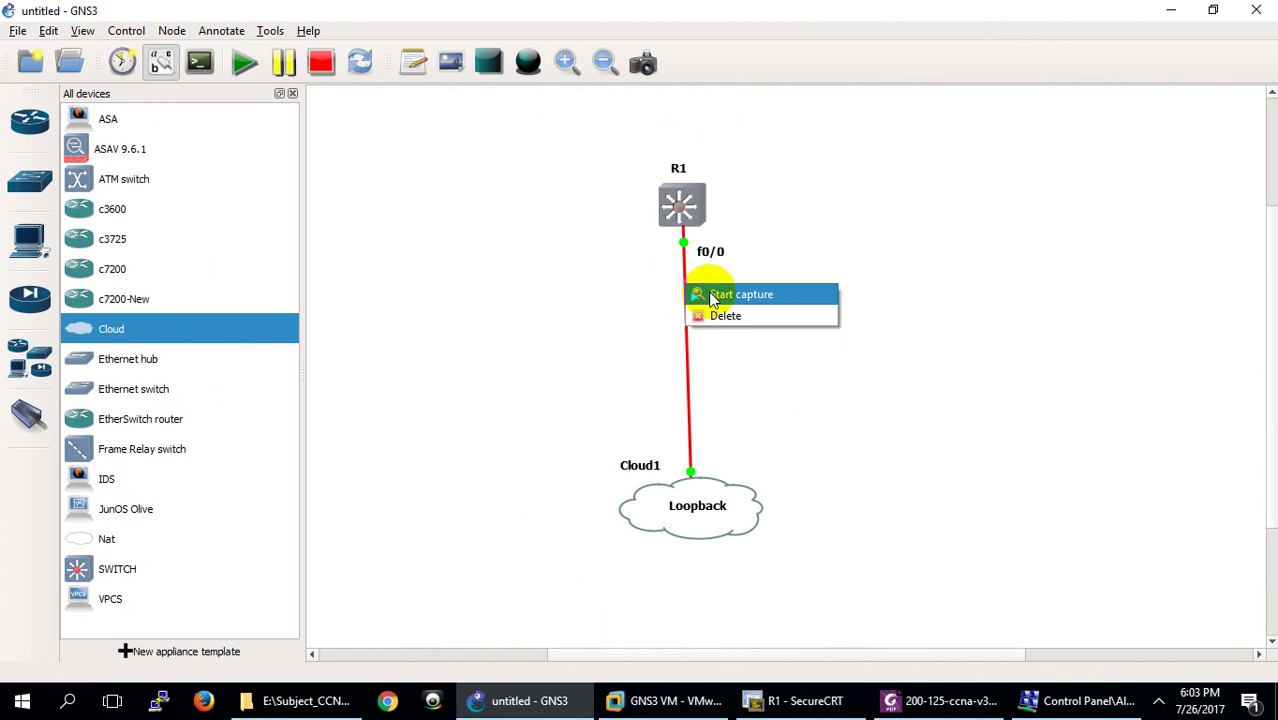
pyautogui.click(713, 296)
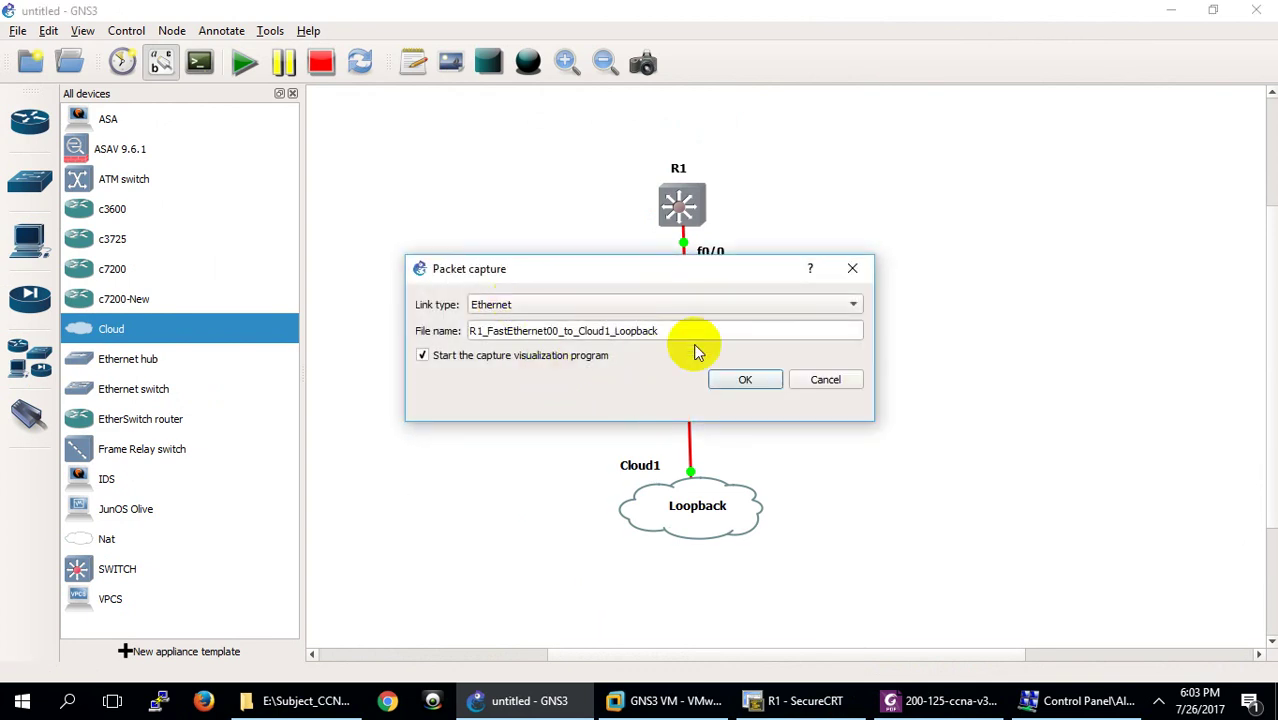
pyautogui.click(743, 380)
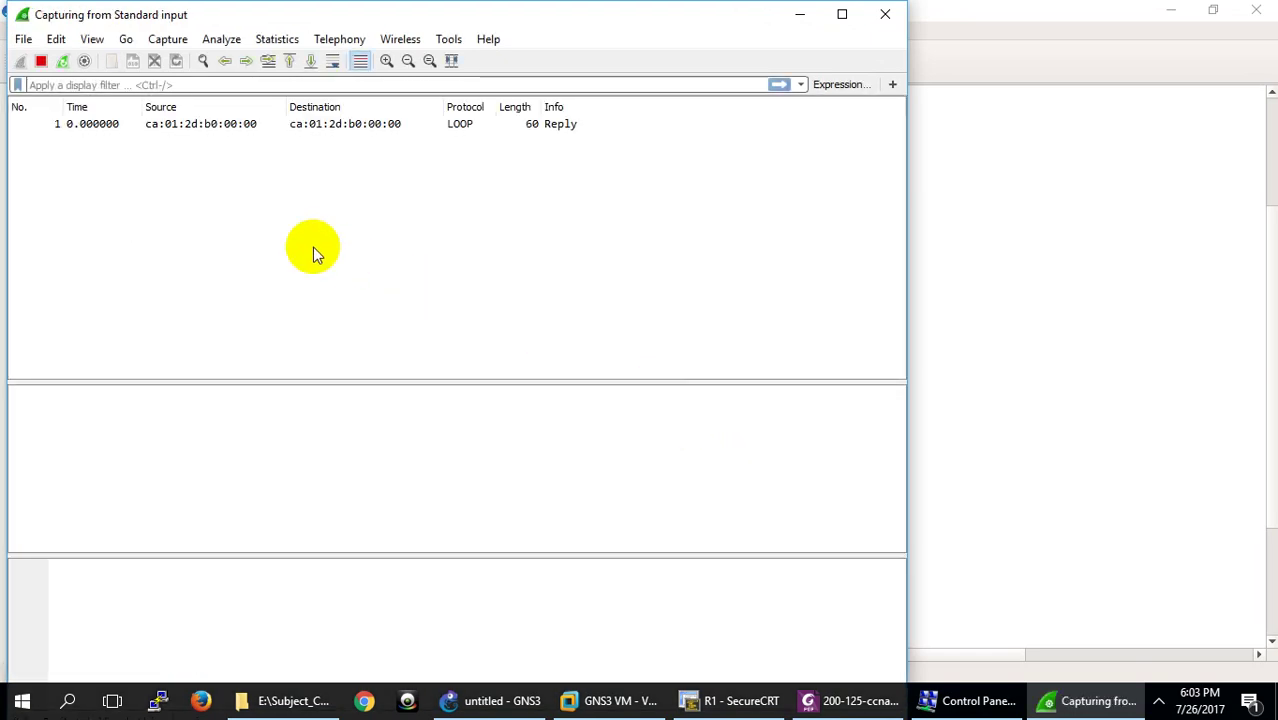
pyautogui.click(1093, 698)
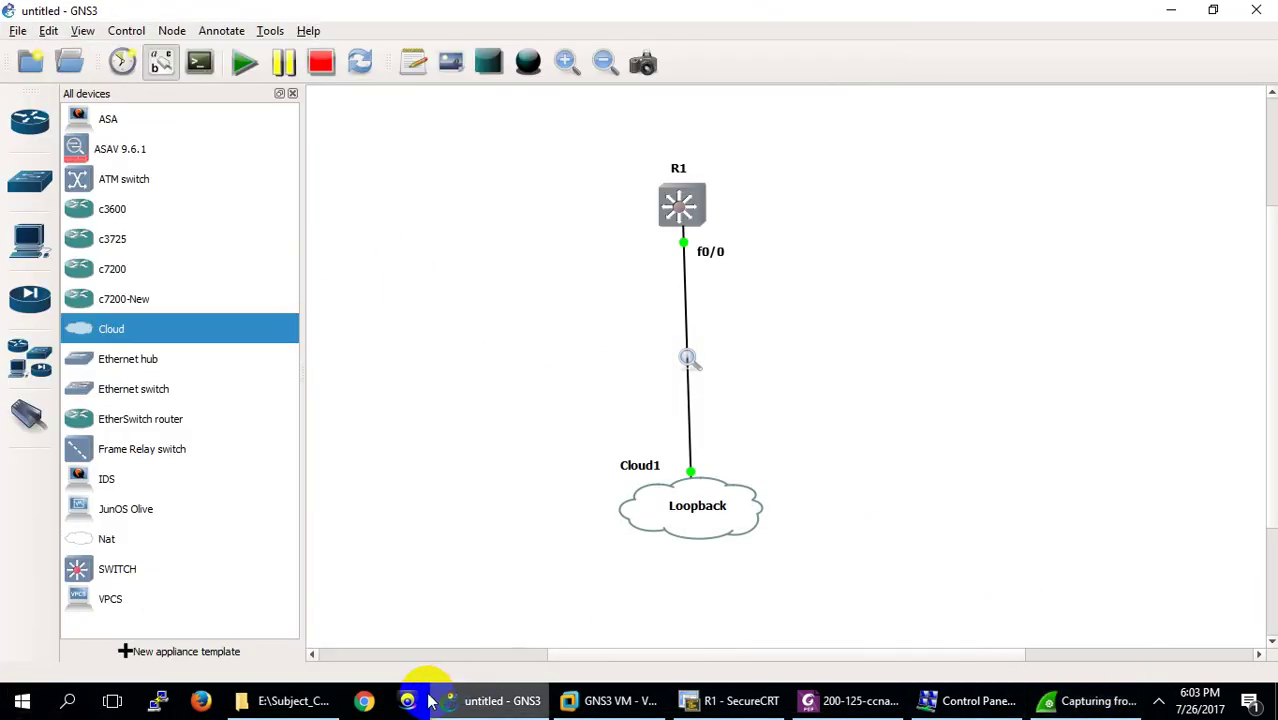
# Open a new PuTTY Telnet session to 1.1.1.1
pyautogui.click(152, 701)
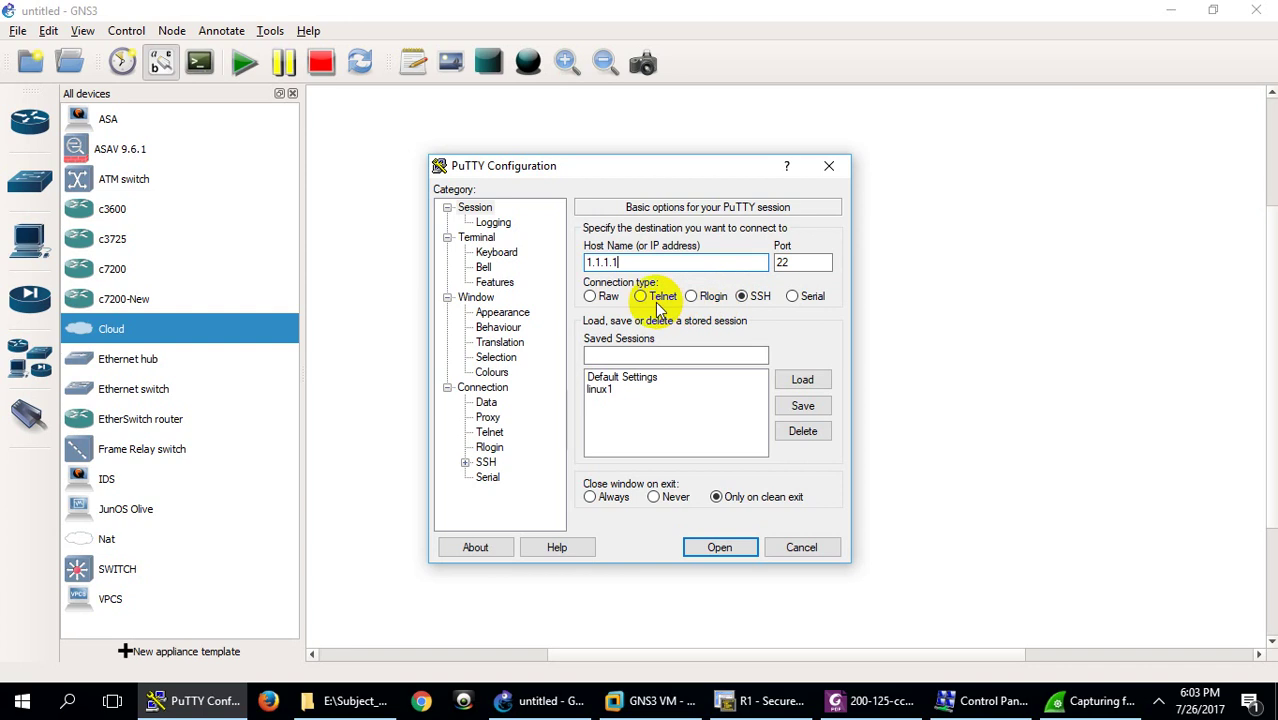
pyautogui.click(640, 298)
pyautogui.click(710, 546)
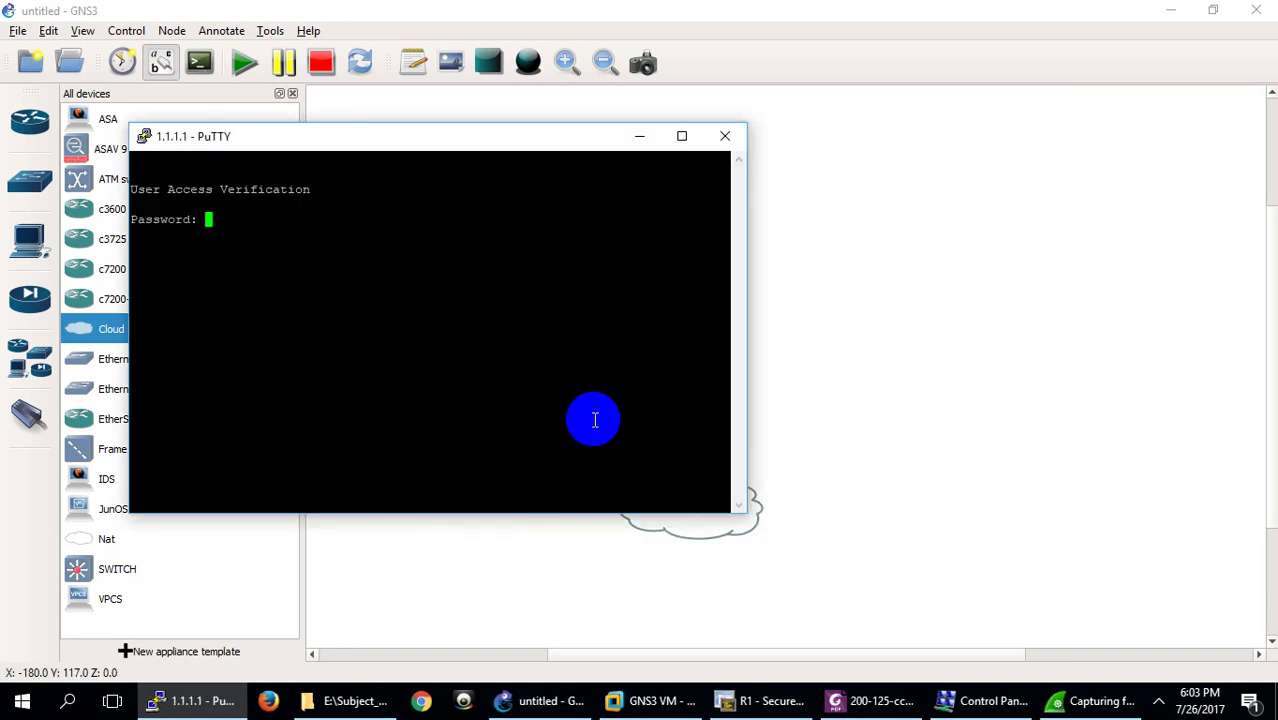
# Log in, enter privileged mode and display KSA's running configuration with show run
pyautogui.press('Return')
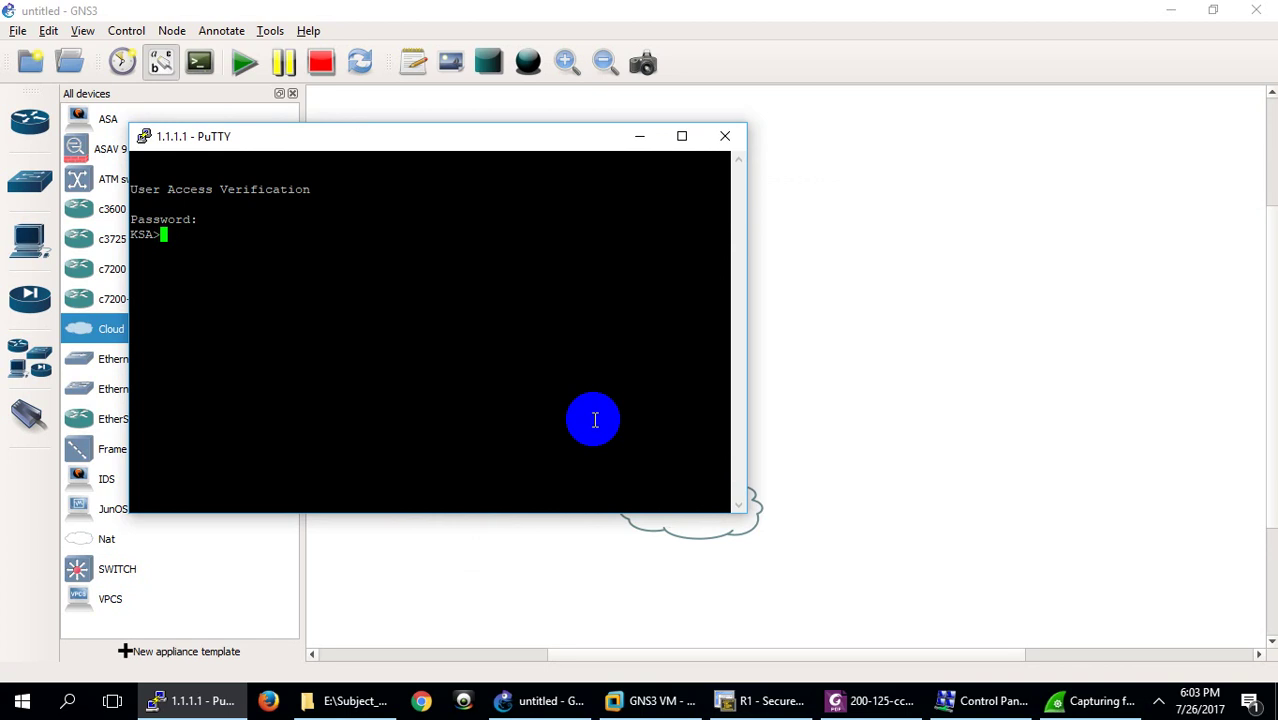
pyautogui.write('en')
pyautogui.press('Return')
pyautogui.press('Return')
pyautogui.write('show run')
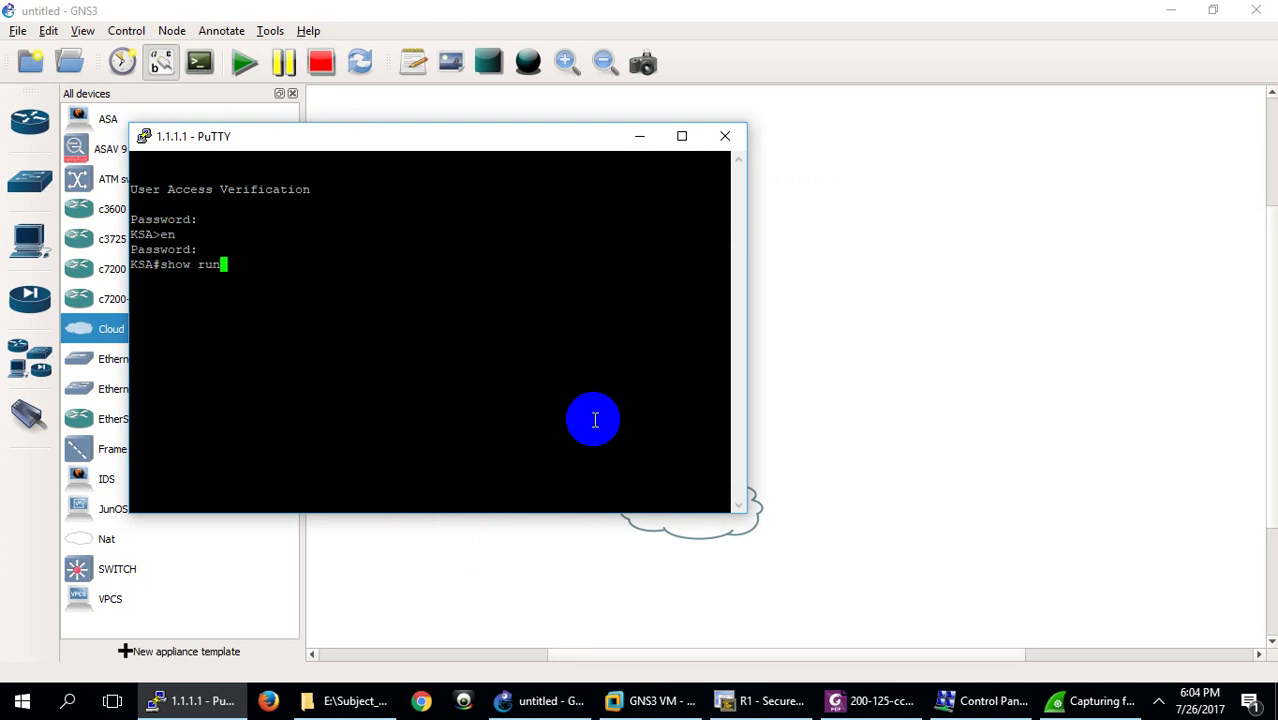
pyautogui.press('Return')
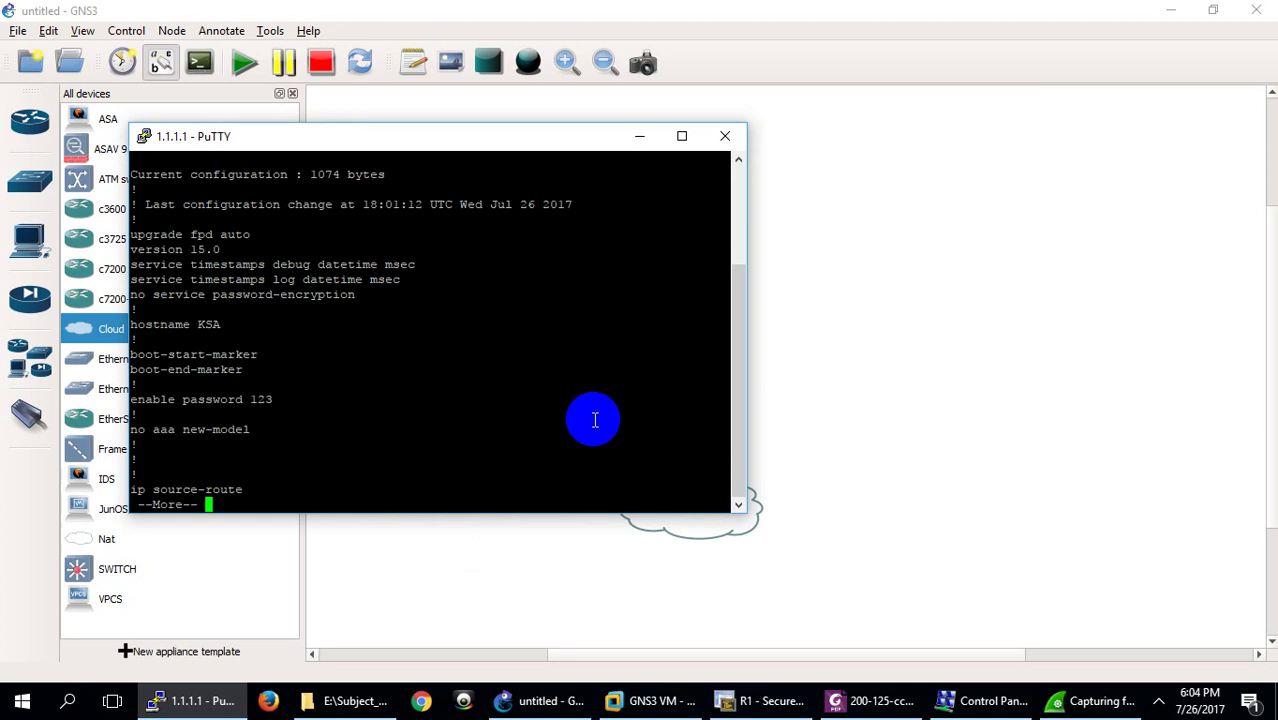
pyautogui.press('Return')
pyautogui.press('Return')
pyautogui.press('Return')
pyautogui.press('Return')
pyautogui.press('Return')
pyautogui.press('Return')
pyautogui.press('Return')
pyautogui.press('Return')
pyautogui.press('Return')
pyautogui.press('Return')
pyautogui.press('Return')
pyautogui.press('Return')
pyautogui.press('Return')
pyautogui.press('Return')
pyautogui.press('Return')
pyautogui.press('Return')
pyautogui.press('Return')
pyautogui.press('Return')
pyautogui.press('Return')
pyautogui.press('Return')
pyautogui.press('Return')
pyautogui.press('Return')
pyautogui.press('Return')
pyautogui.press('Return')
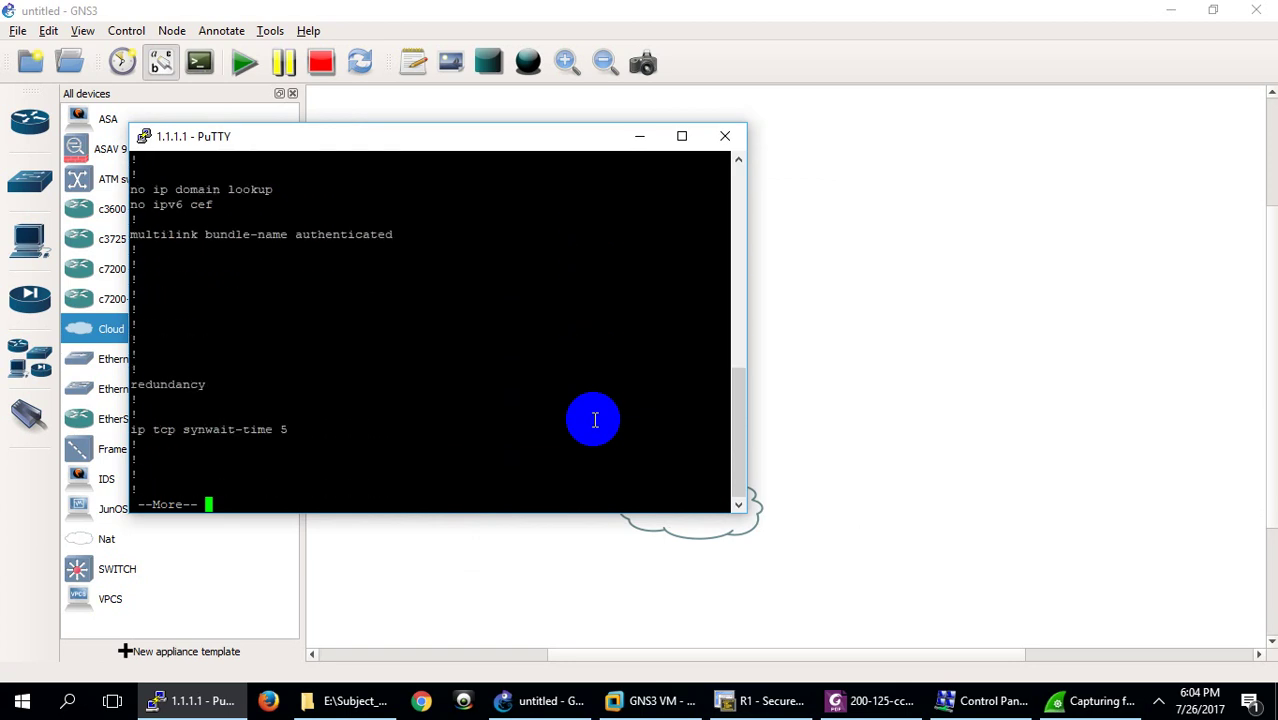
# Stop the capture, maximize Wireshark and follow the TCP stream of Telnet packet 8
pyautogui.click(1075, 703)
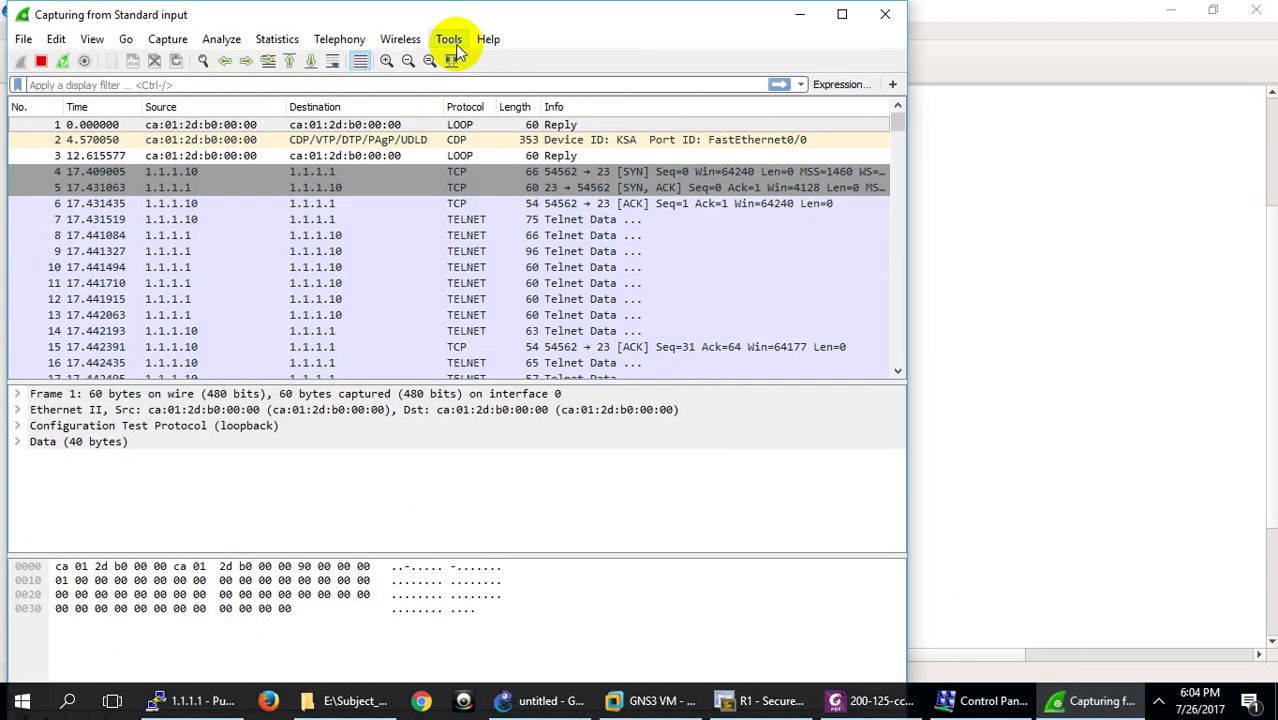
pyautogui.click(52, 62)
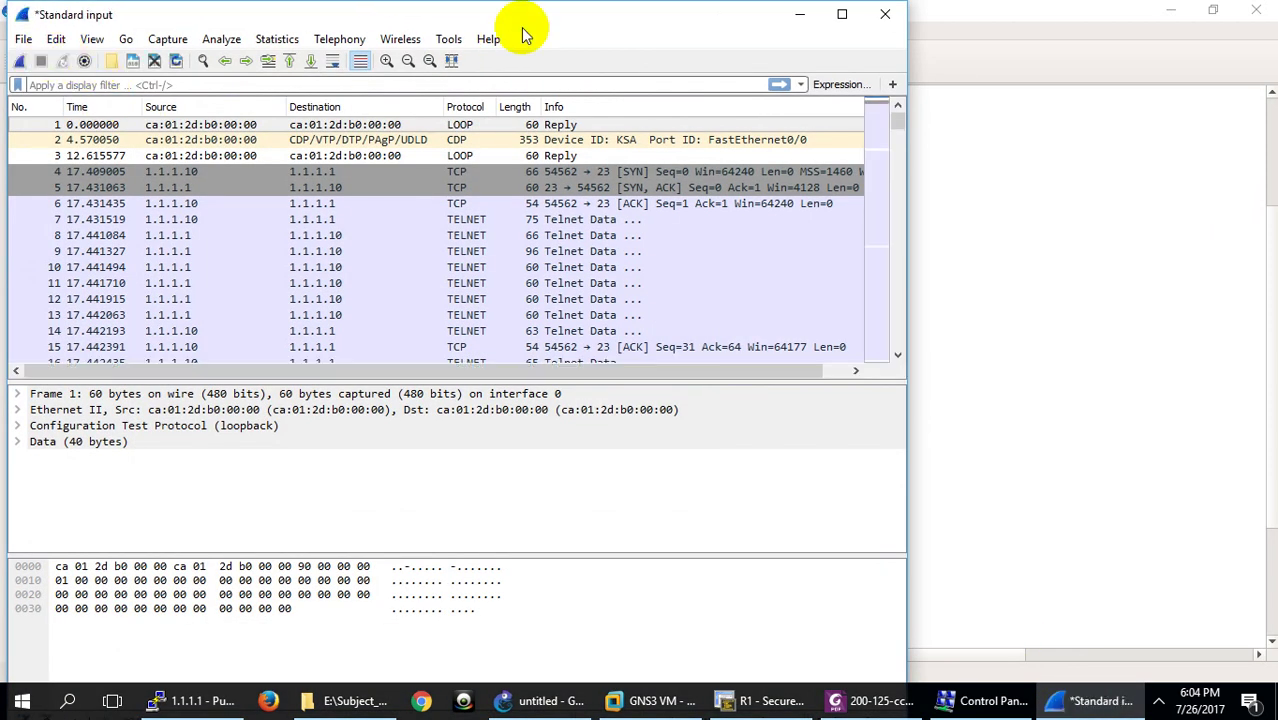
pyautogui.click(842, 14)
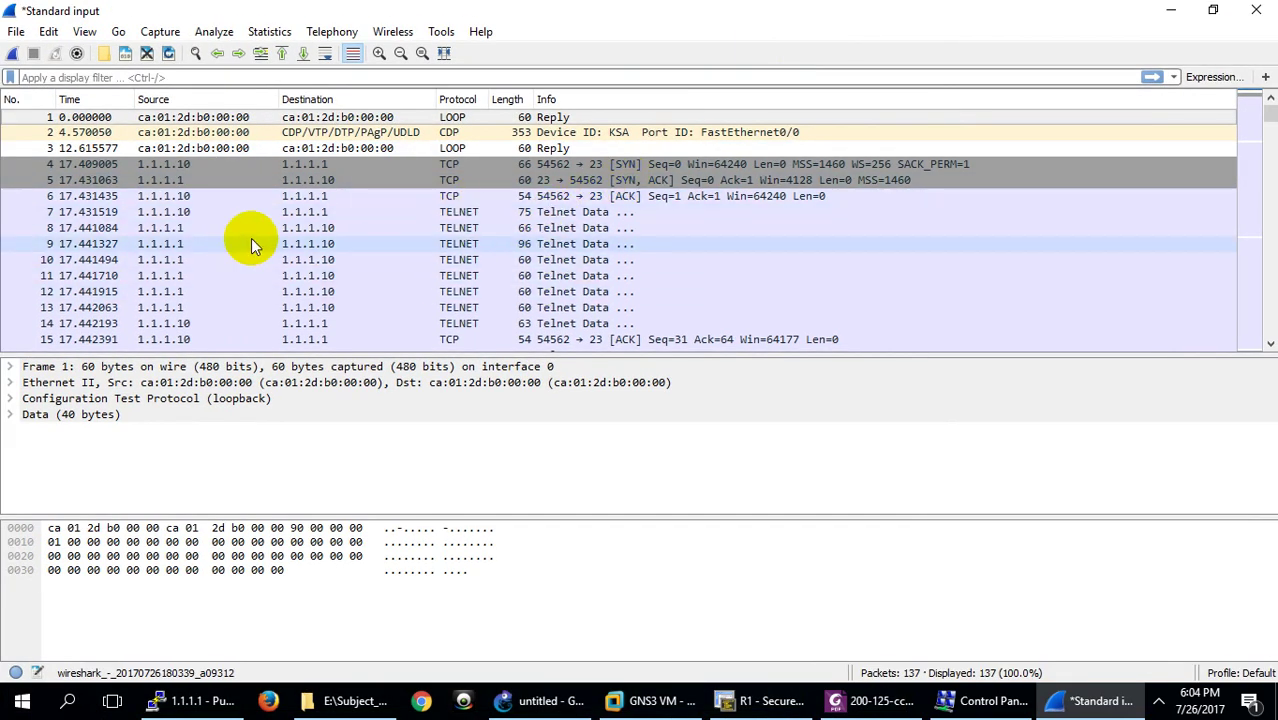
pyautogui.rightClick(478, 233)
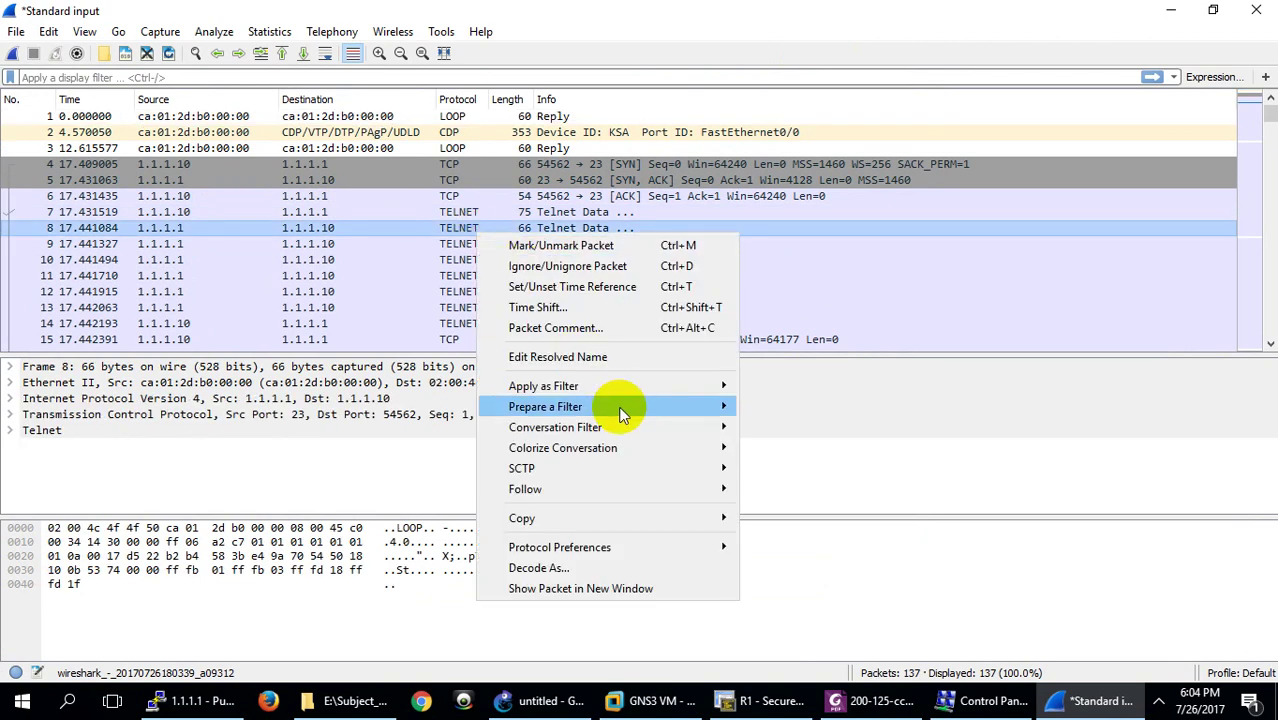
pyautogui.moveTo(719, 428)
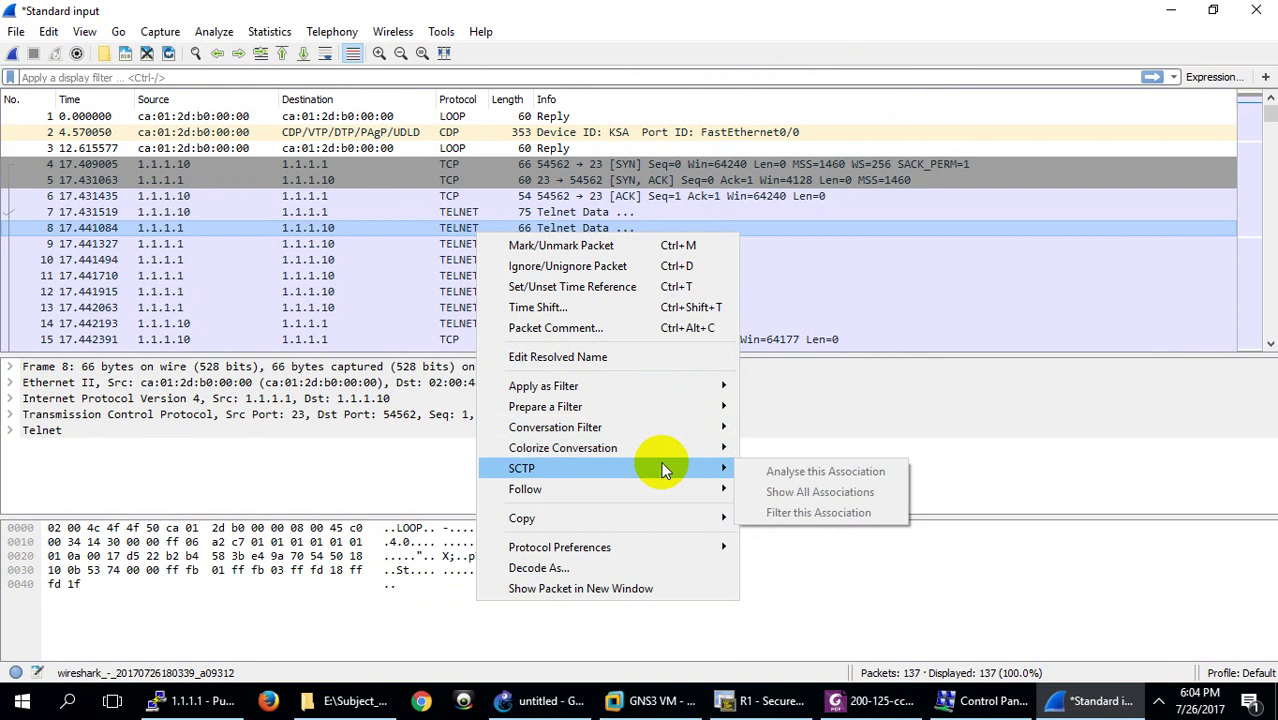
pyautogui.moveTo(723, 493)
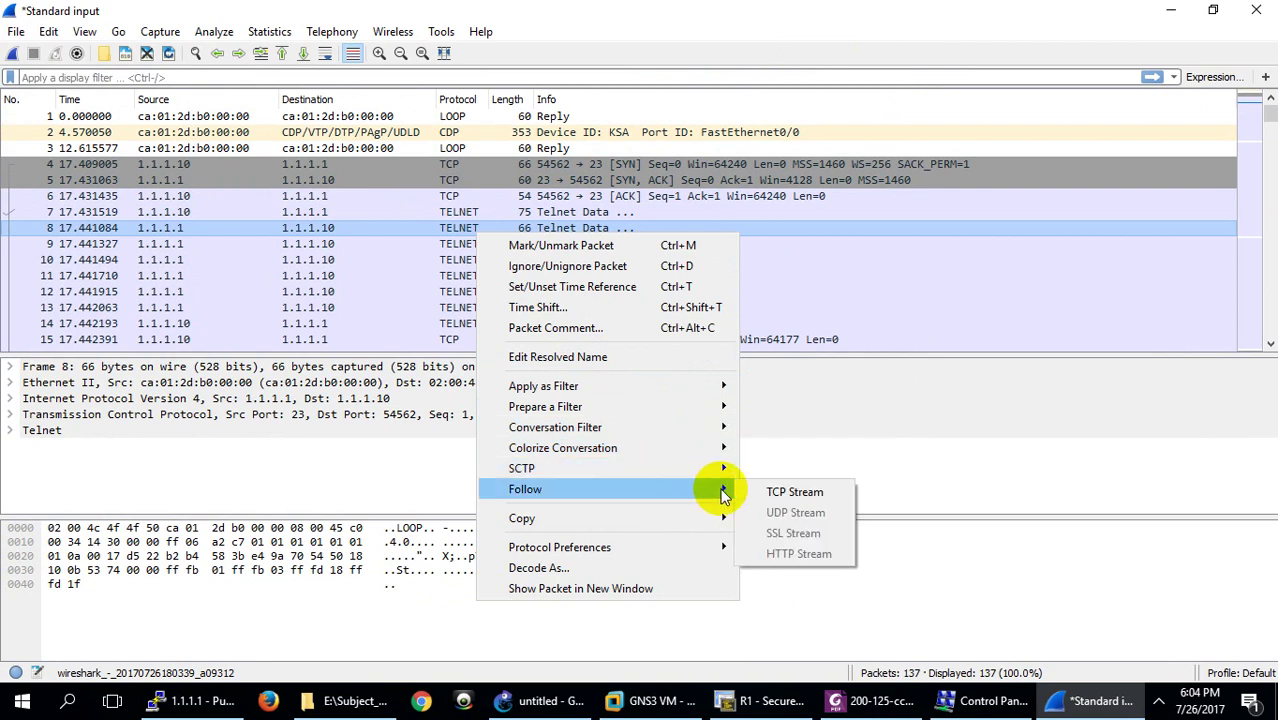
pyautogui.click(800, 493)
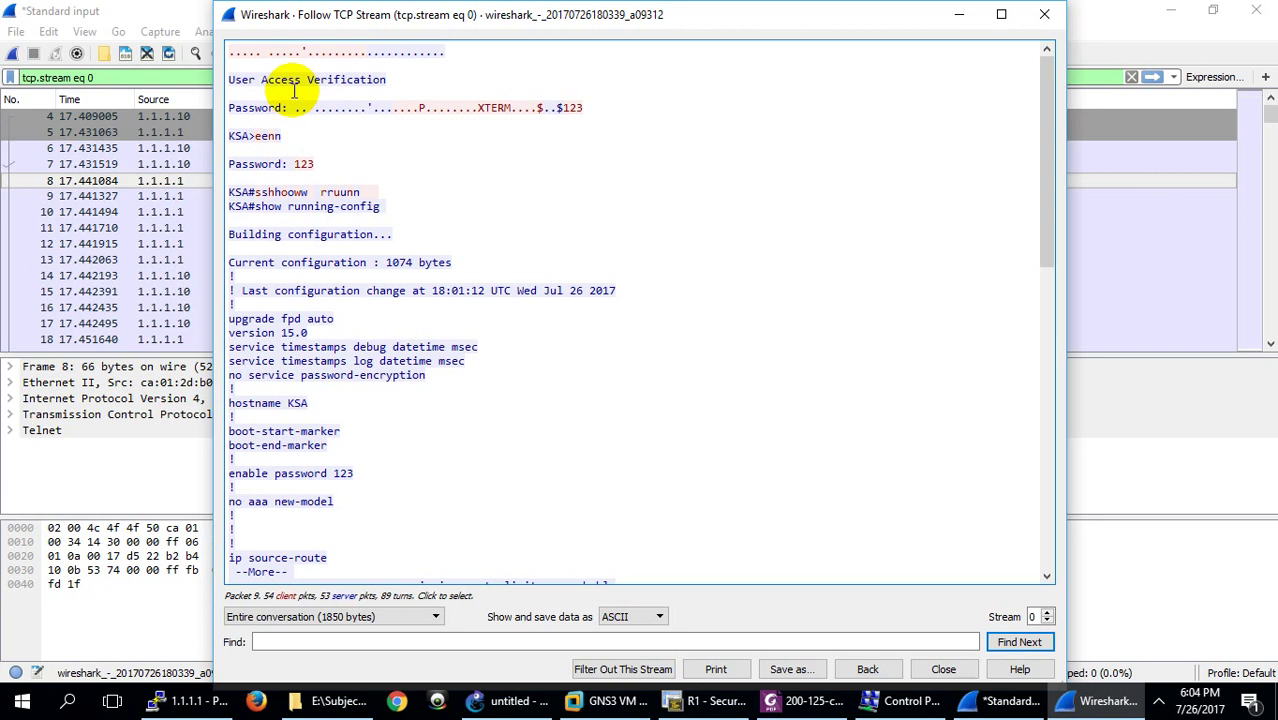
# Highlight the clear-text login and enable passwords and show run output, then return to GNS3
pyautogui.doubleClick(570, 107)
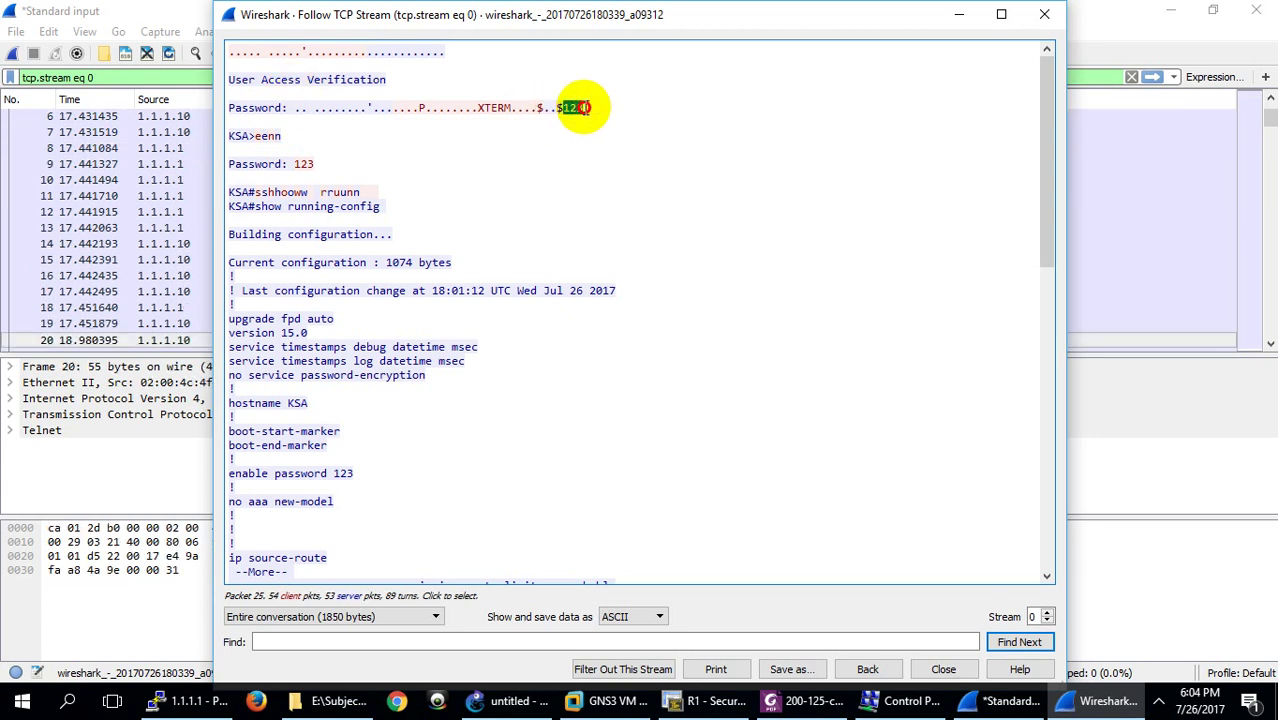
pyautogui.doubleClick(310, 163)
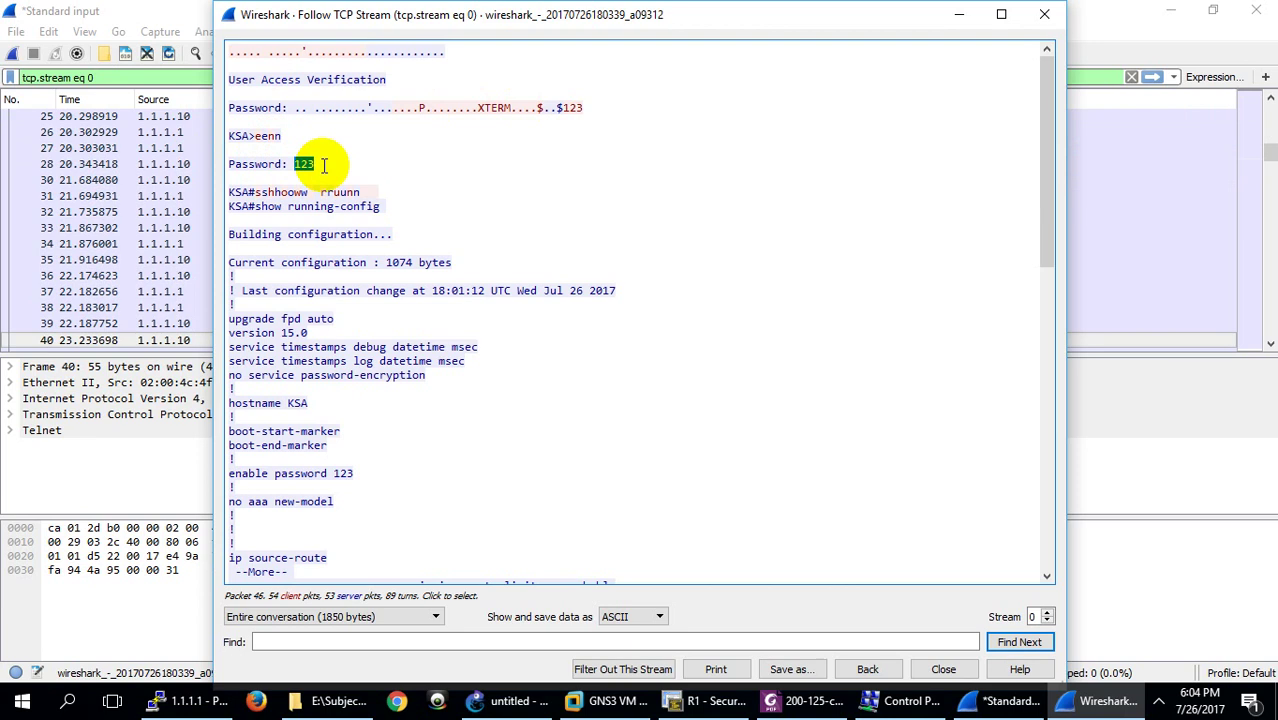
pyautogui.moveTo(262, 192); pyautogui.dragTo(360, 192)
pyautogui.moveTo(300, 248); pyautogui.dragTo(360, 545)
pyautogui.scroll(-10, 385, 375)
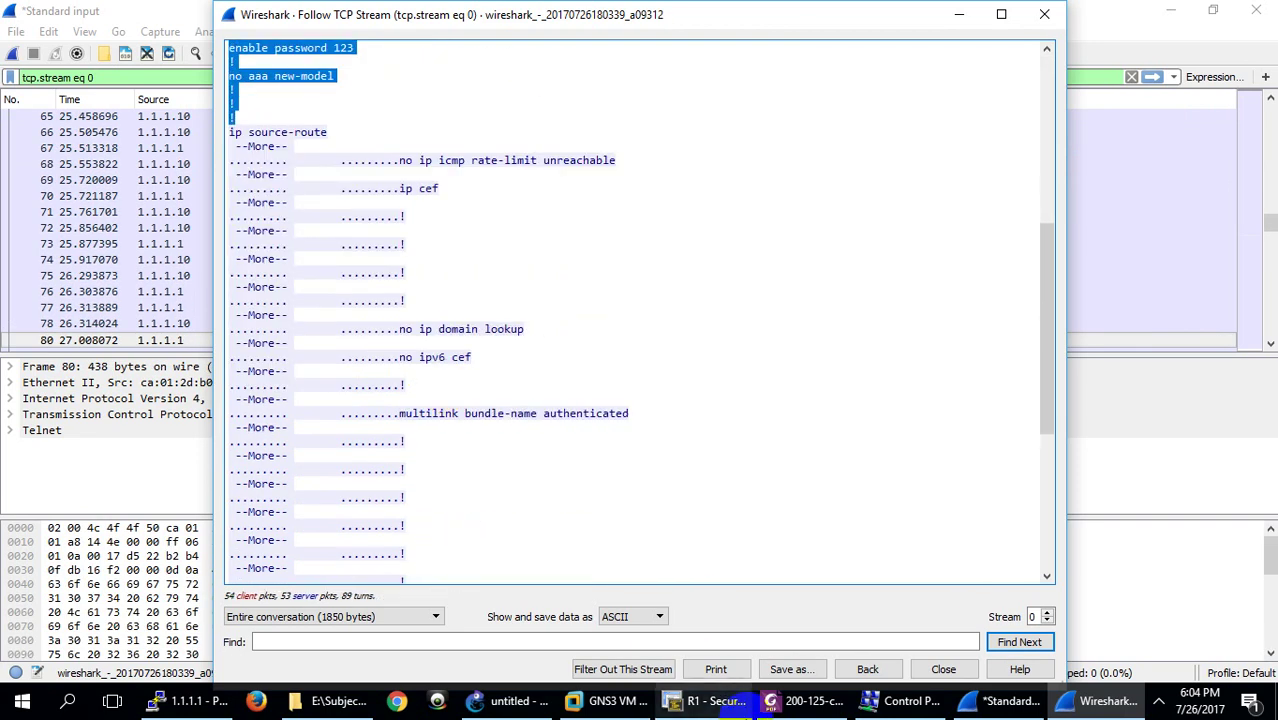
pyautogui.click(510, 701)
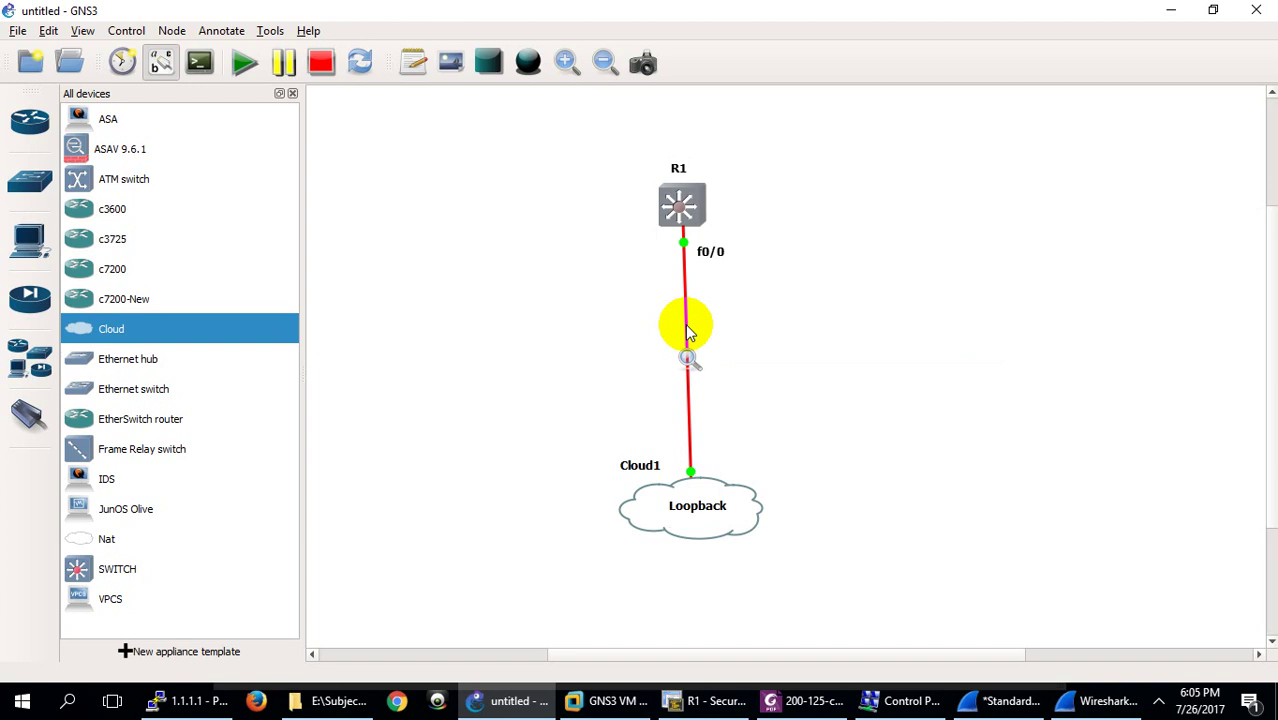
# Close the Follow TCP Stream window and quit Wireshark without saving the captured packets
pyautogui.click(743, 707)
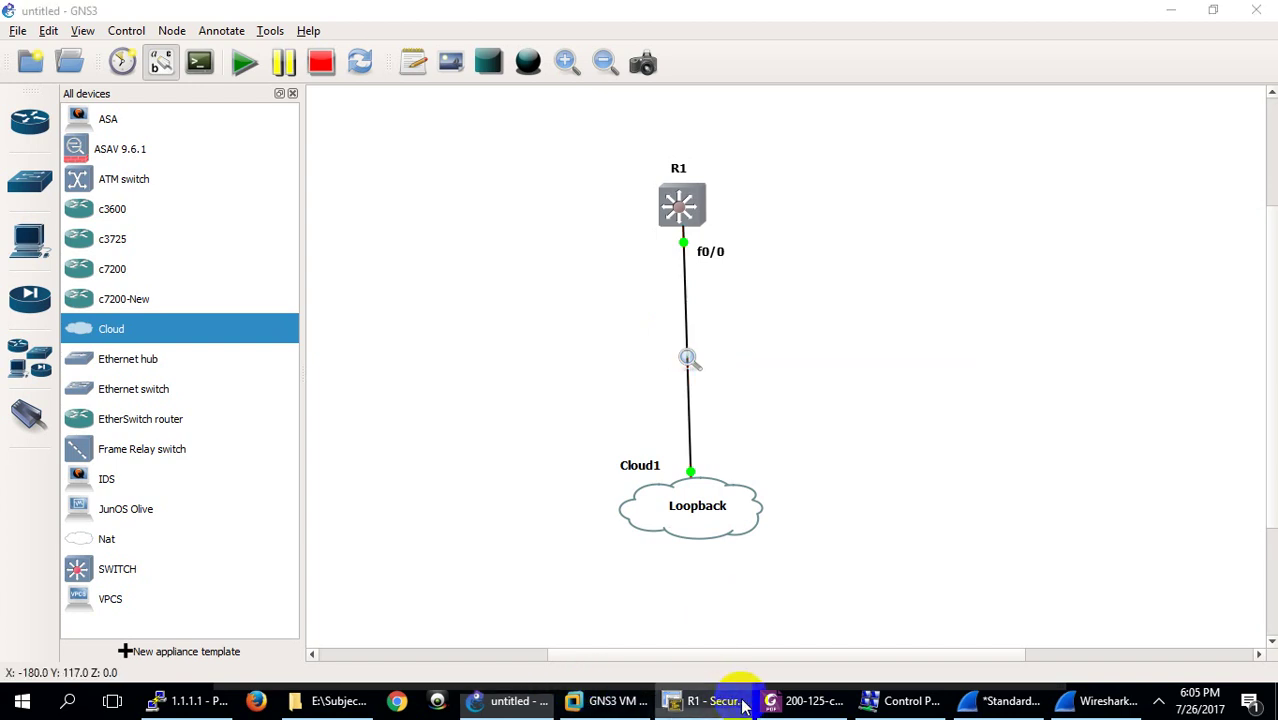
pyautogui.click(740, 703)
pyautogui.click(1105, 702)
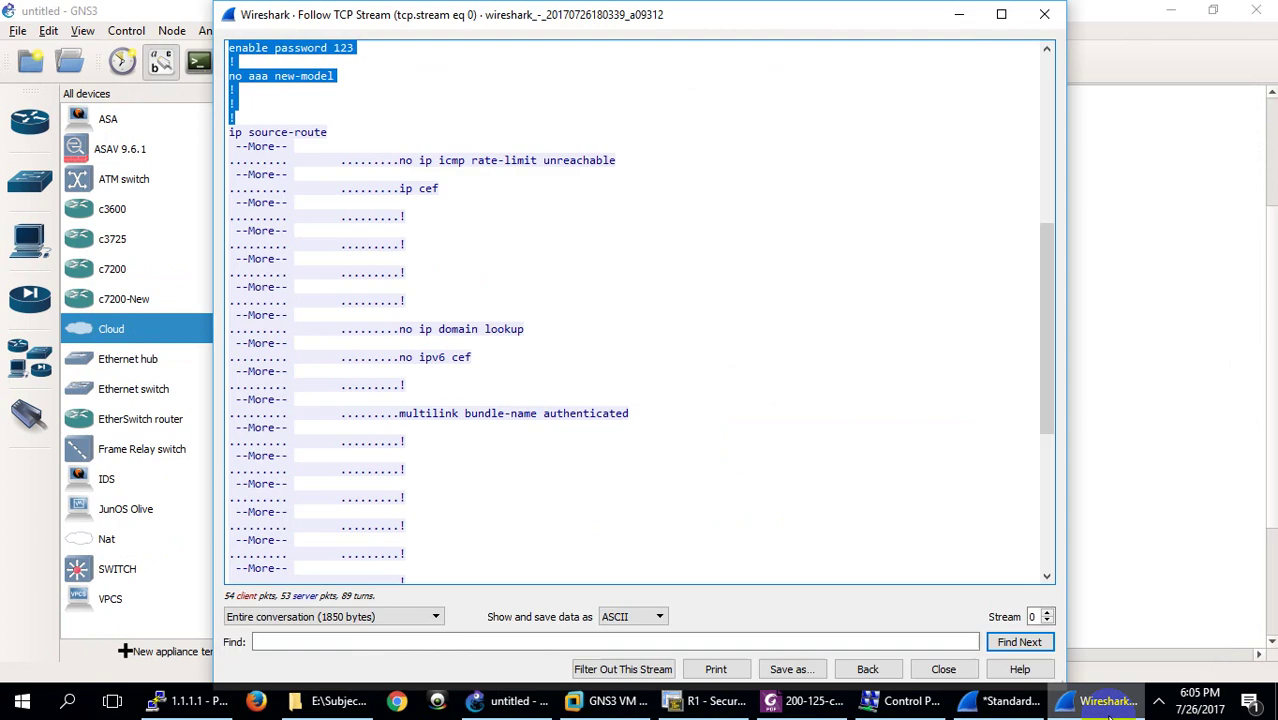
pyautogui.scroll(-8, 478, 360)
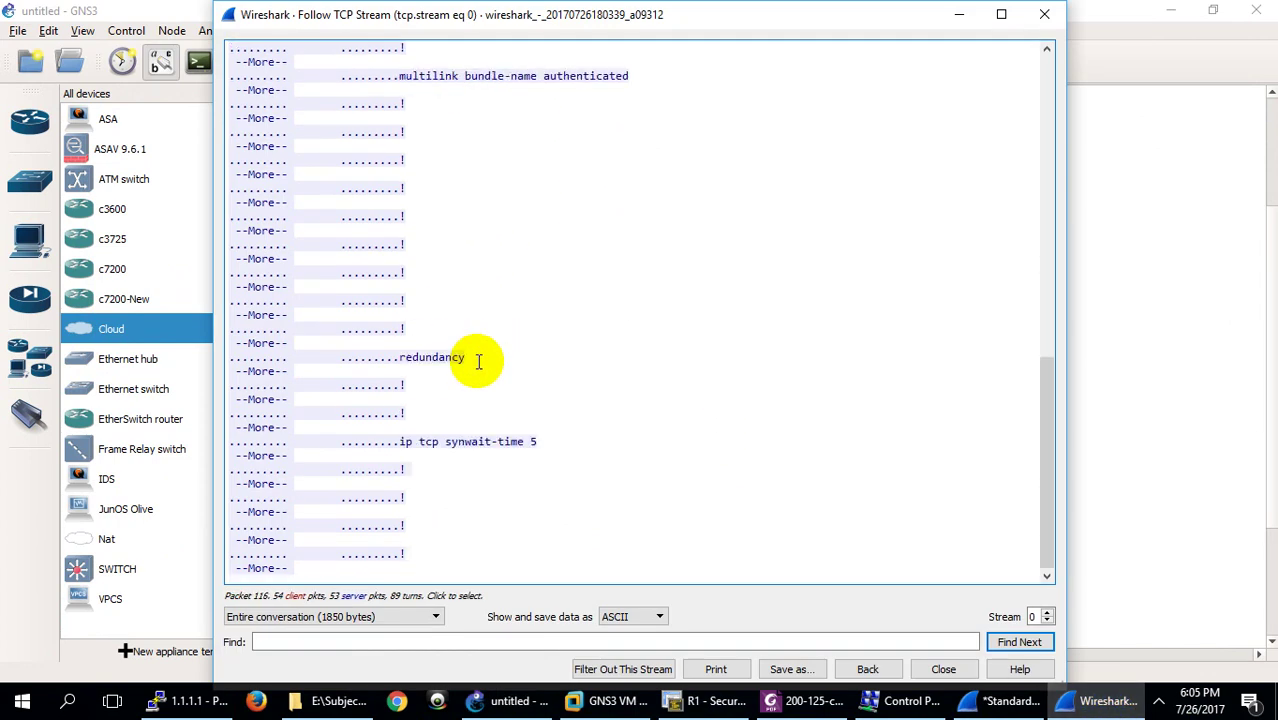
pyautogui.click(1044, 14)
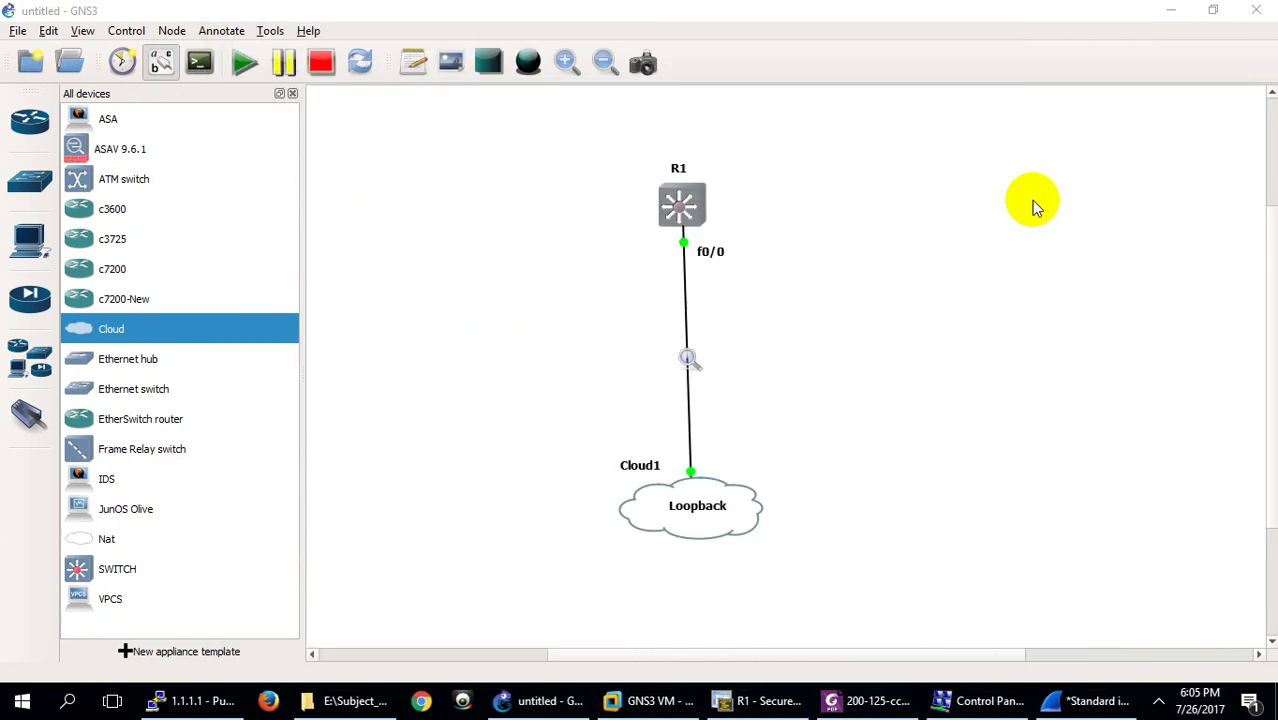
pyautogui.click(1063, 708)
pyautogui.click(1256, 10)
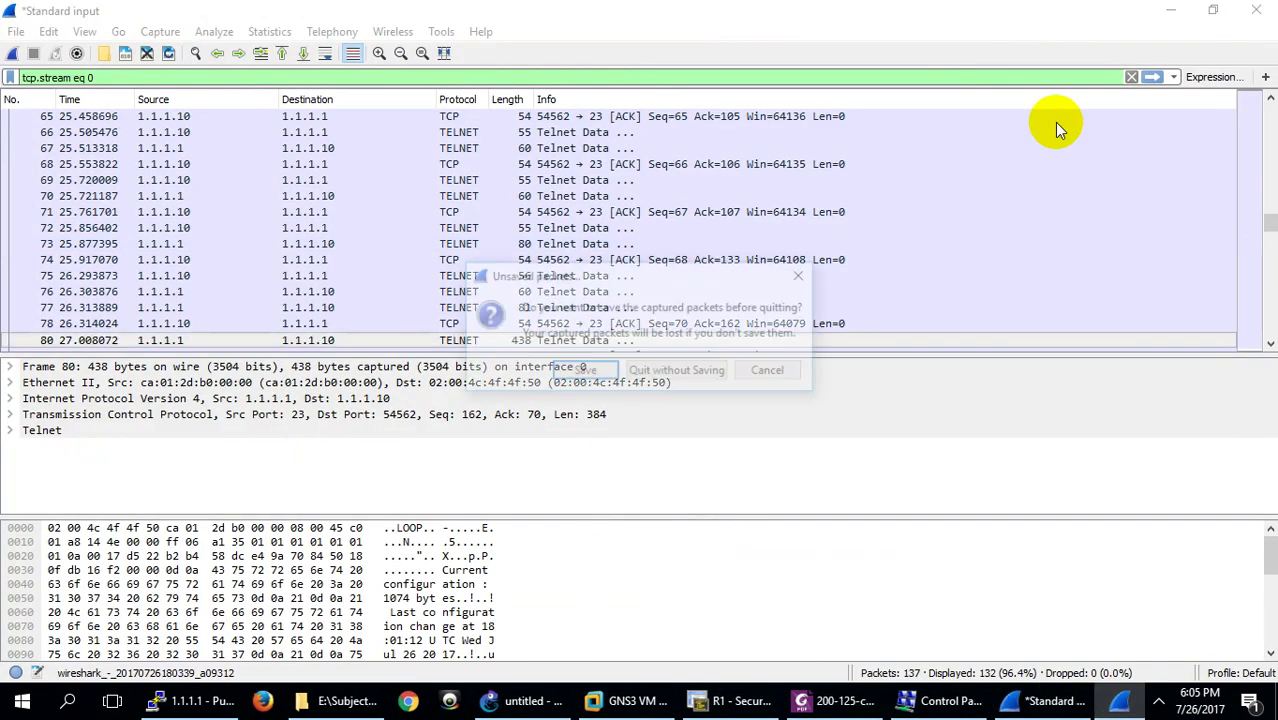
pyautogui.click(662, 370)
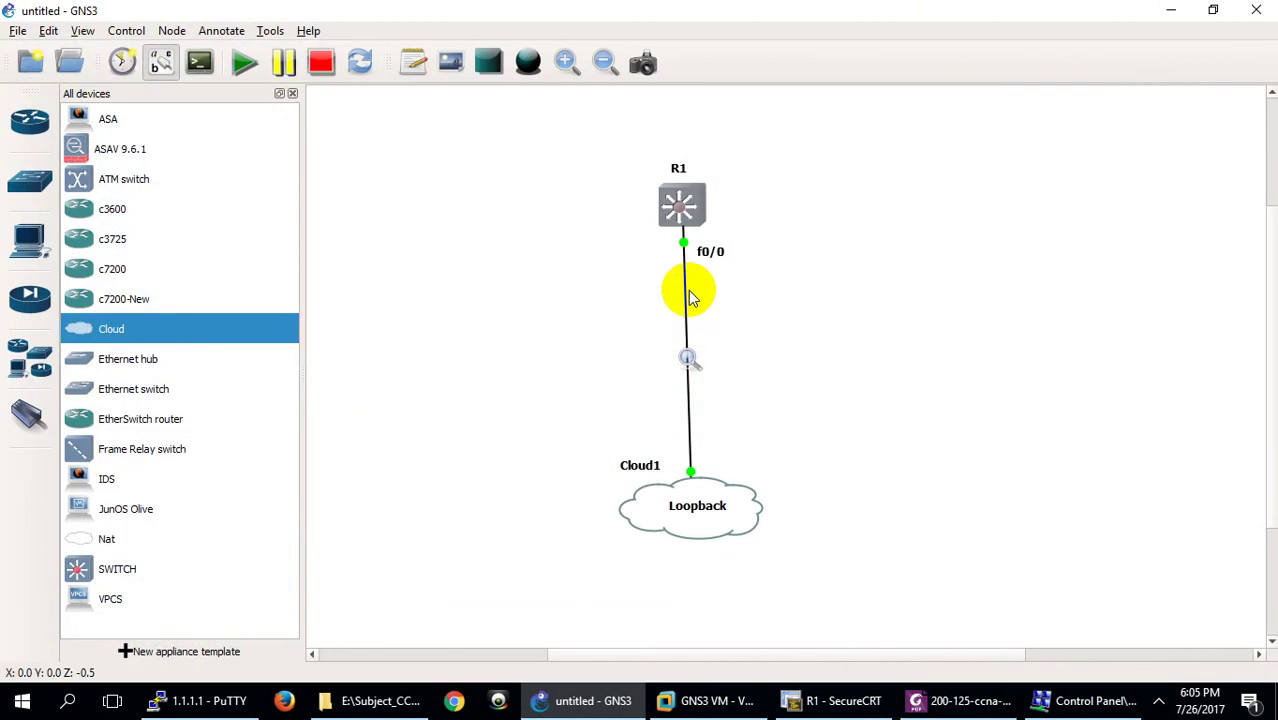
# Stop the capture on the R1–Cloud1 link and return to the R1 SecureCRT console
pyautogui.rightClick(683, 362)
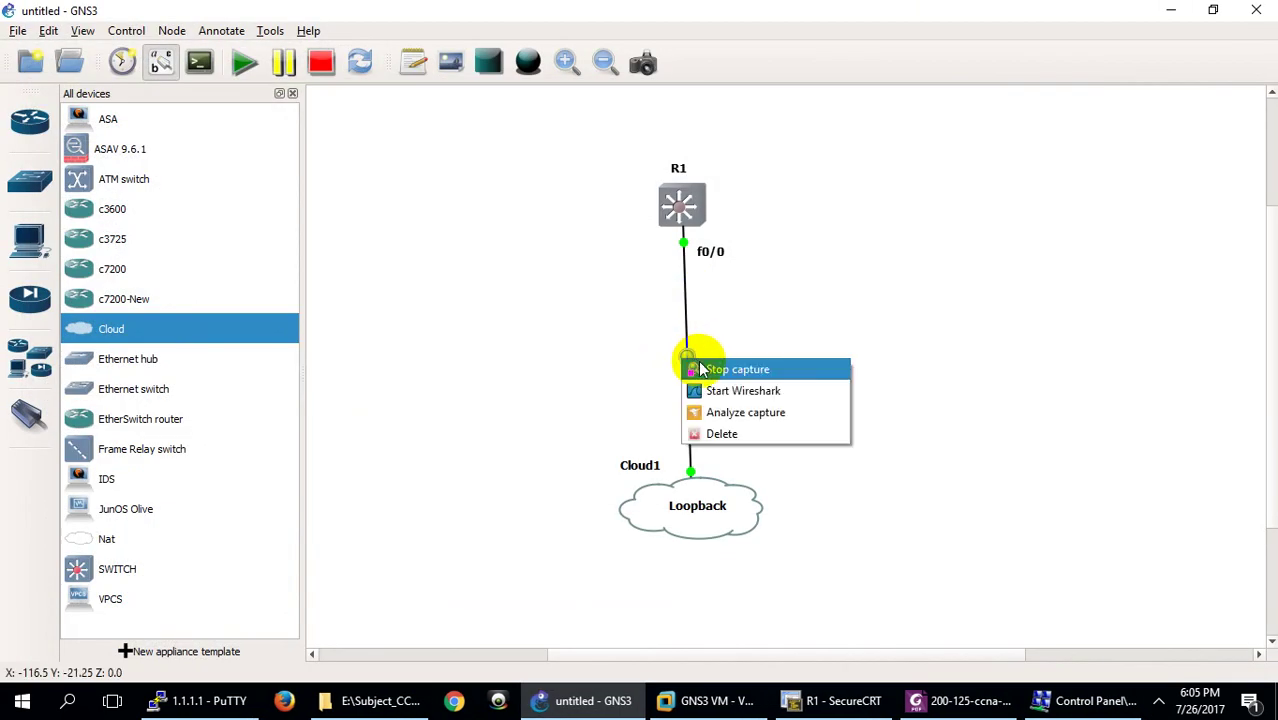
pyautogui.click(695, 365)
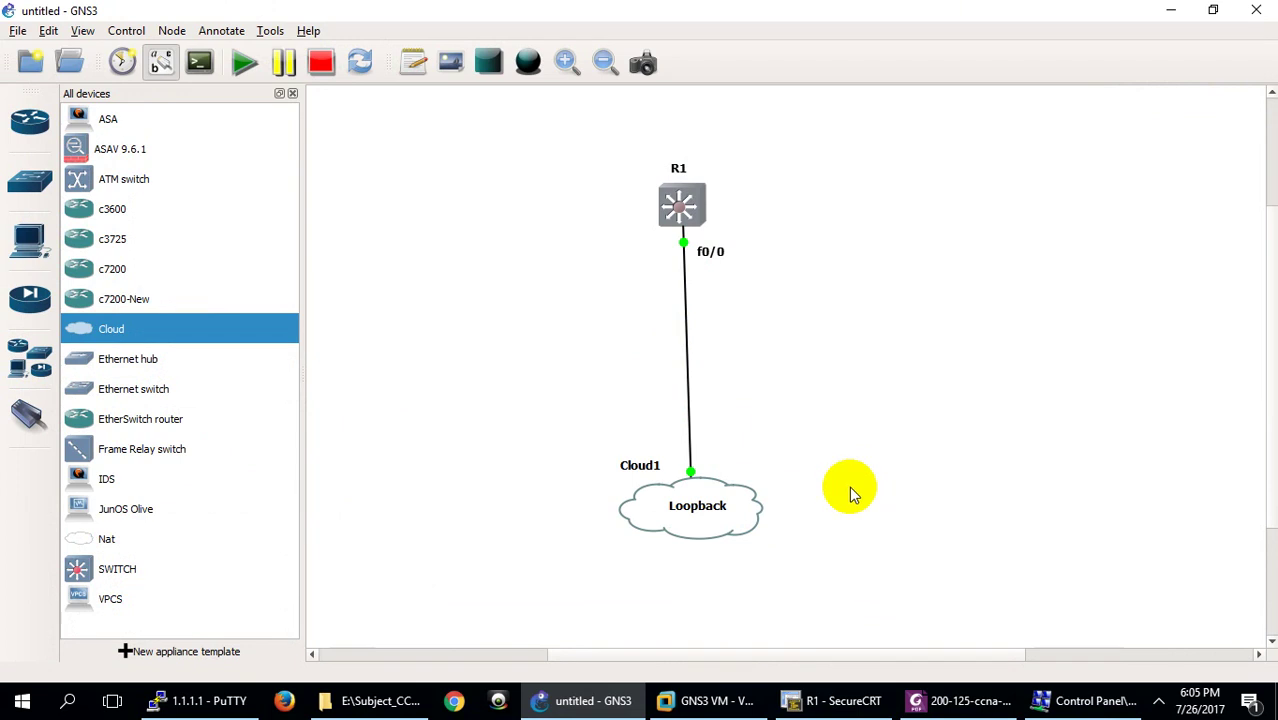
pyautogui.click(830, 700)
# Set KSA's vty lines 0–4 to authenticate with login local
pyautogui.press('Return')
pyautogui.press('Return')
pyautogui.press('Return')
pyautogui.press('Return')
pyautogui.press('Return')
pyautogui.press('Return')
pyautogui.press('Return')
pyautogui.press('Return')
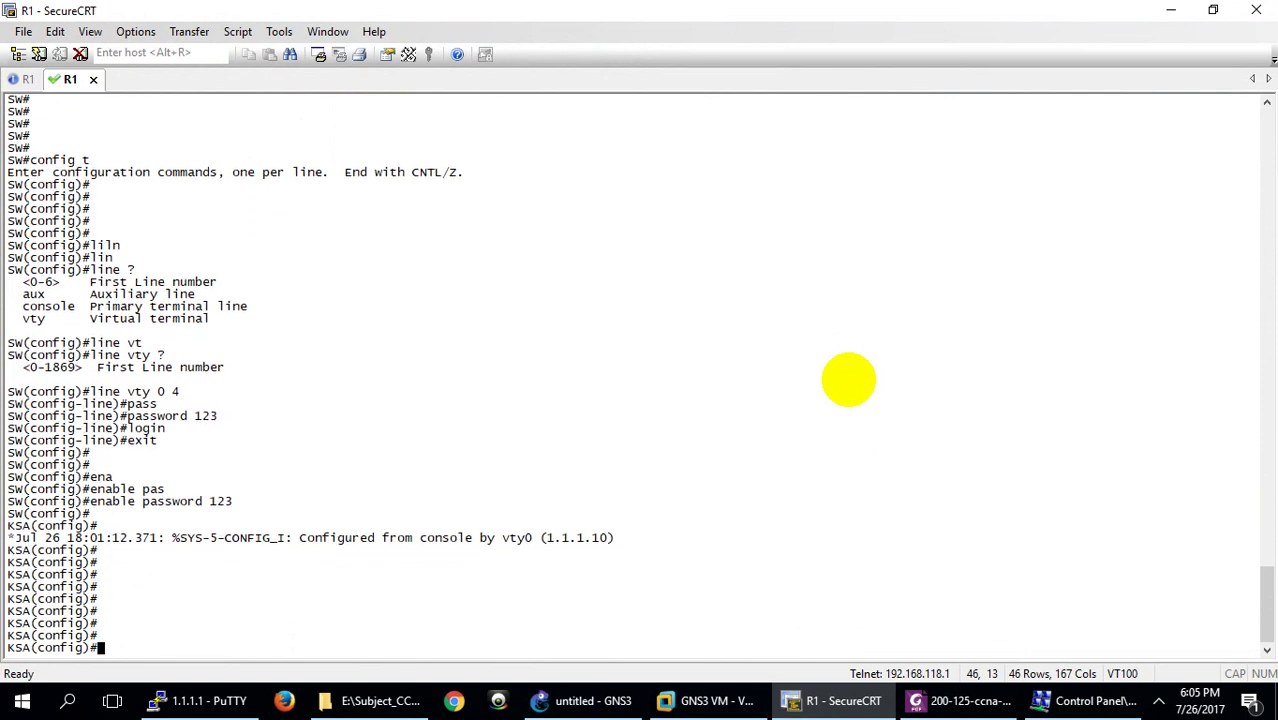
pyautogui.write('lin')
pyautogui.press('Tab')
pyautogui.write('v')
pyautogui.press('Tab')
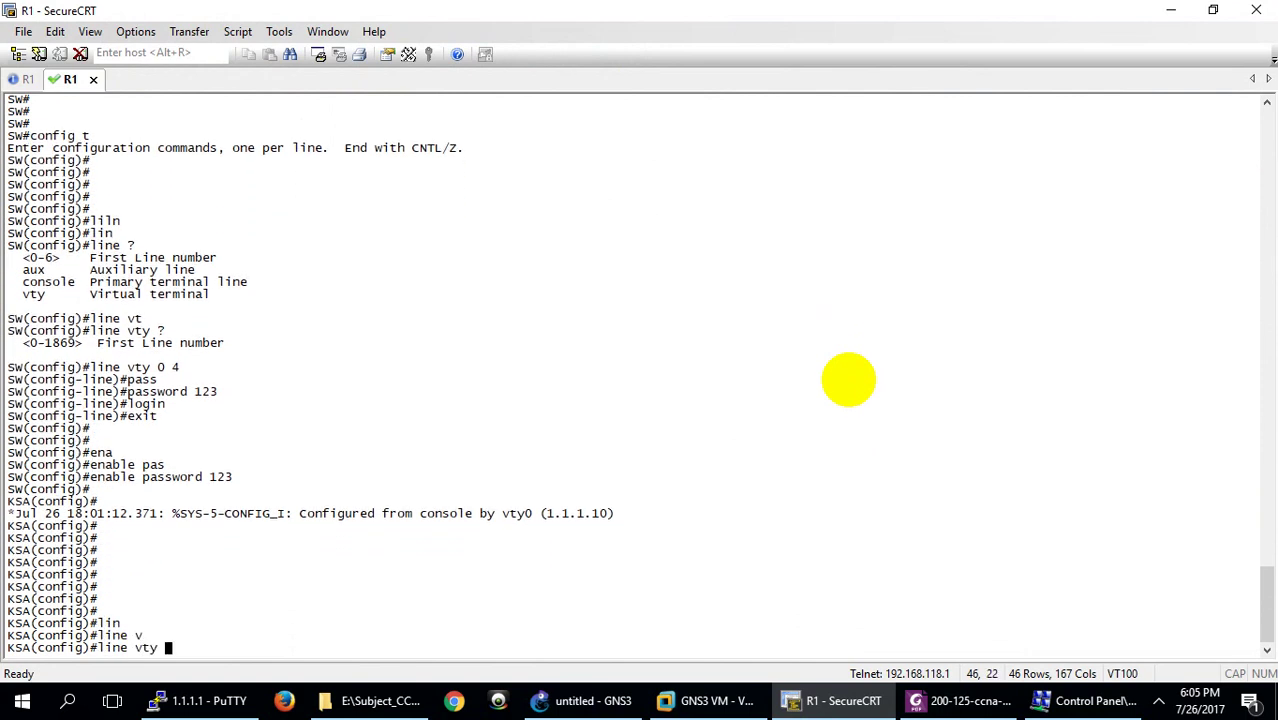
pyautogui.write('0 4')
pyautogui.press('Return')
pyautogui.press('Return')
pyautogui.write('line)#l')
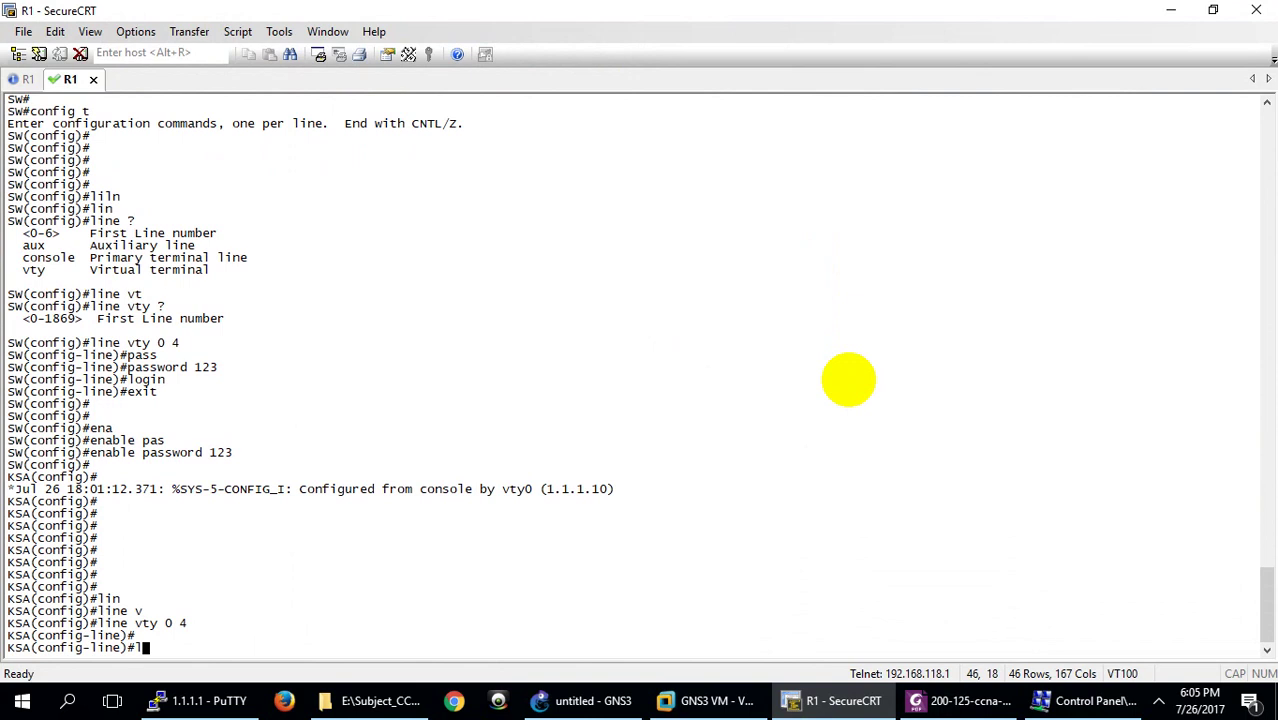
pyautogui.write('ogin loca')
pyautogui.write('l')
pyautogui.press('Return')
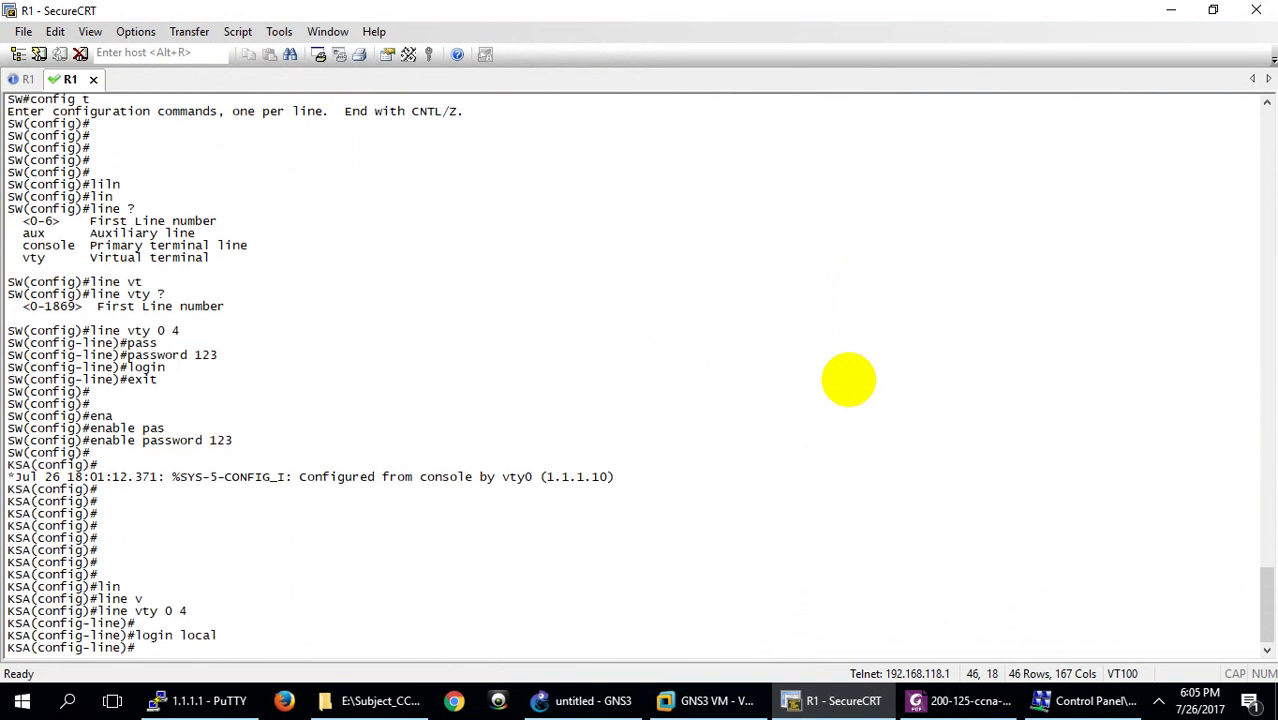
pyautogui.write('exit')
pyautogui.press('Return')
pyautogui.press('Return')
pyautogui.press('Return')
pyautogui.press('Return')
# Create local user admin with a plain password
pyautogui.write('user')
pyautogui.press('Tab')
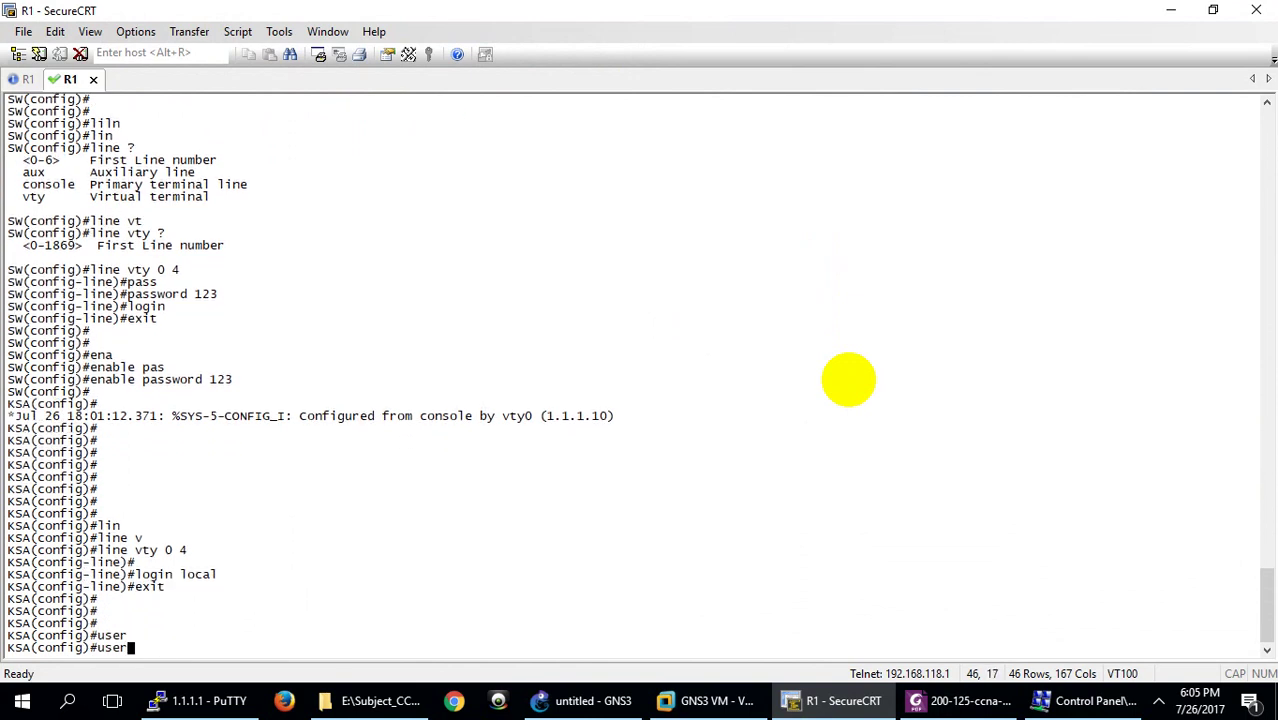
pyautogui.write('n')
pyautogui.press('Tab')
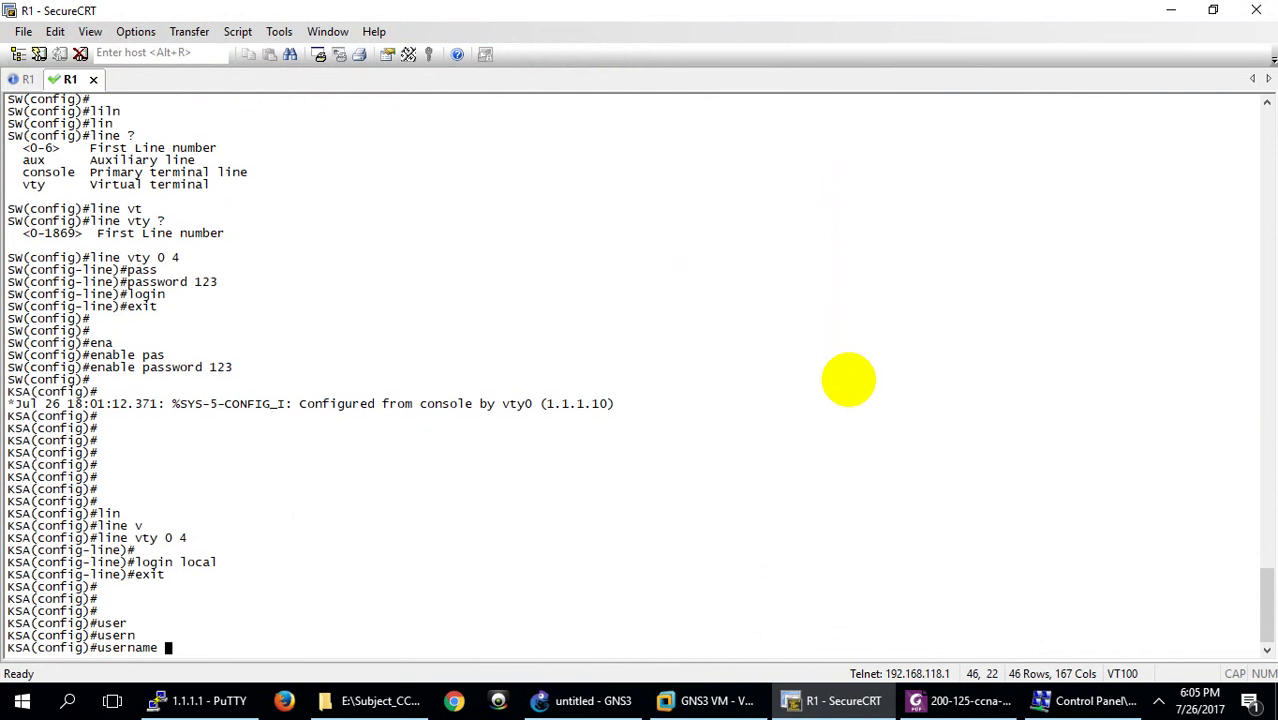
pyautogui.write('admin pass')
pyautogui.press('Tab')
pyautogui.write('12')
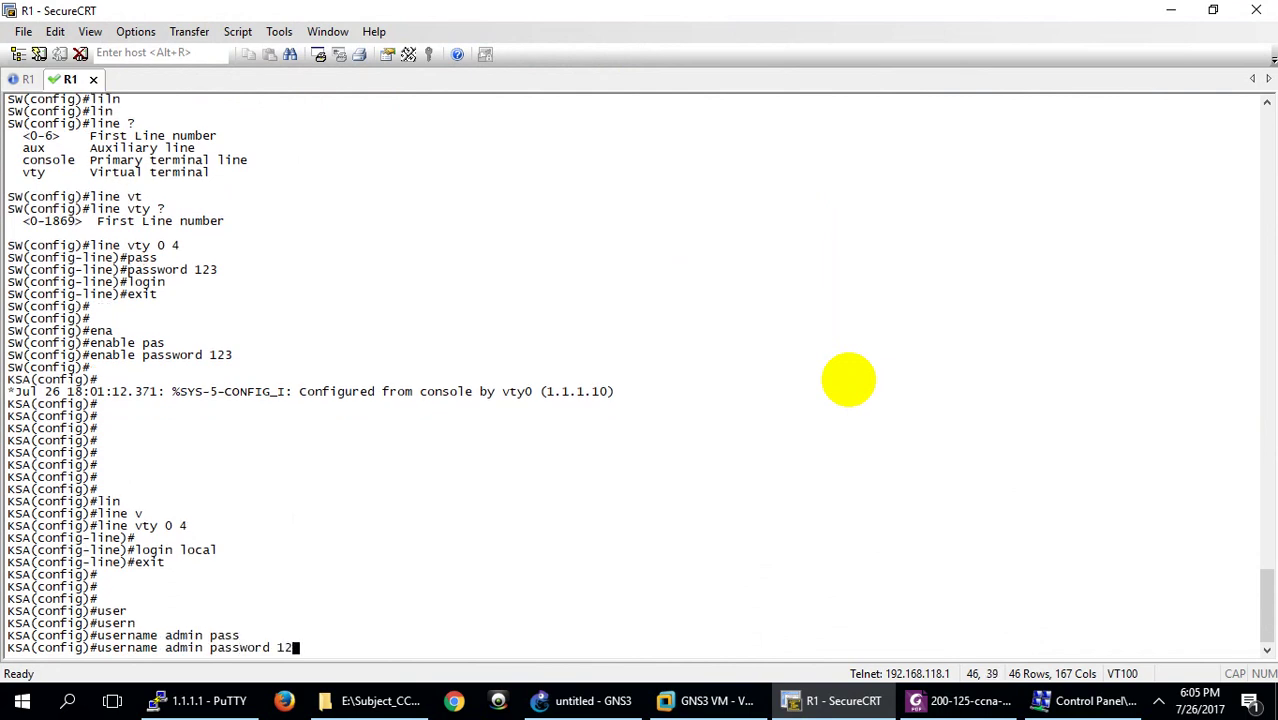
pyautogui.write('3')
pyautogui.press('Return')
# Create a second local user protected by an encrypted secret
pyautogui.write('uer')
pyautogui.press('Tab')
pyautogui.press('BackSpace')
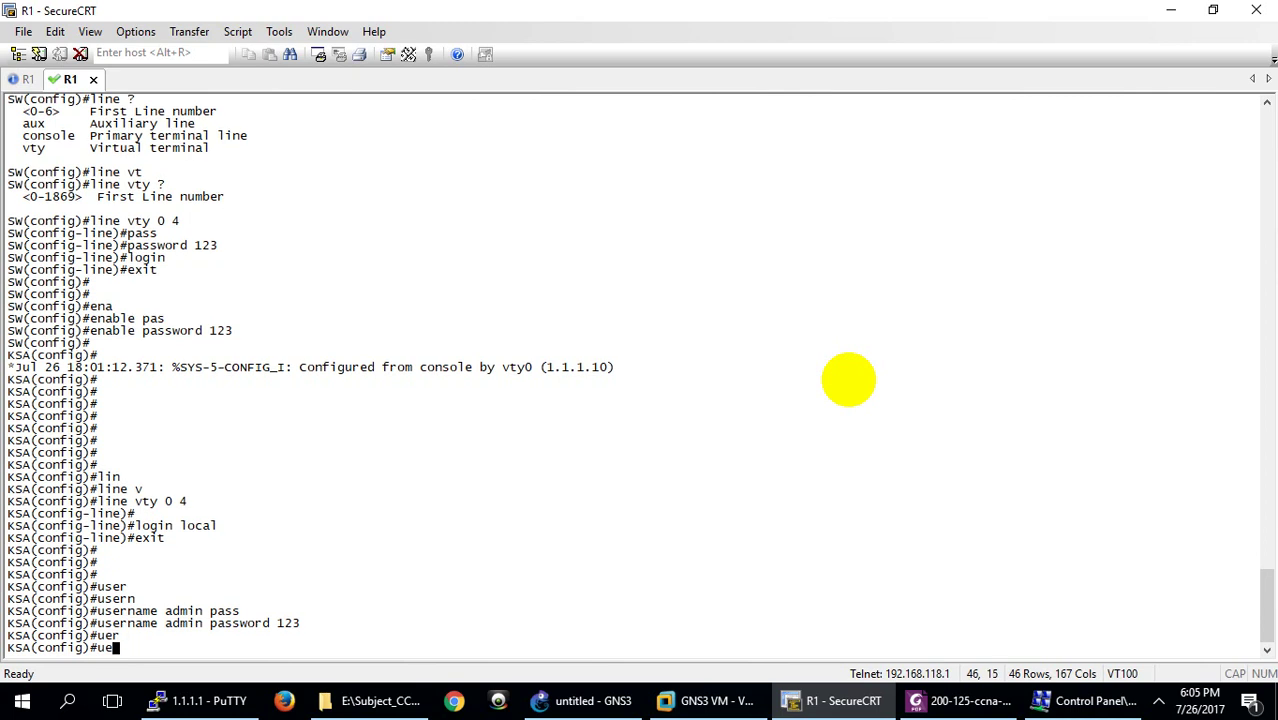
pyautogui.write('e')
pyautogui.press('Tab')
pyautogui.write('rna')
pyautogui.press('Tab')
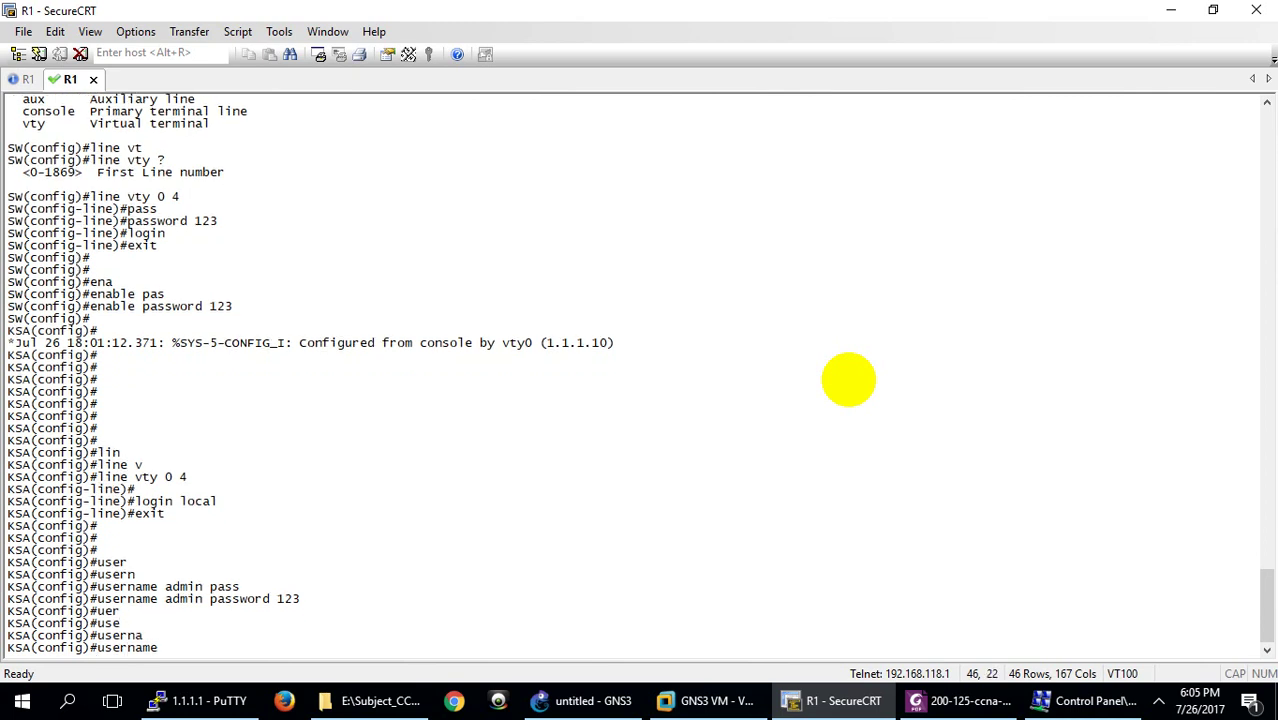
pyautogui.write('ali sec')
pyautogui.press('Tab')
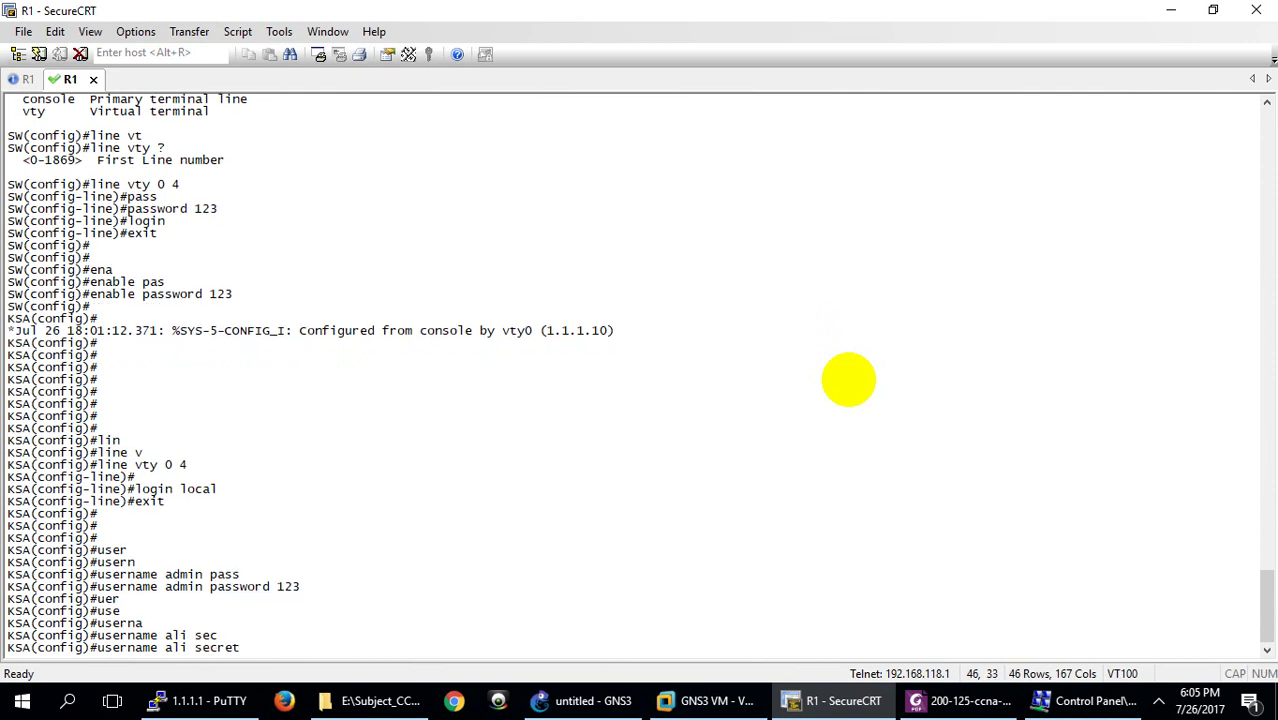
pyautogui.write('123')
pyautogui.press('Return')
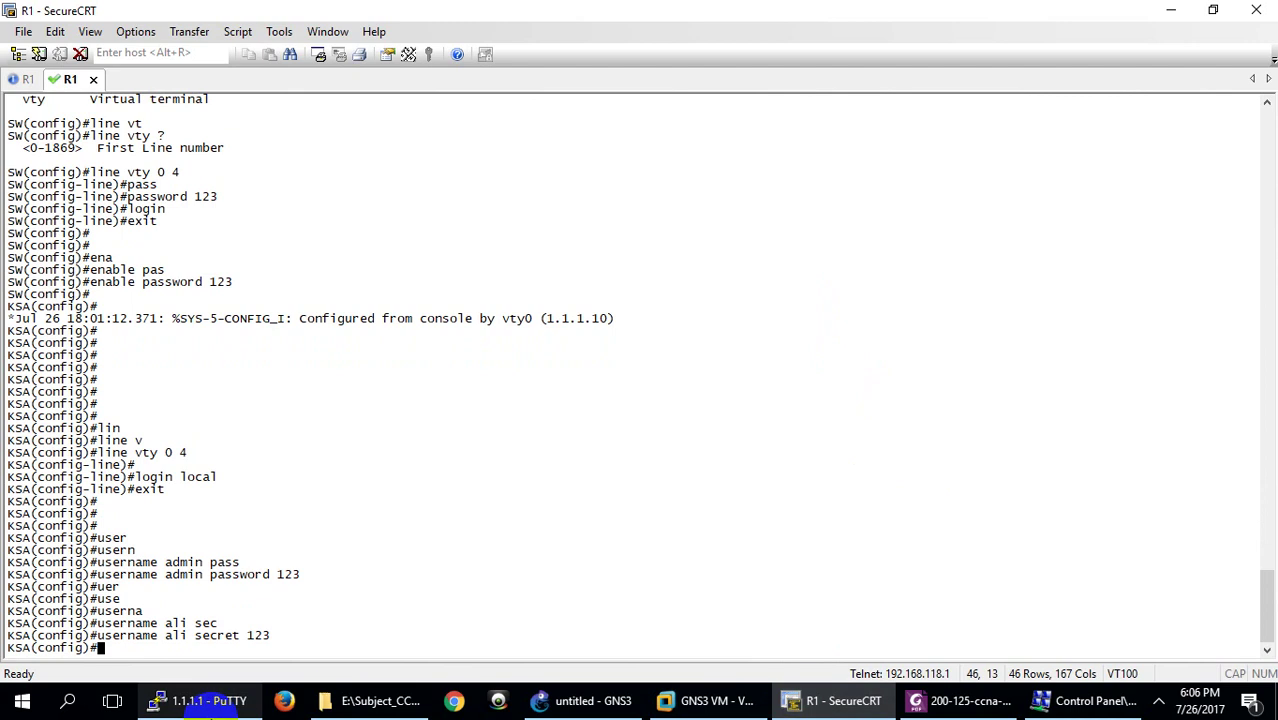
pyautogui.click(200, 702)
# Close the old PuTTY session and open a new Telnet connection to 1.1.1.1
pyautogui.click(725, 136)
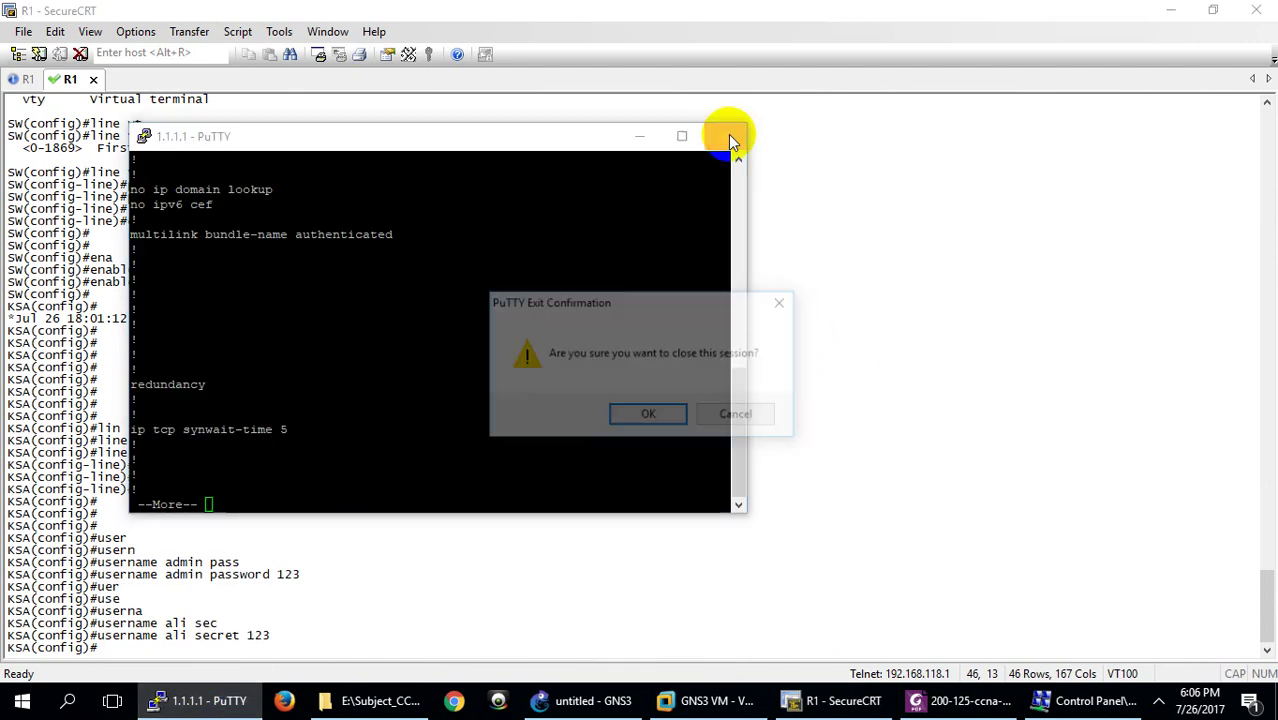
pyautogui.click(652, 410)
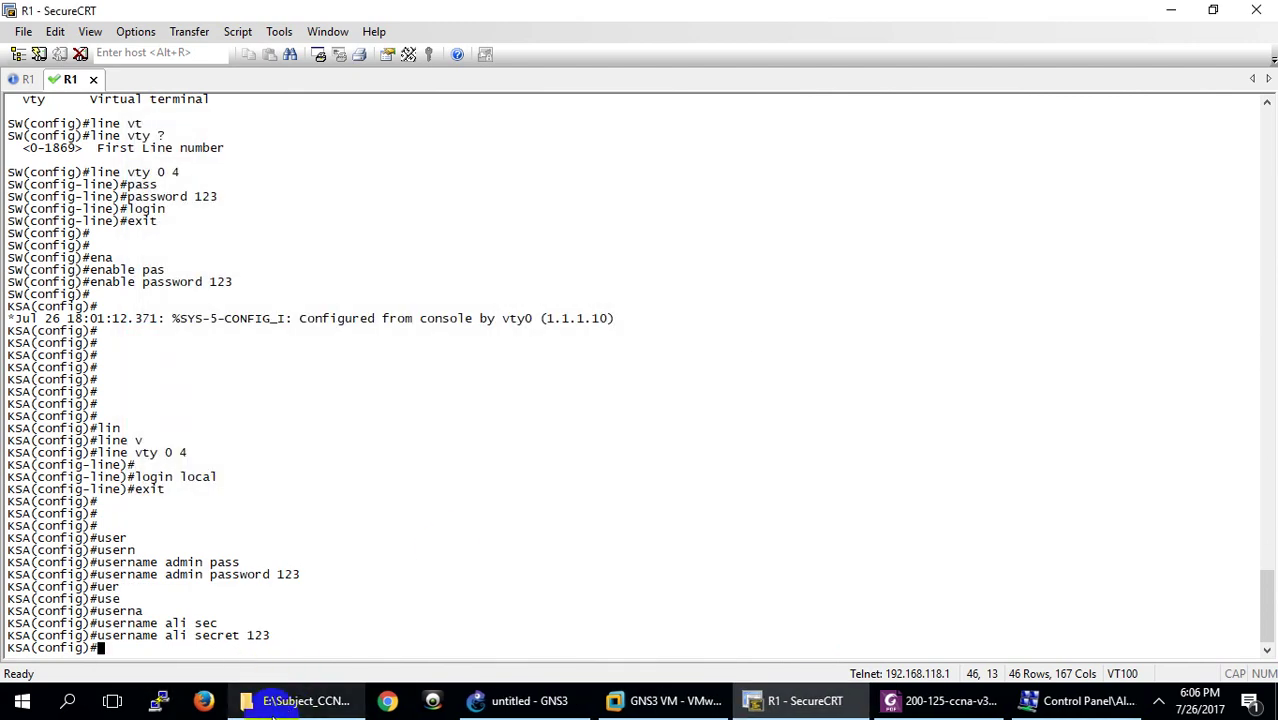
pyautogui.click(158, 702)
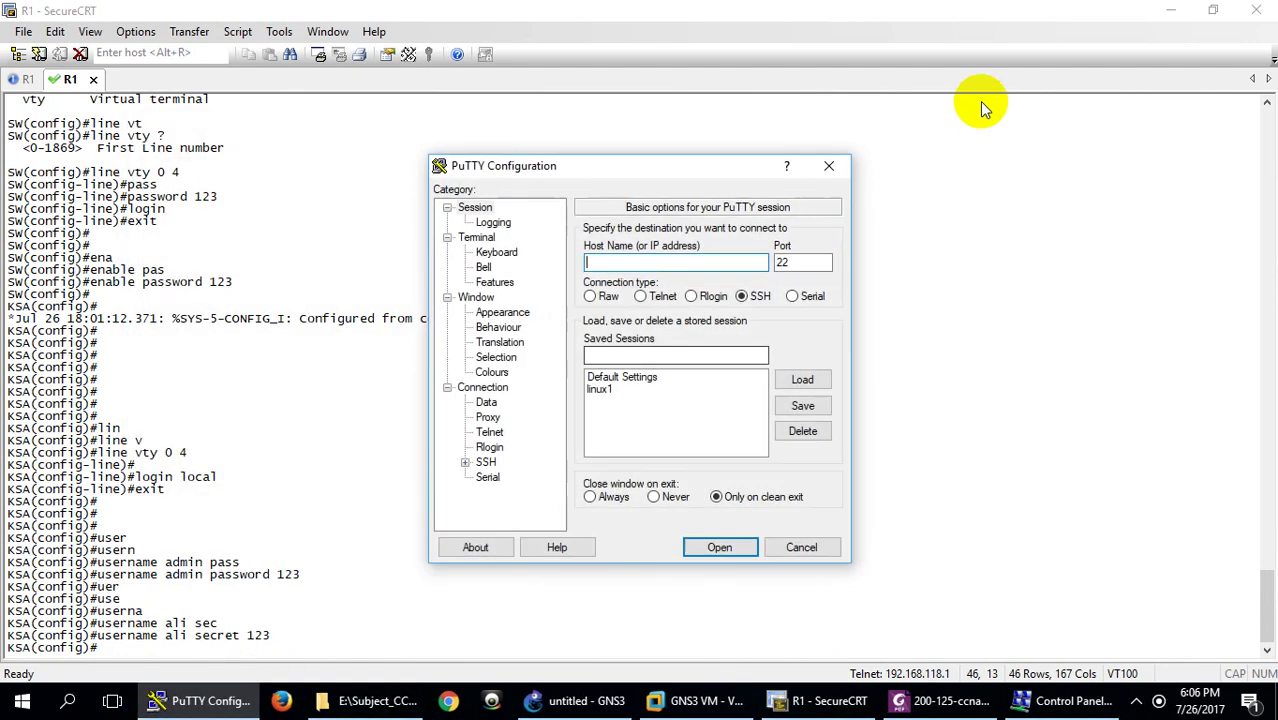
pyautogui.click(660, 297)
pyautogui.click(655, 264)
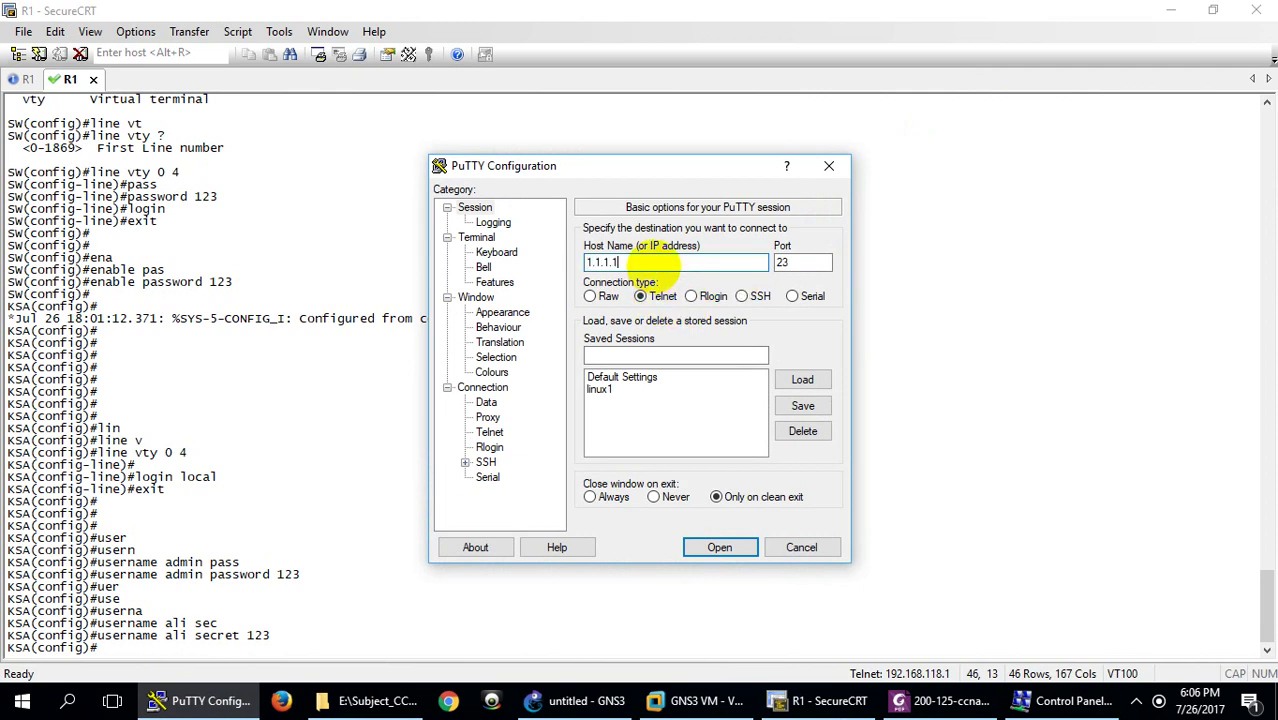
pyautogui.write('1.1.1.1')
pyautogui.click(712, 546)
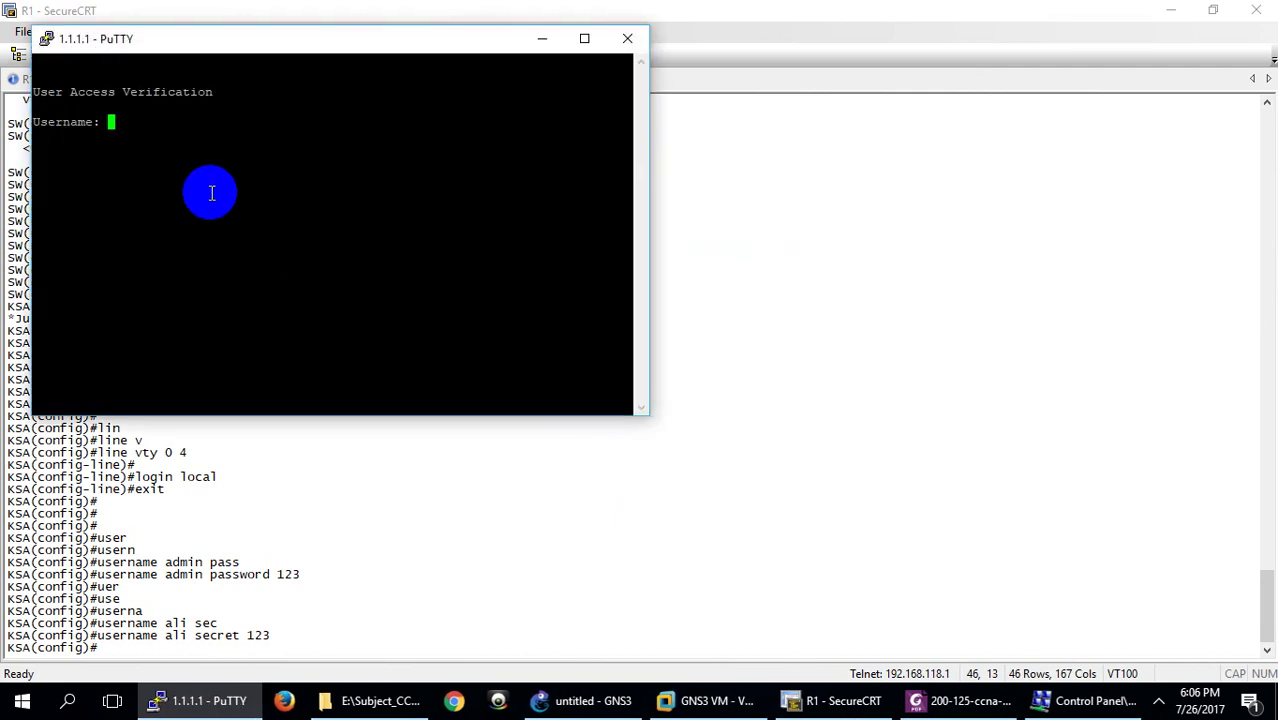
# Log in with the local account, reach privileged mode with en, then close the session
pyautogui.write('ali')
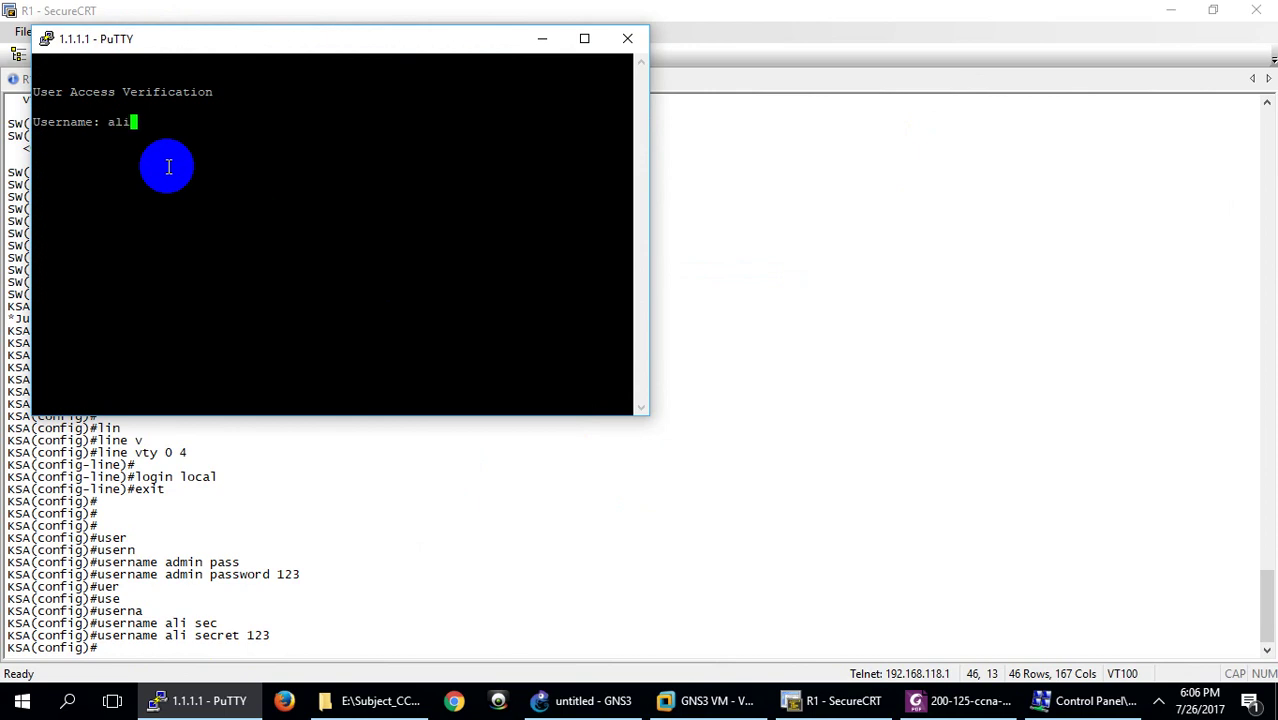
pyautogui.press('Return')
pyautogui.press('Return')
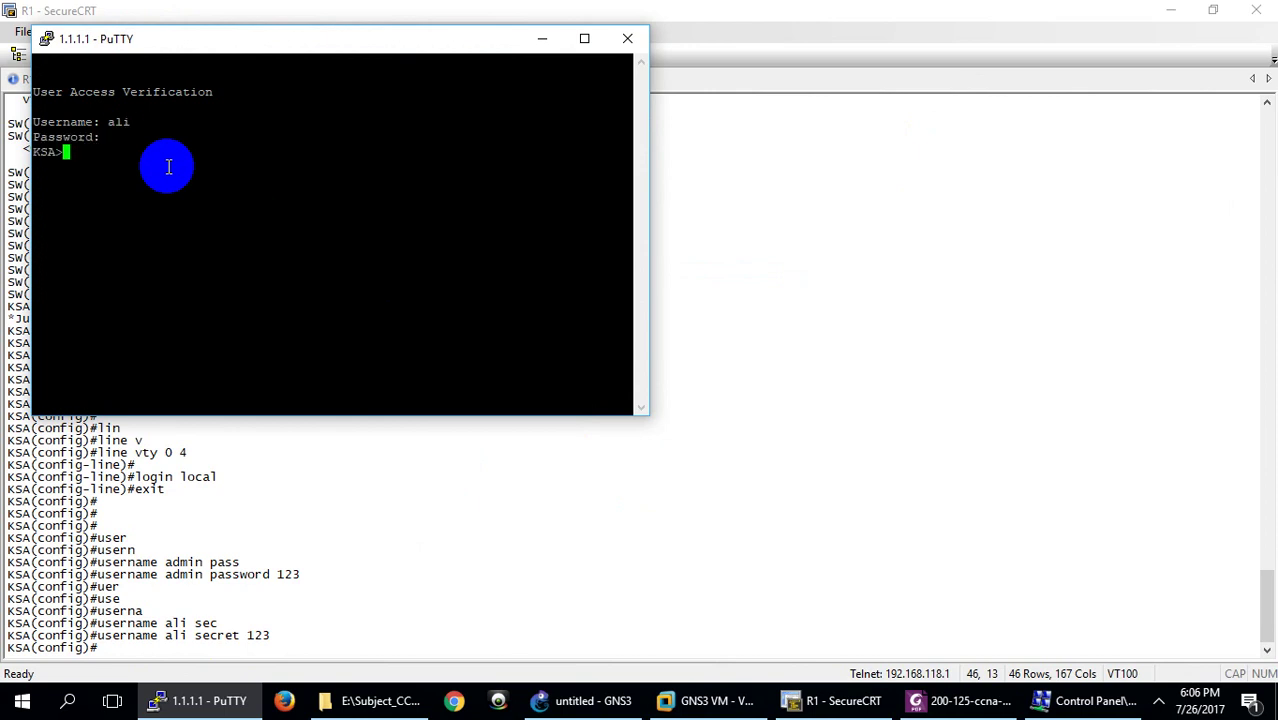
pyautogui.write('en')
pyautogui.press('Return')
pyautogui.press('Return')
pyautogui.press('Return')
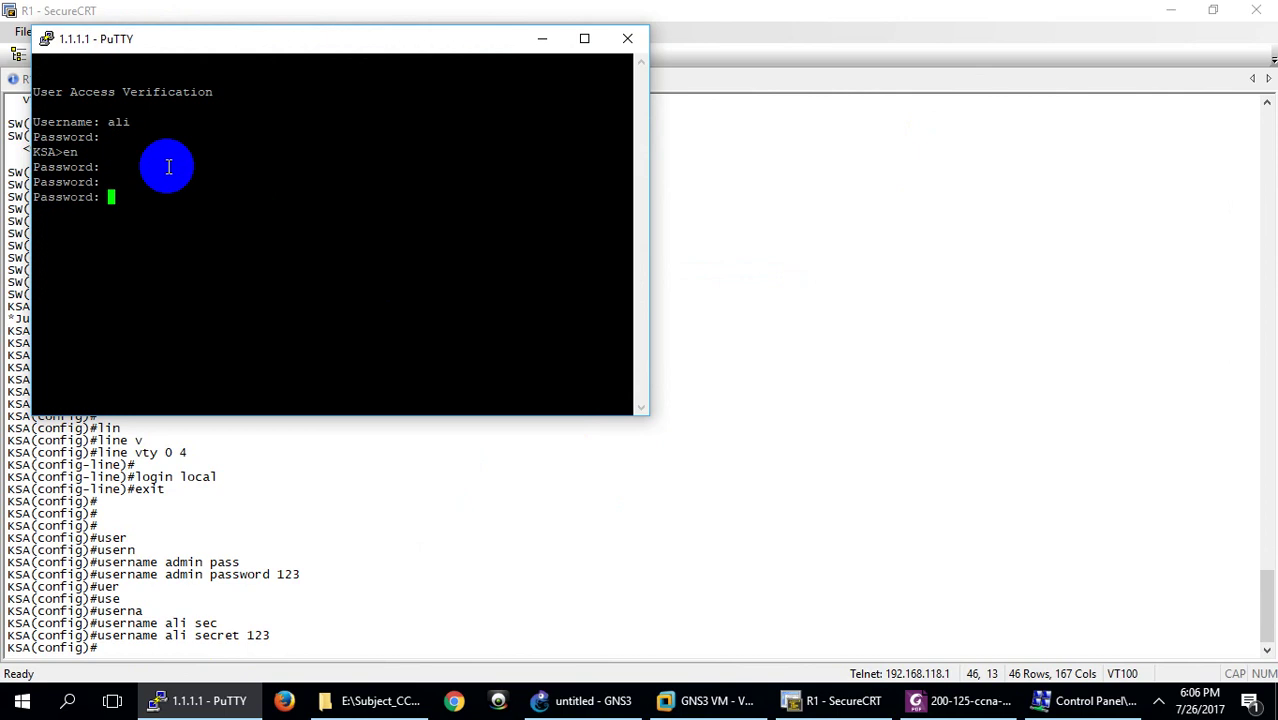
pyautogui.press('Return')
pyautogui.click(627, 38)
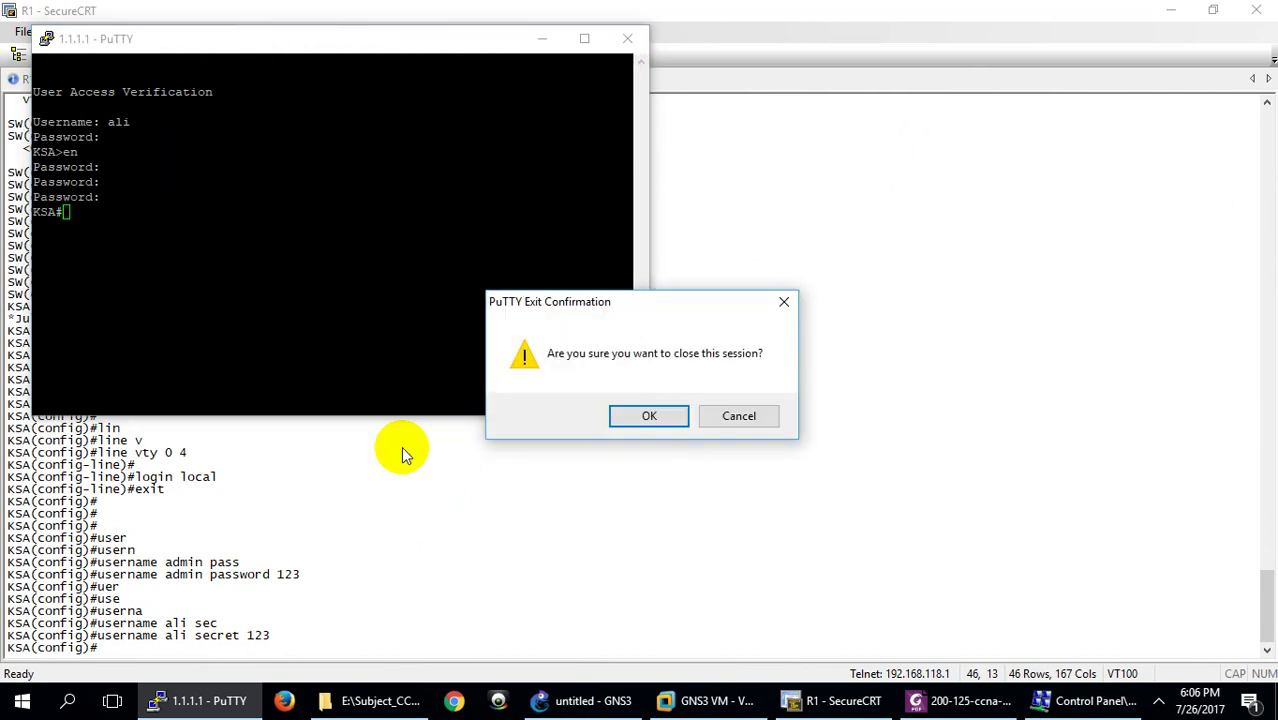
pyautogui.click(650, 415)
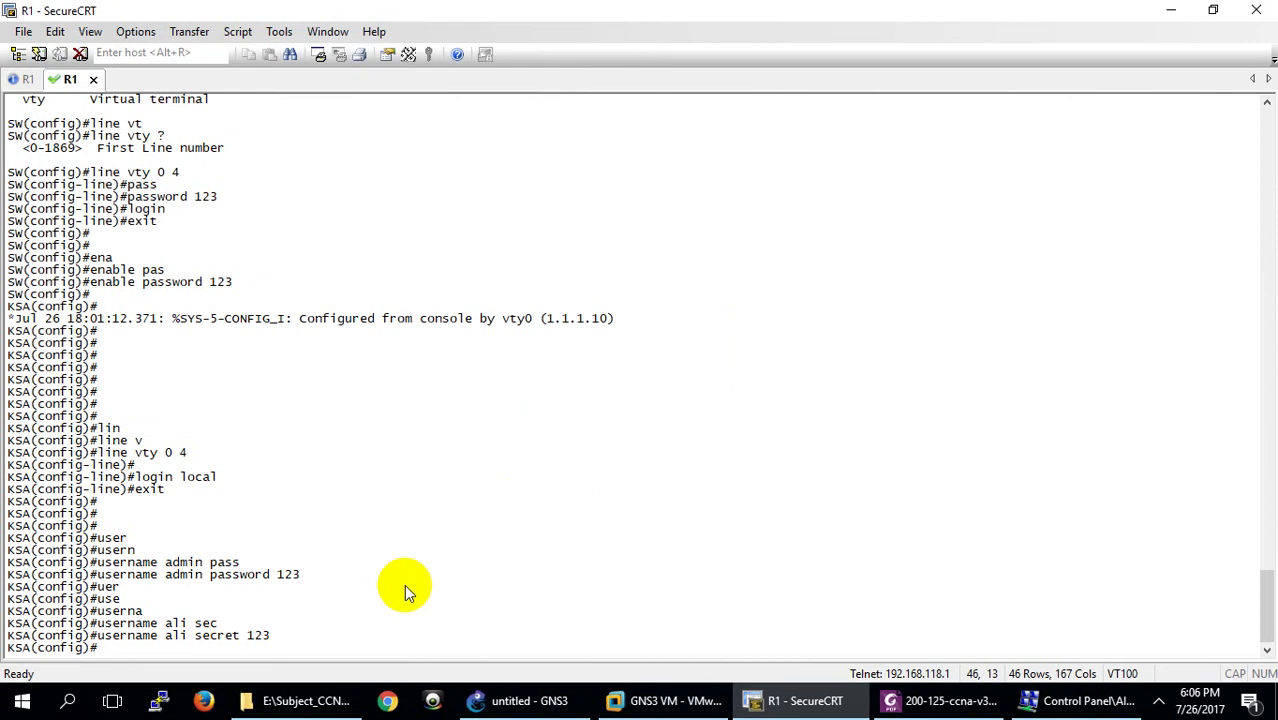
# List the router's banner types with 'banner ?' and highlight the login and motd options
pyautogui.press('Return')
pyautogui.press('Return')
pyautogui.press('Return')
pyautogui.press('Return')
pyautogui.press('Return')
pyautogui.press('Return')
pyautogui.press('Return')
pyautogui.press('Return')
pyautogui.write('e')
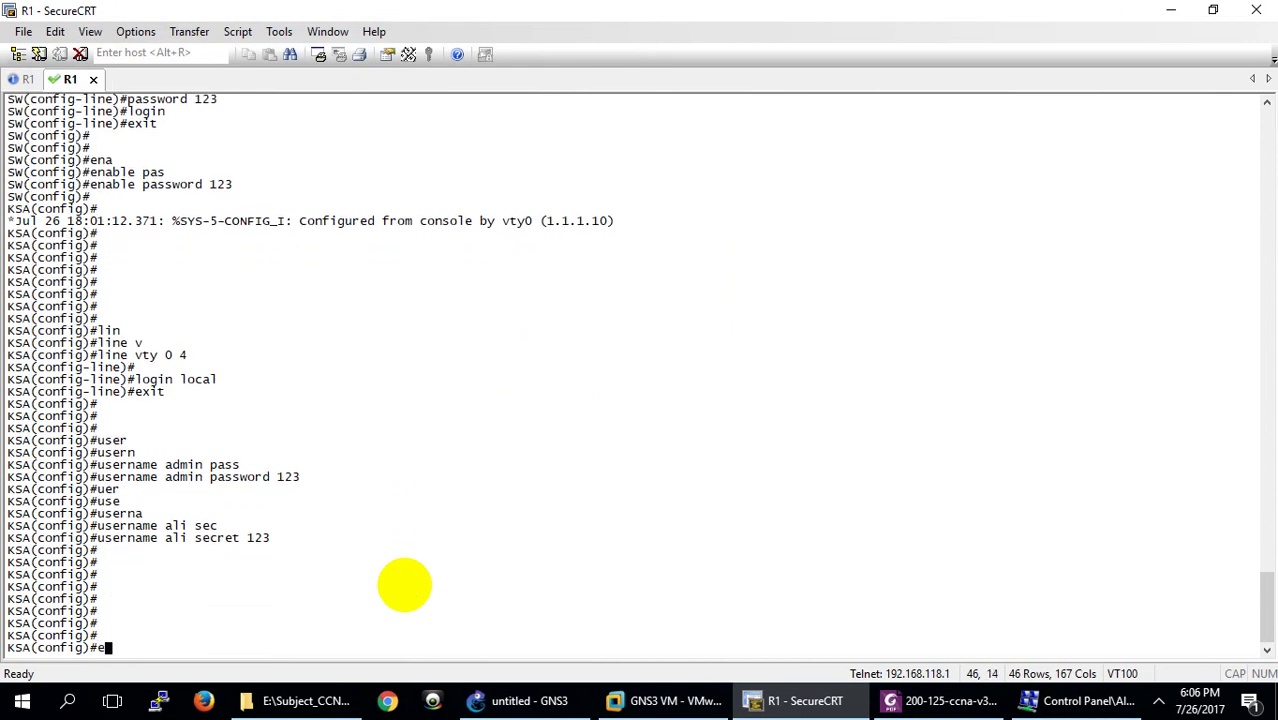
pyautogui.press('BackSpace')
pyautogui.write('ban')
pyautogui.press('Tab')
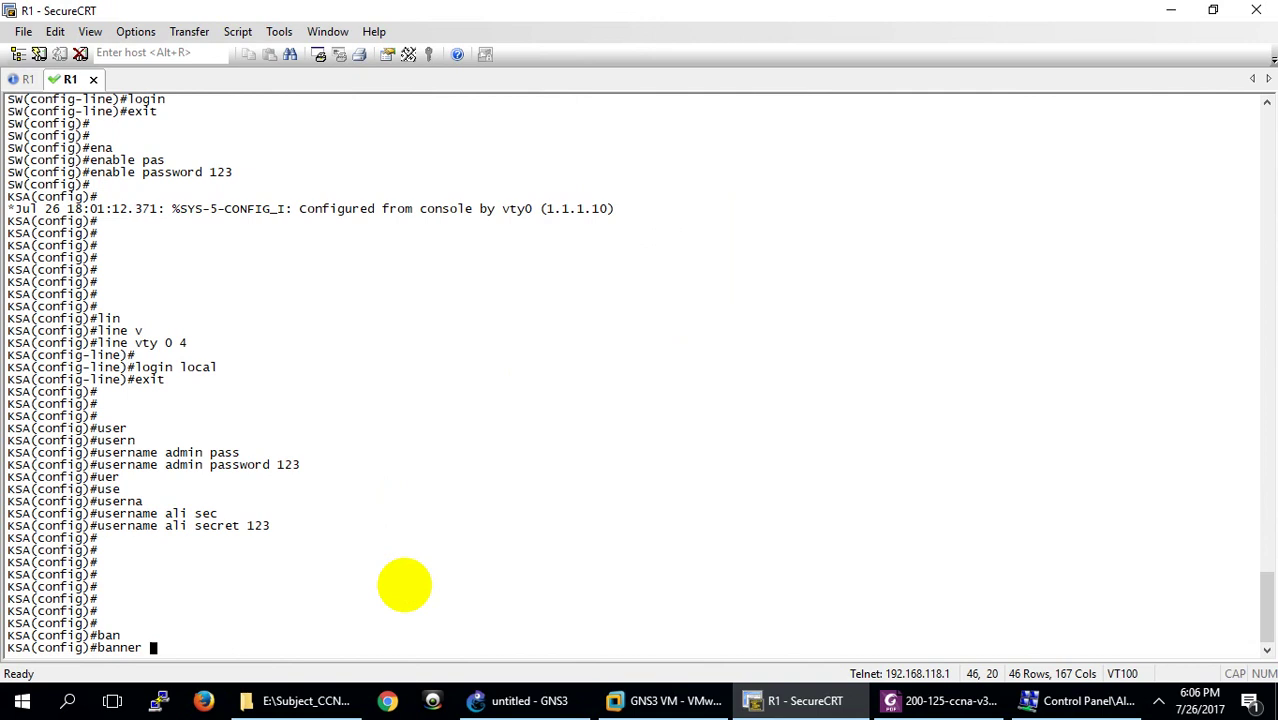
pyautogui.click(1160, 703)
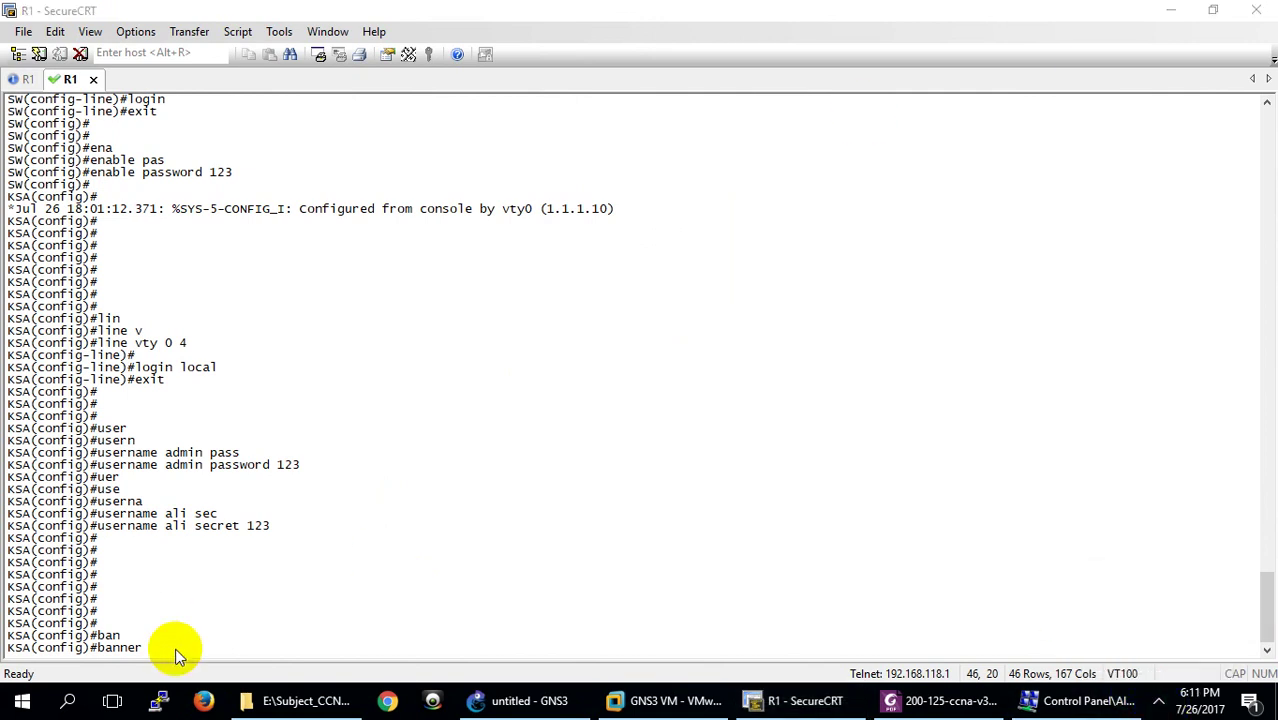
pyautogui.click(175, 648)
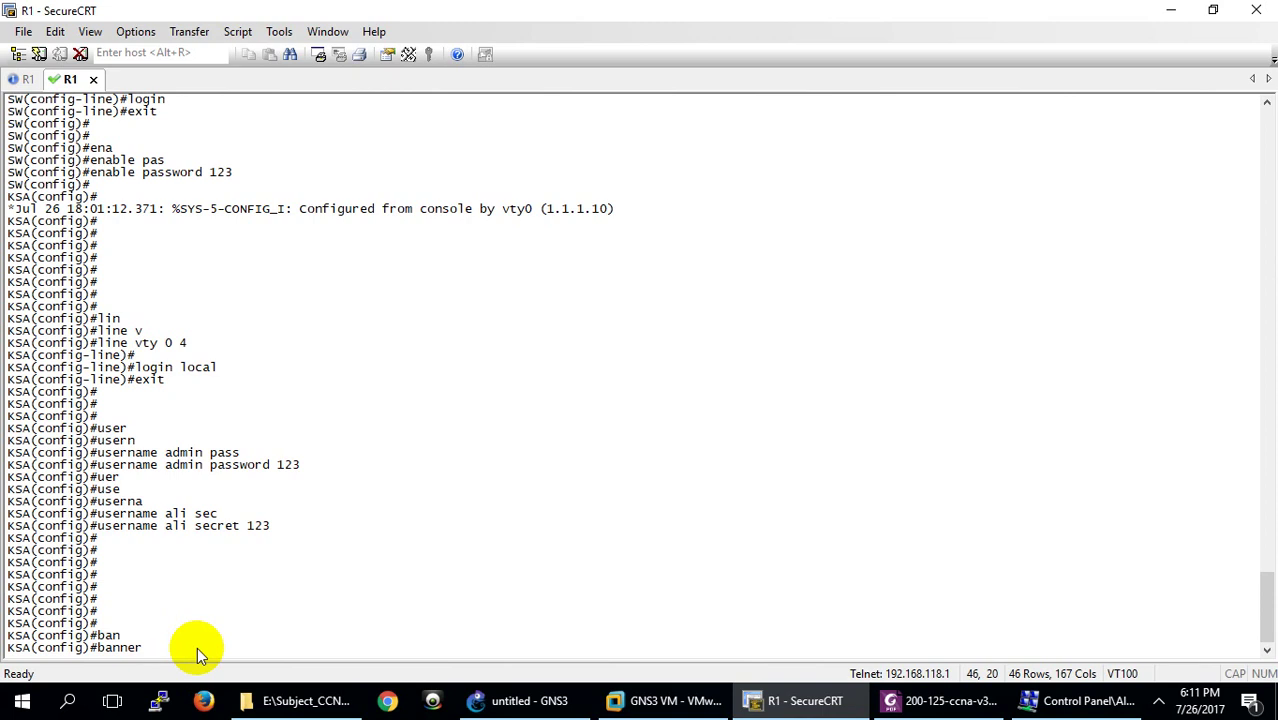
pyautogui.write('?')
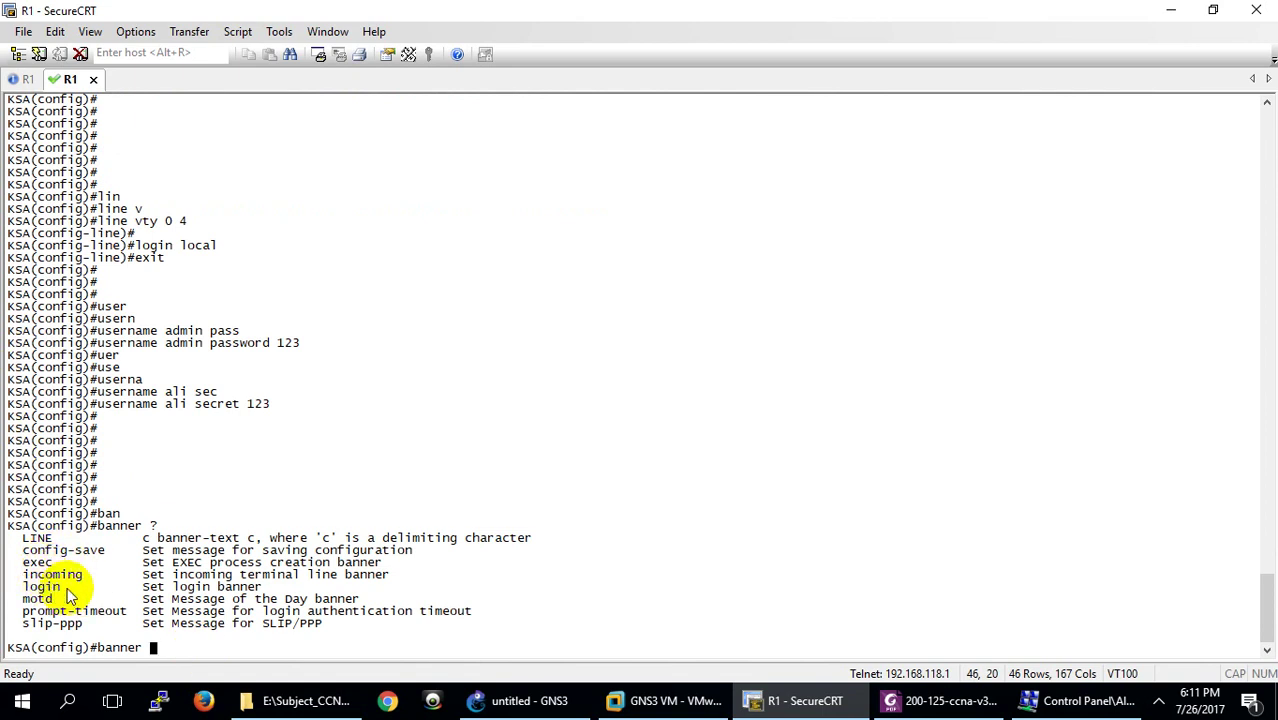
pyautogui.moveTo(66, 587); pyautogui.dragTo(24, 588)
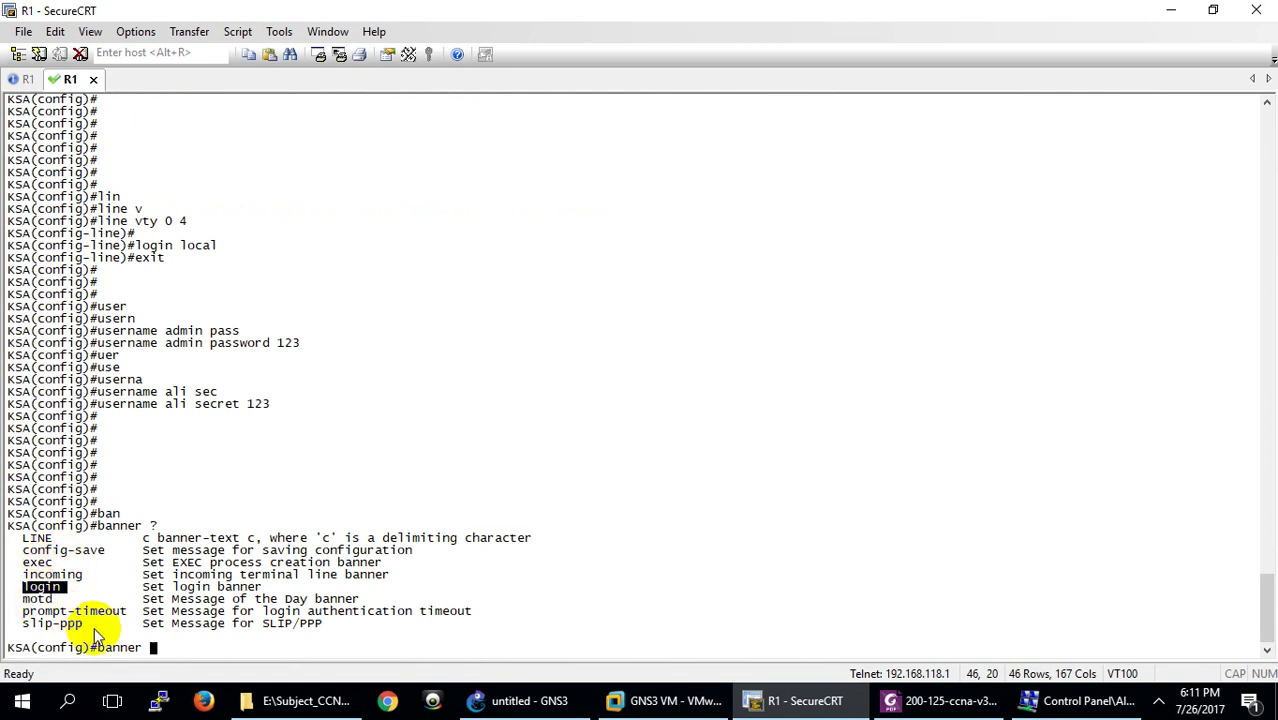
pyautogui.moveTo(60, 599); pyautogui.dragTo(38, 599)
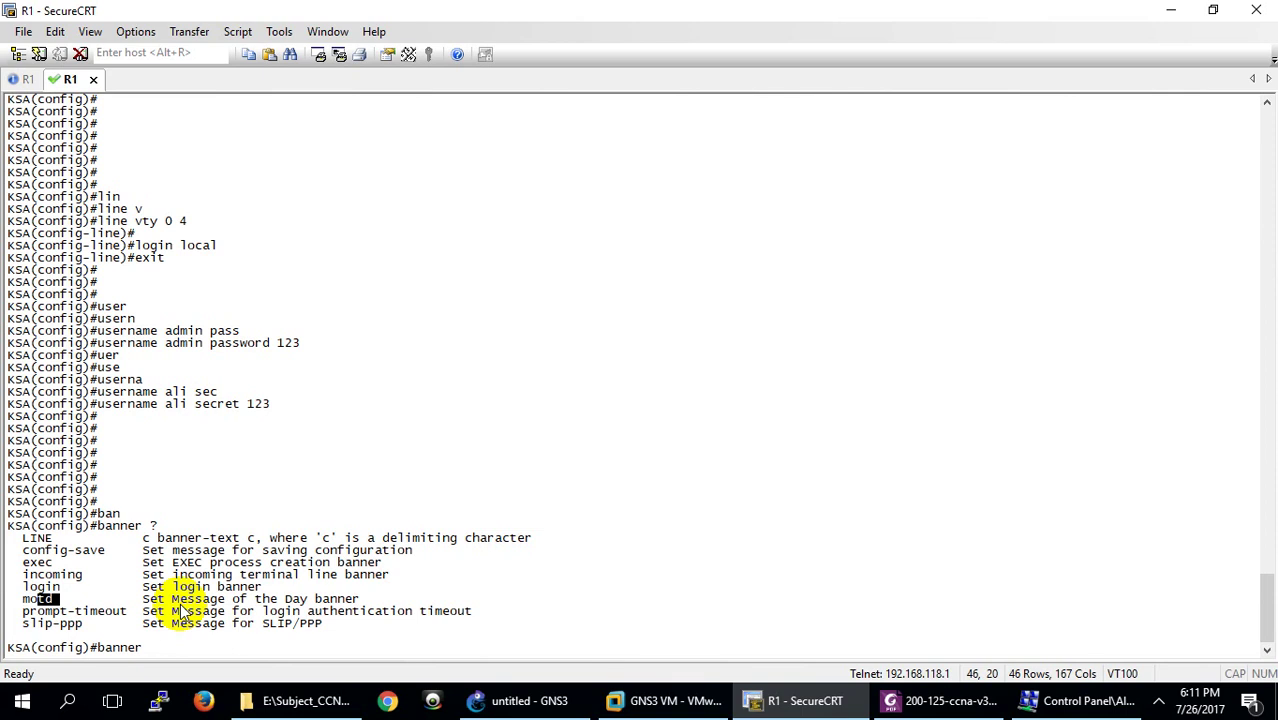
# Set the motd banner to 'THis is motd banner', using 1 as the delimiter
pyautogui.write('mo')
pyautogui.press('Tab')
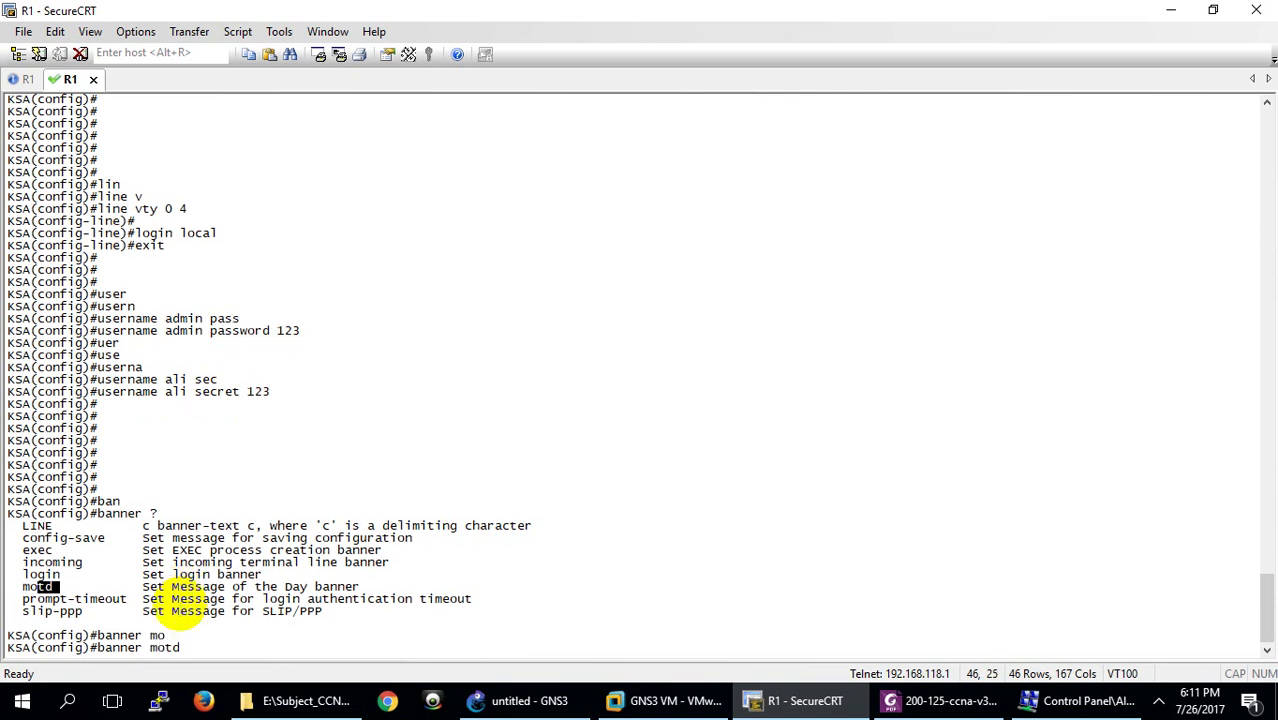
pyautogui.write('?')
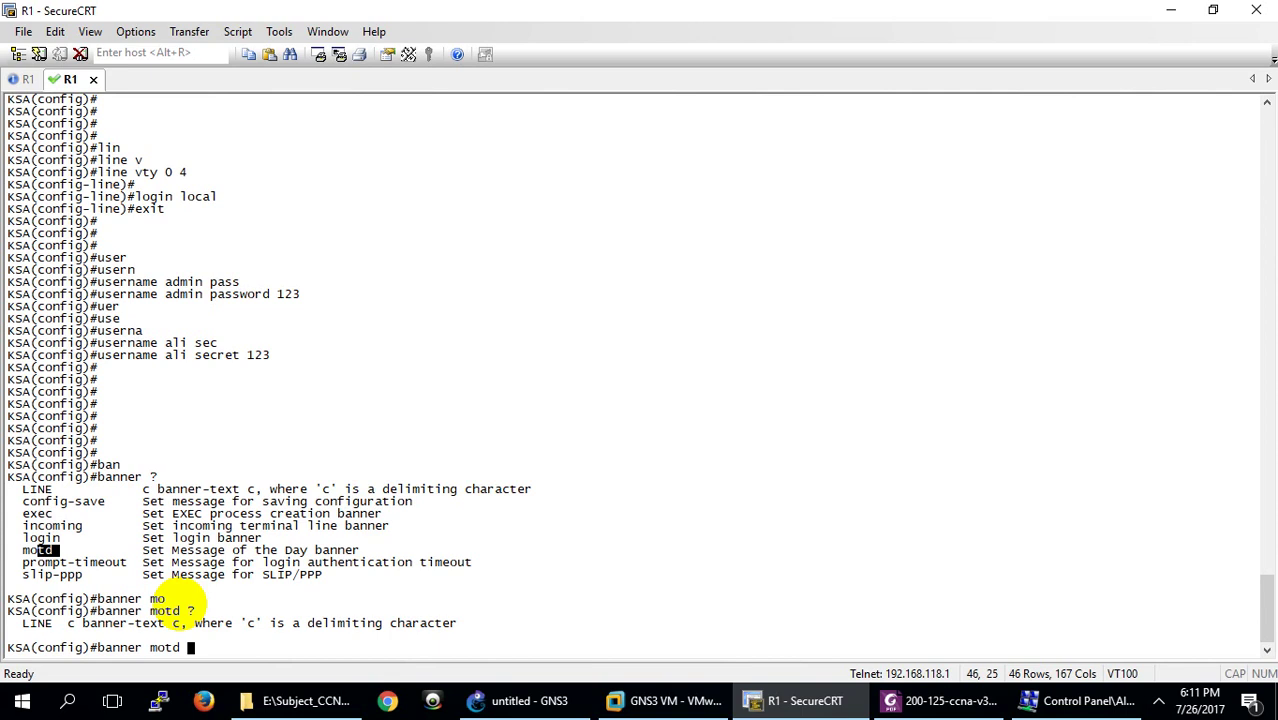
pyautogui.write('!')
pyautogui.press('BackSpace')
pyautogui.write('1')
pyautogui.write(' THis is ')
pyautogui.write('motd')
pyautogui.write(' banner')
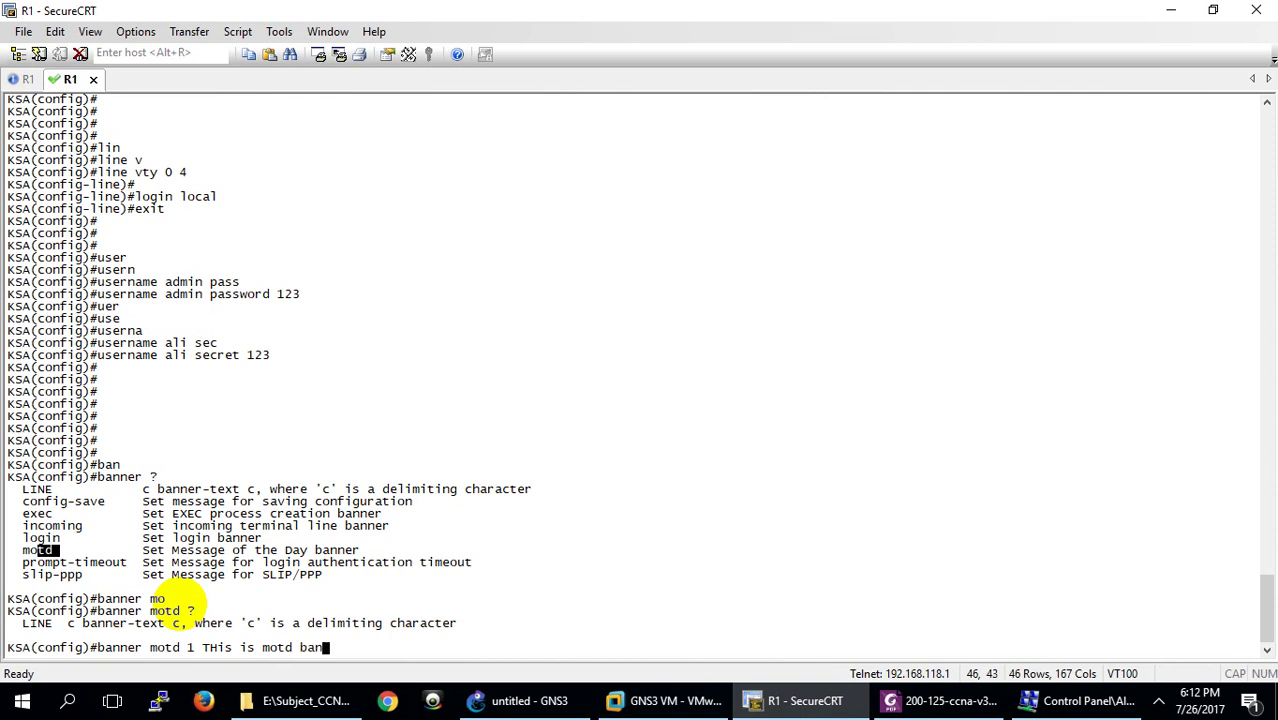
pyautogui.write(' 1')
pyautogui.press('Return')
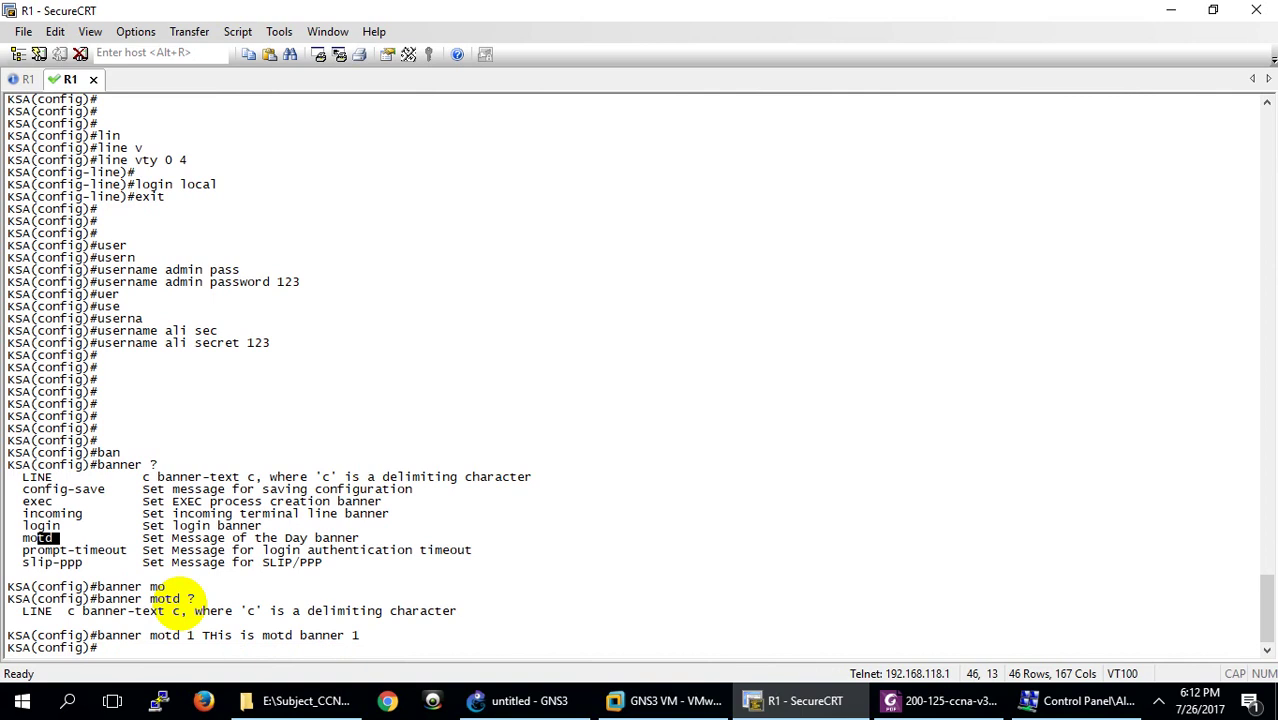
# Leave configuration mode and exit the console session
pyautogui.hotkey('ctrl', 'z')
pyautogui.press('Return')
pyautogui.press('Return')
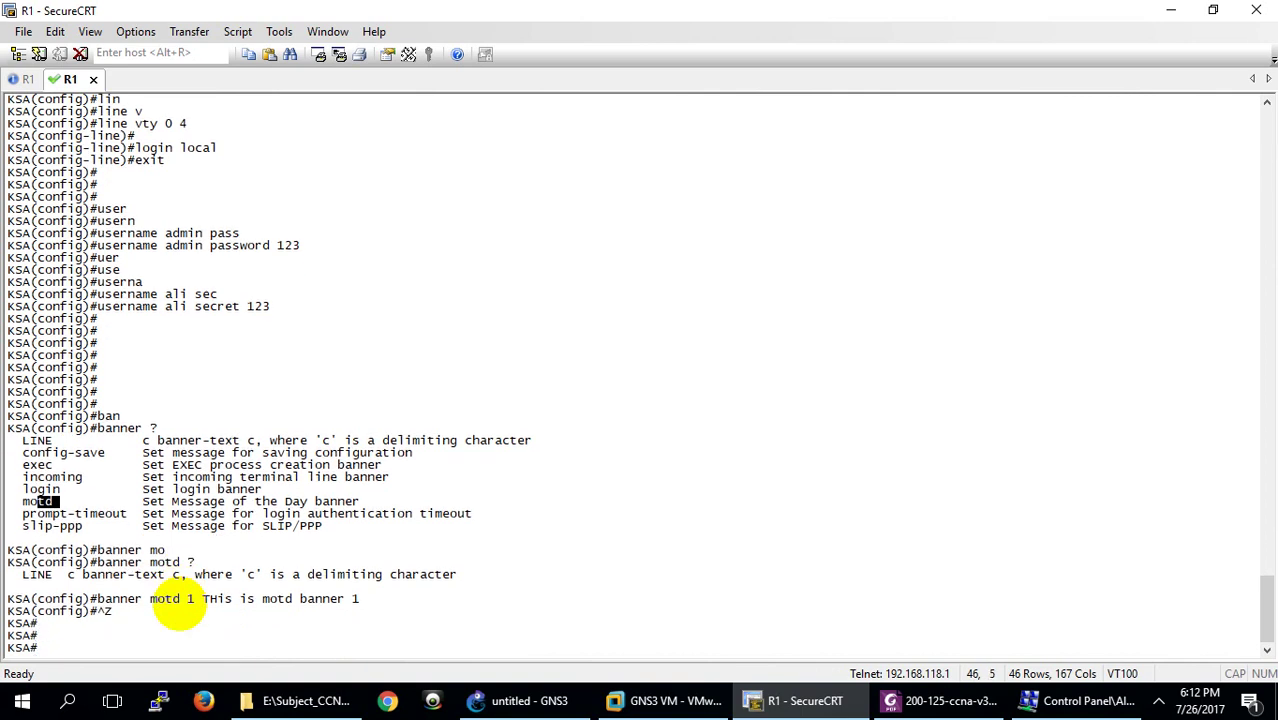
pyautogui.write('exit')
pyautogui.press('Return')
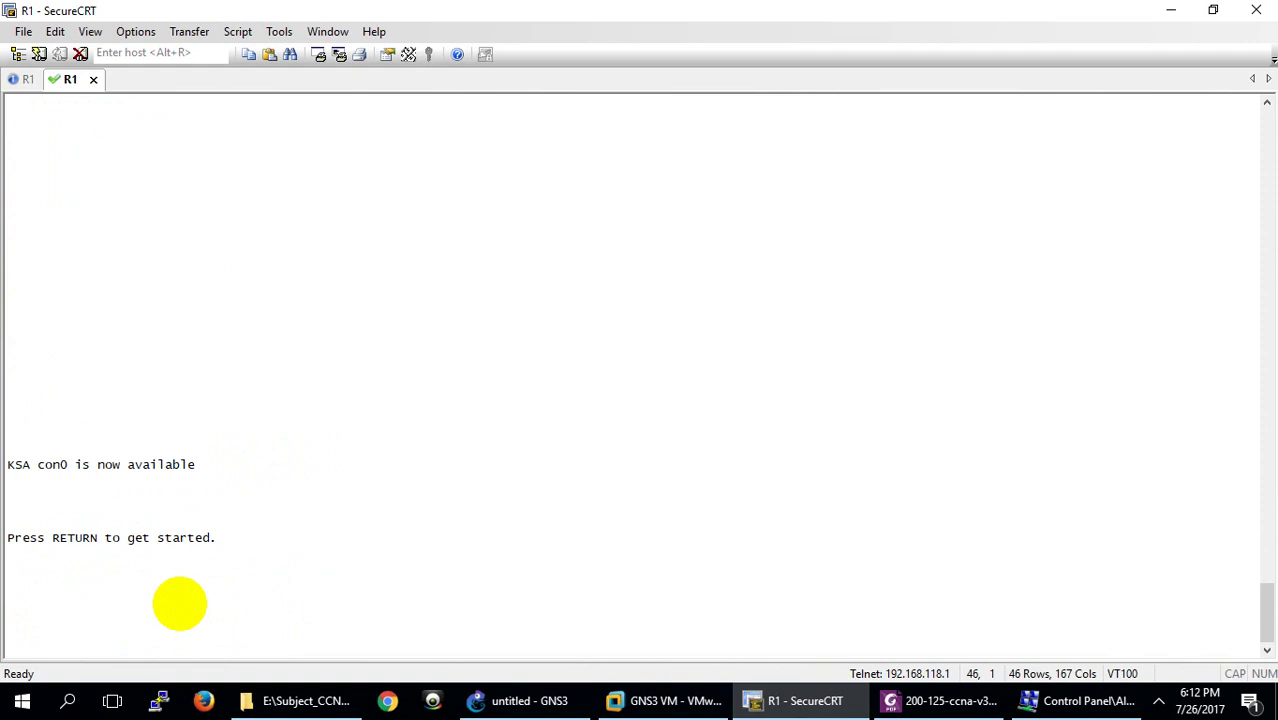
# Start a new console session showing the motd banner and enter global configuration mode
pyautogui.press('Return')
pyautogui.press('Return')
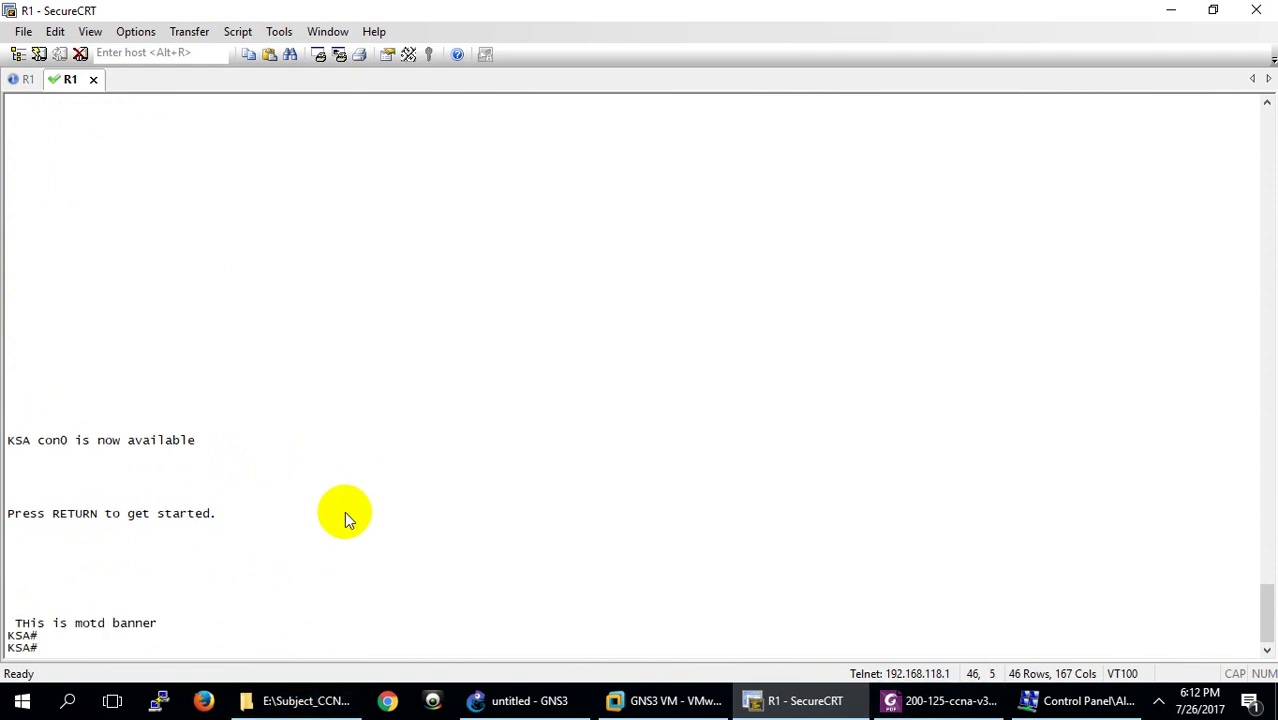
pyautogui.moveTo(164, 623); pyautogui.dragTo(38, 632)
pyautogui.click(77, 638)
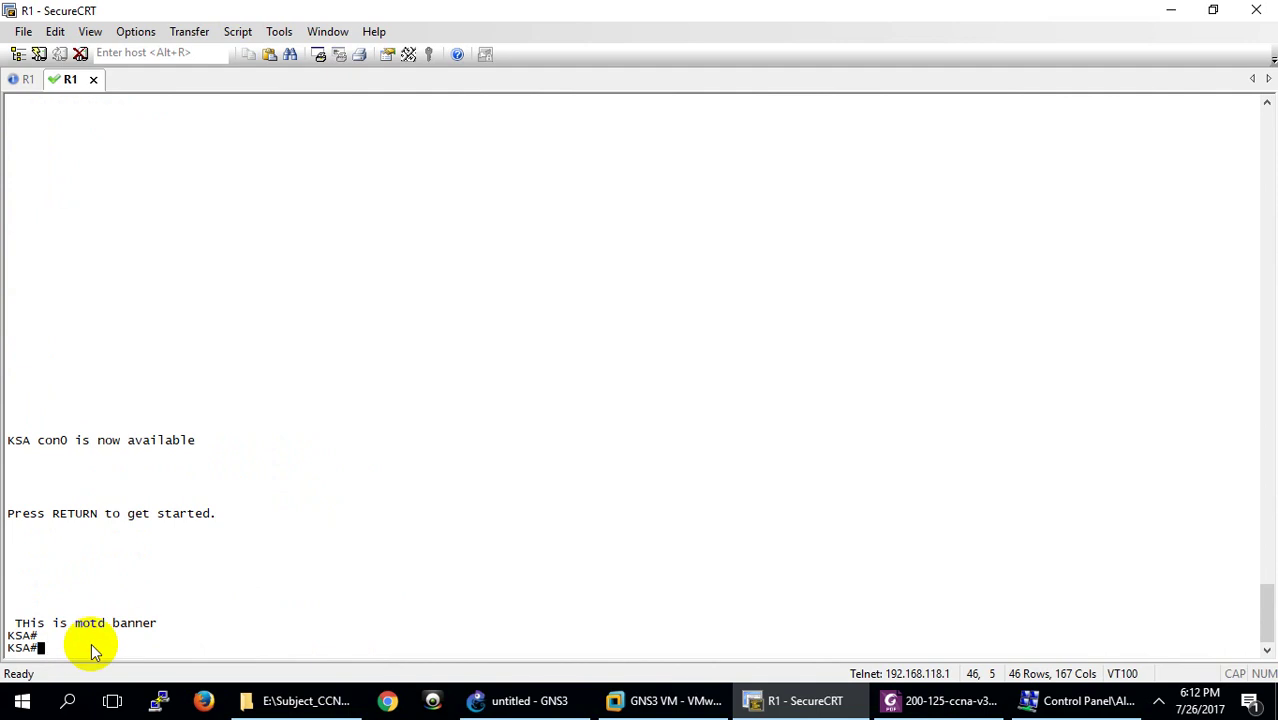
pyautogui.write('config t')
pyautogui.press('Return')
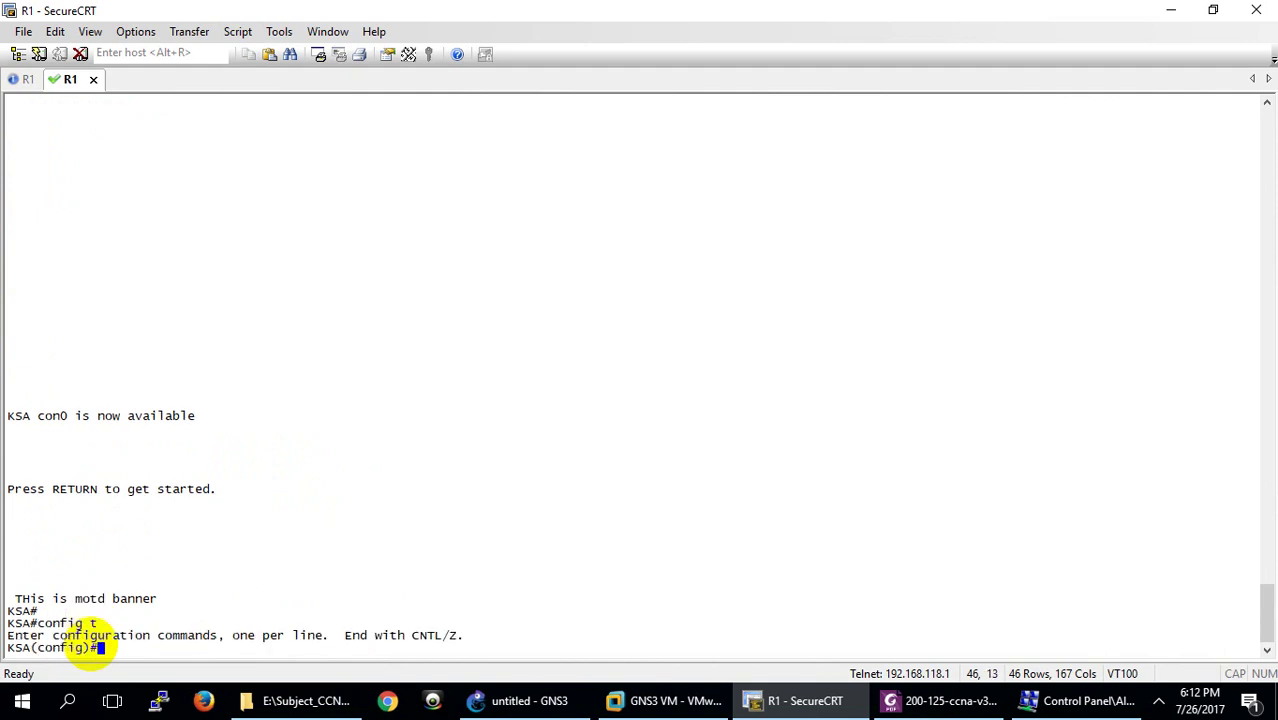
# Set the login banner to 'this is login banner' with & as the delimiter
pyautogui.write('bna')
pyautogui.press('Tab')
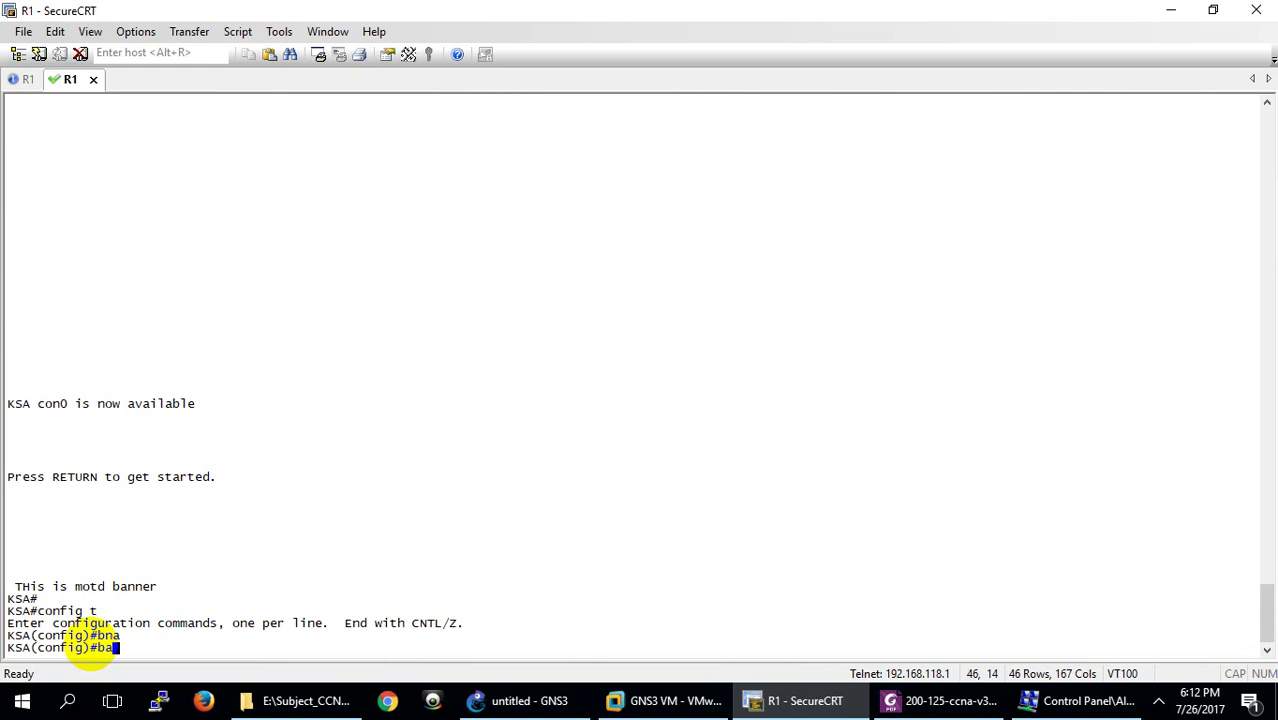
pyautogui.write('n')
pyautogui.press('Tab')
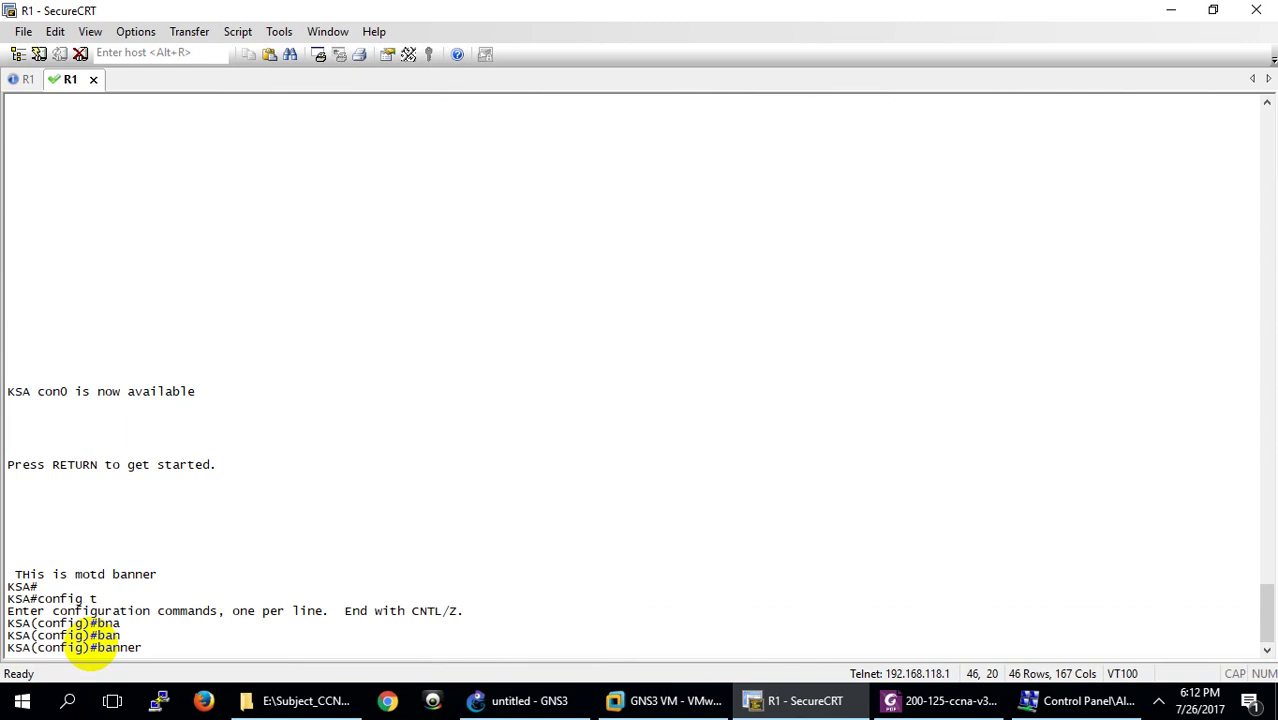
pyautogui.write('lo')
pyautogui.press('Tab')
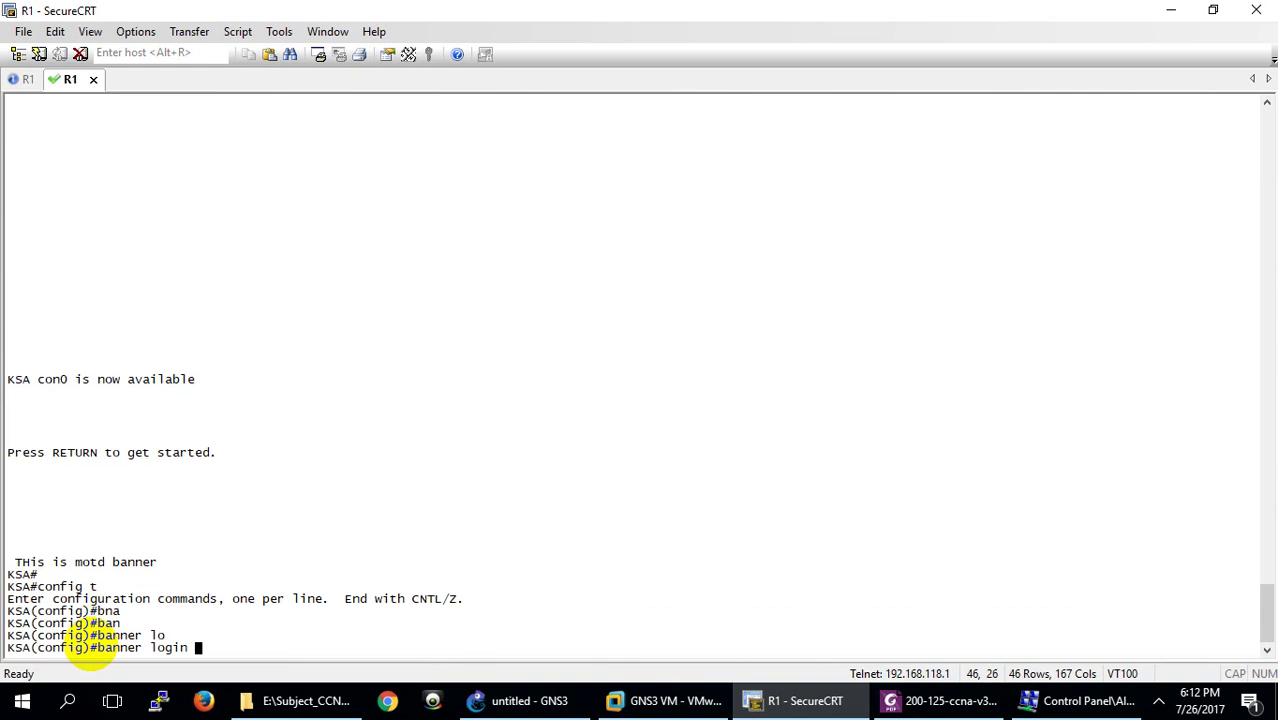
pyautogui.write('& this is login banner')
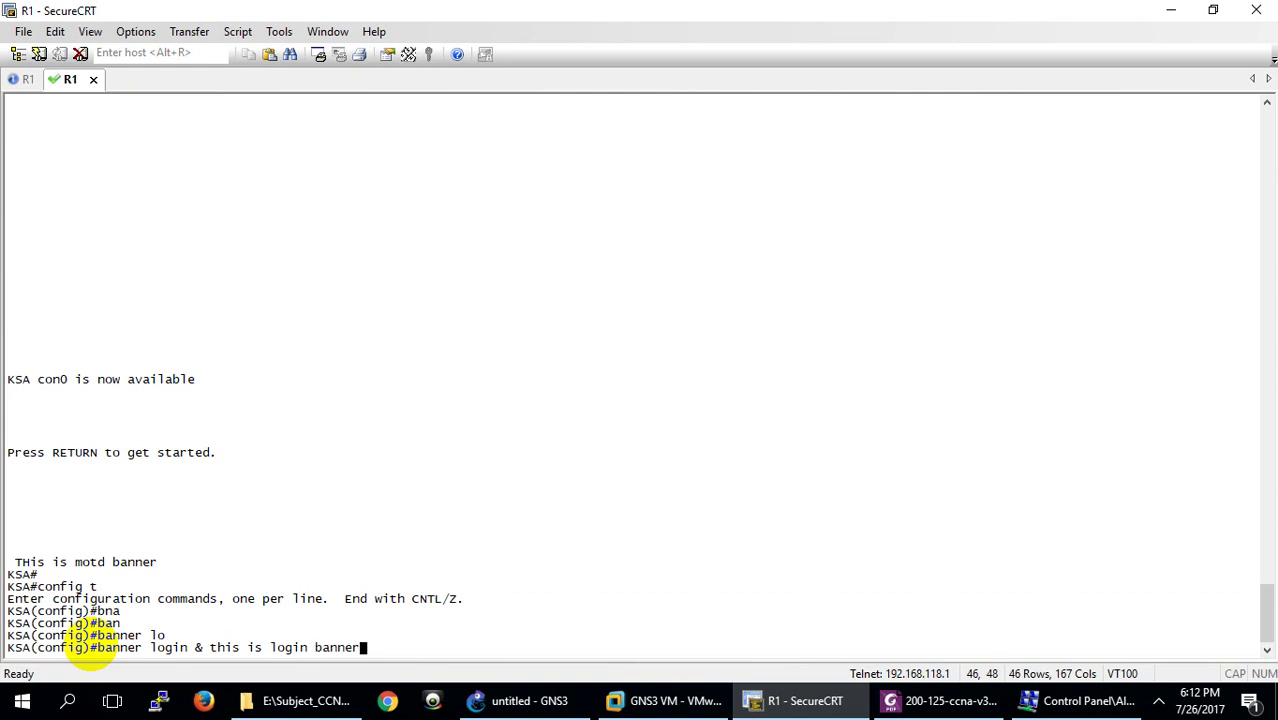
pyautogui.write('&')
pyautogui.press('Return')
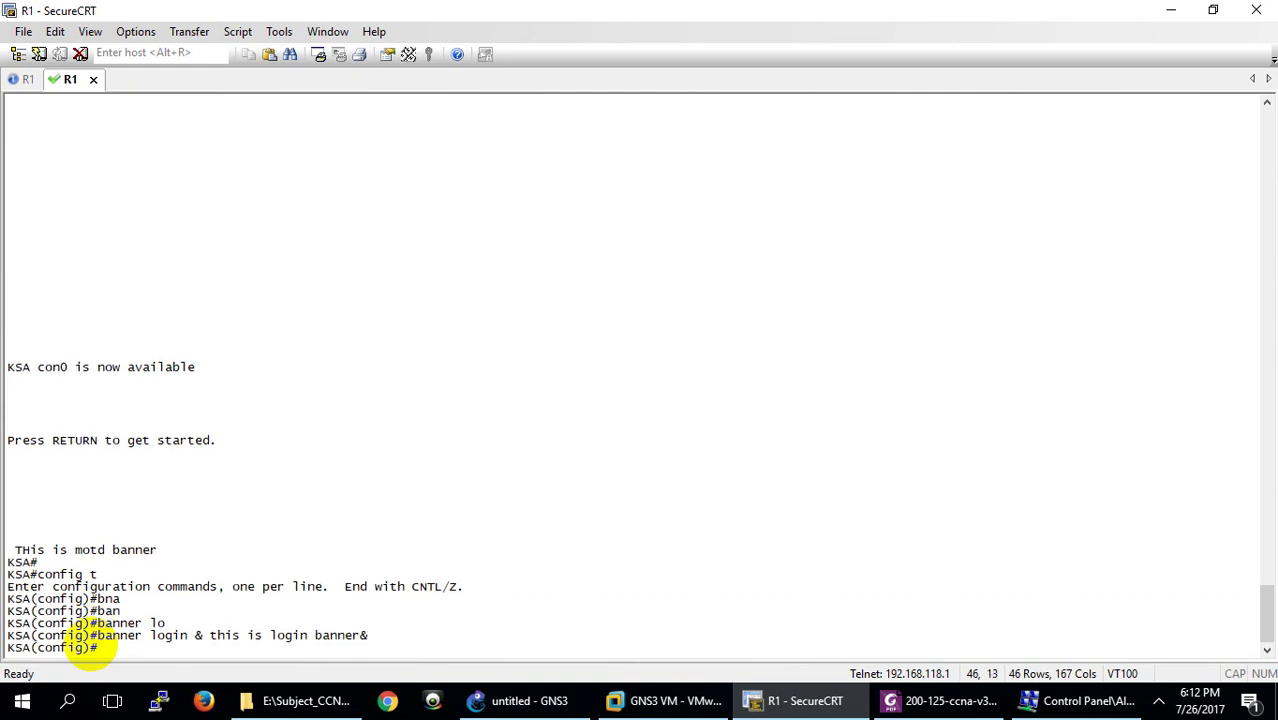
# Leave configuration mode, log out, and start a new console session
pyautogui.hotkey('ctrl', 'z')
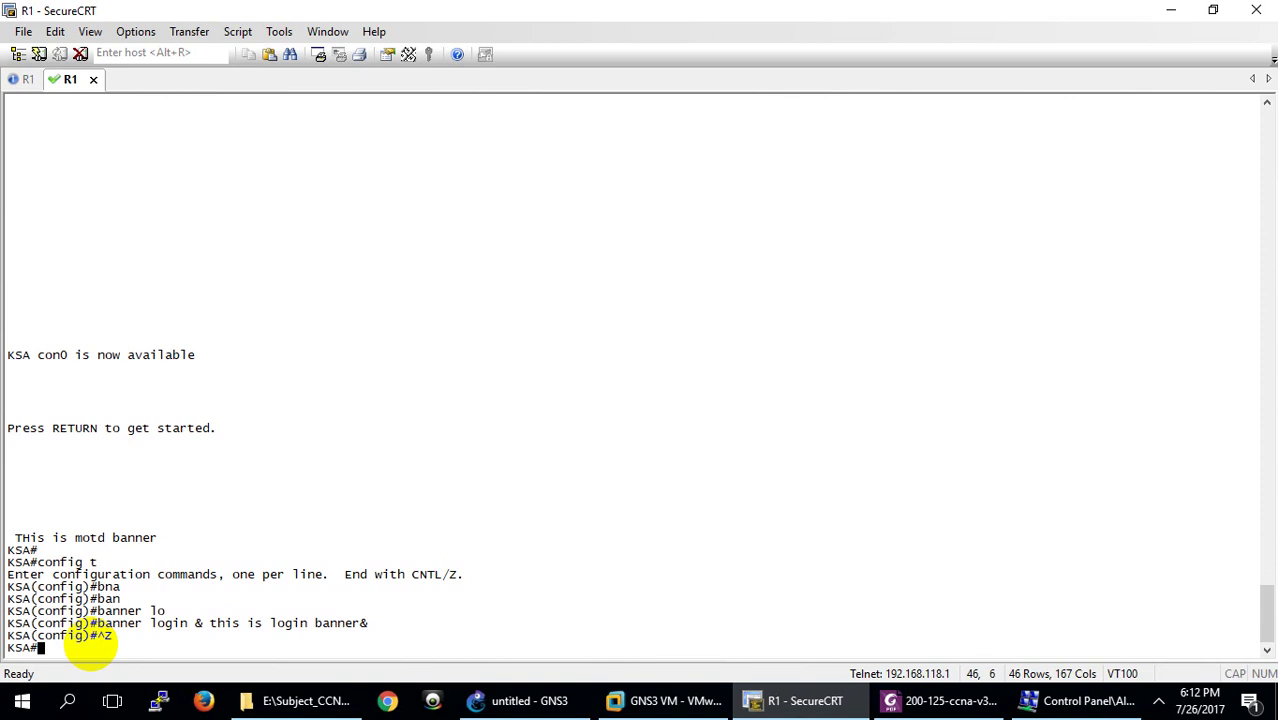
pyautogui.write('exit')
pyautogui.press('Return')
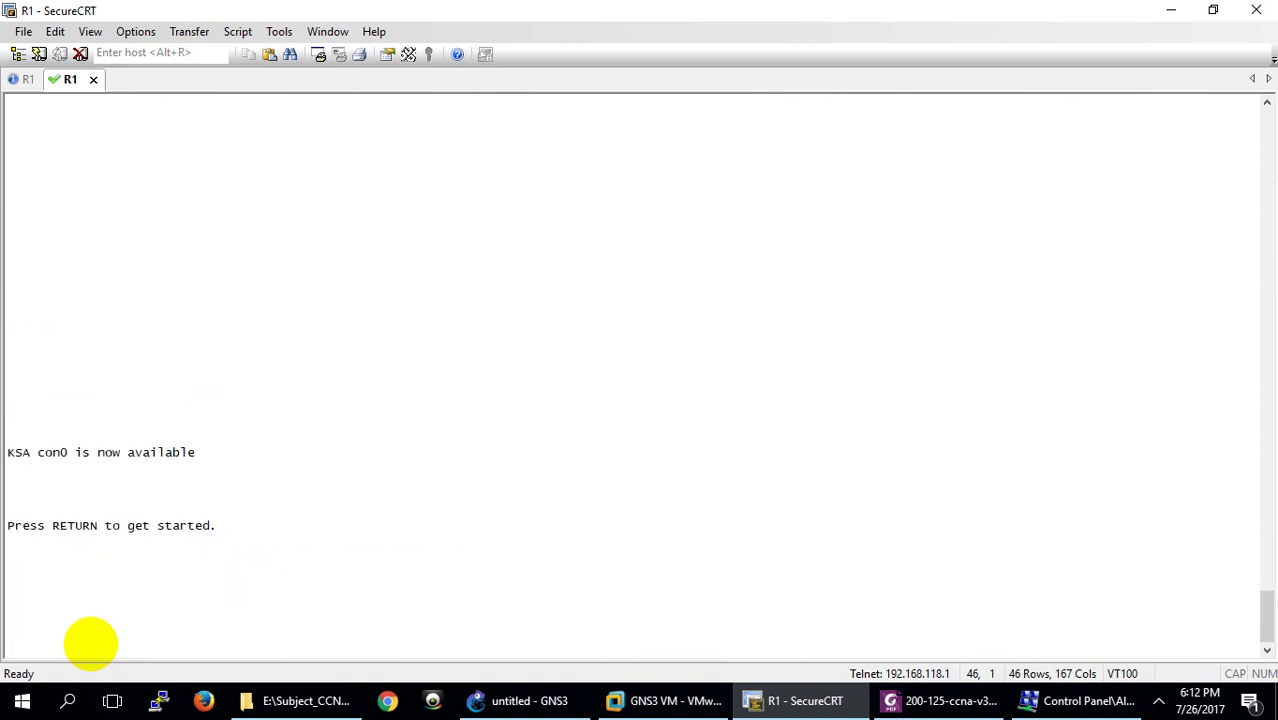
pyautogui.press('Return')
pyautogui.press('Return')
pyautogui.press('Return')
pyautogui.press('Return')
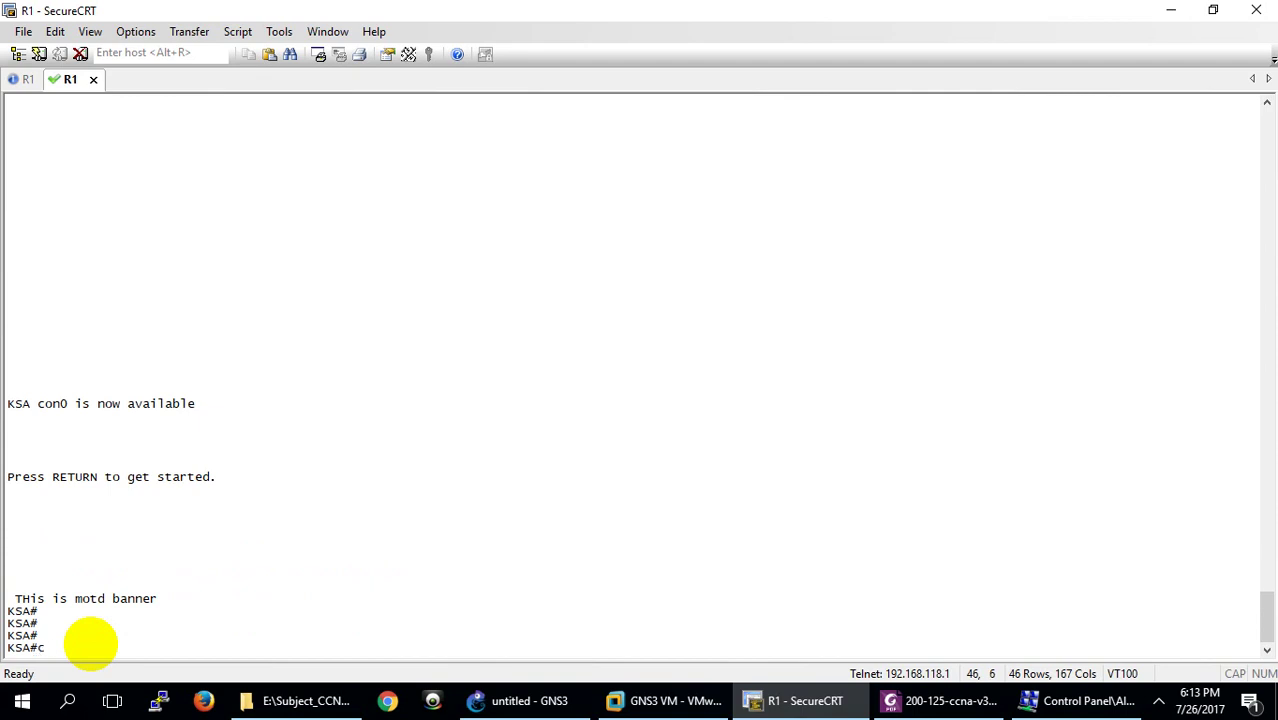
# Set a password on console line 0 and require login
pyautogui.write('config t')
pyautogui.press('Return')
pyautogui.write('lin')
pyautogui.press('Tab')
pyautogui.write('co')
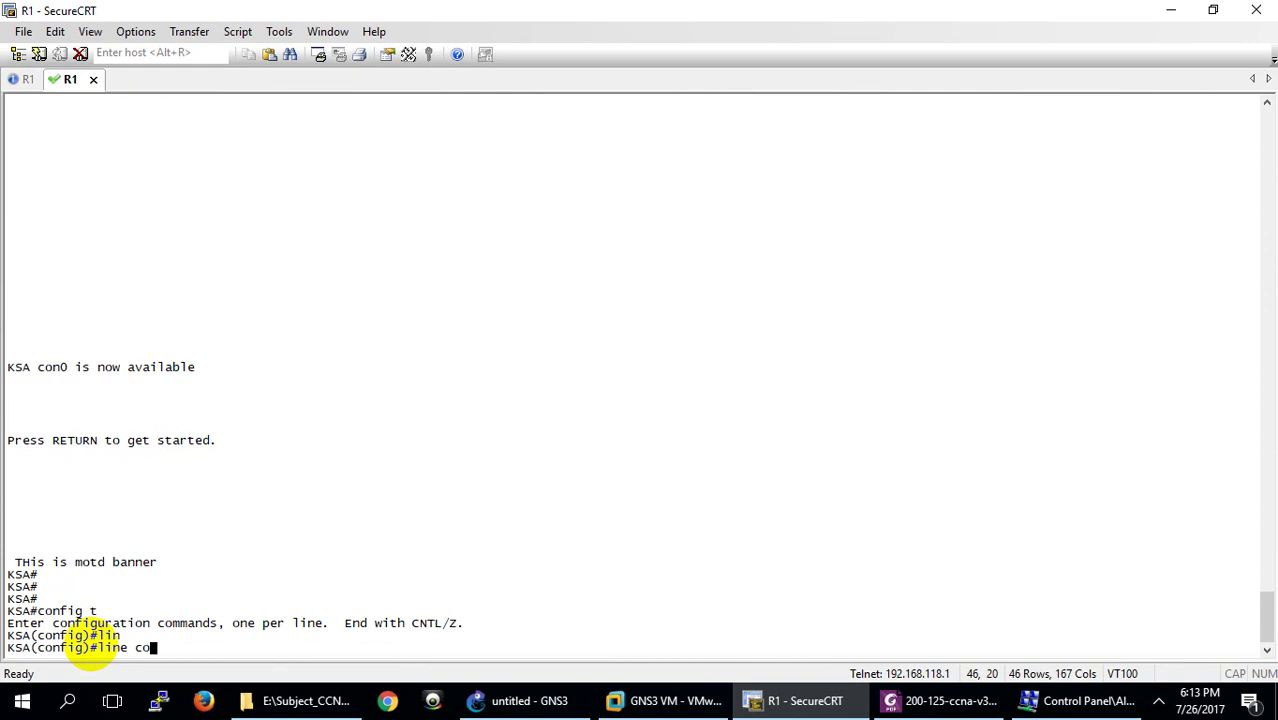
pyautogui.press('Tab')
pyautogui.write('0')
pyautogui.press('Return')
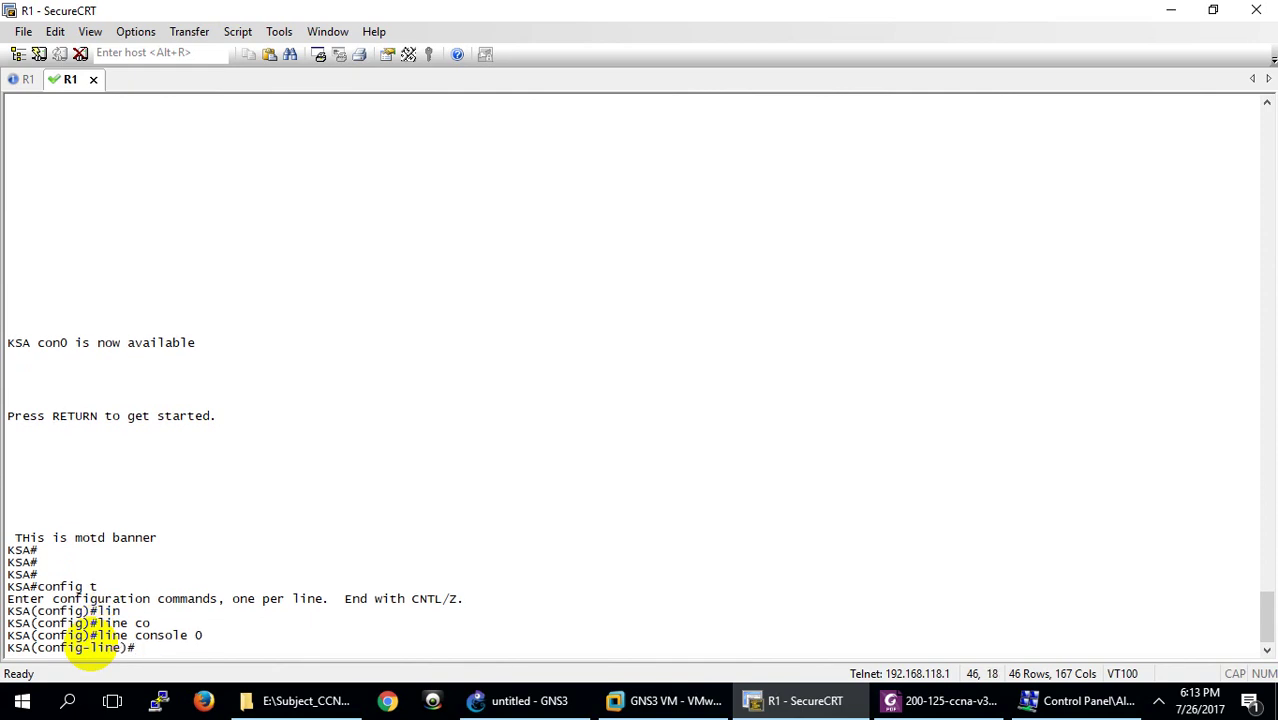
pyautogui.write('pass')
pyautogui.press('Tab')
pyautogui.write('1')
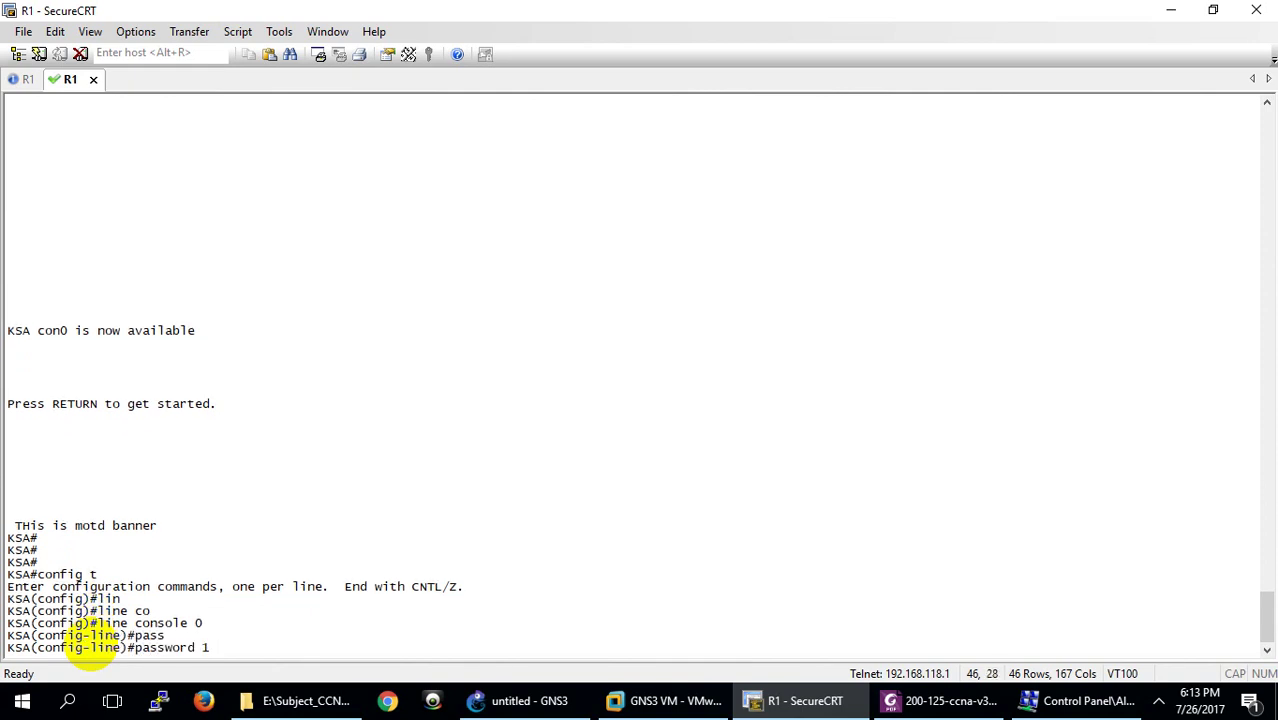
pyautogui.write('23')
pyautogui.press('Return')
pyautogui.write('login')
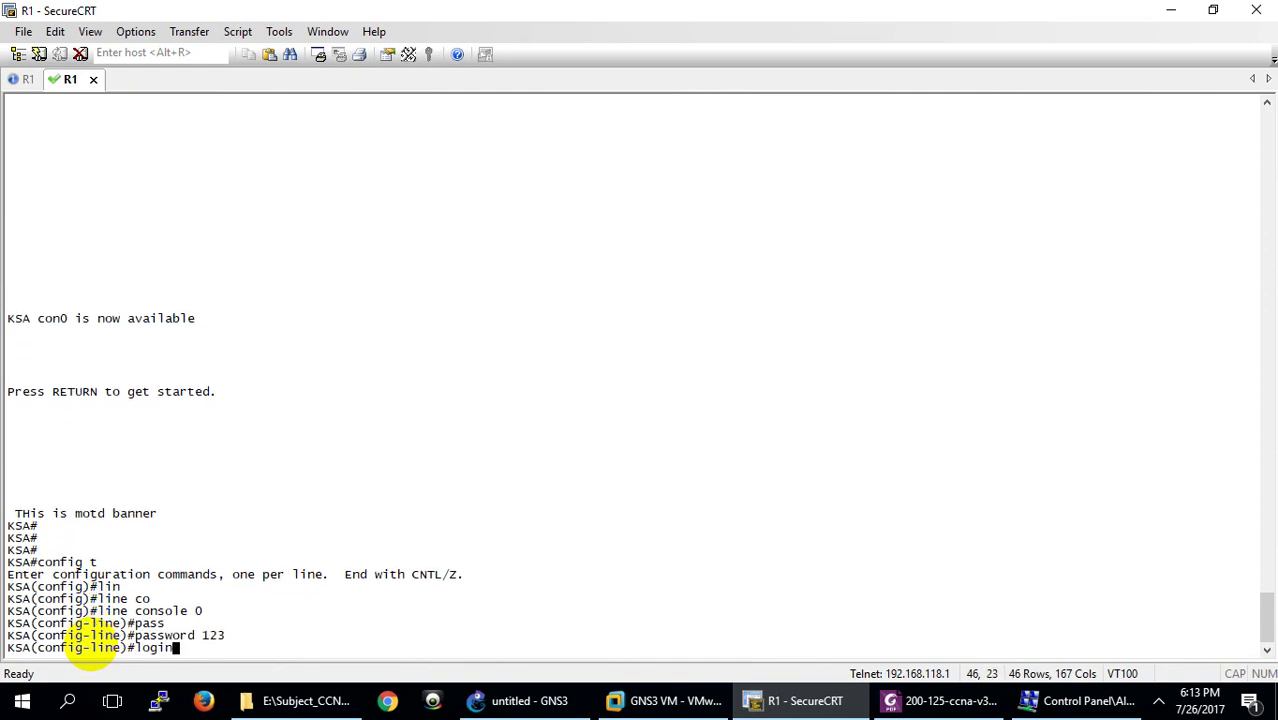
pyautogui.press('Return')
# Log out and start a new console session showing both banners and the password prompt
pyautogui.hotkey('ctrl', 'z')
pyautogui.press('Return')
pyautogui.press('Return')
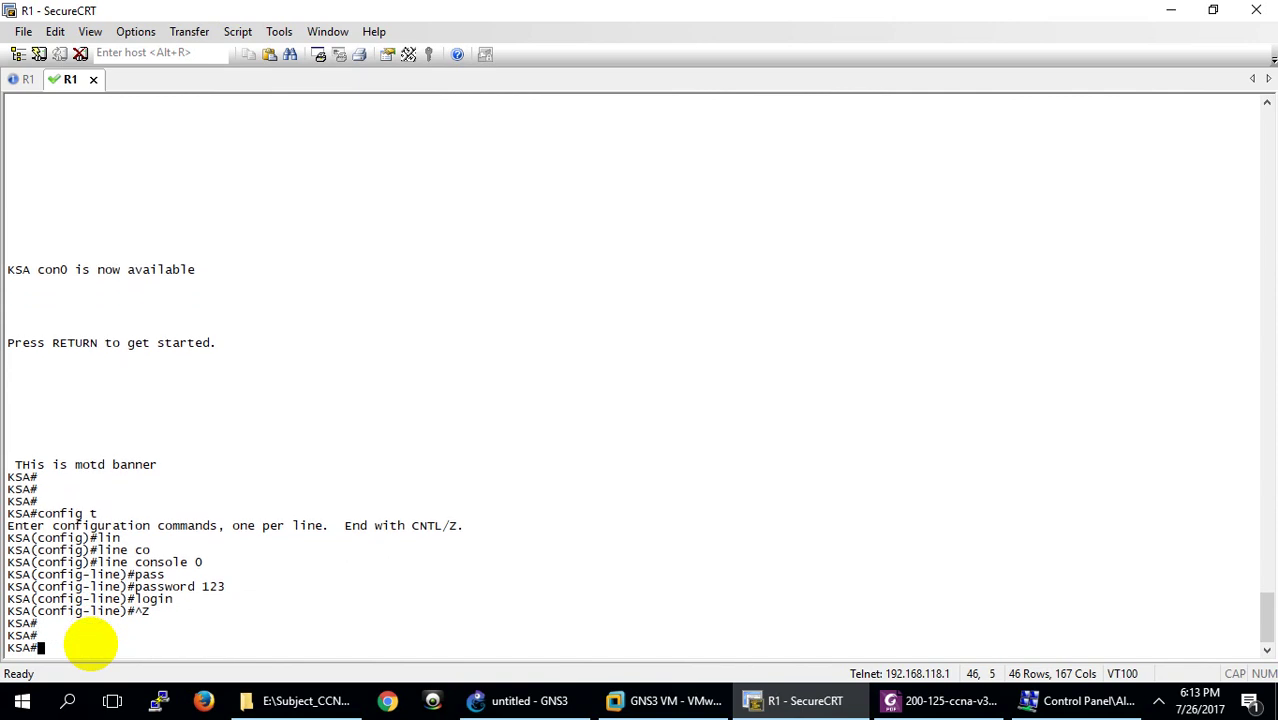
pyautogui.write('exit')
pyautogui.press('Return')
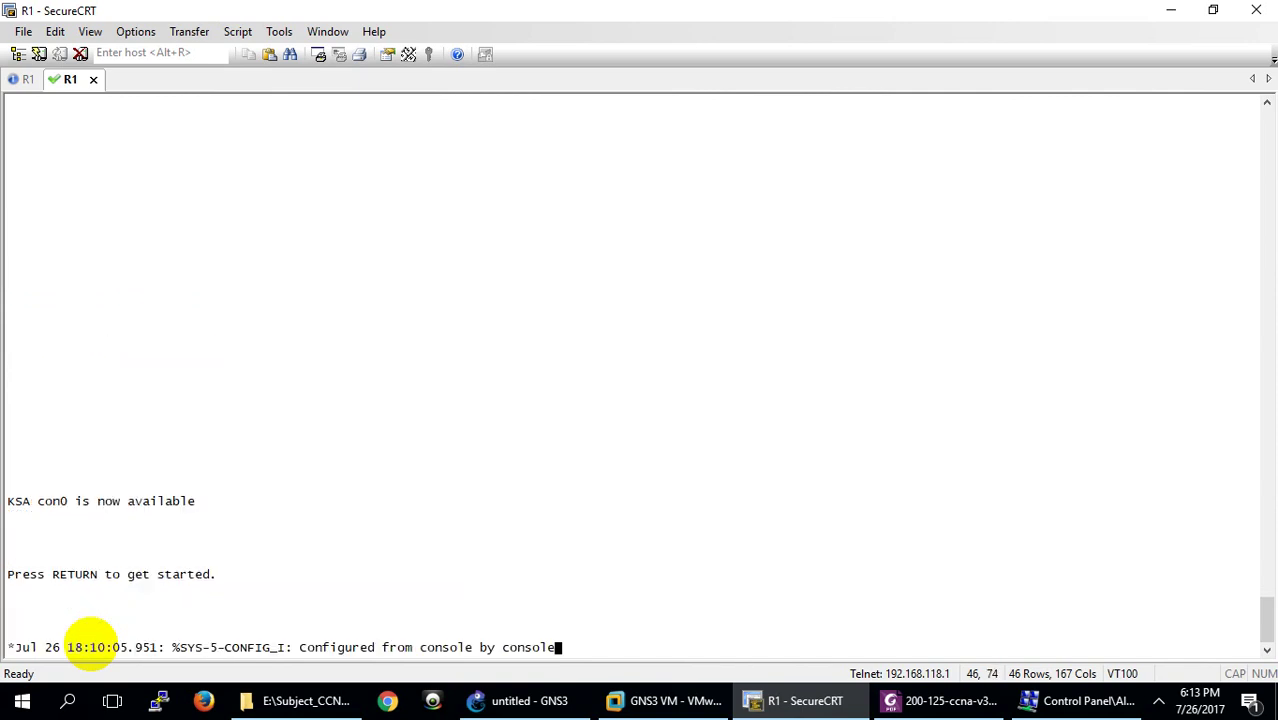
pyautogui.press('Return')
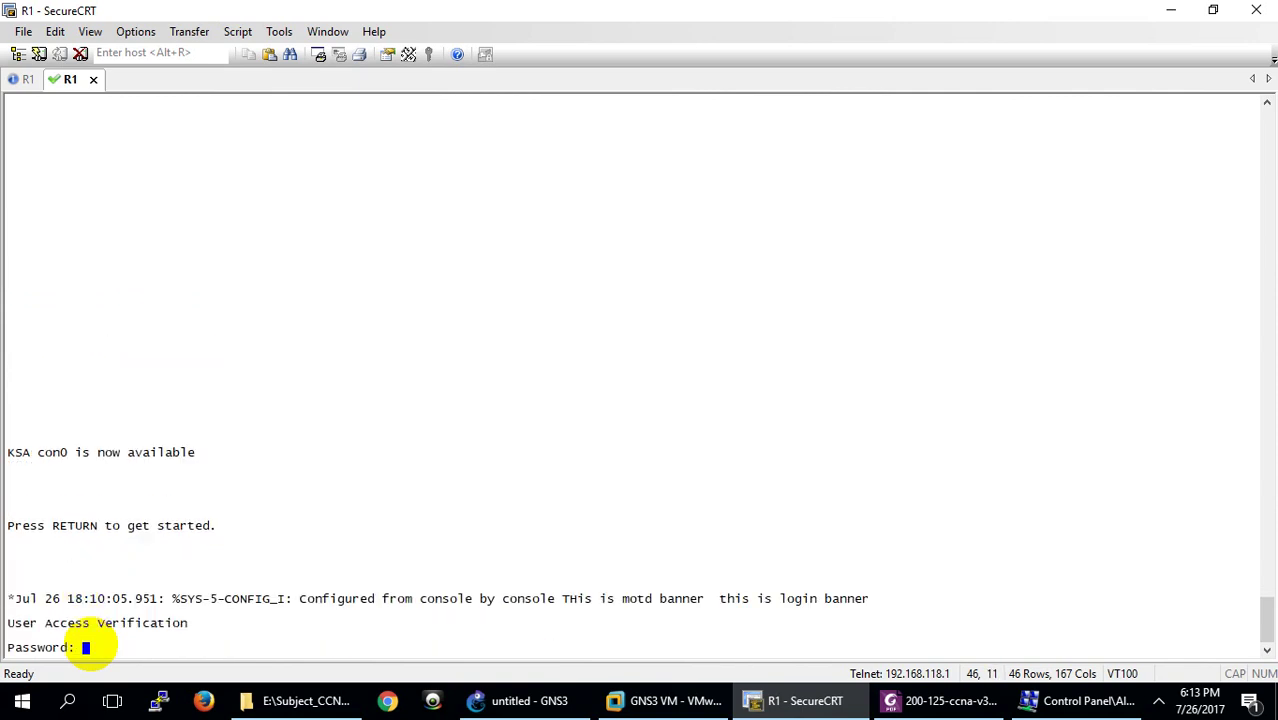
pyautogui.press('Return')
pyautogui.press('Return')
pyautogui.press('Return')
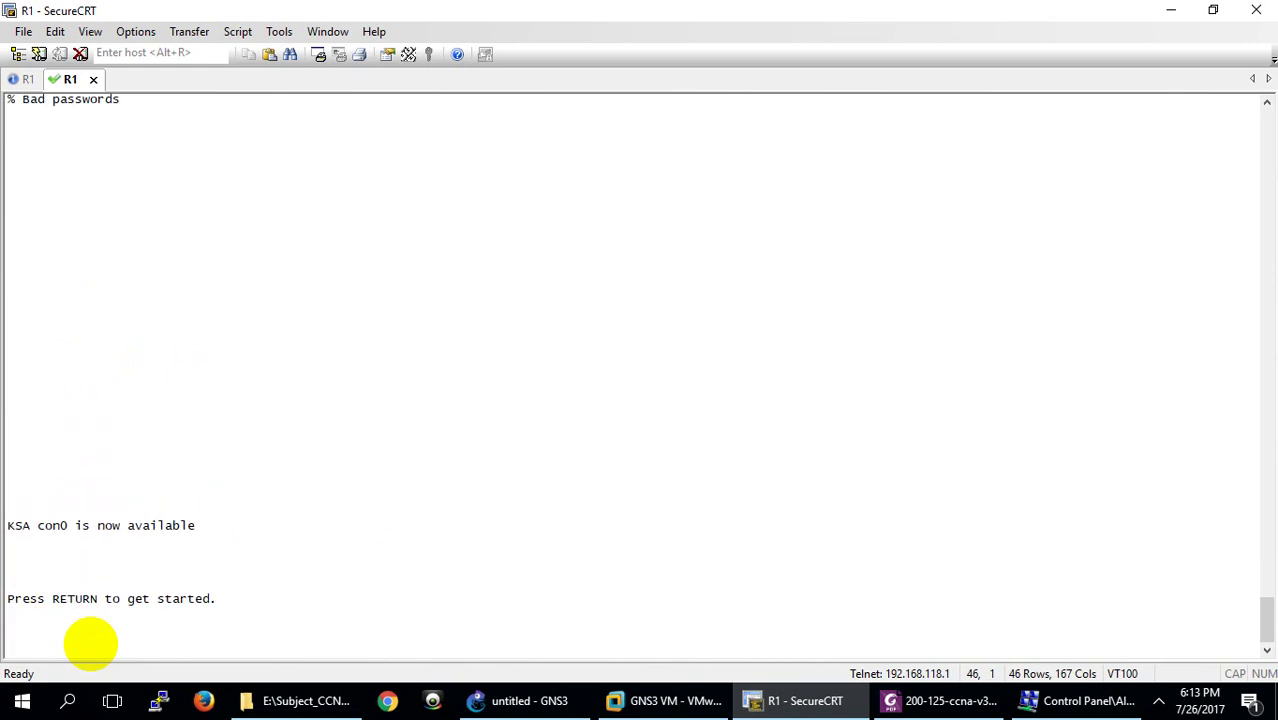
pyautogui.press('Return')
pyautogui.press('Return')
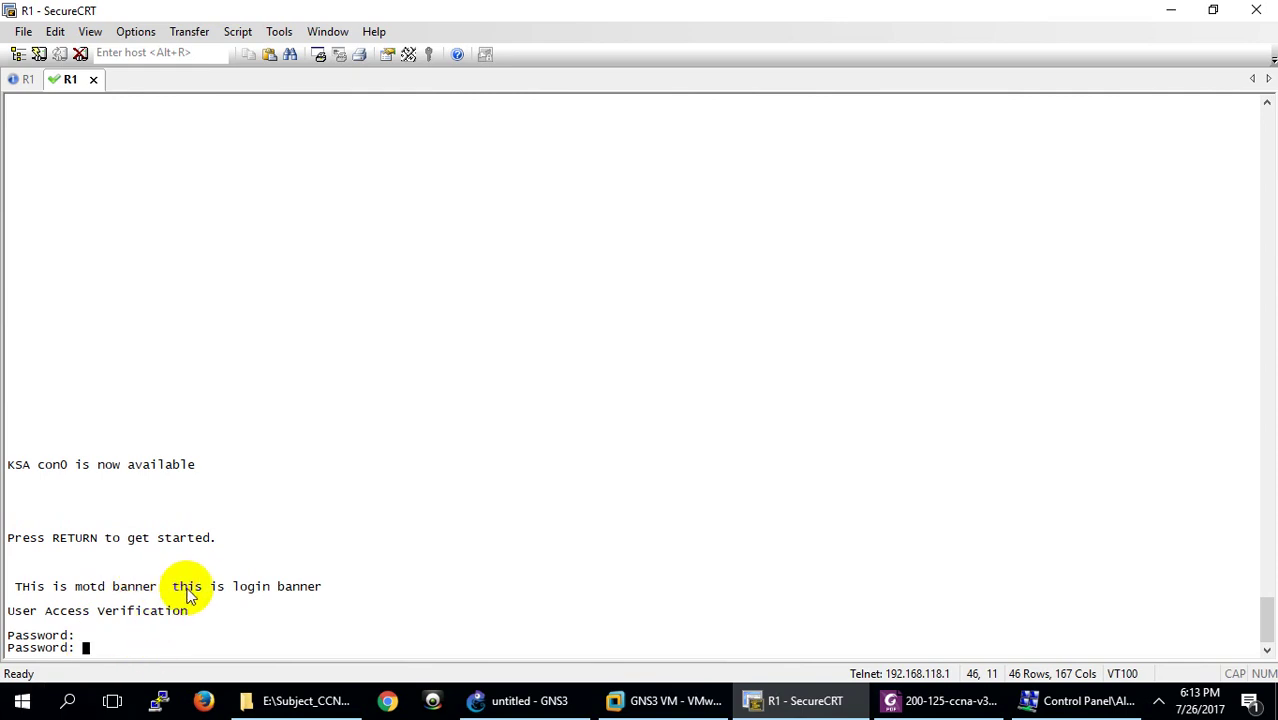
pyautogui.moveTo(180, 588); pyautogui.dragTo(309, 610)
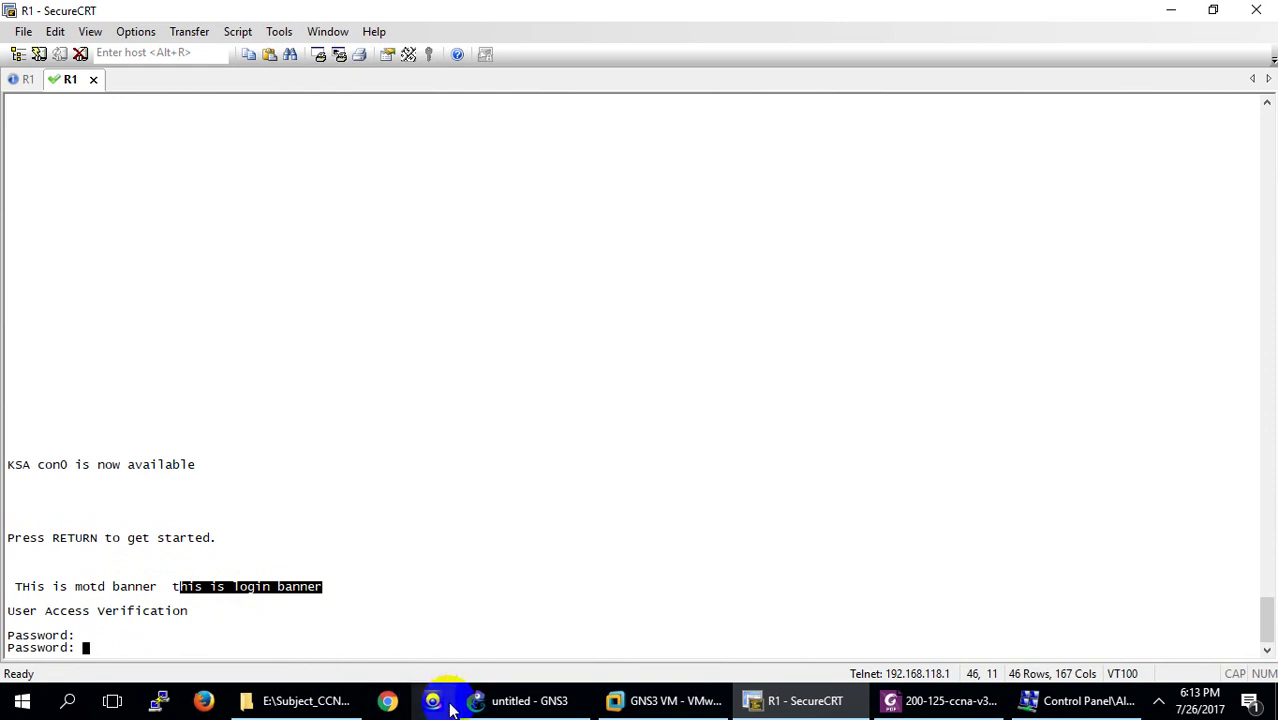
# Open a PuTTY Telnet session to 1.1.1.1 and highlight the displayed banner
pyautogui.click(168, 702)
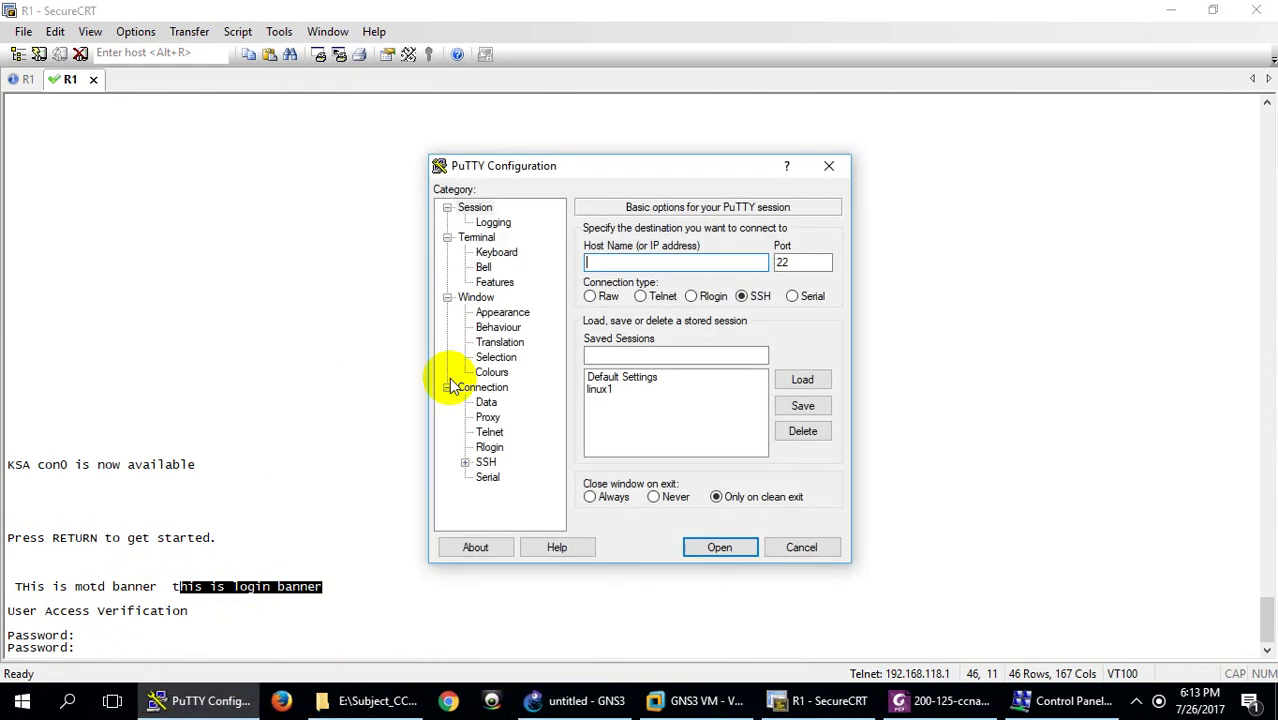
pyautogui.write('1.1.1')
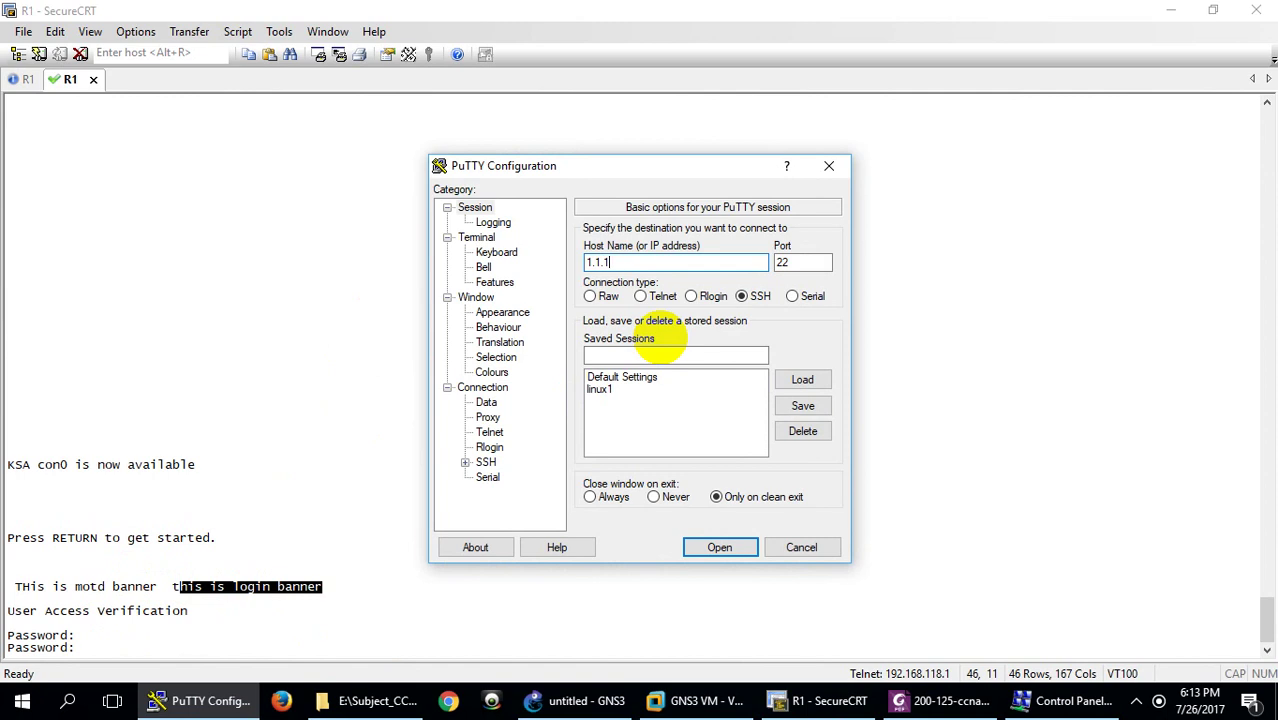
pyautogui.write('.1')
pyautogui.click(660, 296)
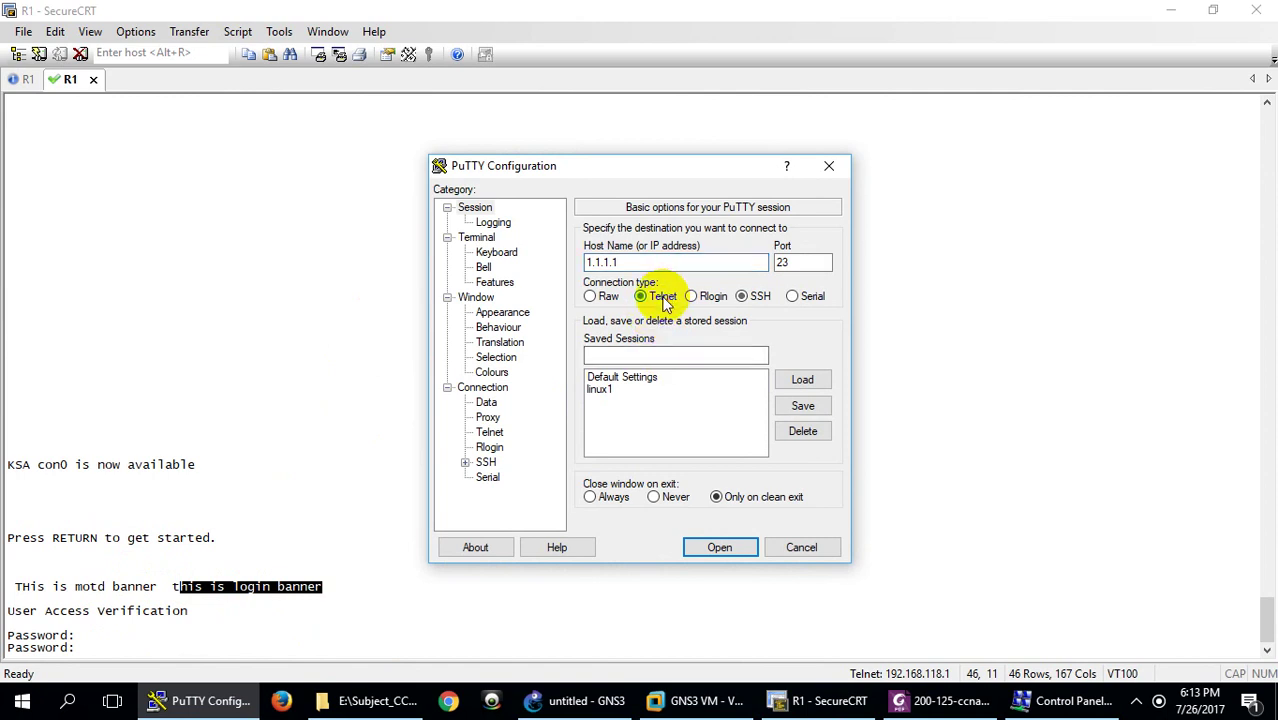
pyautogui.click(716, 548)
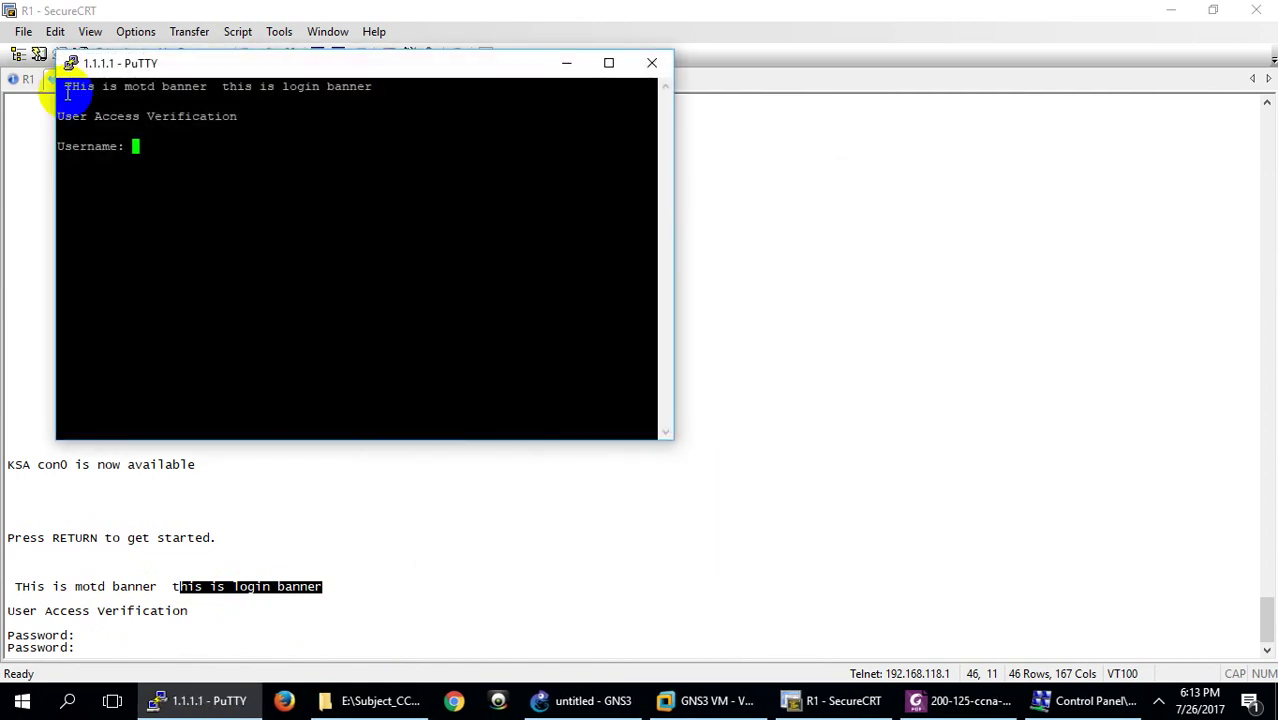
pyautogui.moveTo(81, 100); pyautogui.dragTo(341, 91)
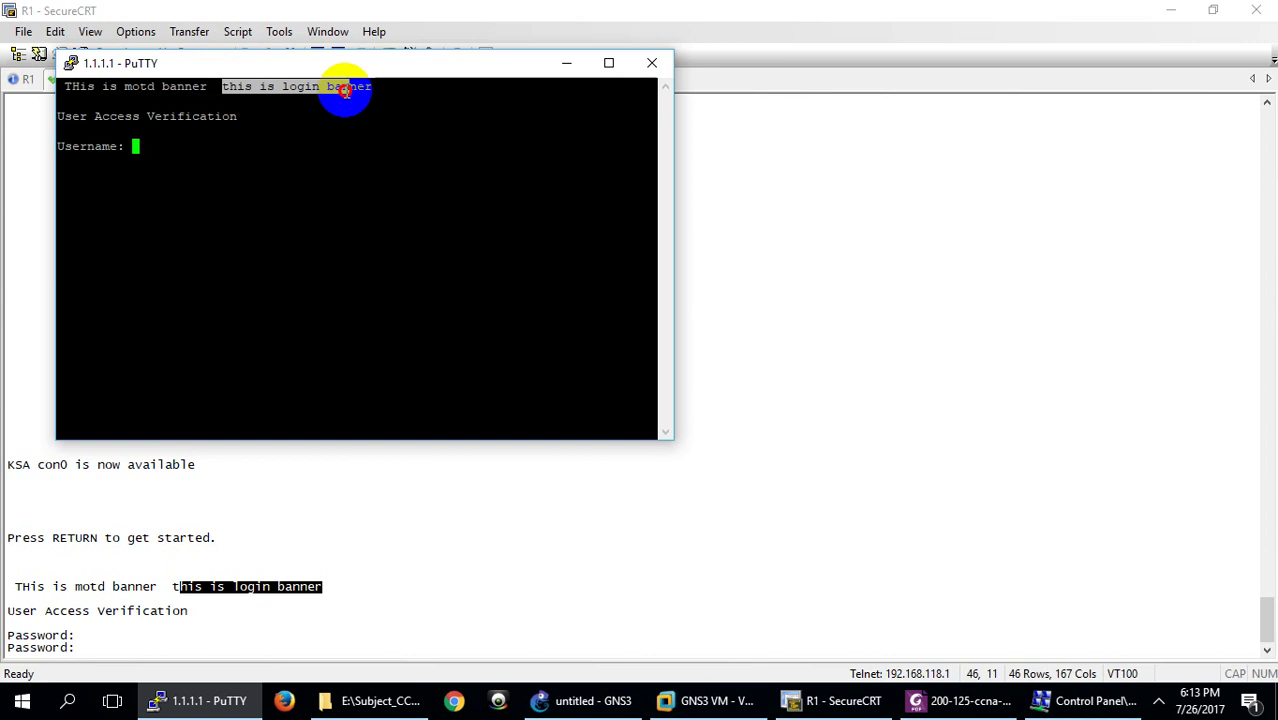
# Minimize PuTTY and highlight the motd and login banner text on the SecureCRT console
pyautogui.click(569, 62)
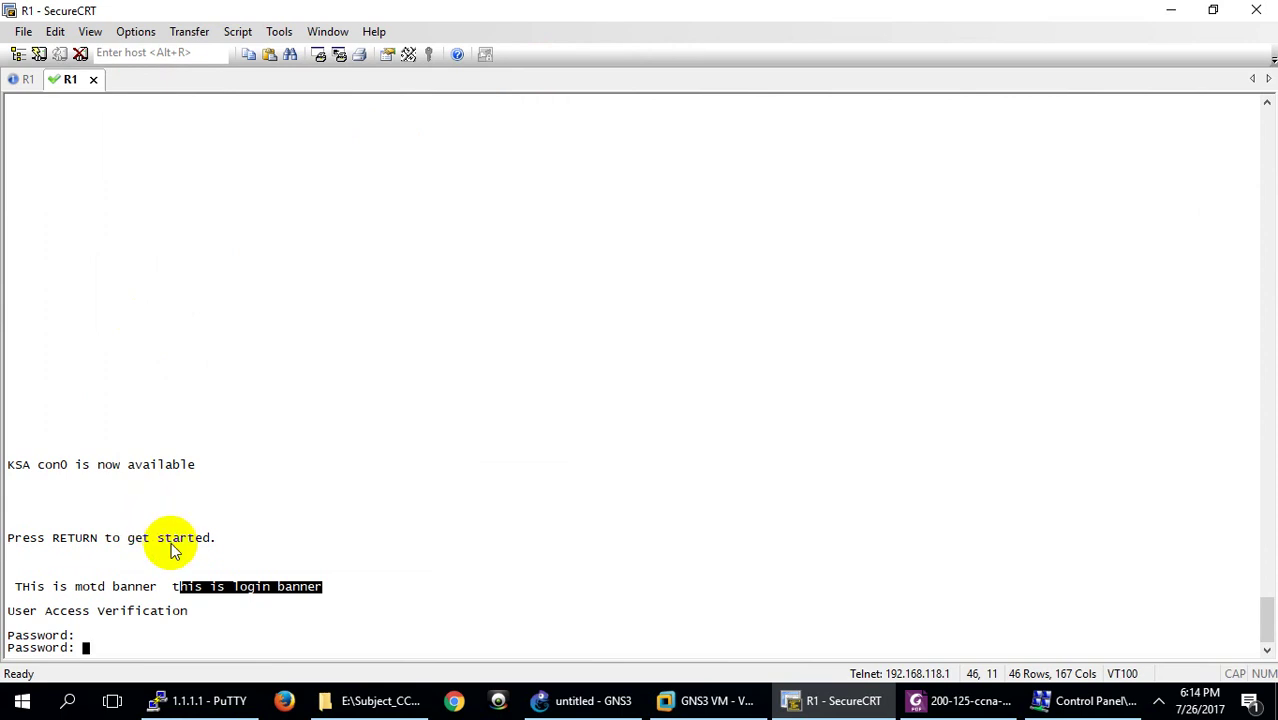
pyautogui.moveTo(322, 586); pyautogui.dragTo(250, 590)
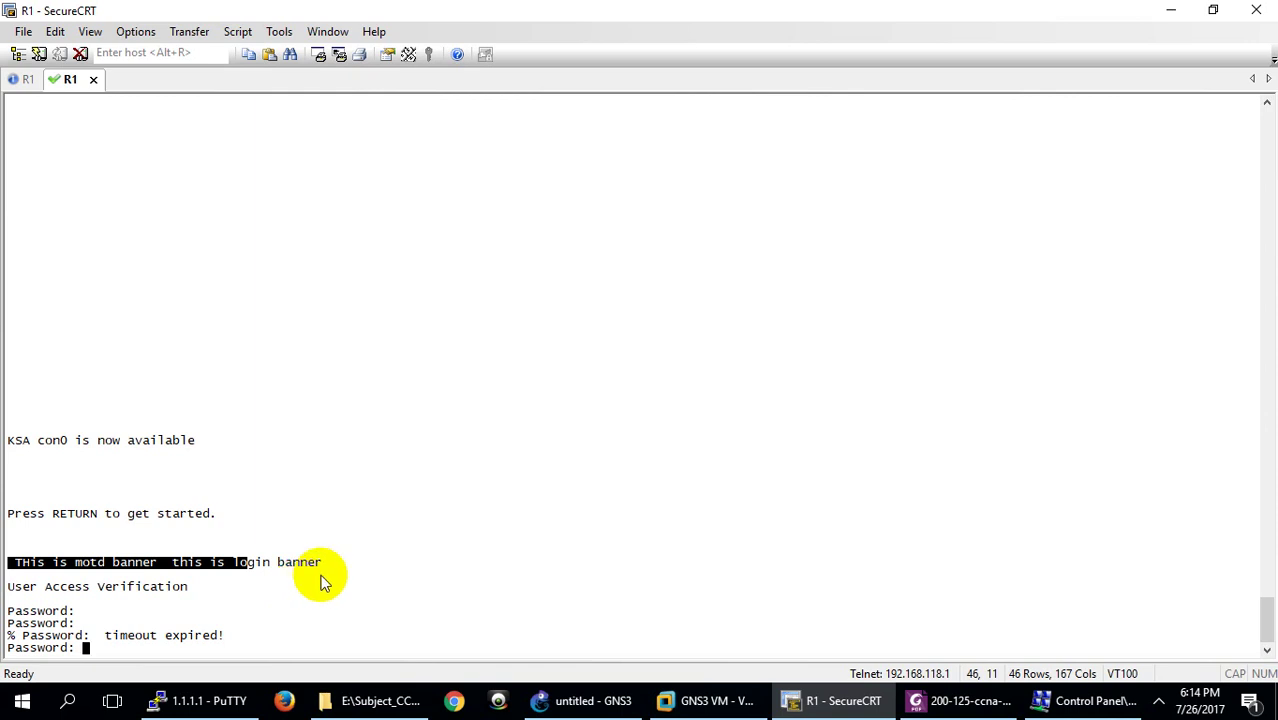
pyautogui.moveTo(316, 562); pyautogui.dragTo(263, 570)
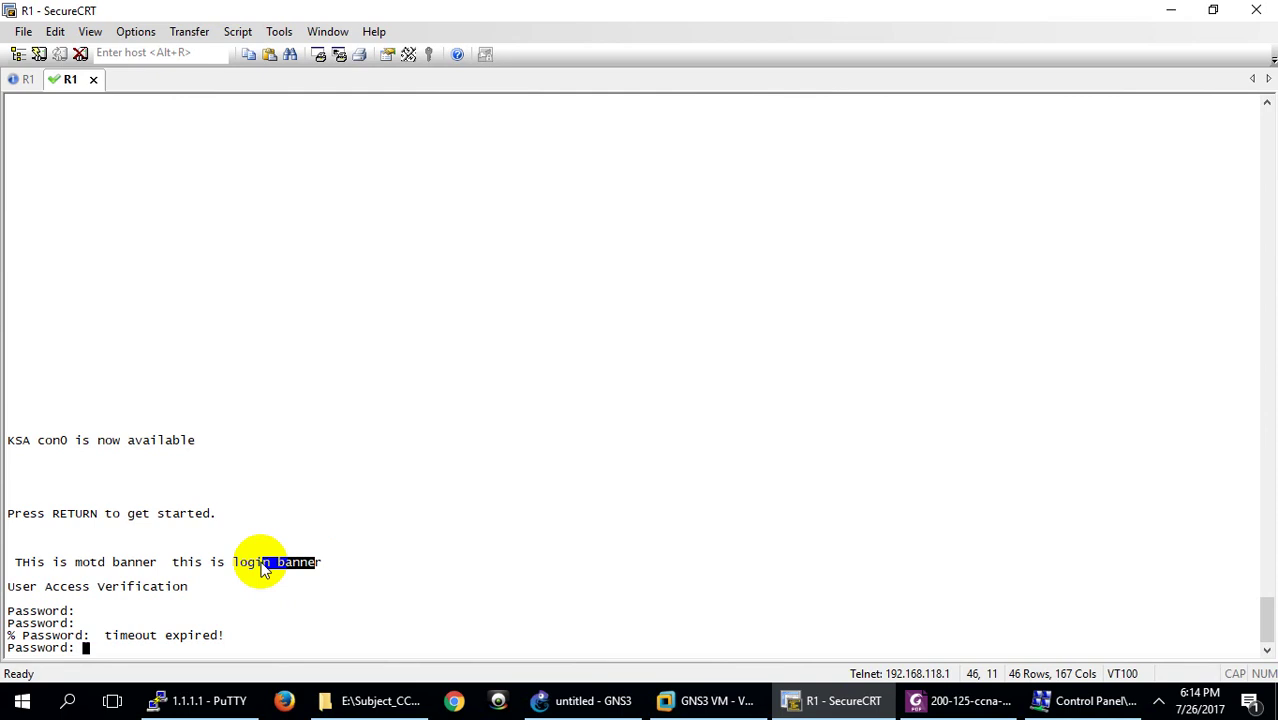
# Log in at the console password prompt and enter global configuration mode with config t
pyautogui.press('Return')
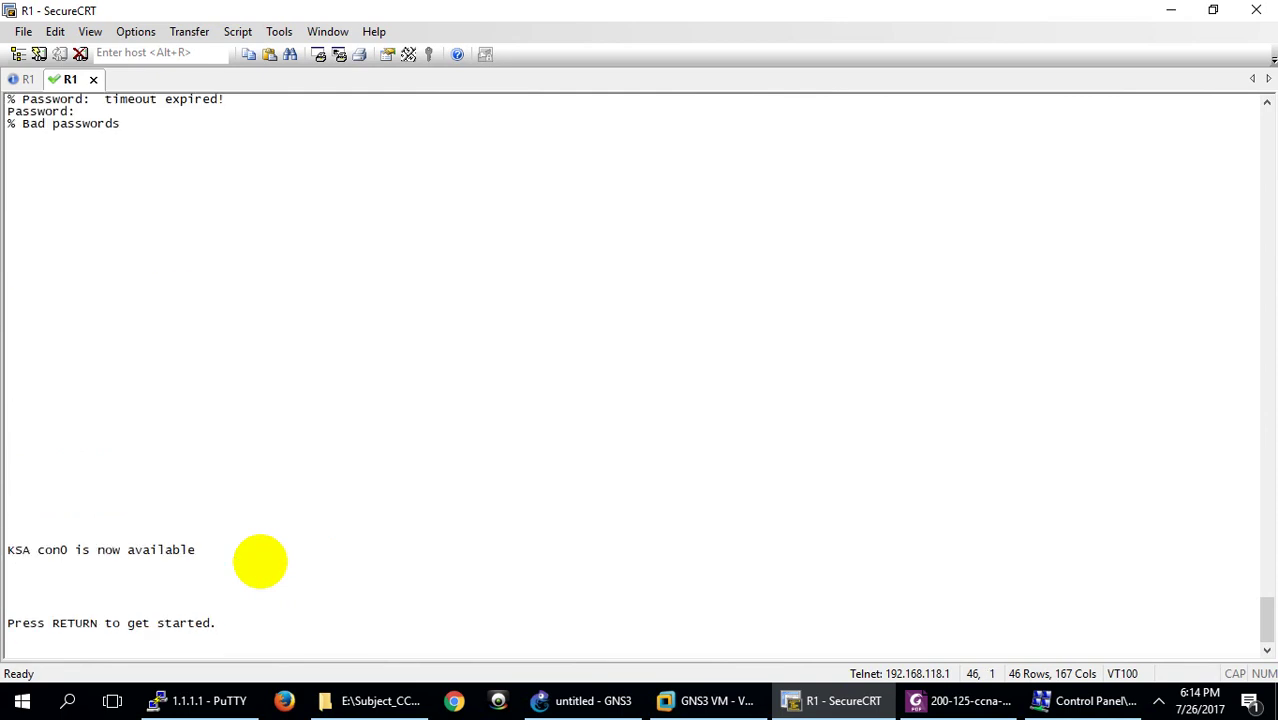
pyautogui.press('Return')
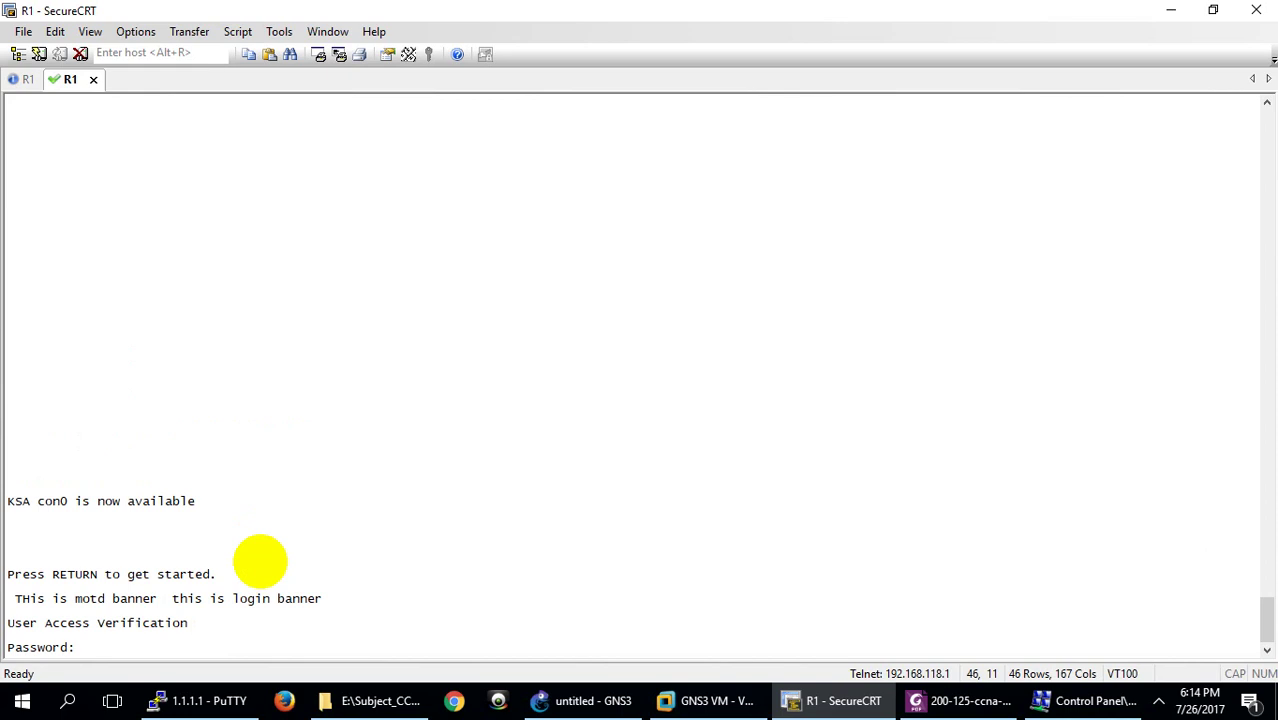
pyautogui.press('Return')
pyautogui.press('Return')
pyautogui.press('Return')
pyautogui.press('Return')
pyautogui.press('Return')
pyautogui.press('Return')
pyautogui.press('Return')
pyautogui.press('Return')
pyautogui.press('Return')
pyautogui.press('Return')
pyautogui.press('Return')
pyautogui.press('Return')
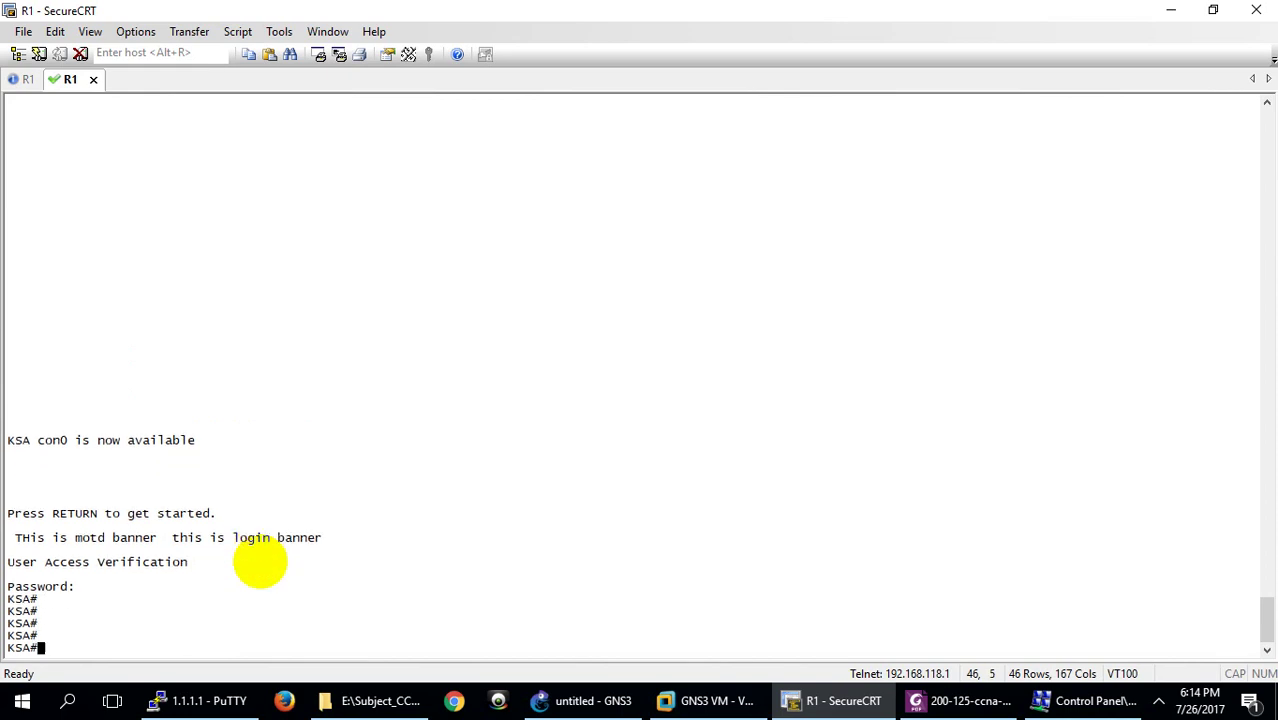
pyautogui.press('Return')
pyautogui.press('Return')
pyautogui.press('Return')
pyautogui.press('Return')
pyautogui.press('Return')
pyautogui.press('Return')
pyautogui.press('Return')
pyautogui.press('Return')
pyautogui.press('Return')
pyautogui.press('Return')
pyautogui.press('Return')
pyautogui.press('Return')
pyautogui.press('Return')
pyautogui.press('Return')
pyautogui.press('Return')
pyautogui.press('Return')
pyautogui.press('Return')
pyautogui.press('Return')
pyautogui.press('Return')
pyautogui.press('Return')
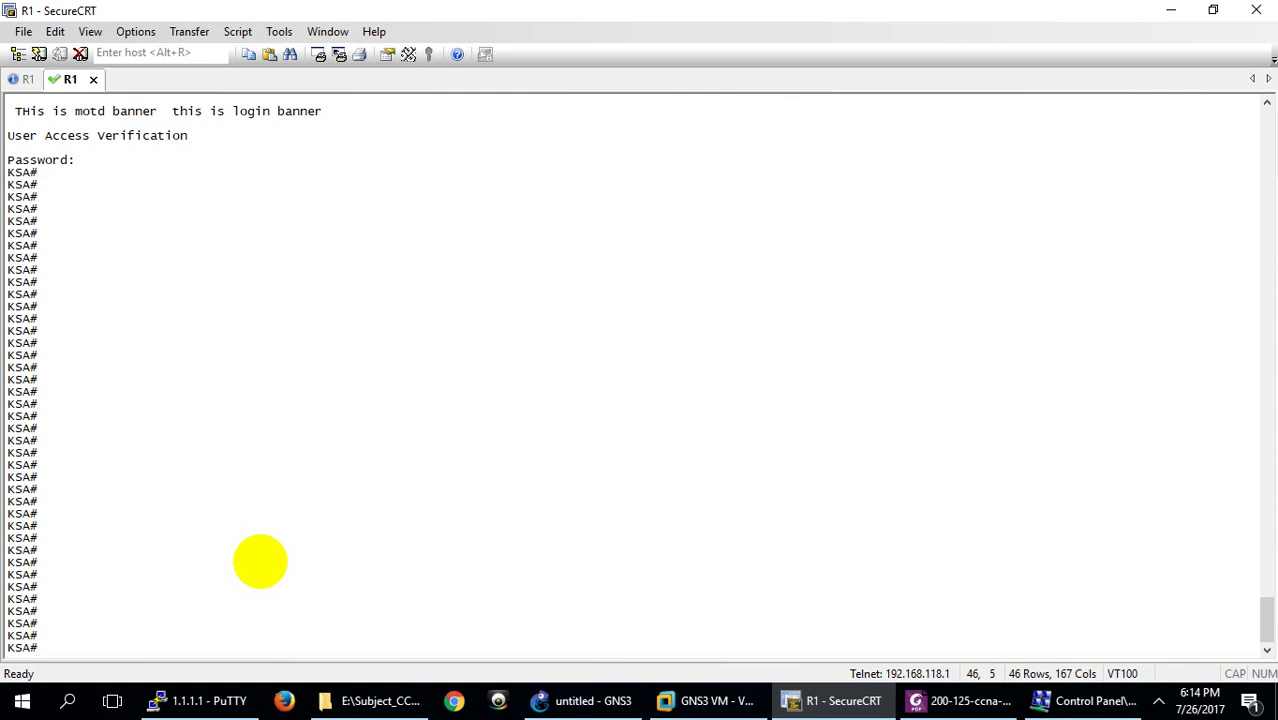
pyautogui.write('config t')
pyautogui.press('Return')
pyautogui.press('Return')
pyautogui.press('Return')
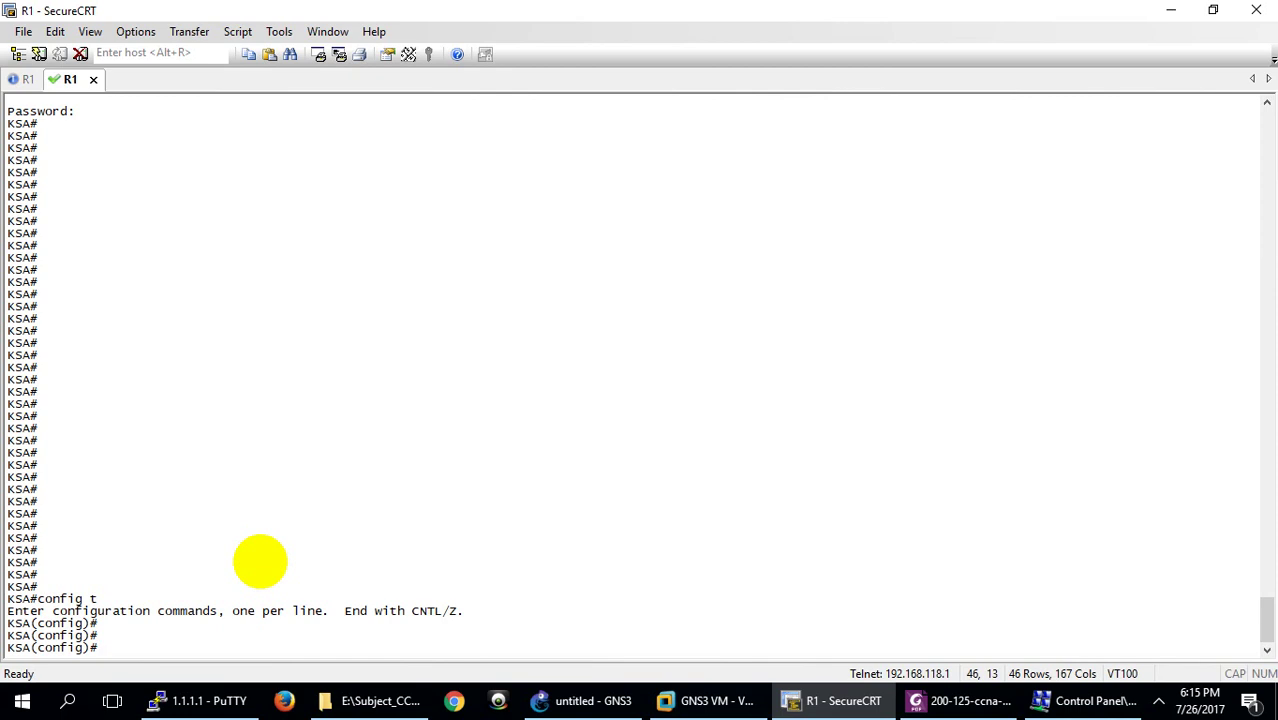
# Set the router's domain name to ksa.com
pyautogui.write('ip domain-nam')
pyautogui.press('Tab')
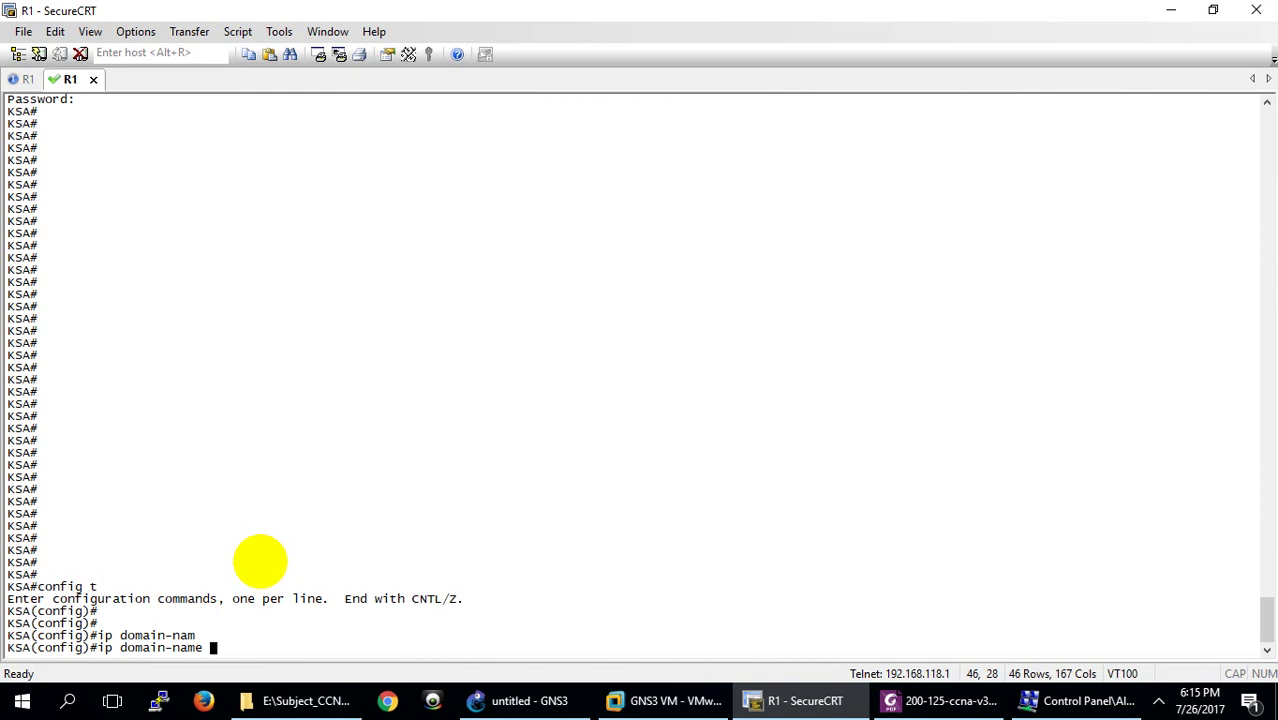
pyautogui.write('ksa.com')
pyautogui.press('Return')
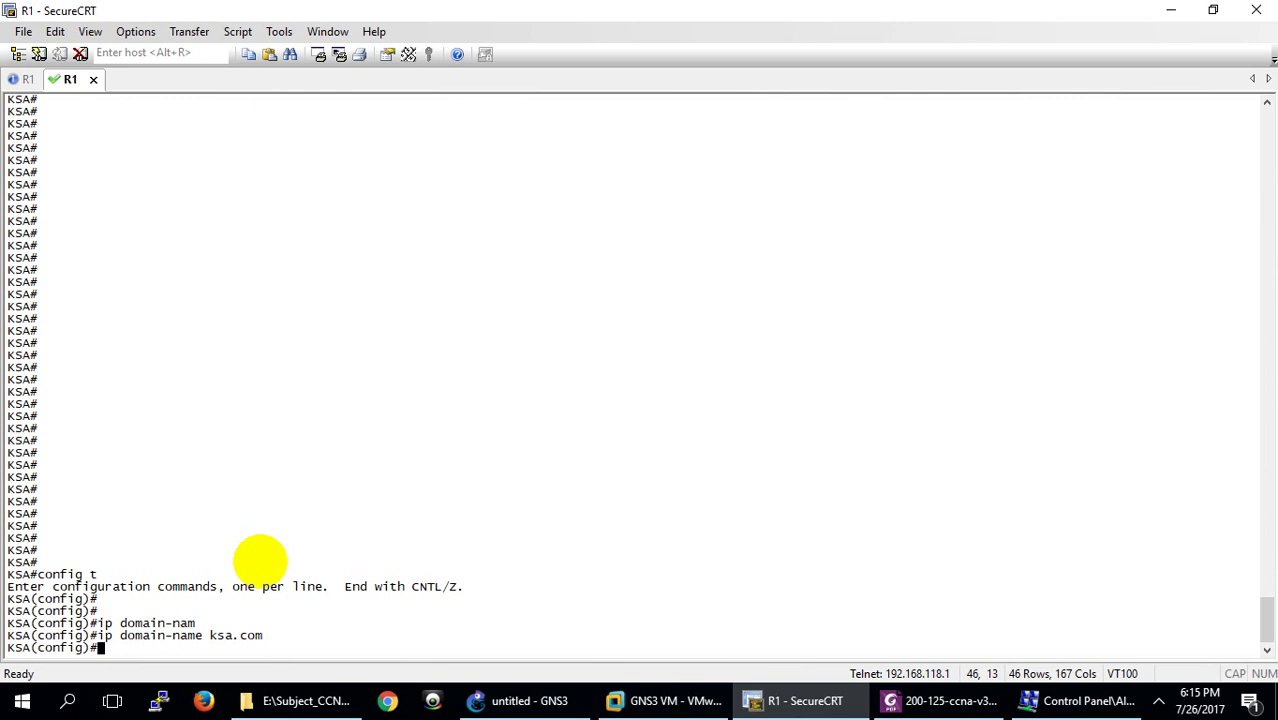
# Create the local user admin with a password
pyautogui.write('user')
pyautogui.press('Tab')
pyautogui.write('na')
pyautogui.press('Tab')
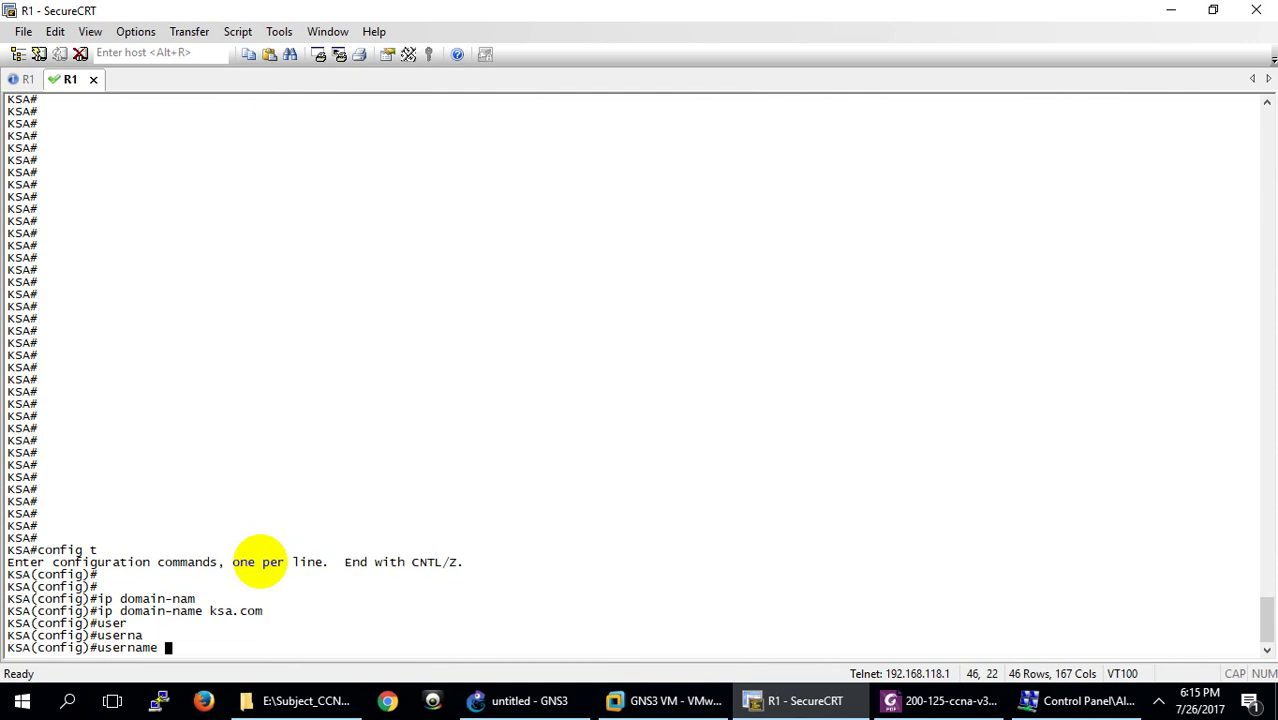
pyautogui.write('admin pass')
pyautogui.press('Tab')
pyautogui.write('123')
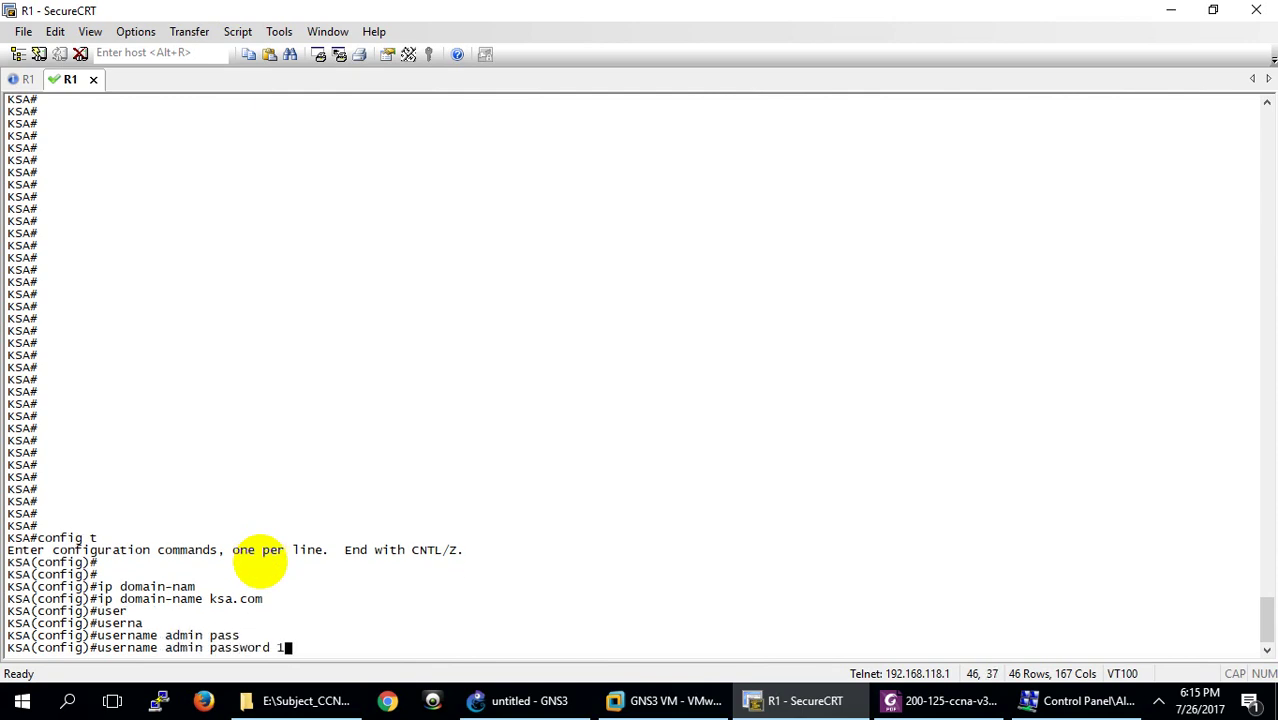
pyautogui.press('Return')
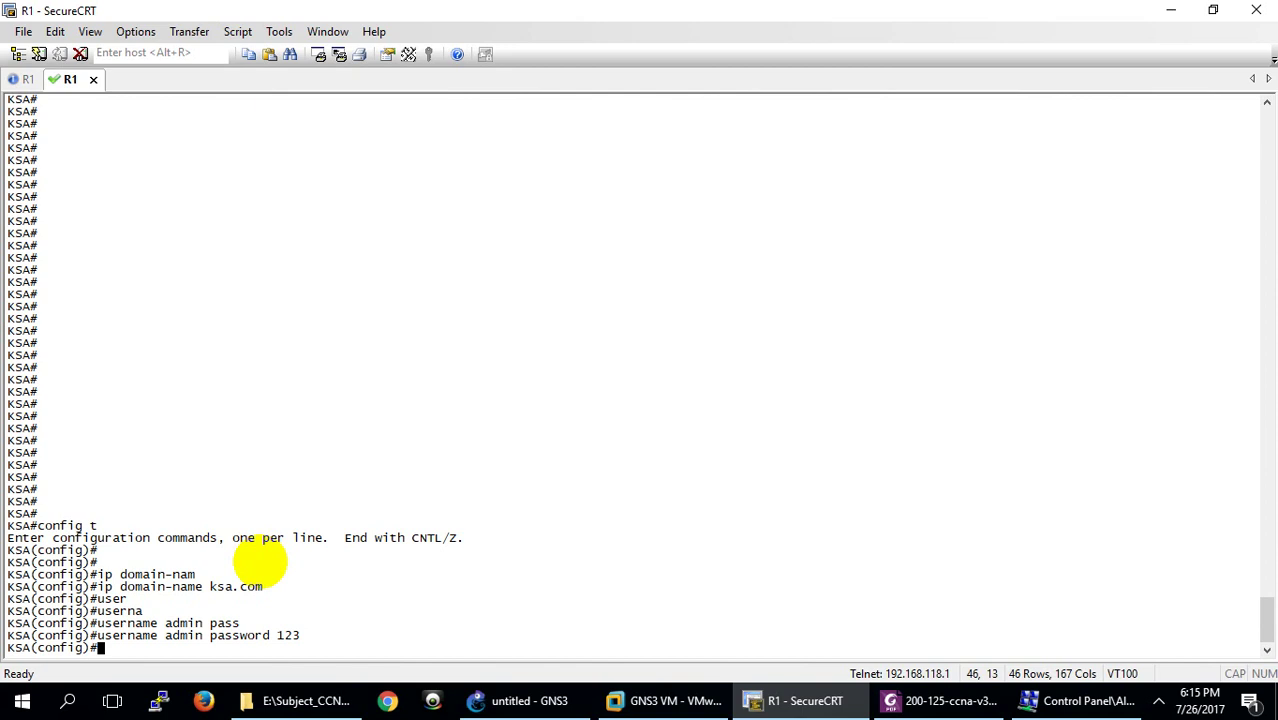
pyautogui.write('cry')
pyautogui.press('Tab')
# Build the 'crypto key generate rsa' command, checking the available options with ?
pyautogui.write('ke')
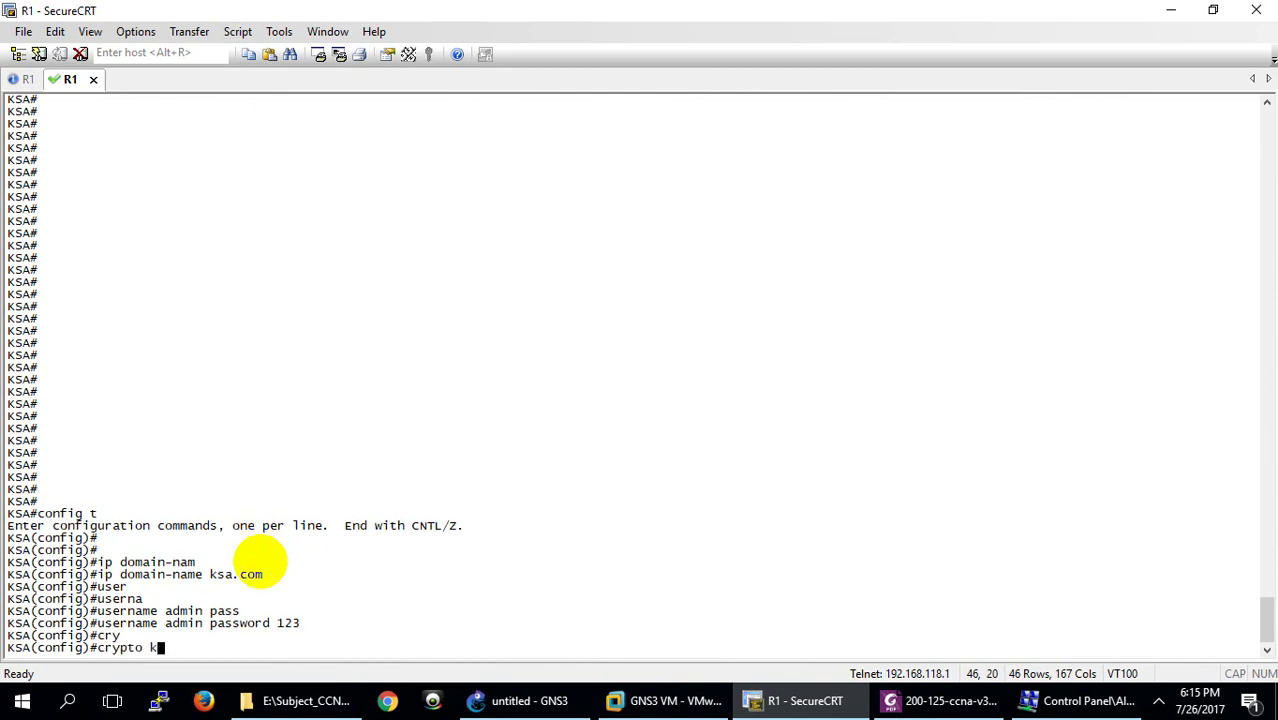
pyautogui.press('Tab')
pyautogui.write('y g')
pyautogui.write('e')
pyautogui.press('Tab')
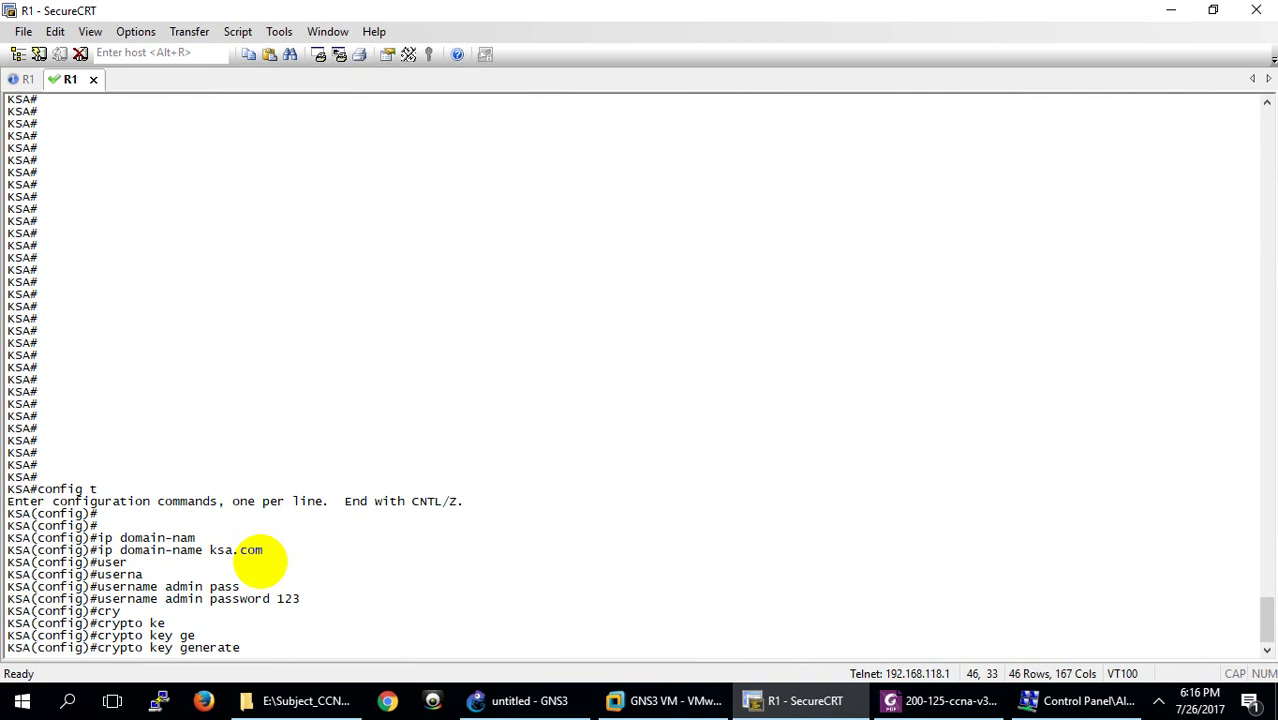
pyautogui.write('?')
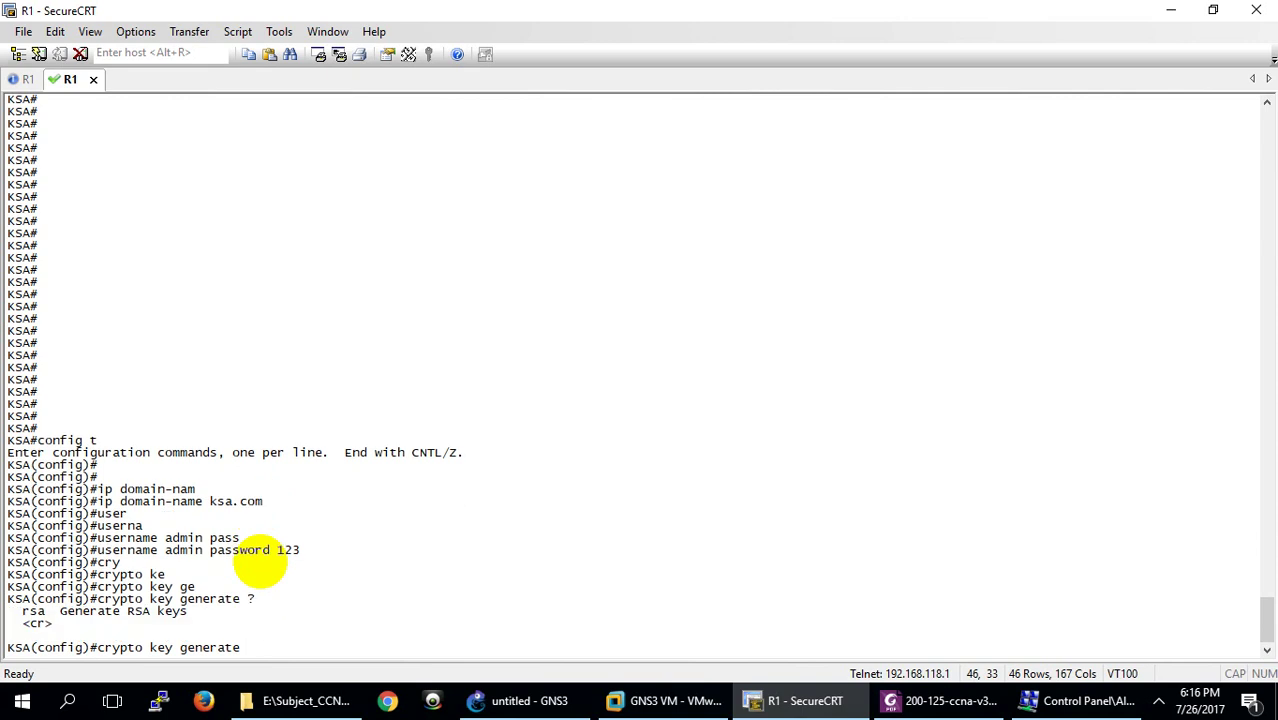
pyautogui.write('rs')
pyautogui.press('Tab')
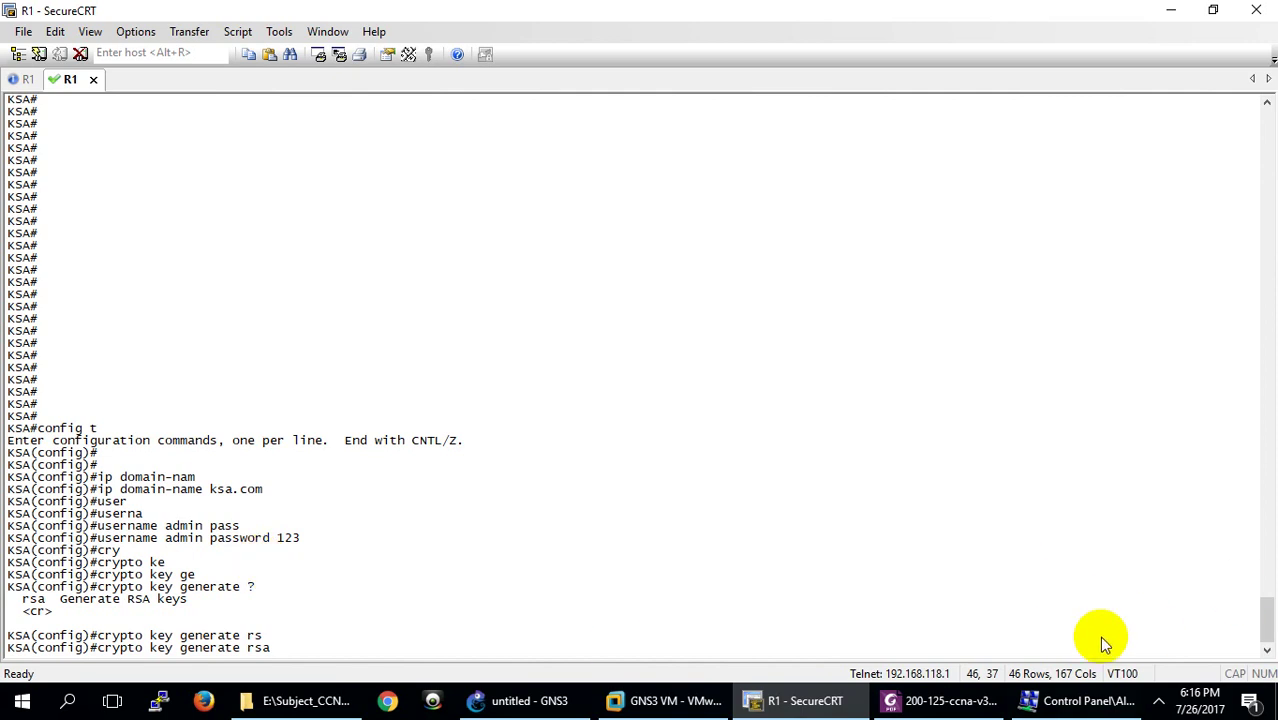
pyautogui.click(1185, 705)
pyautogui.click(1158, 700)
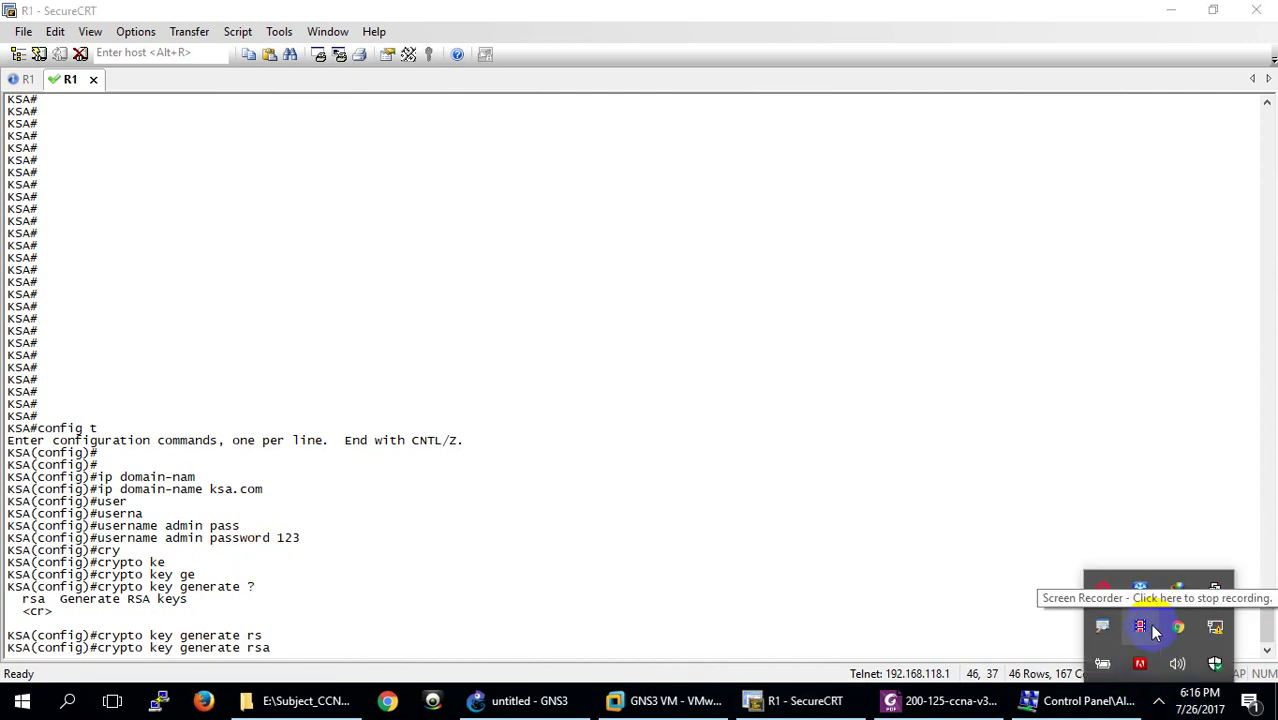
pyautogui.click(293, 649)
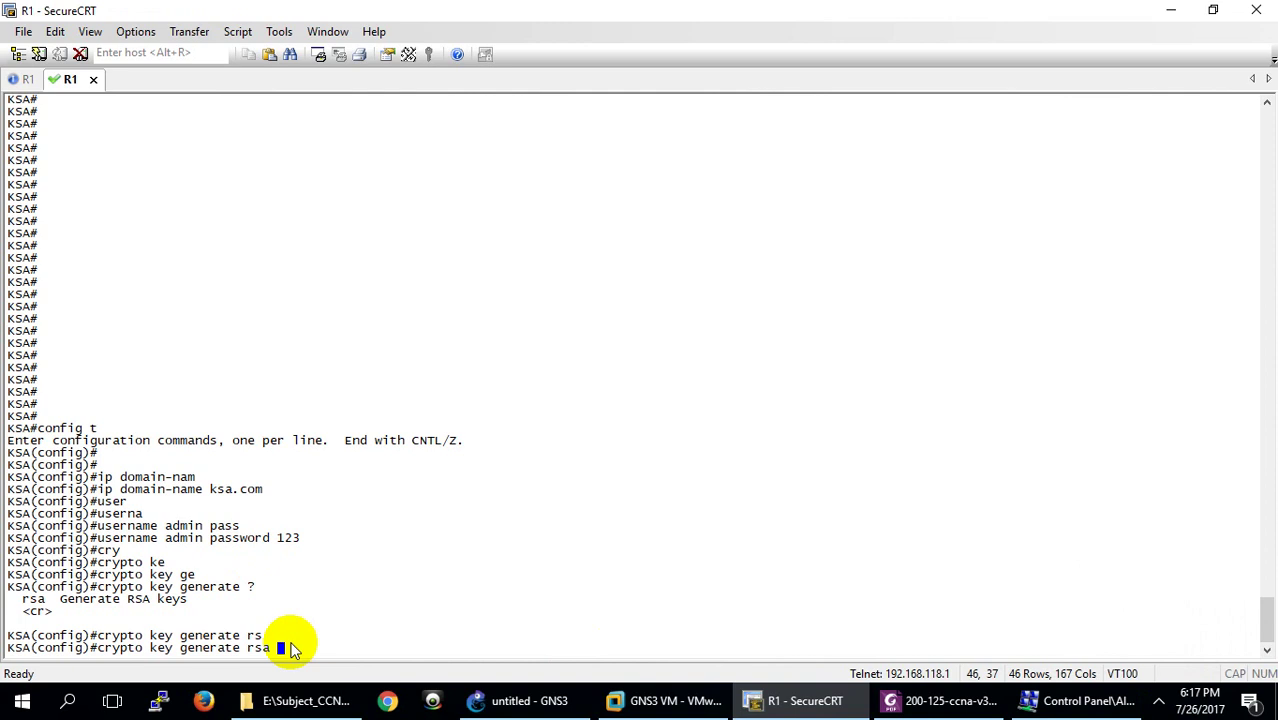
# Generate a 1024-bit RSA key pair using modulus 1024
pyautogui.write('?')
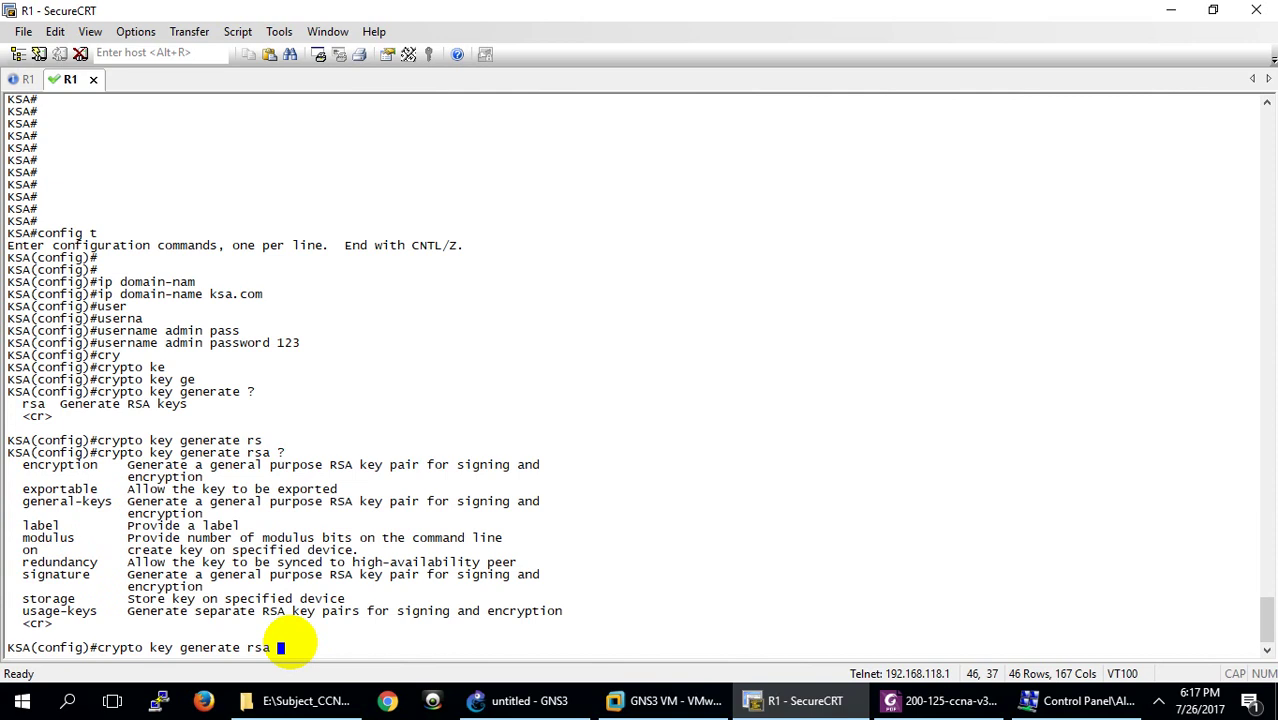
pyautogui.write('mo')
pyautogui.press('Tab')
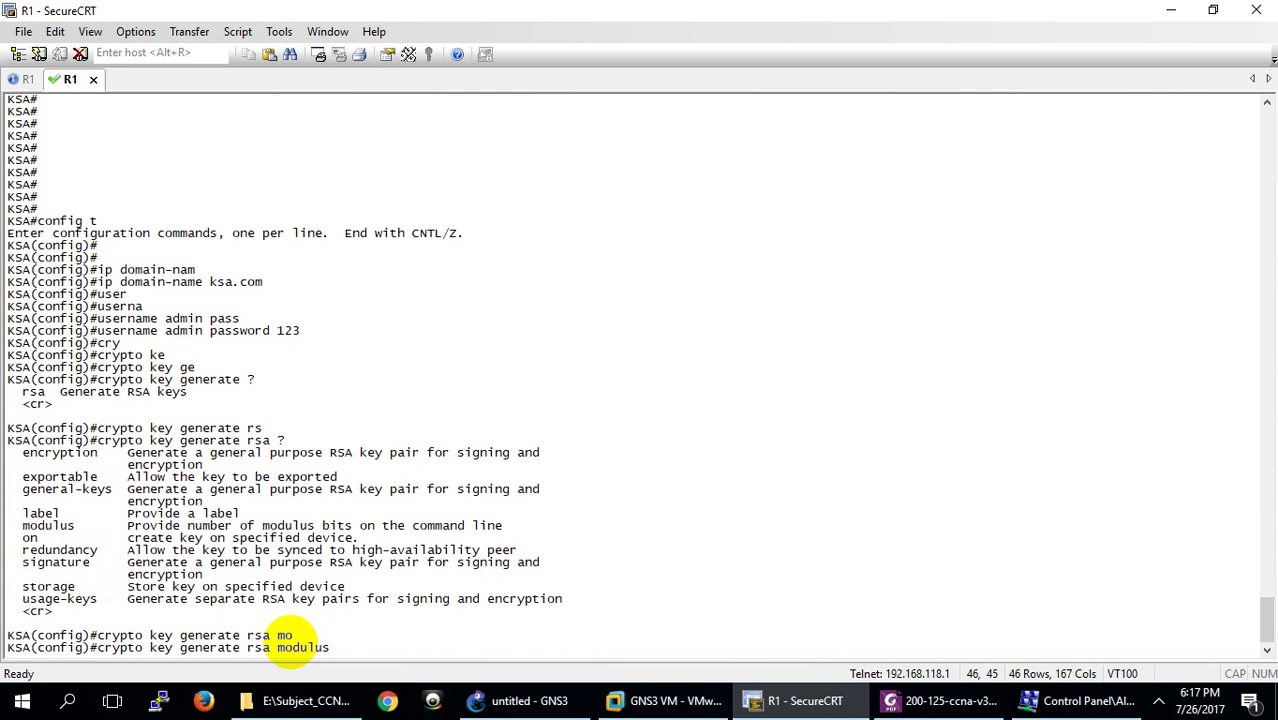
pyautogui.write('1024')
pyautogui.press('BackSpace')
pyautogui.press('BackSpace')
pyautogui.press('BackSpace')
pyautogui.press('BackSpace')
pyautogui.write('?')
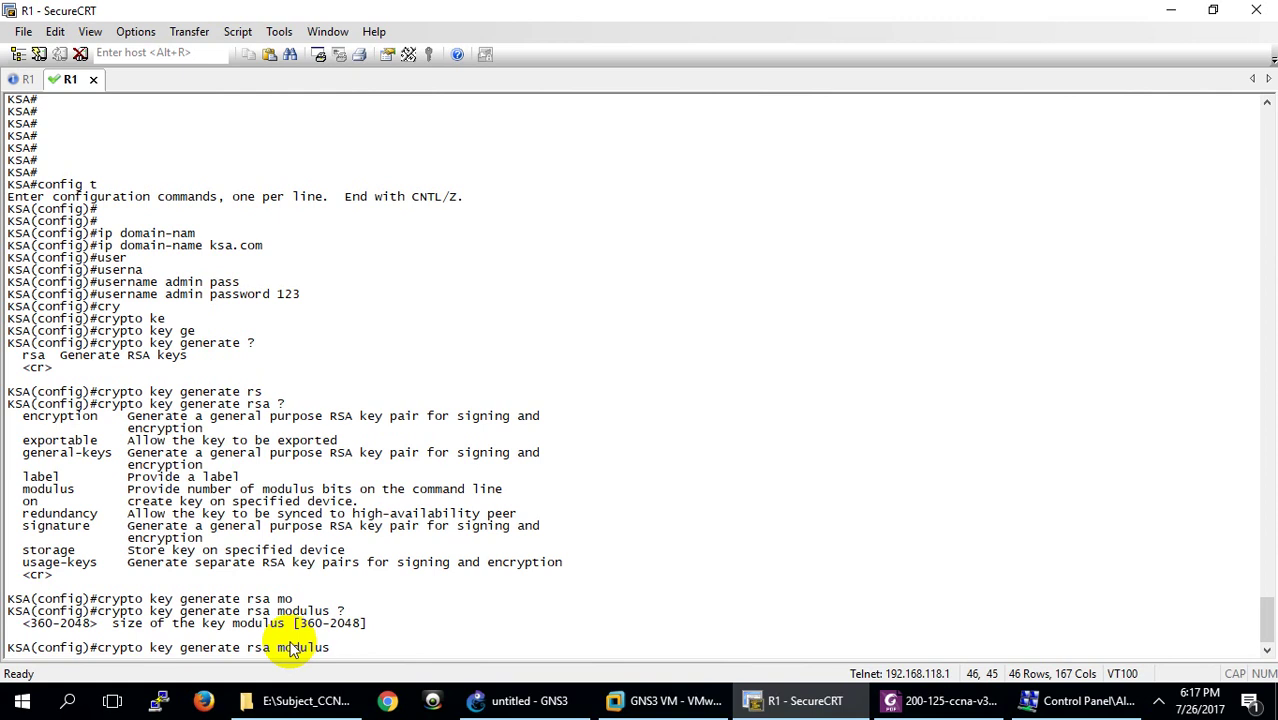
pyautogui.write('1024')
pyautogui.press('Return')
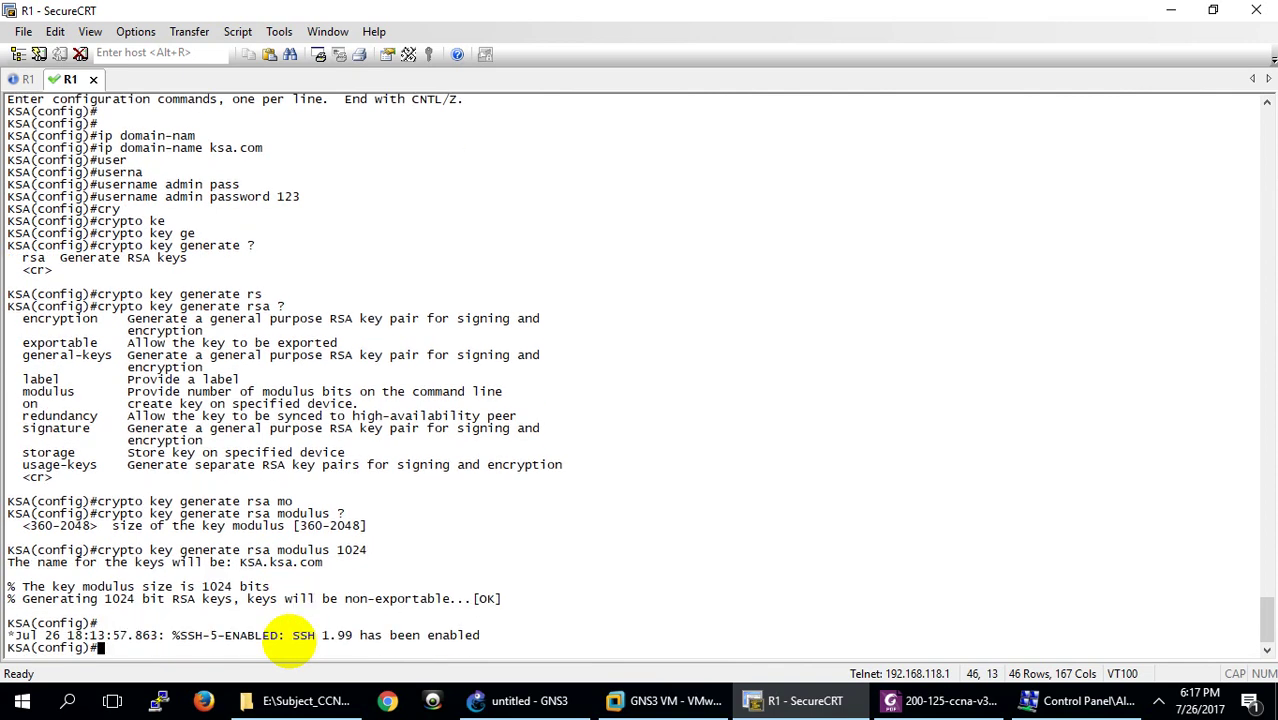
# Enter configuration mode for VTY lines 0 to 4 with line vty 0 4
pyautogui.press('Return')
pyautogui.press('Return')
pyautogui.press('Return')
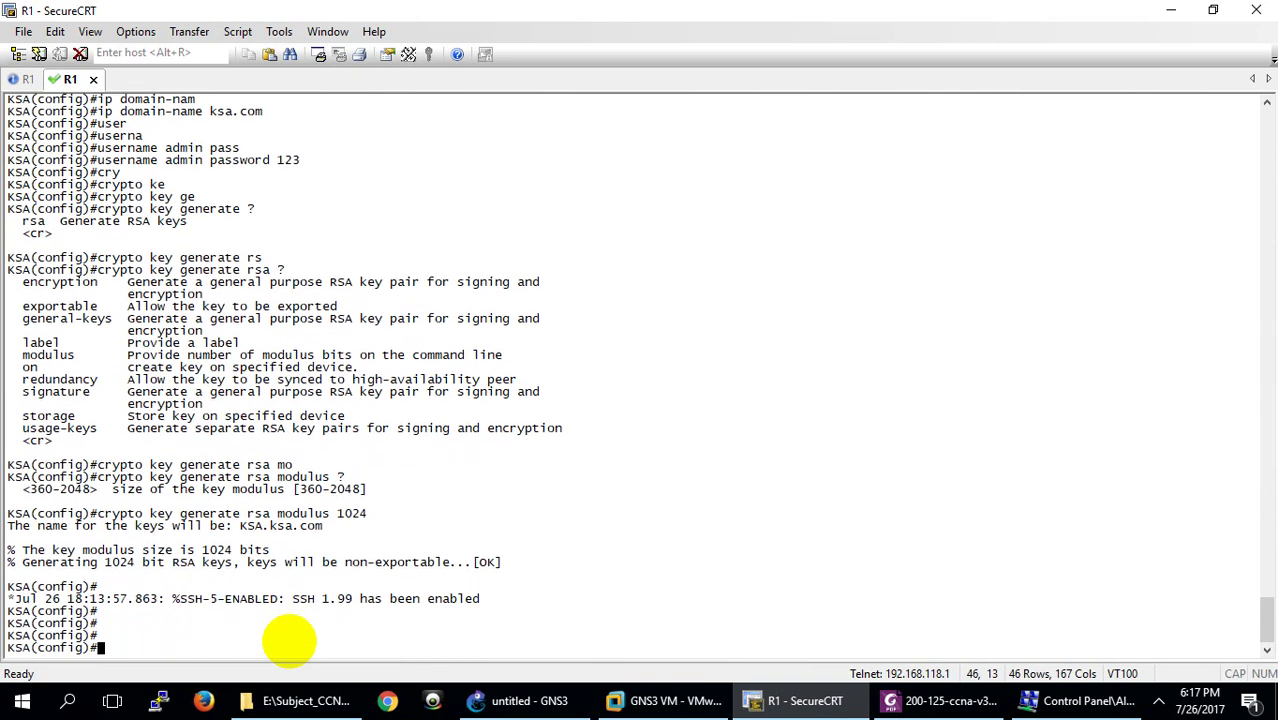
pyautogui.write('lin')
pyautogui.press('Tab')
pyautogui.write('vt')
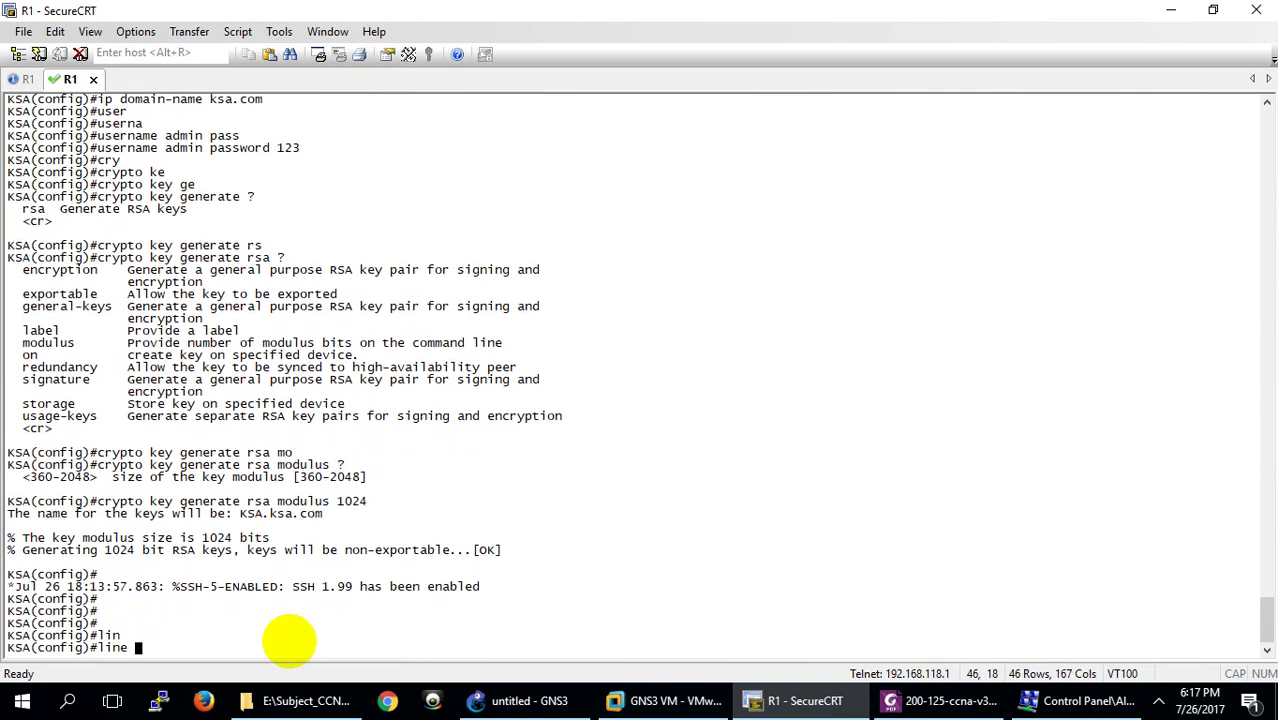
pyautogui.press('Tab')
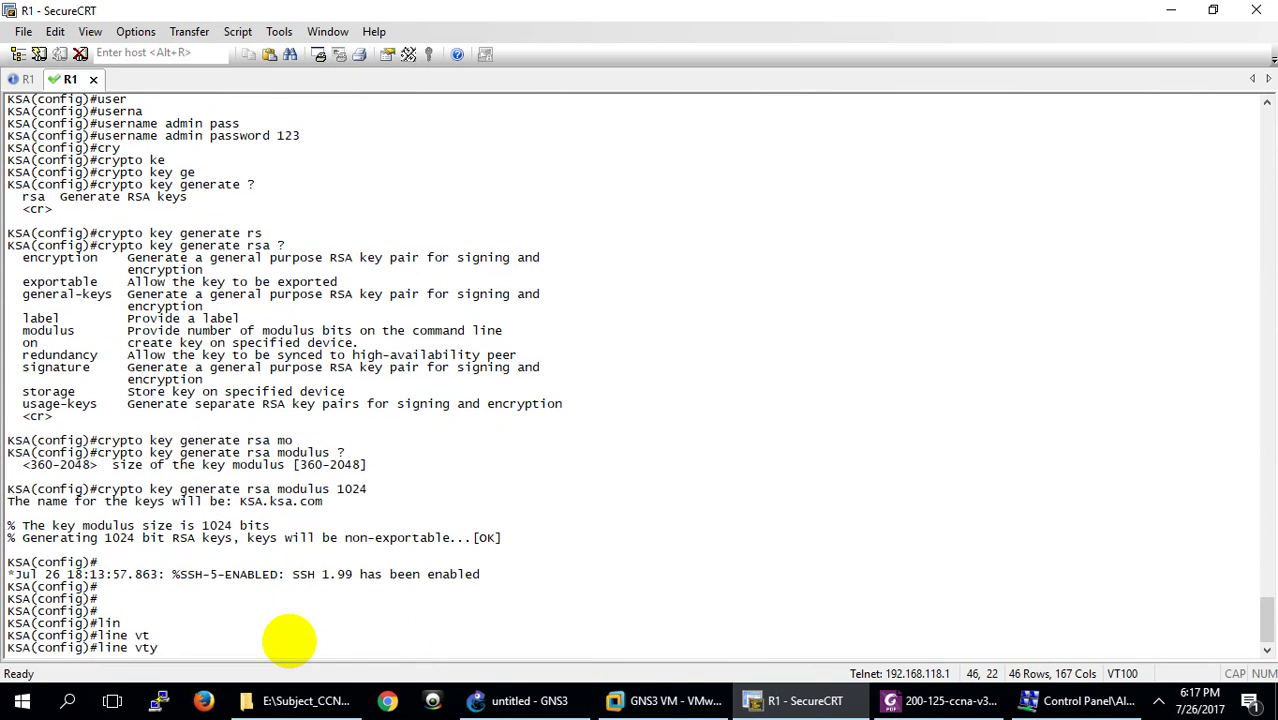
pyautogui.write('0 4')
pyautogui.press('Return')
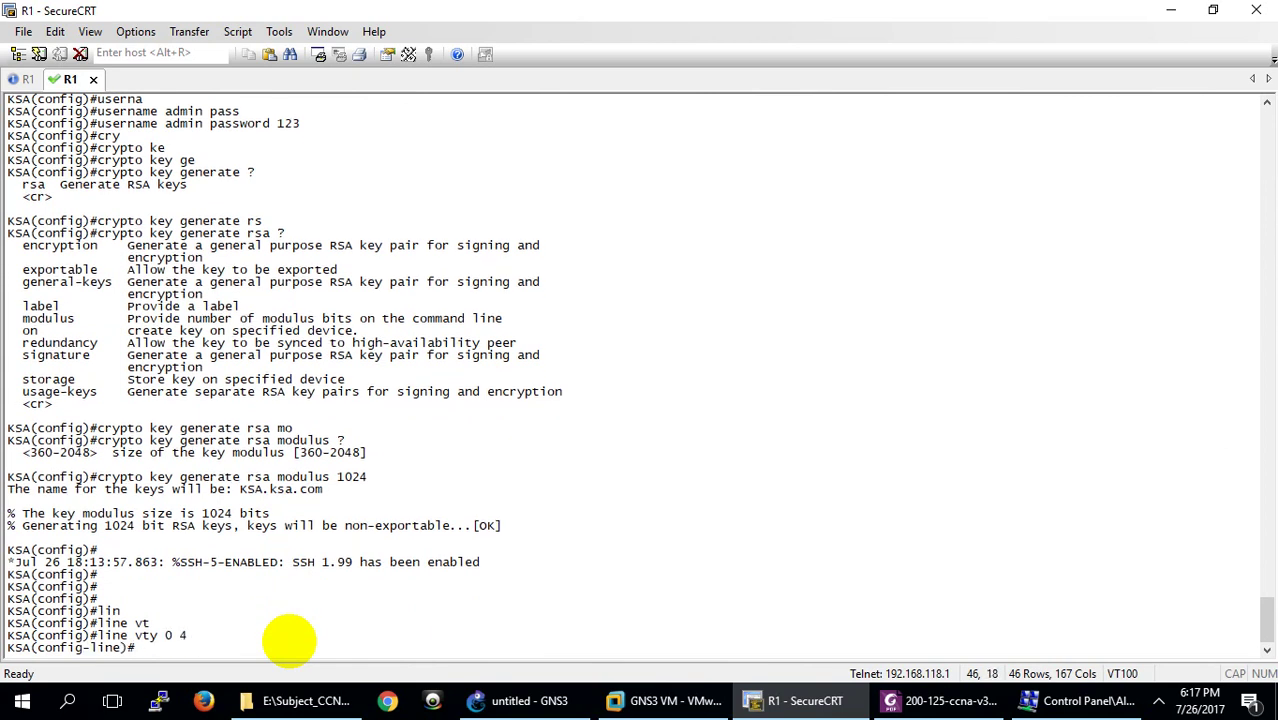
# Allow SSH and Telnet as input with transport input ssh telnet
pyautogui.write('tr')
pyautogui.press('Tab')
pyautogui.write('in')
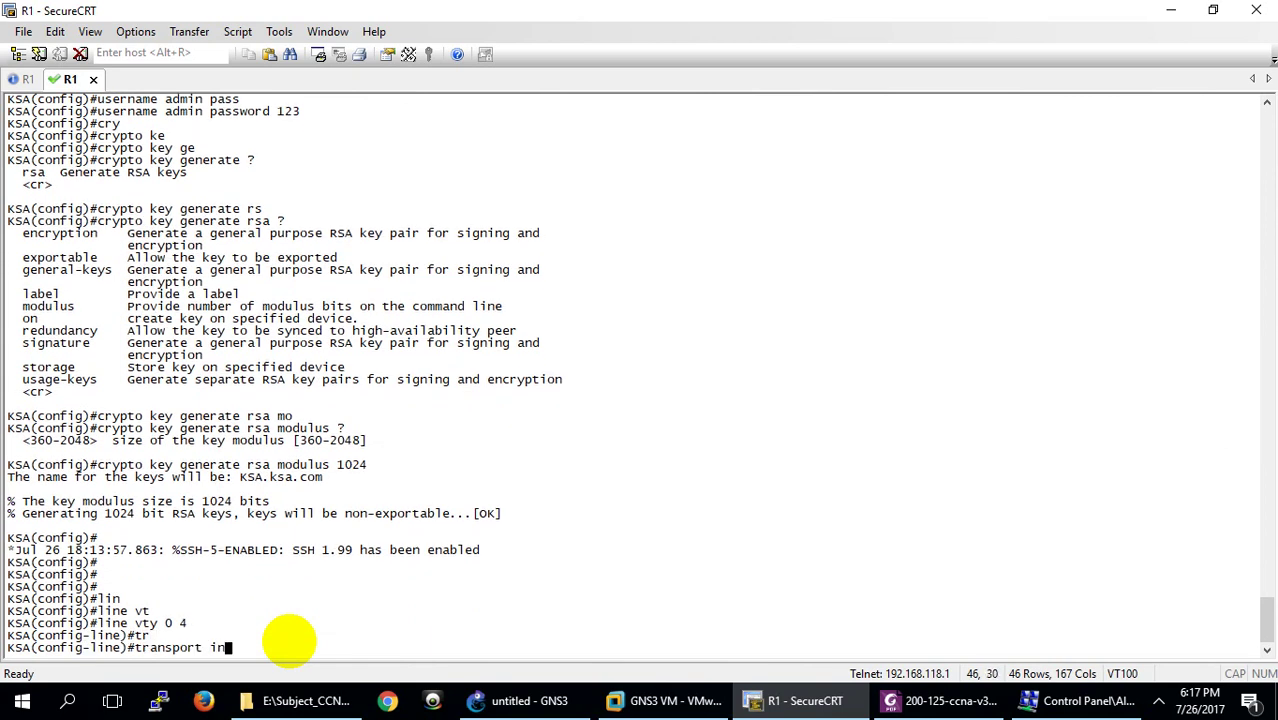
pyautogui.press('Tab')
pyautogui.write('ss')
pyautogui.press('Tab')
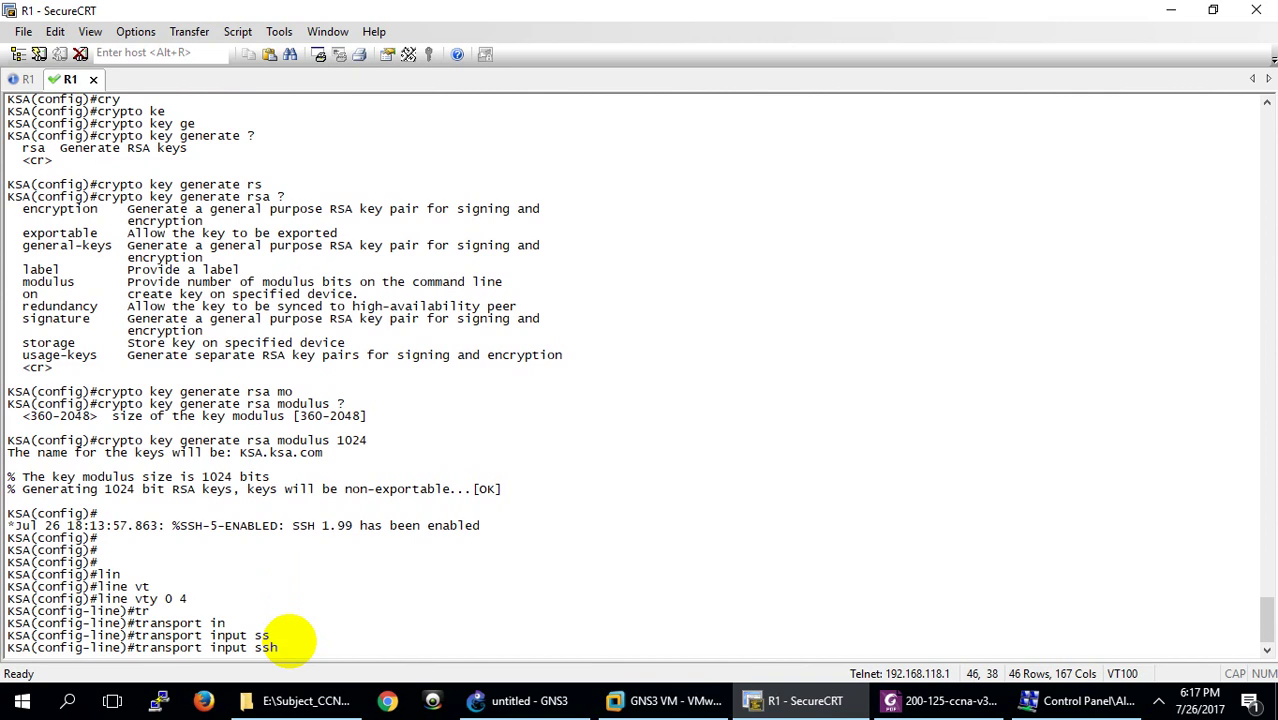
pyautogui.write('te')
pyautogui.press('Tab')
pyautogui.press('Return')
# Allow SSH and Telnet as output with transport output ssh telnet
pyautogui.write('tr')
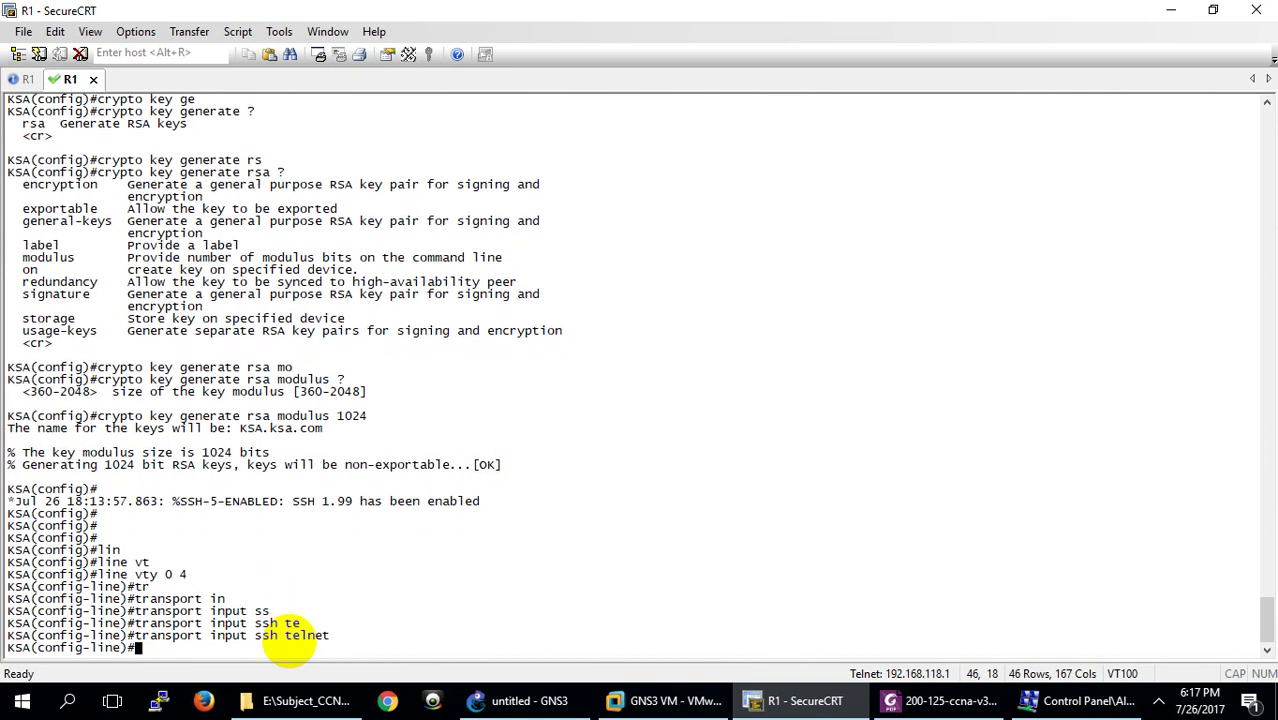
pyautogui.press('Tab')
pyautogui.write('ou')
pyautogui.press('Tab')
pyautogui.write('ss')
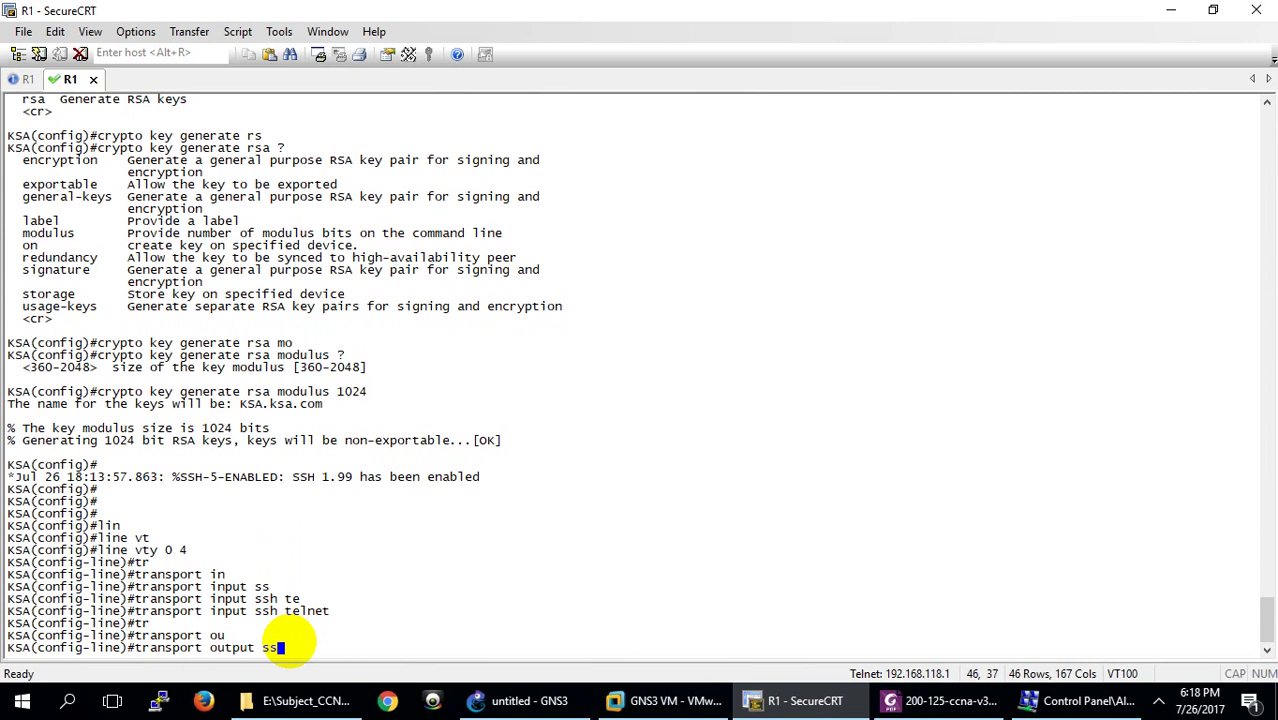
pyautogui.press('Tab')
pyautogui.write('t')
pyautogui.press('Tab')
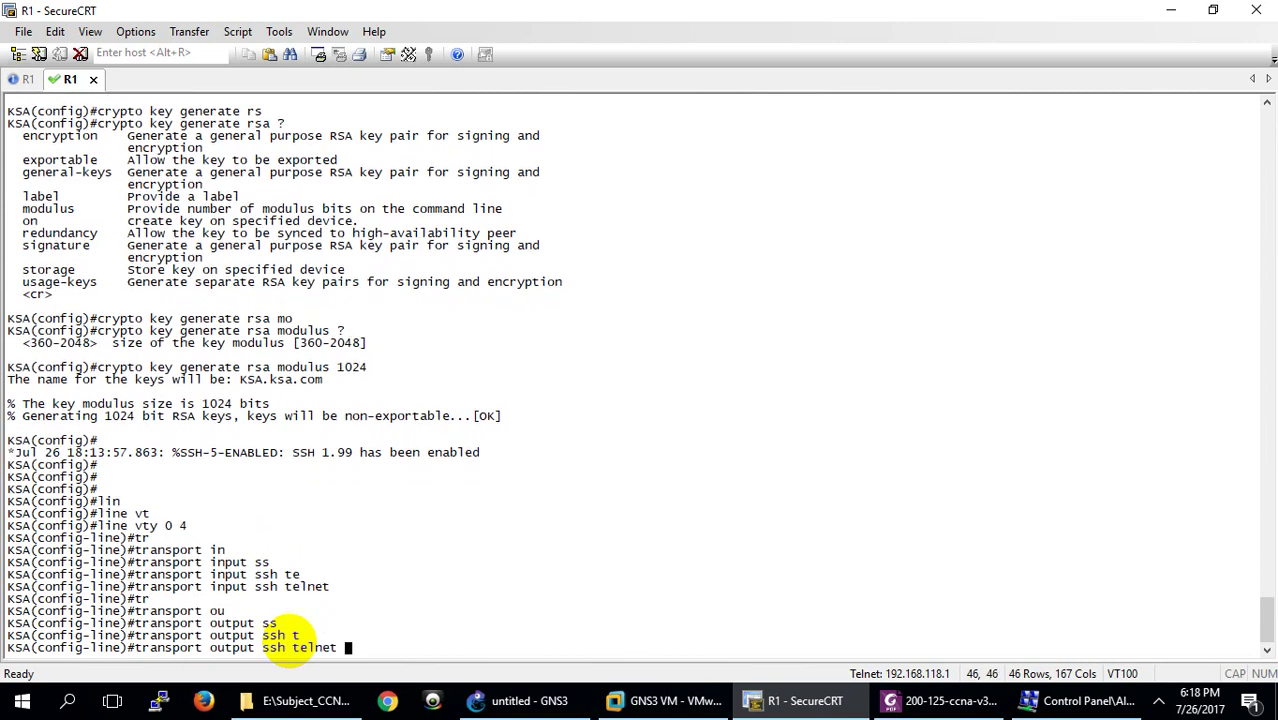
pyautogui.press('Return')
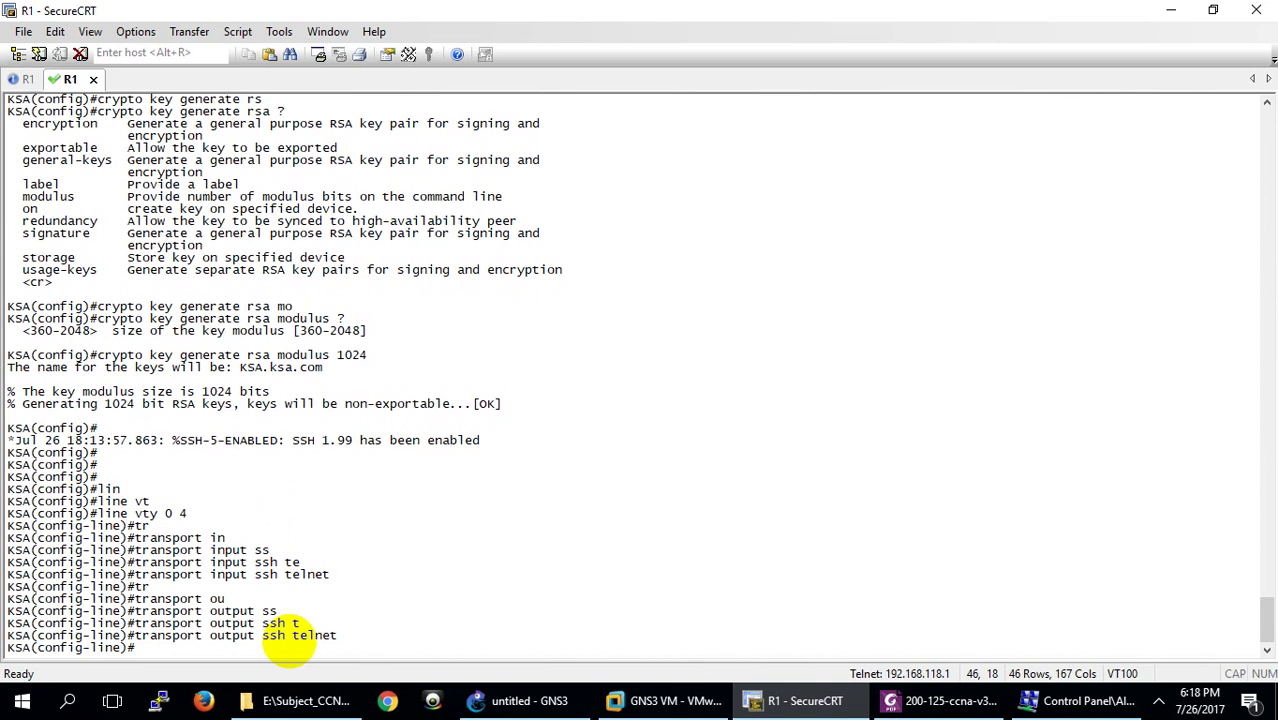
# Apply login local to the VTY lines
pyautogui.write('login local')
pyautogui.press('Return')
pyautogui.press('Return')
pyautogui.press('Return')
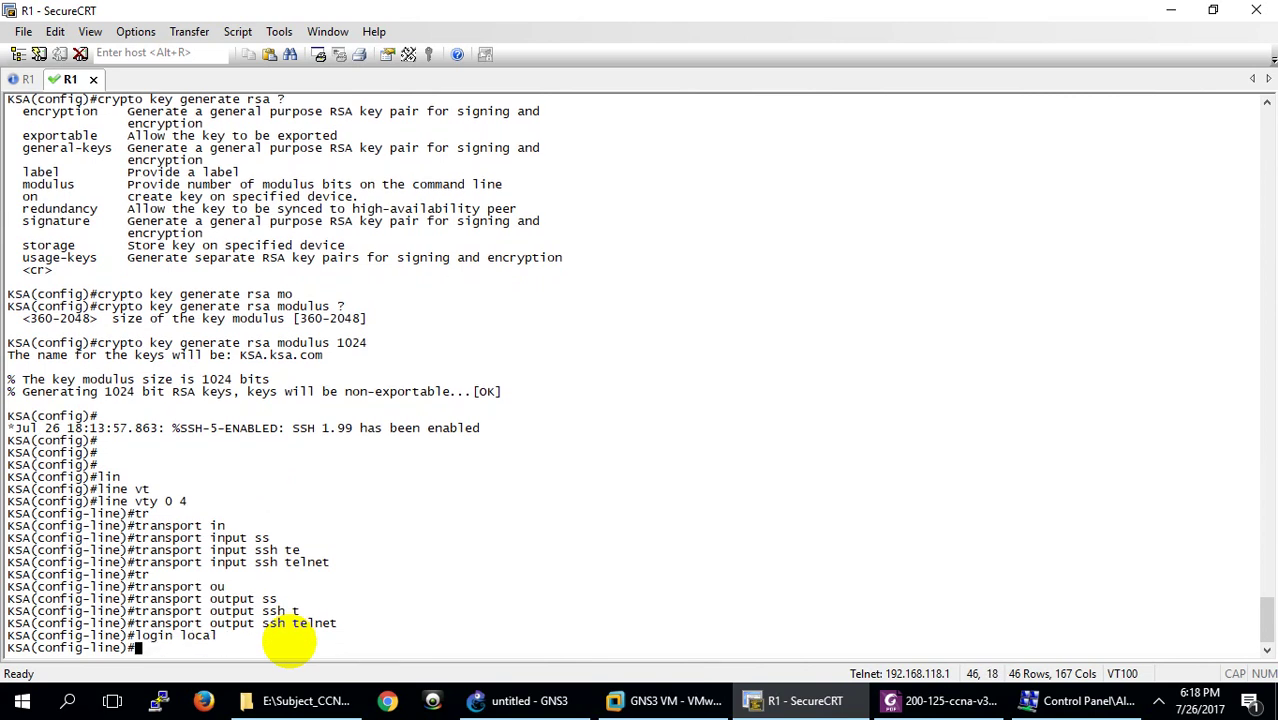
pyautogui.press('Return')
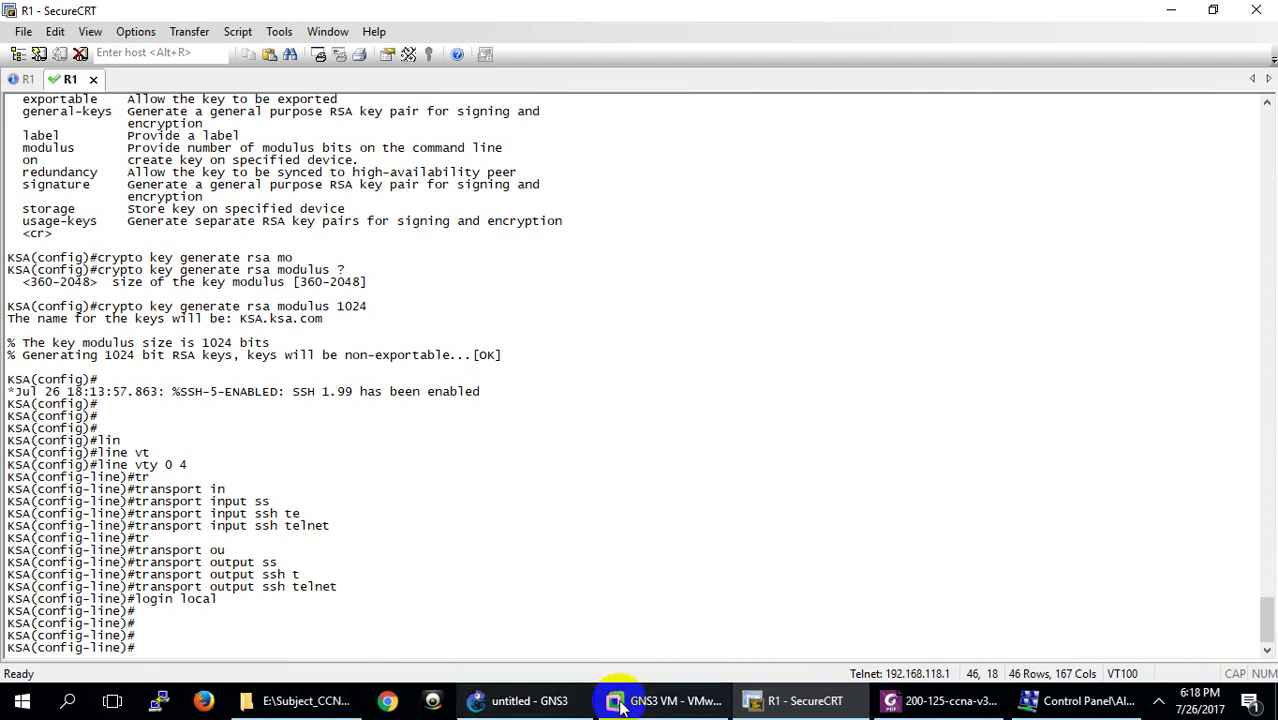
# Start a Wireshark capture on GNS3's R1–Cloud1 link, then minimize Wireshark
pyautogui.click(661, 703)
pyautogui.click(520, 701)
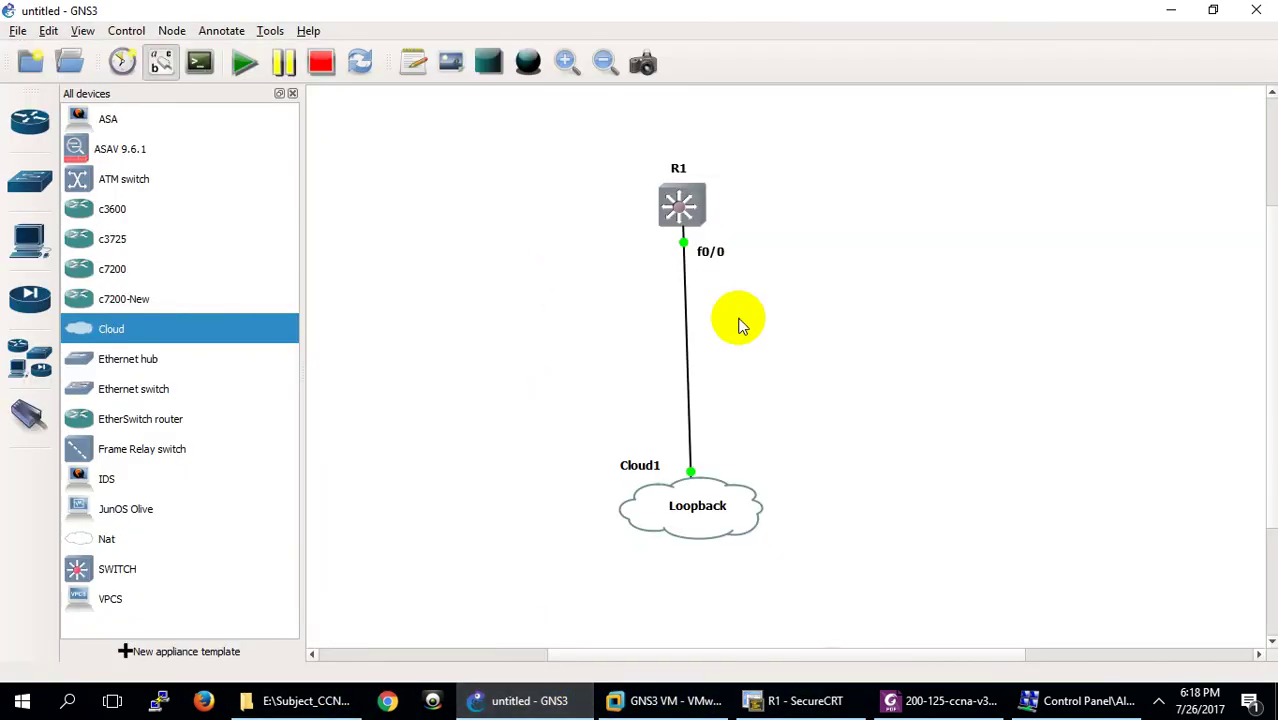
pyautogui.rightClick(685, 322)
pyautogui.click(699, 324)
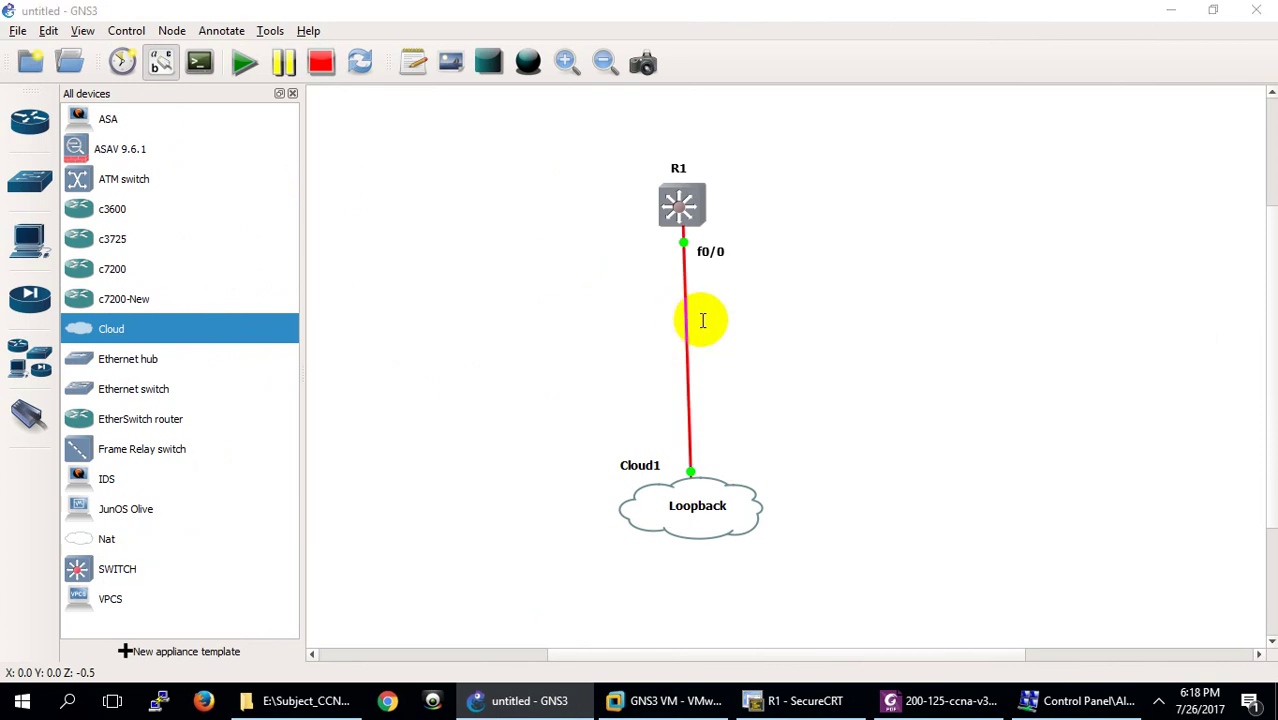
pyautogui.click(742, 379)
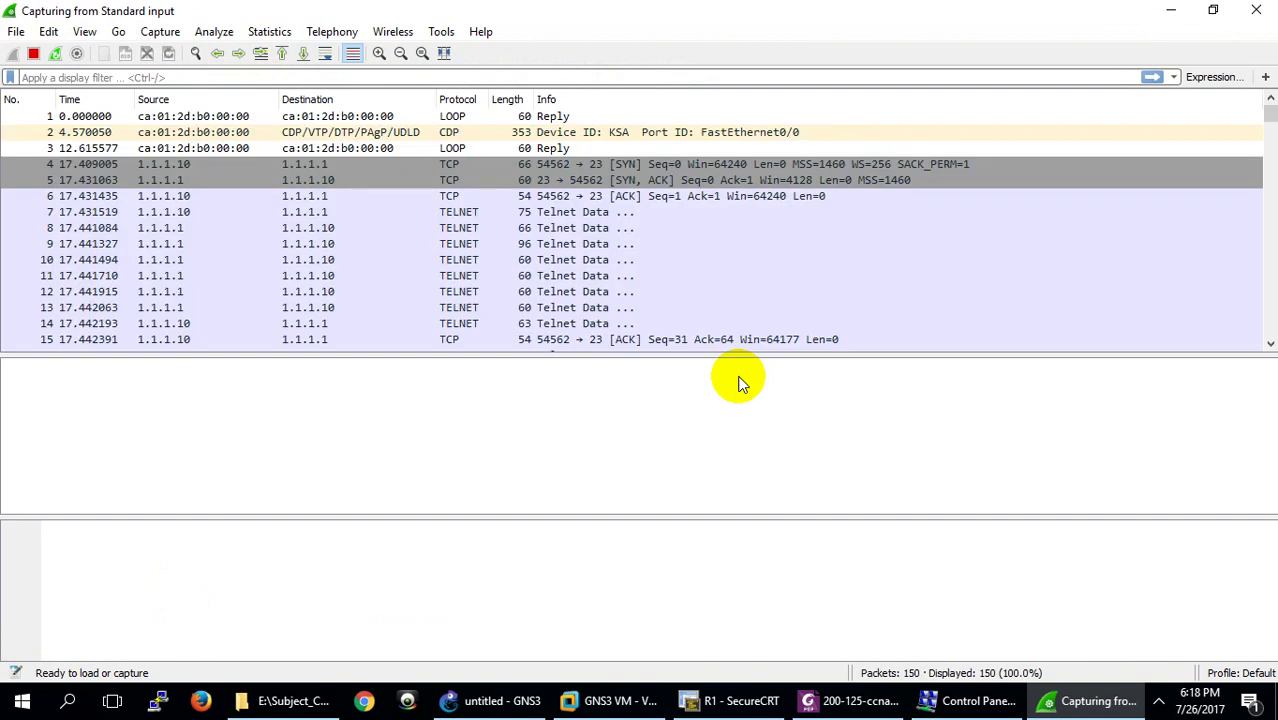
pyautogui.click(1080, 700)
# Open a PuTTY SSH connection to 1.1.1.1 on port 22
pyautogui.click(728, 698)
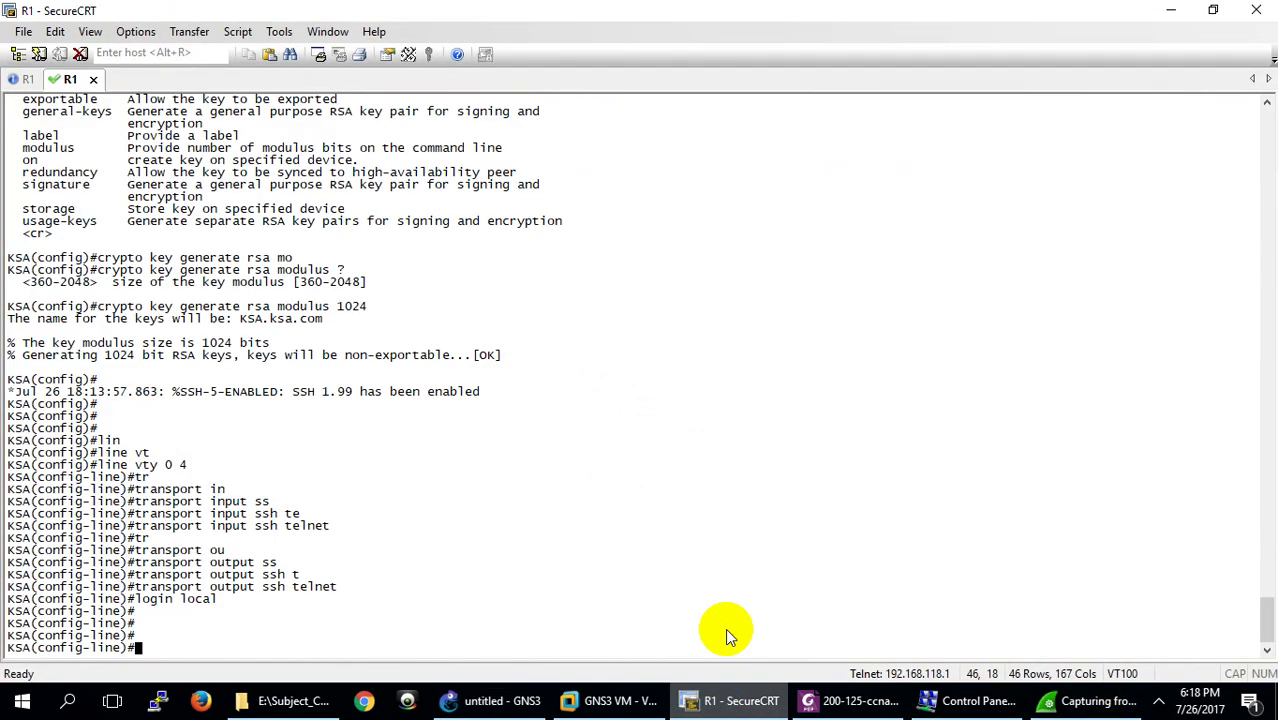
pyautogui.click(765, 700)
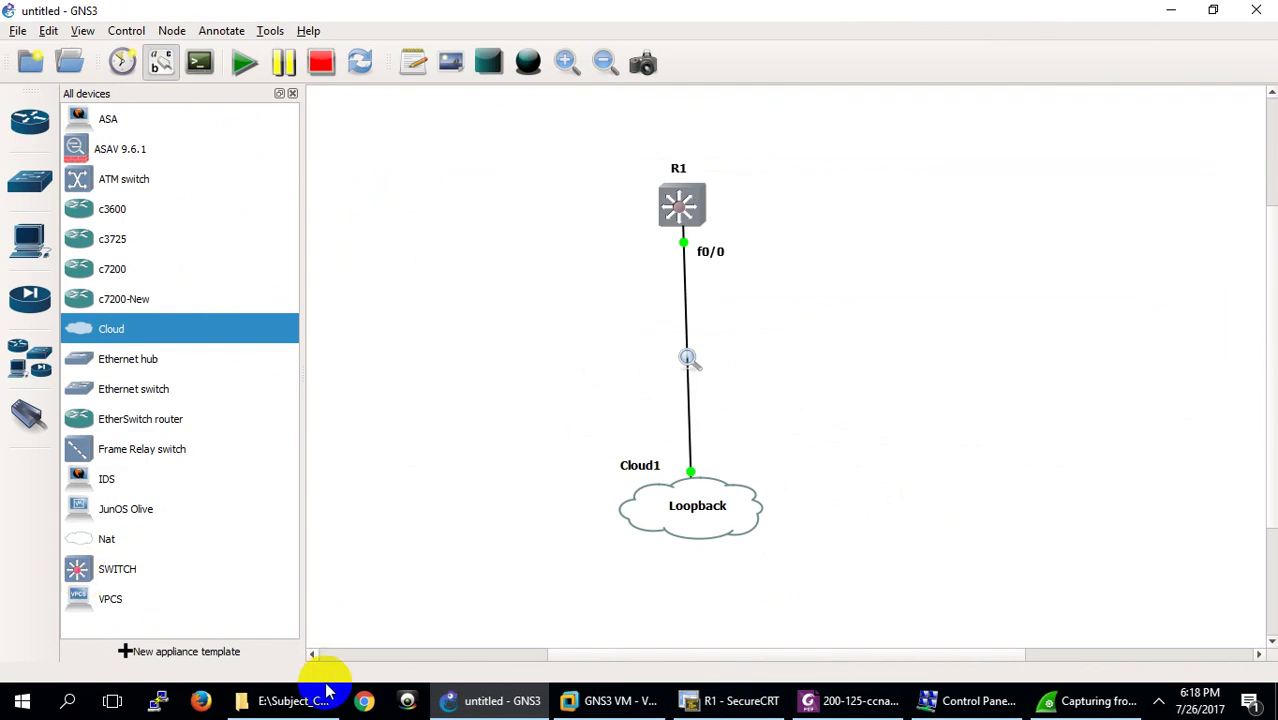
pyautogui.click(203, 701)
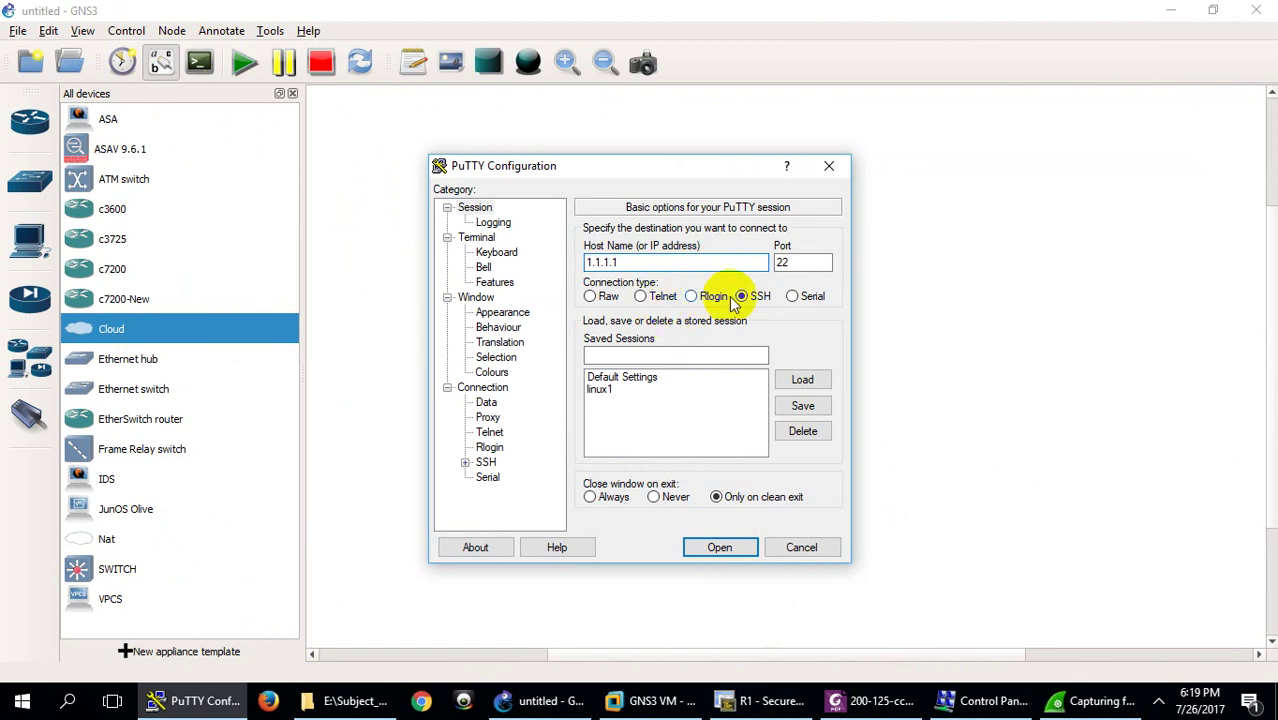
pyautogui.click(719, 547)
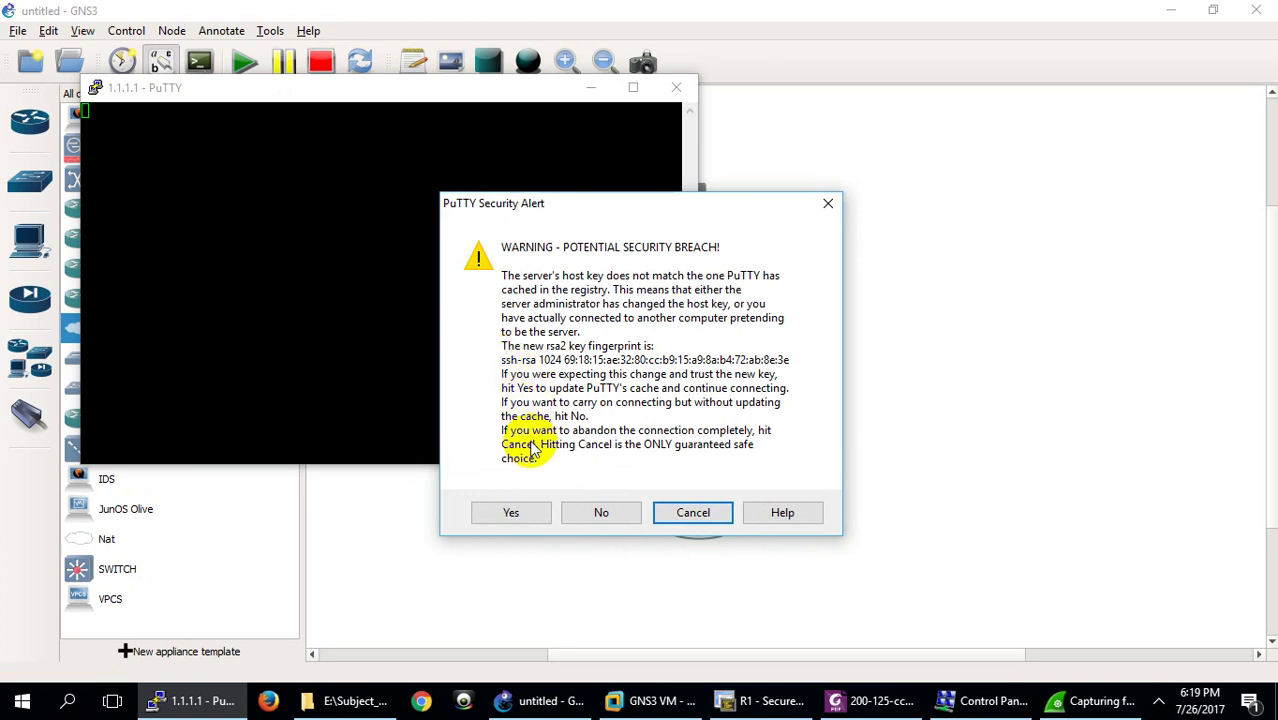
# Accept the router's changed host key and log in as admin
pyautogui.click(508, 512)
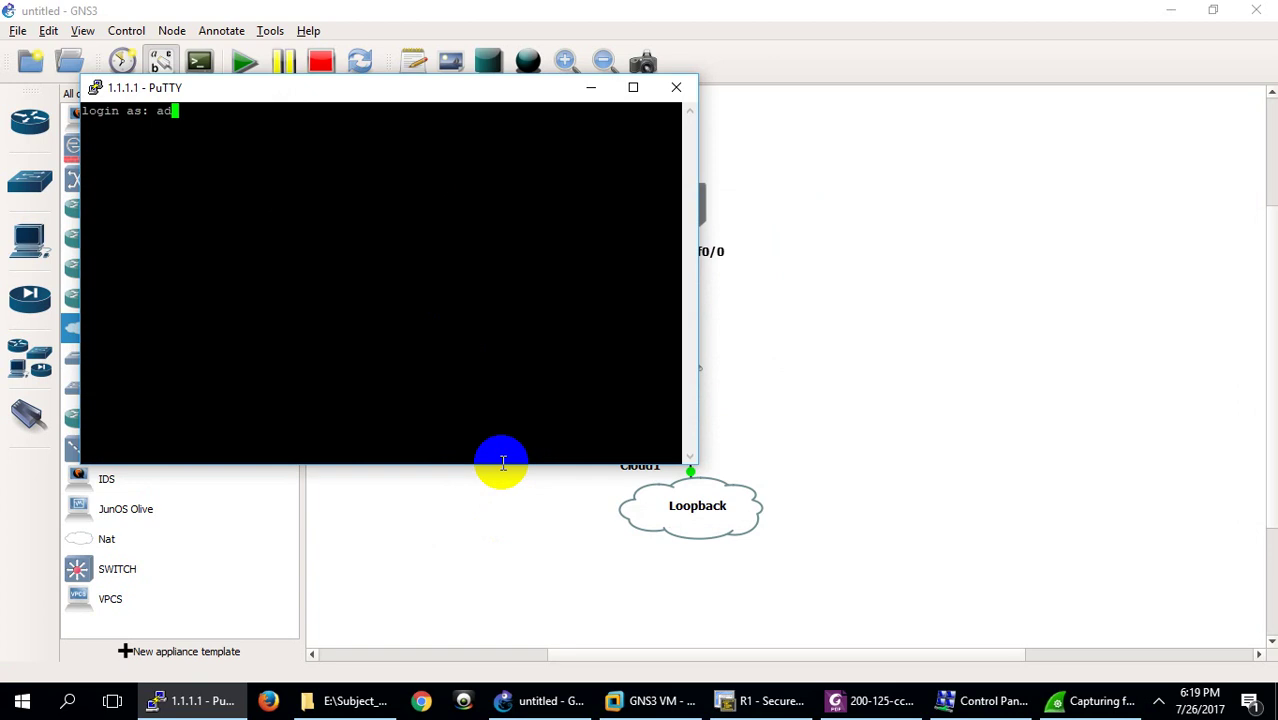
pyautogui.press('Return')
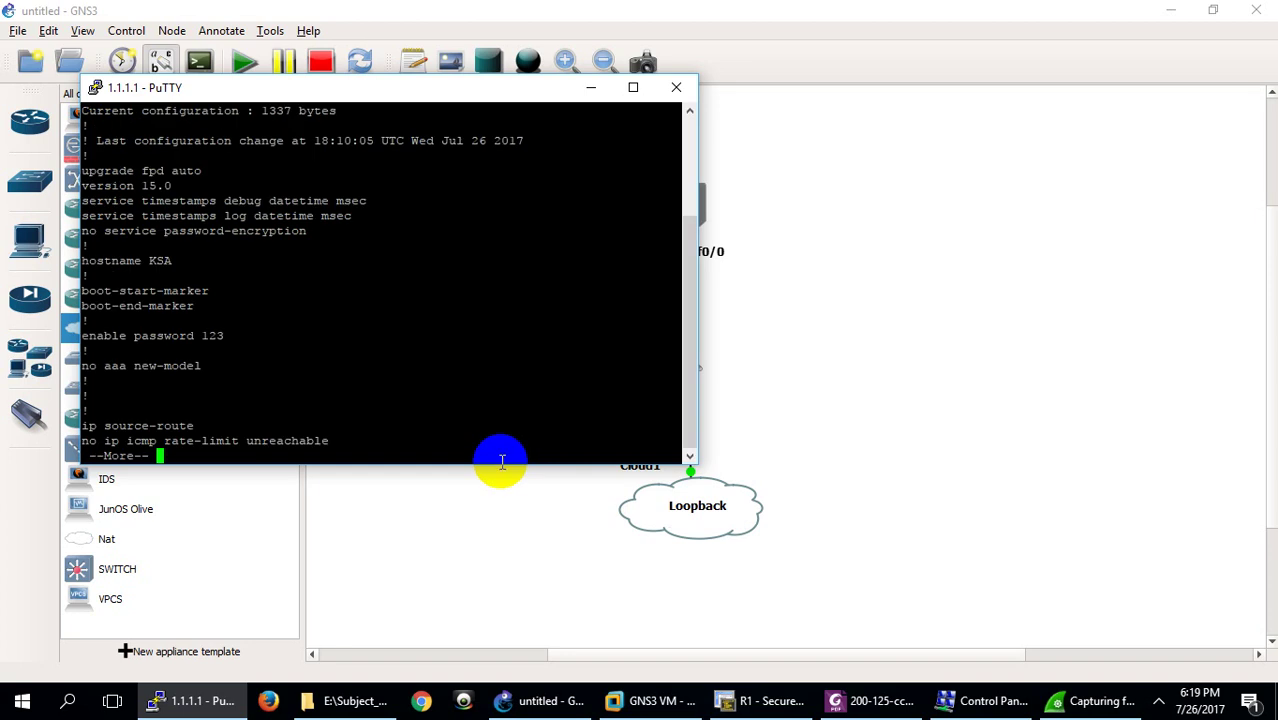
# Stop the Wireshark capture and bring up the options for SSHv2 Key Exchange Init packet 158
pyautogui.click(1097, 695)
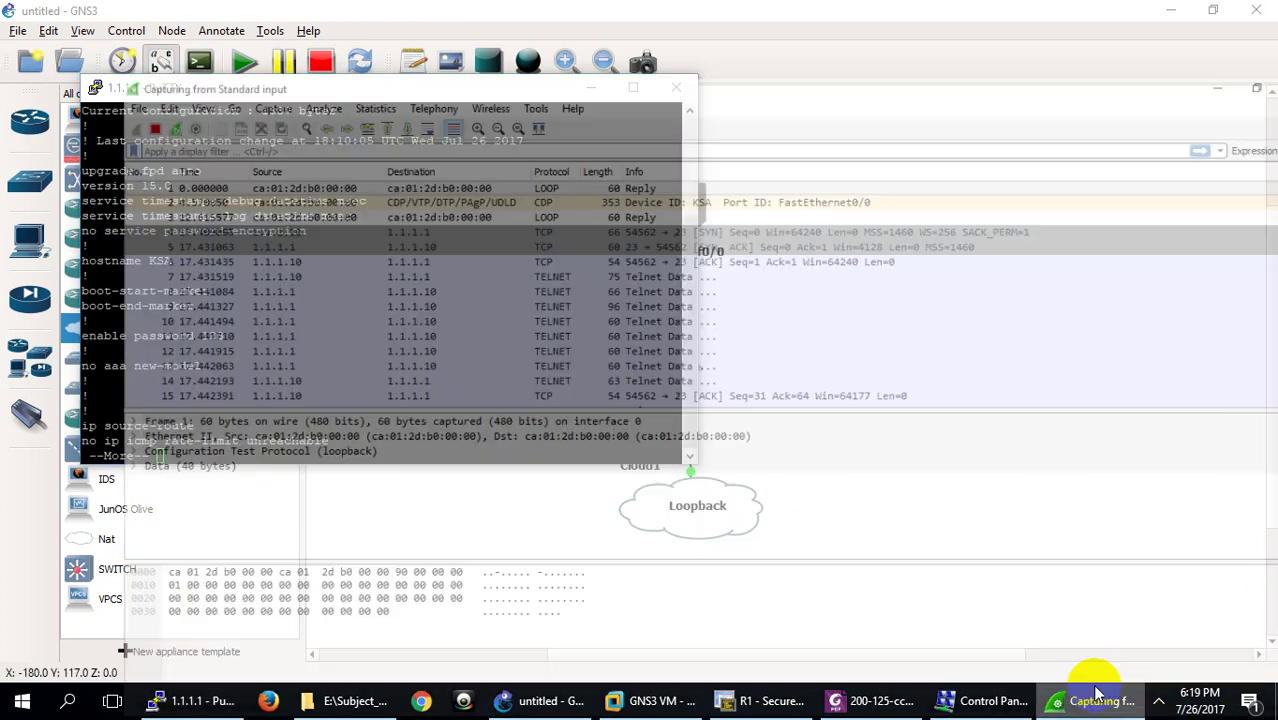
pyautogui.click(33, 54)
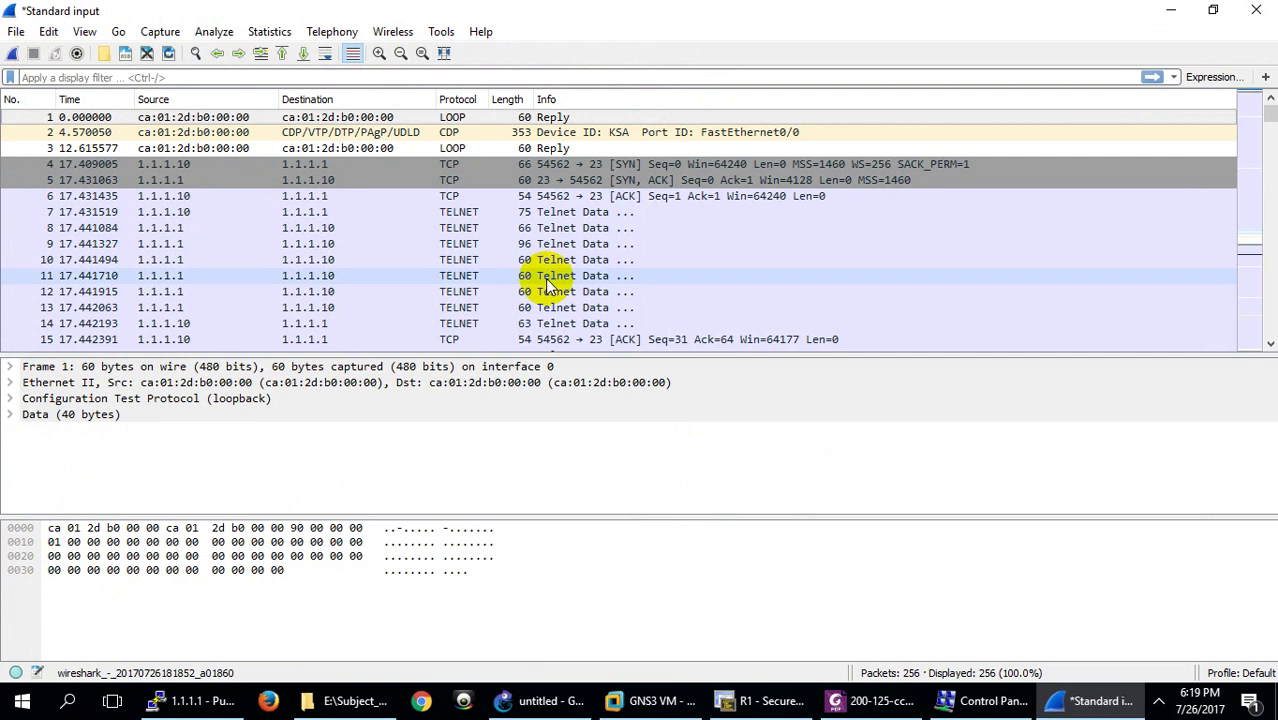
pyautogui.scroll(-2, 462, 272)
pyautogui.scroll(-9, 461, 280)
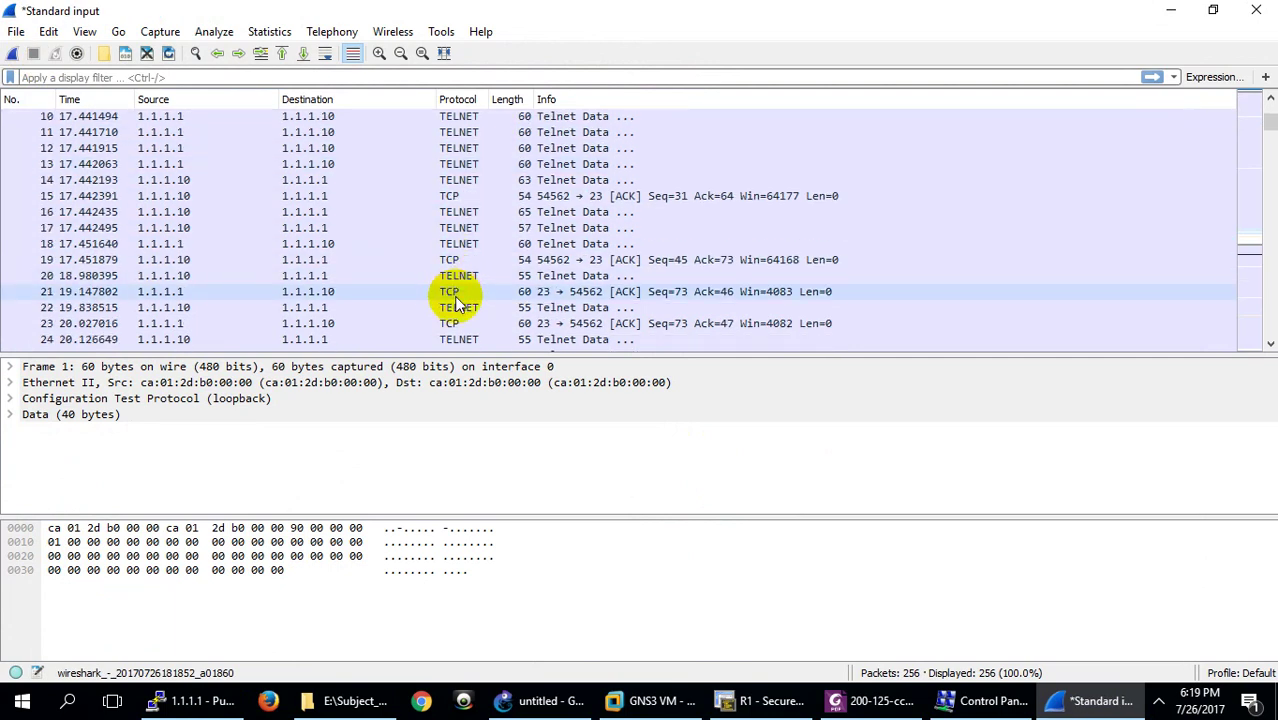
pyautogui.scroll(-14, 458, 310)
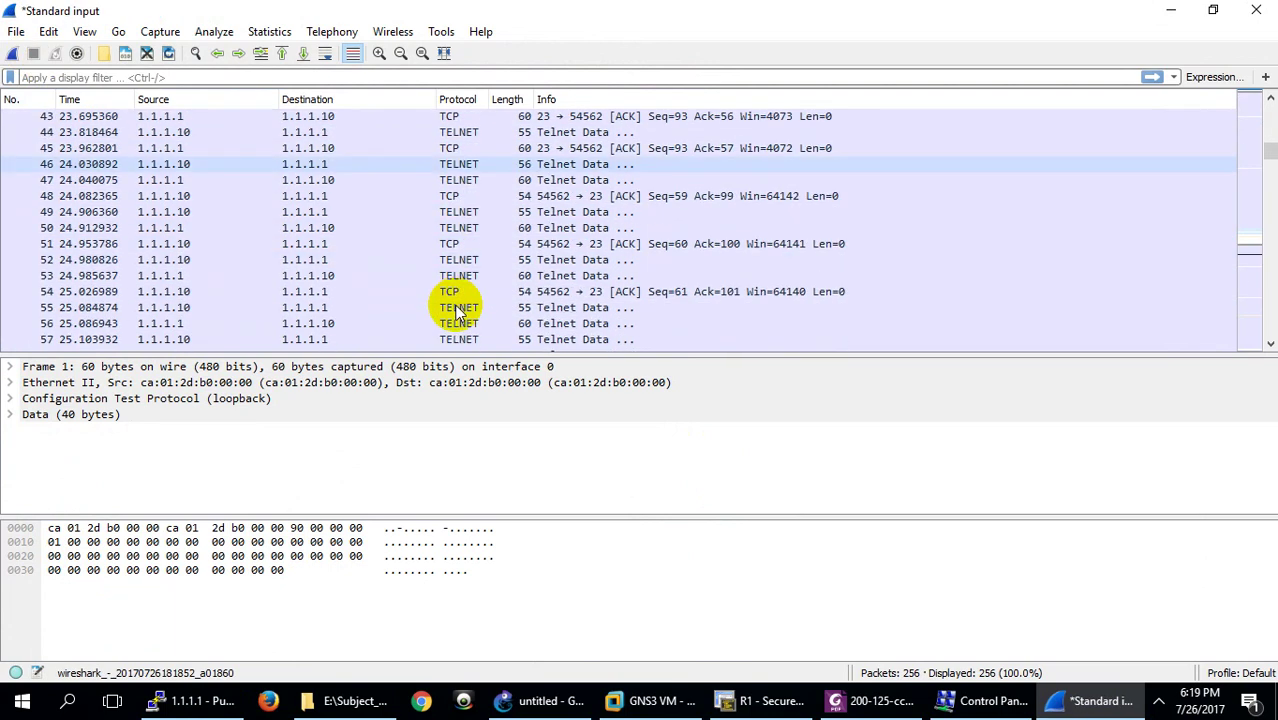
pyautogui.scroll(-19, 458, 313)
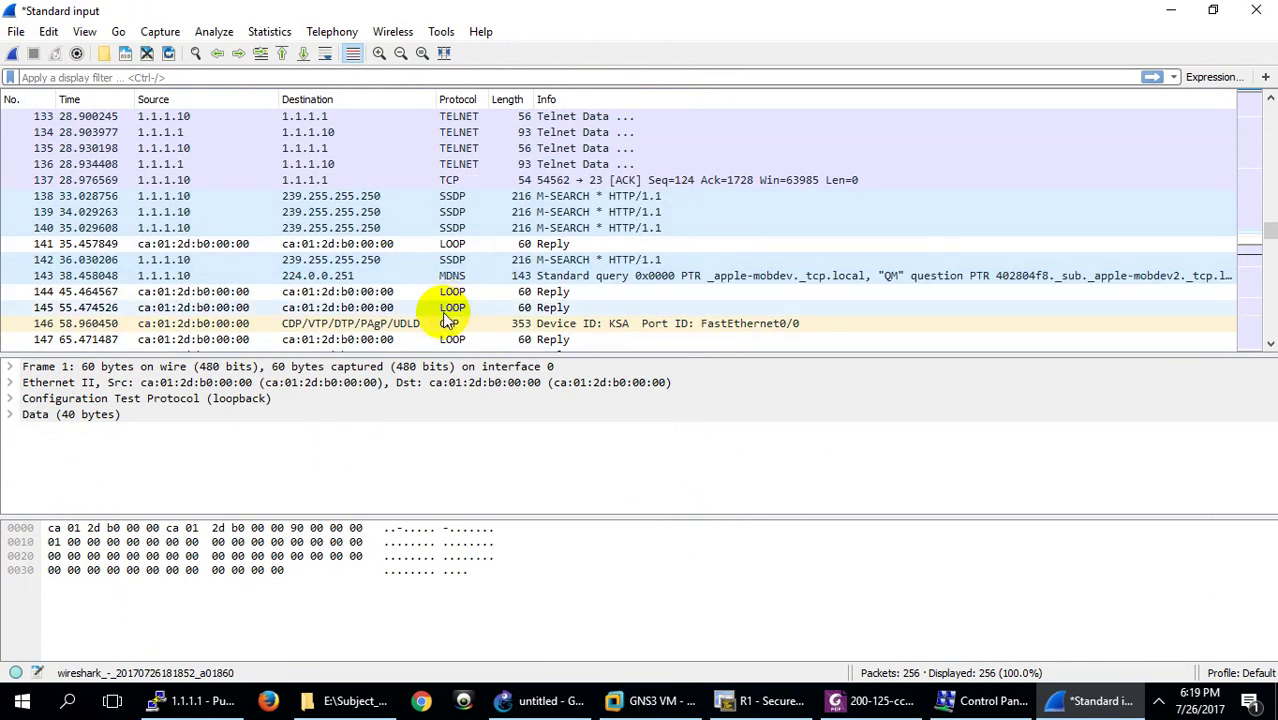
pyautogui.scroll(-6, 465, 310)
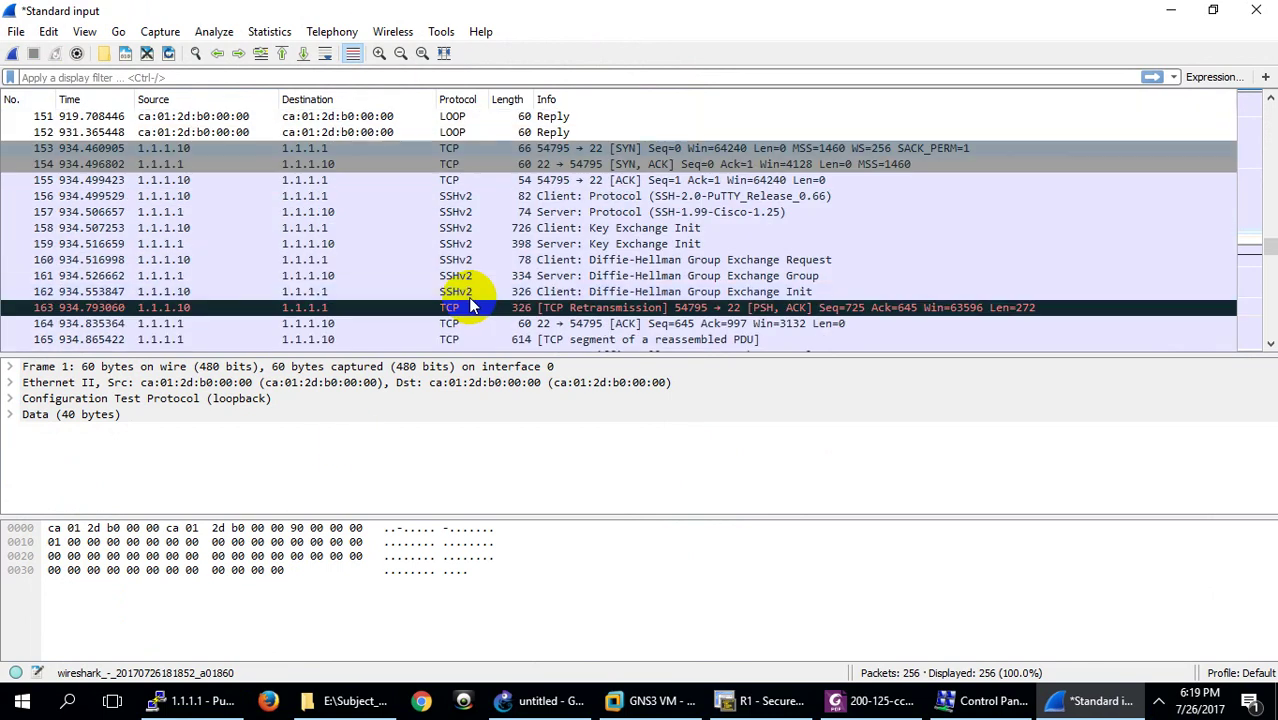
pyautogui.rightClick(447, 232)
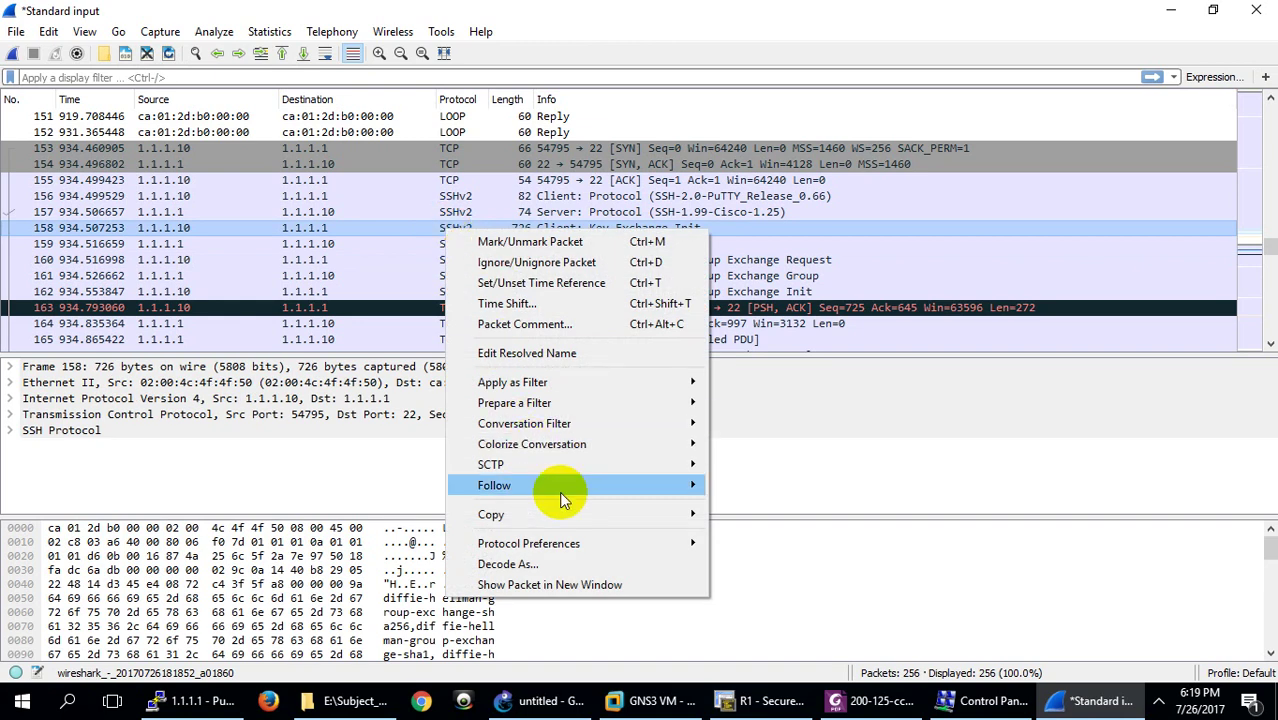
# Follow the SSH session's TCP stream, inspect its encrypted text, then close the stream window
pyautogui.moveTo(640, 490)
pyautogui.click(764, 490)
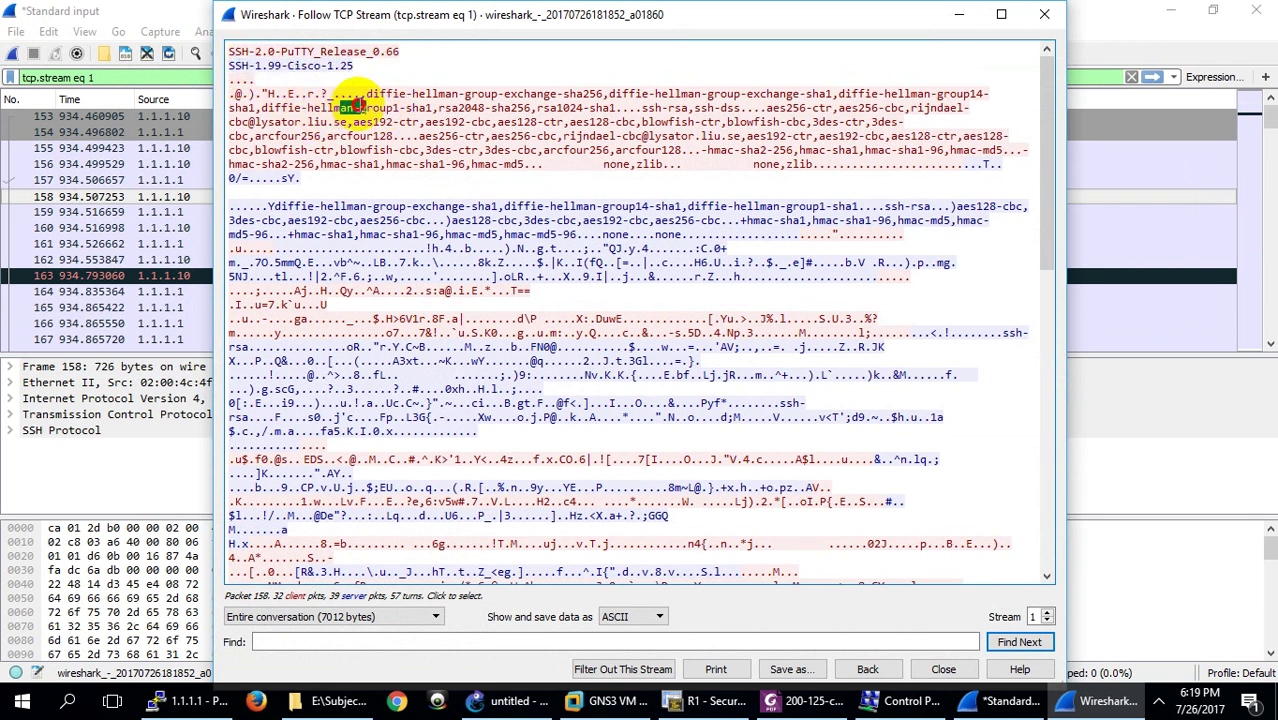
pyautogui.moveTo(342, 107); pyautogui.dragTo(585, 456)
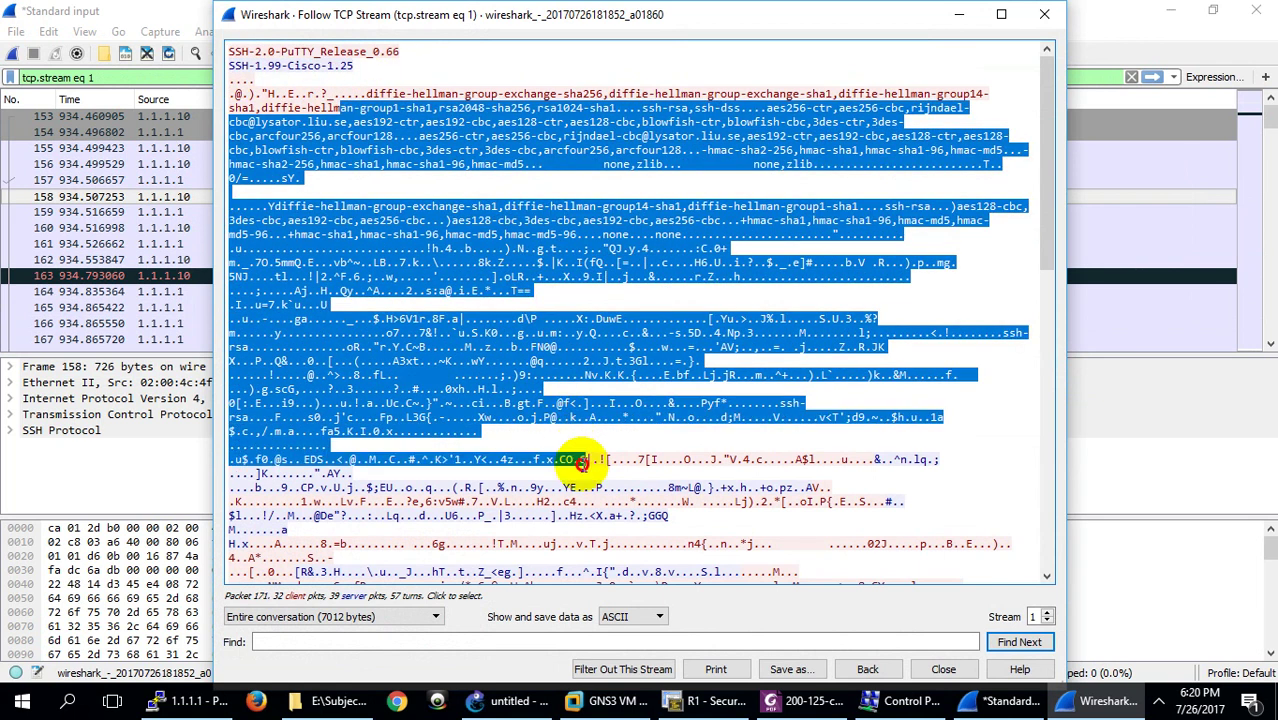
pyautogui.scroll(-7, 587, 462)
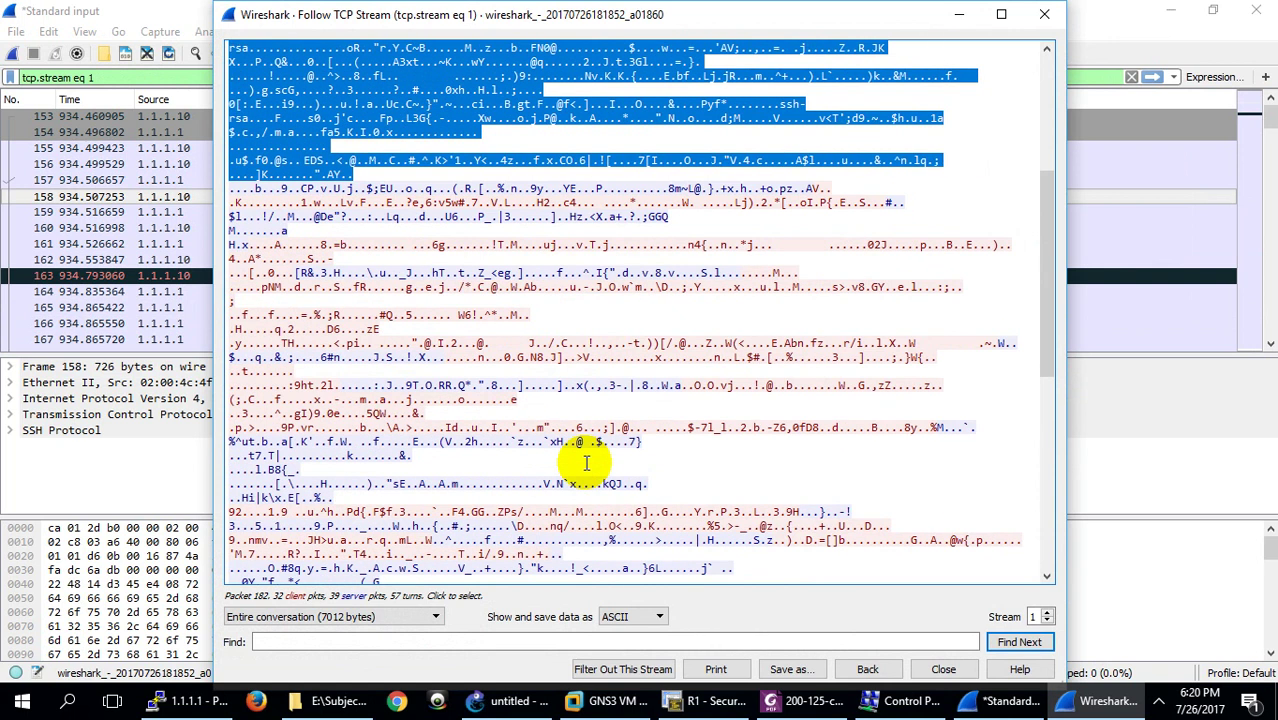
pyautogui.scroll(-3, 587, 462)
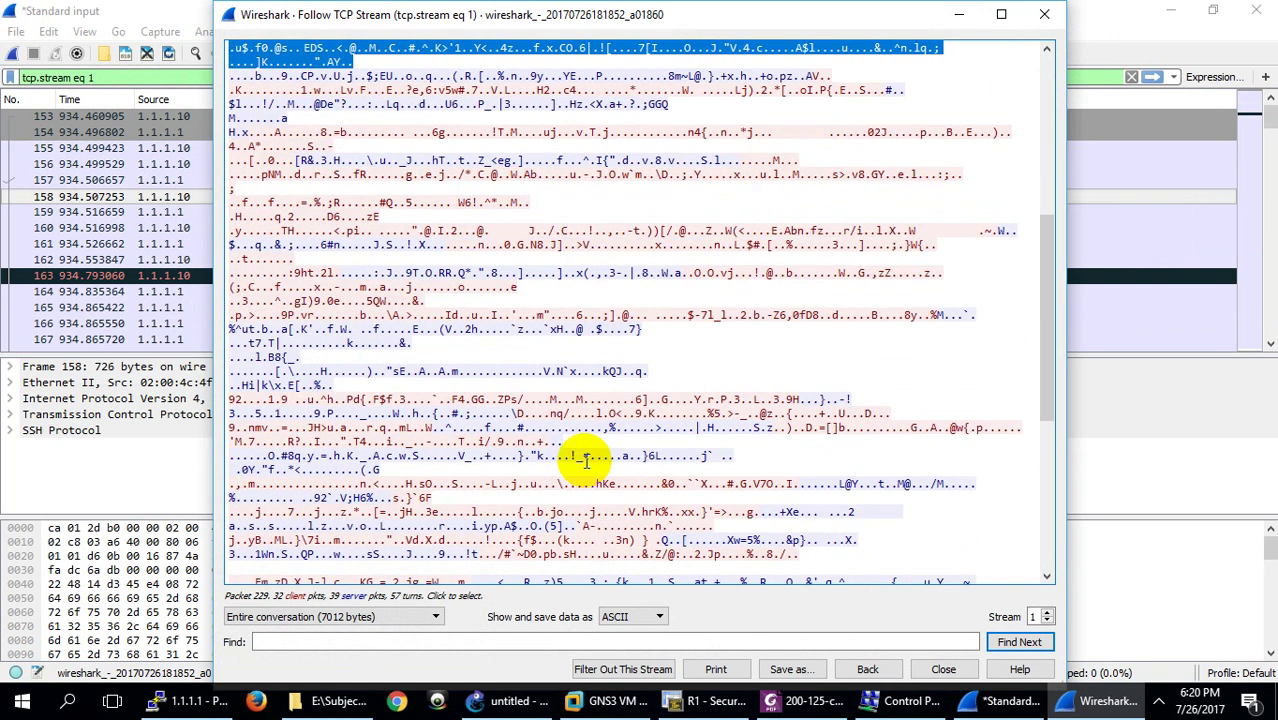
pyautogui.scroll(11, 585, 460)
pyautogui.click(505, 366)
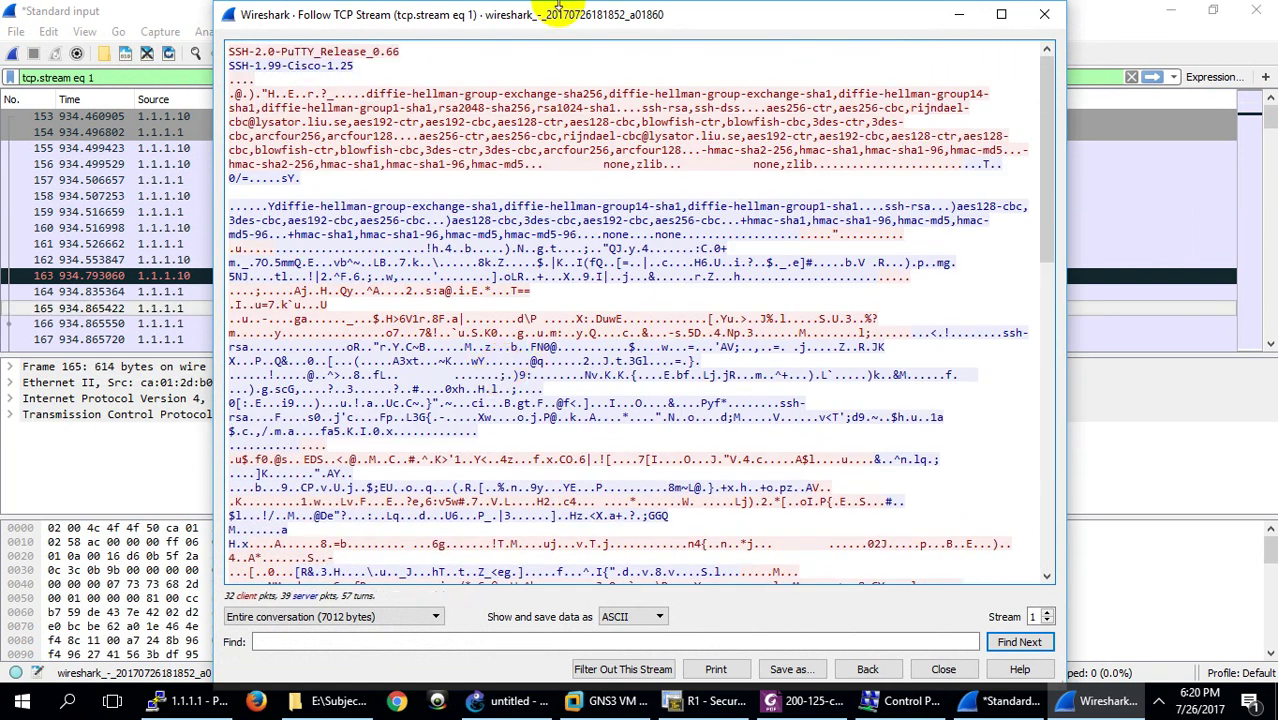
pyautogui.doubleClick(465, 320)
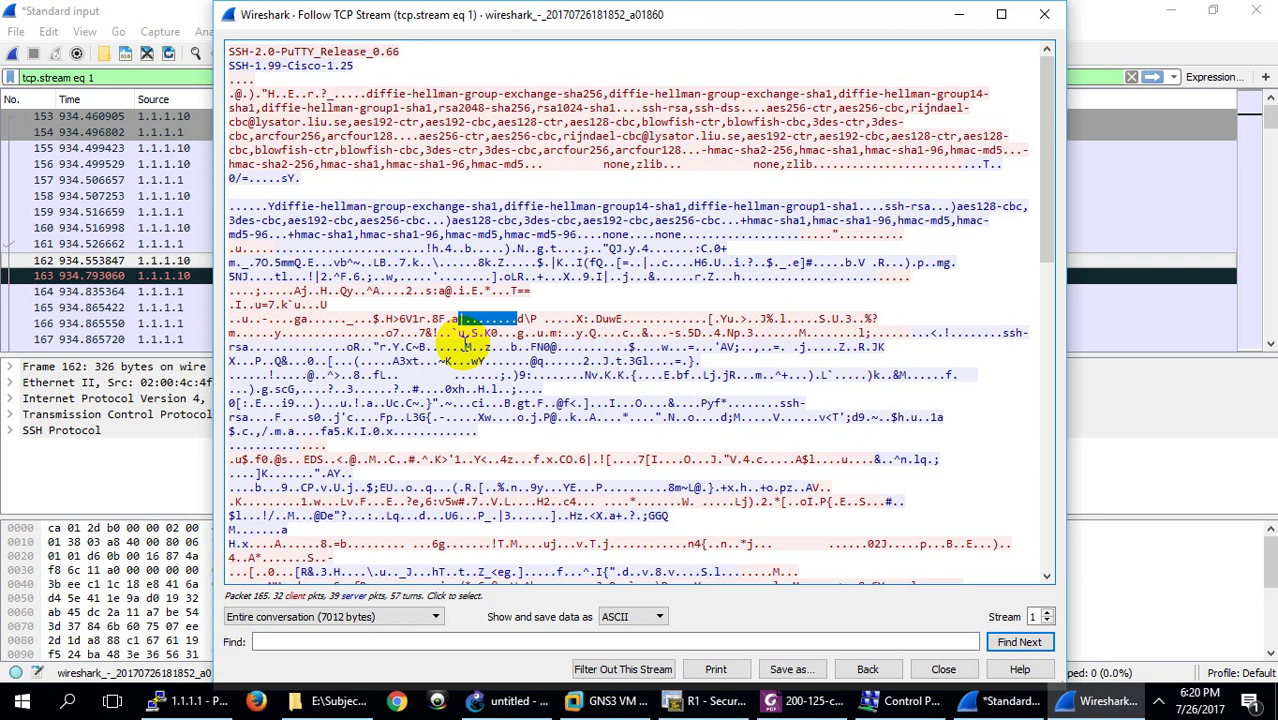
pyautogui.scroll(-15, 465, 342)
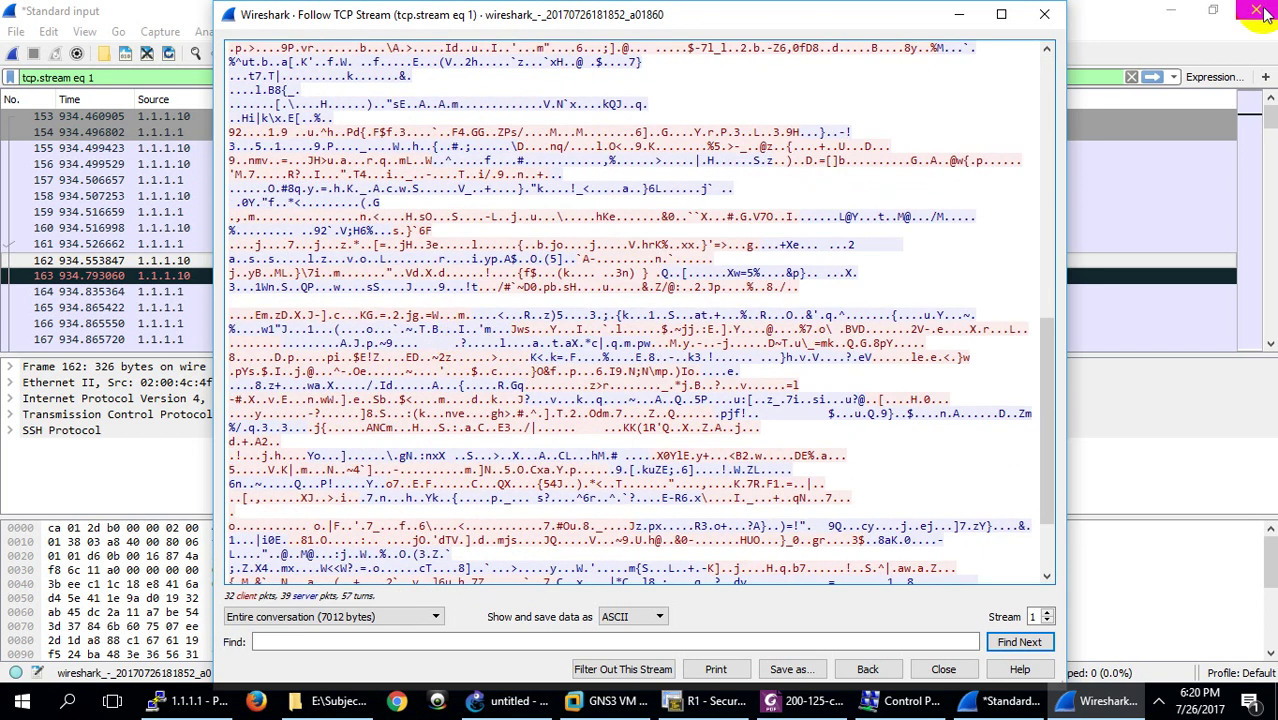
pyautogui.click(1040, 18)
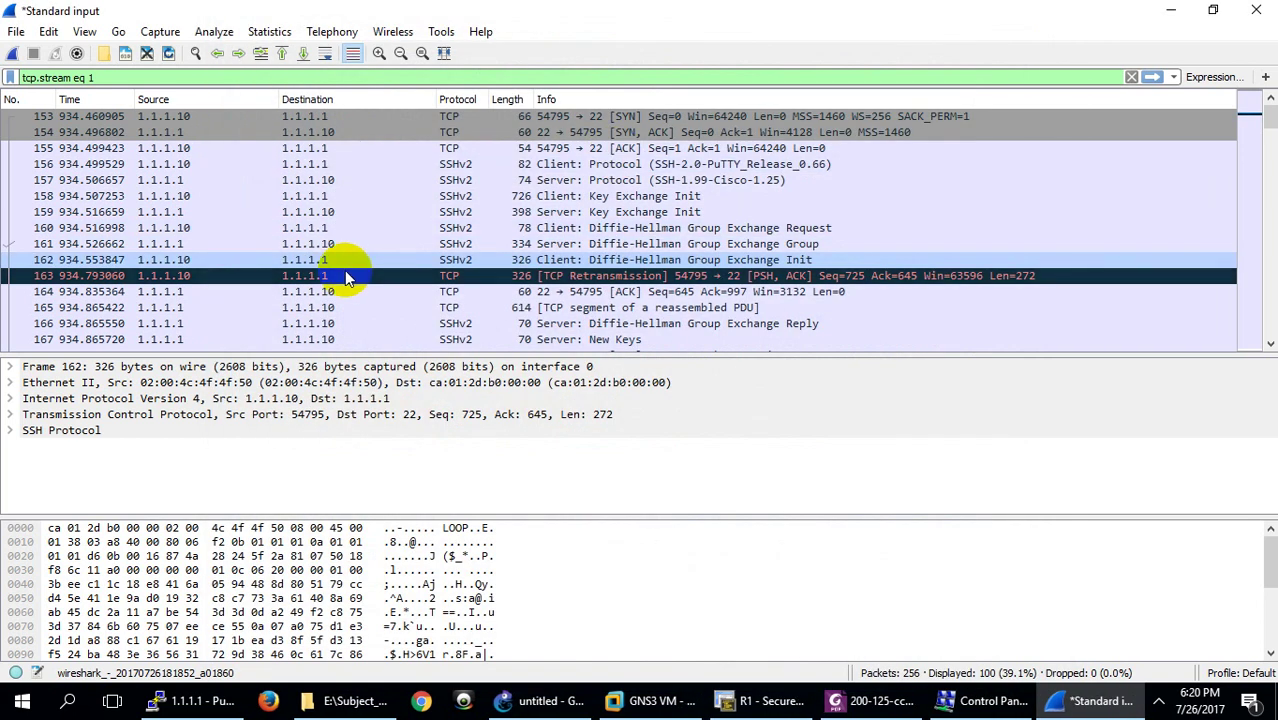
# Quit Wireshark without saving and stop the capture on the R1–Cloud1 link
pyautogui.click(1256, 10)
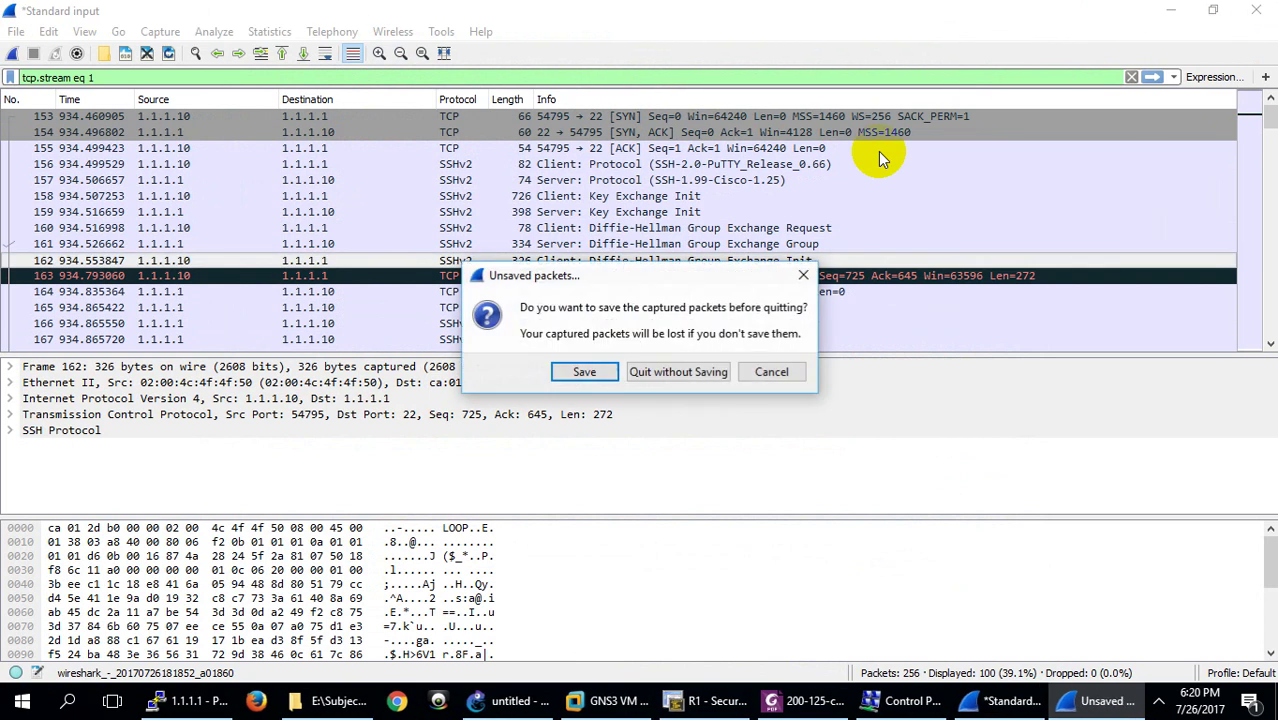
pyautogui.click(645, 375)
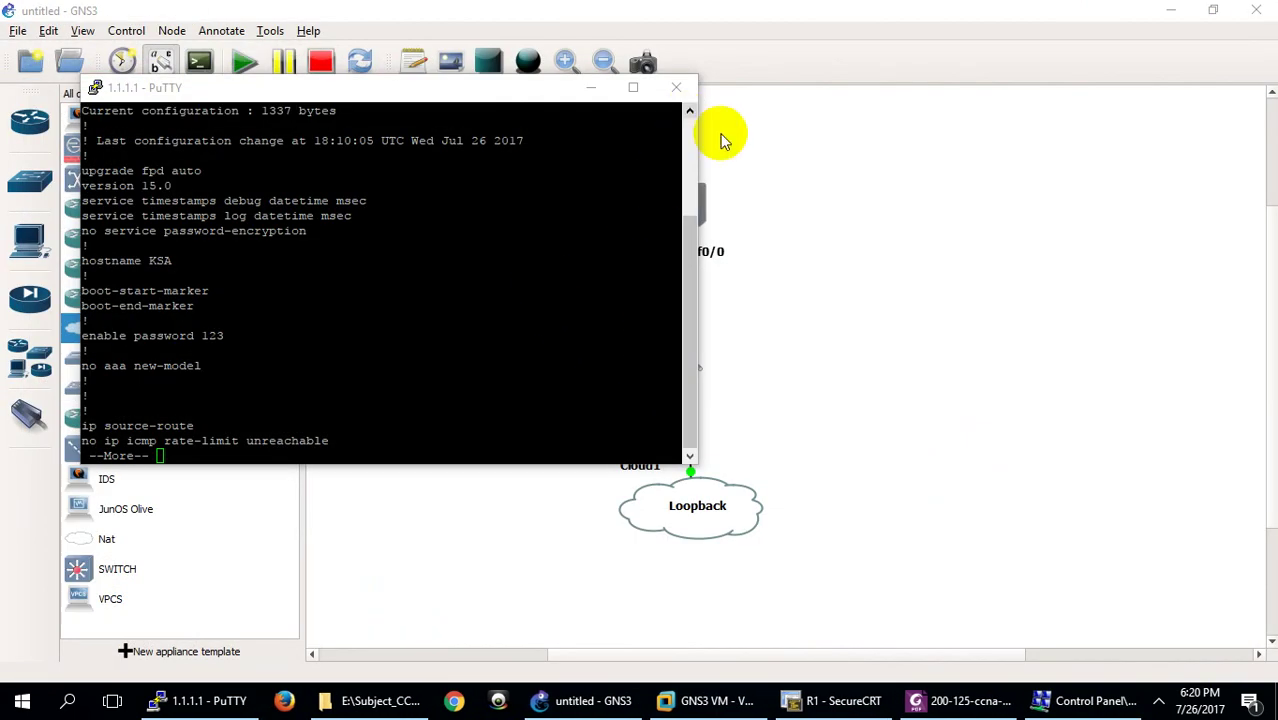
pyautogui.click(725, 140)
pyautogui.rightClick(686, 356)
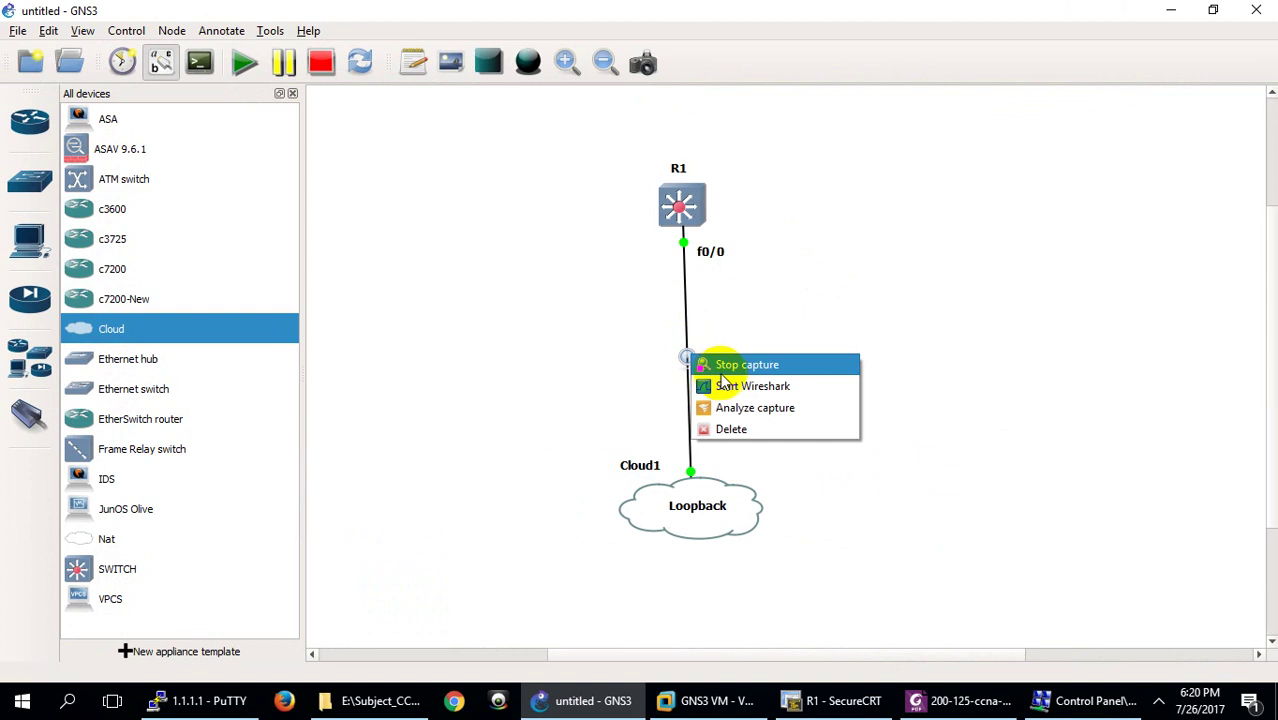
pyautogui.click(725, 368)
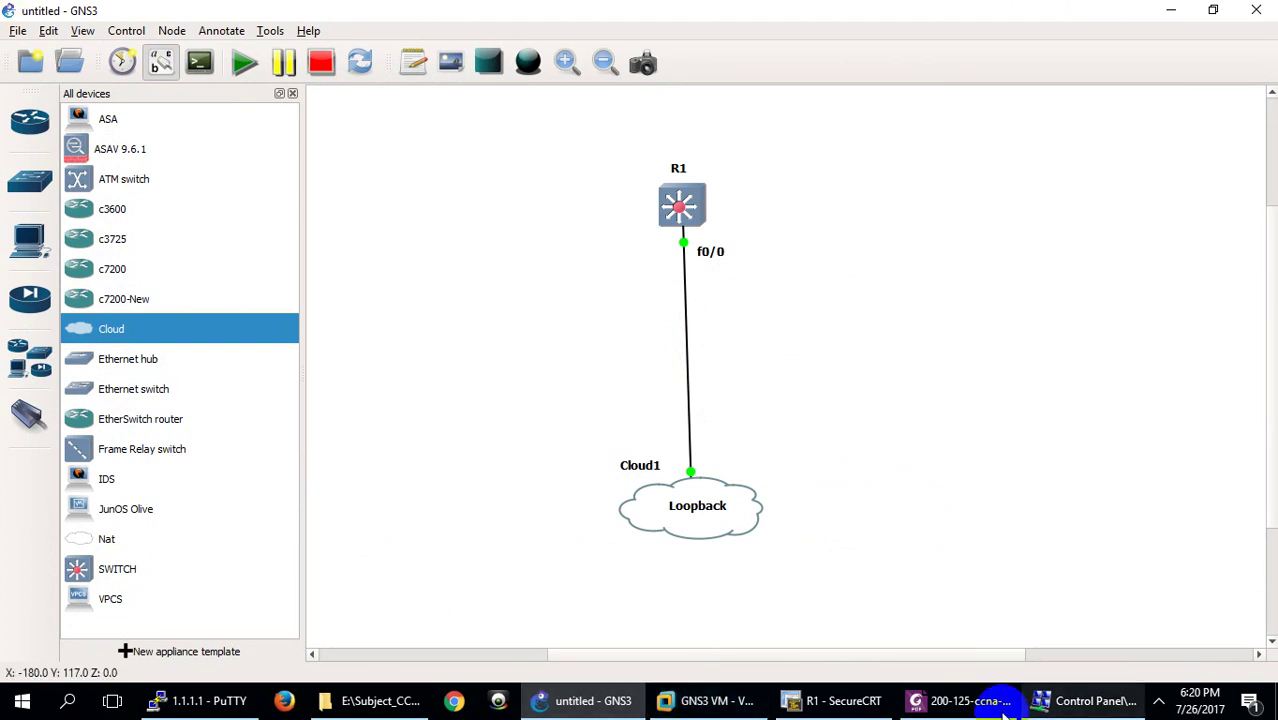
# Highlight outline items 6.5.c to 6.5.d, Access to device through Login banner, in the CCNA PDF
pyautogui.click(955, 705)
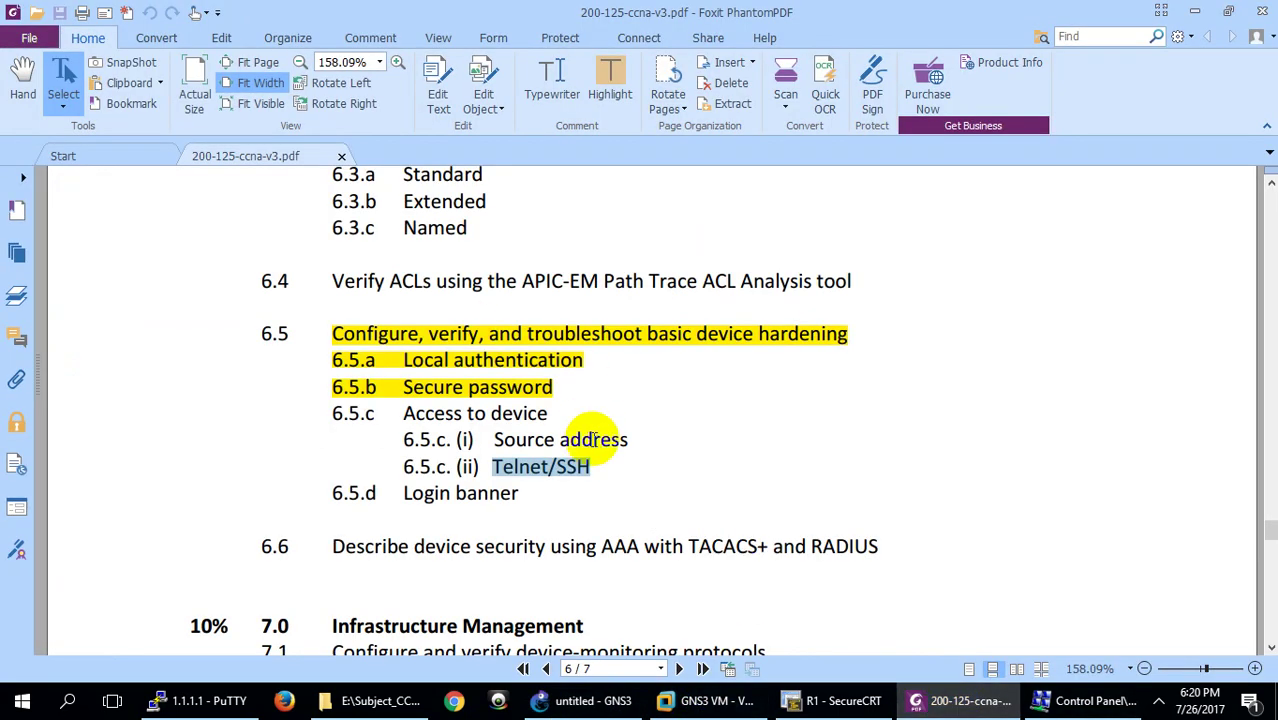
pyautogui.click(580, 470)
pyautogui.moveTo(515, 492); pyautogui.dragTo(328, 408)
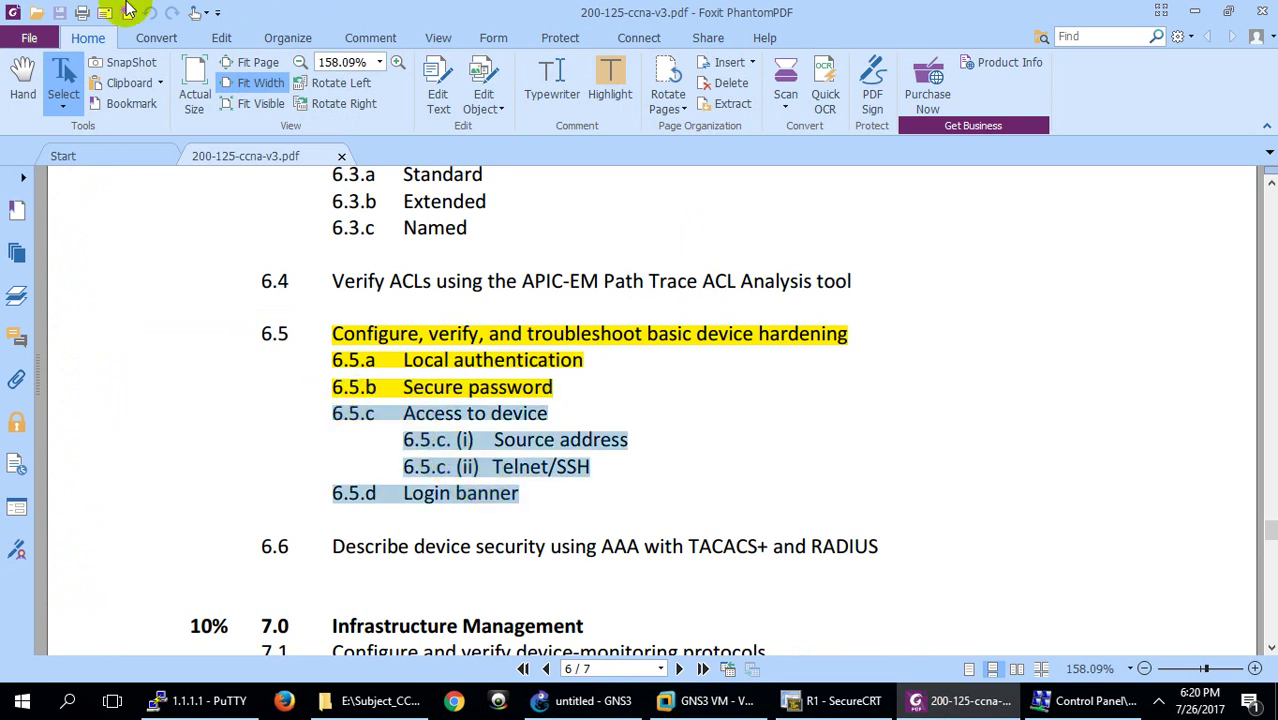
pyautogui.click(610, 95)
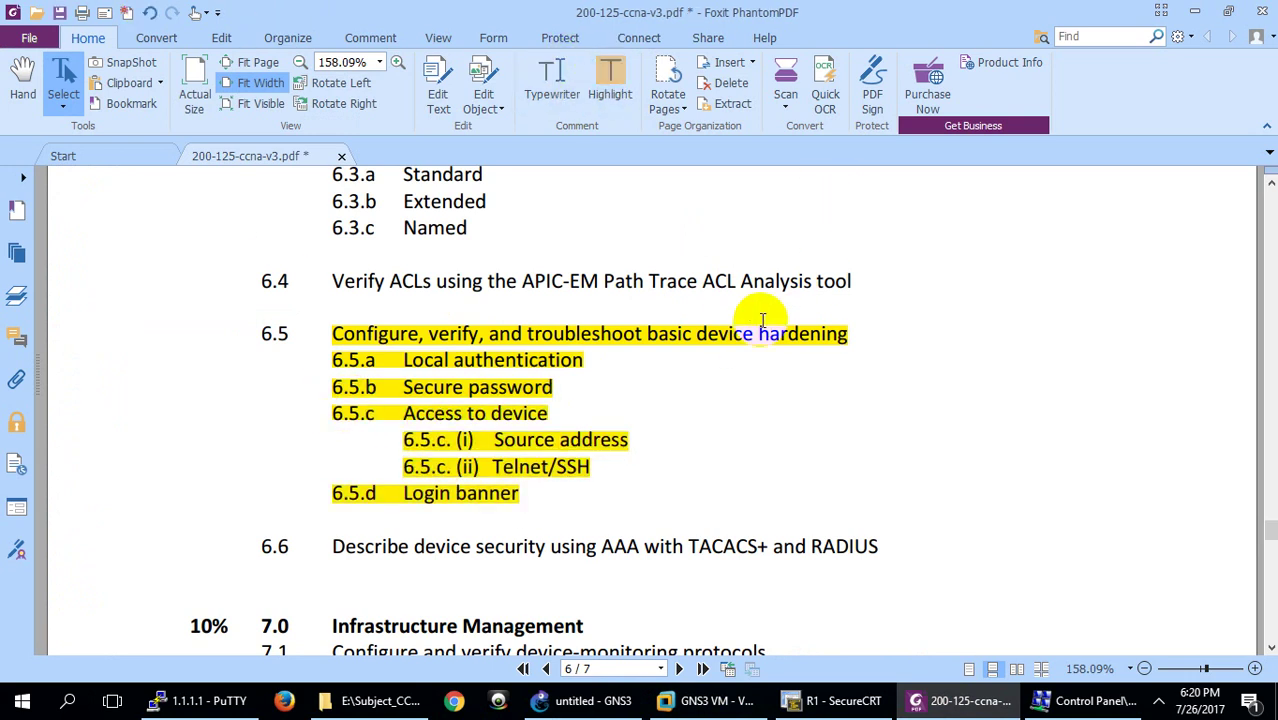
pyautogui.scroll(10, 921, 430)
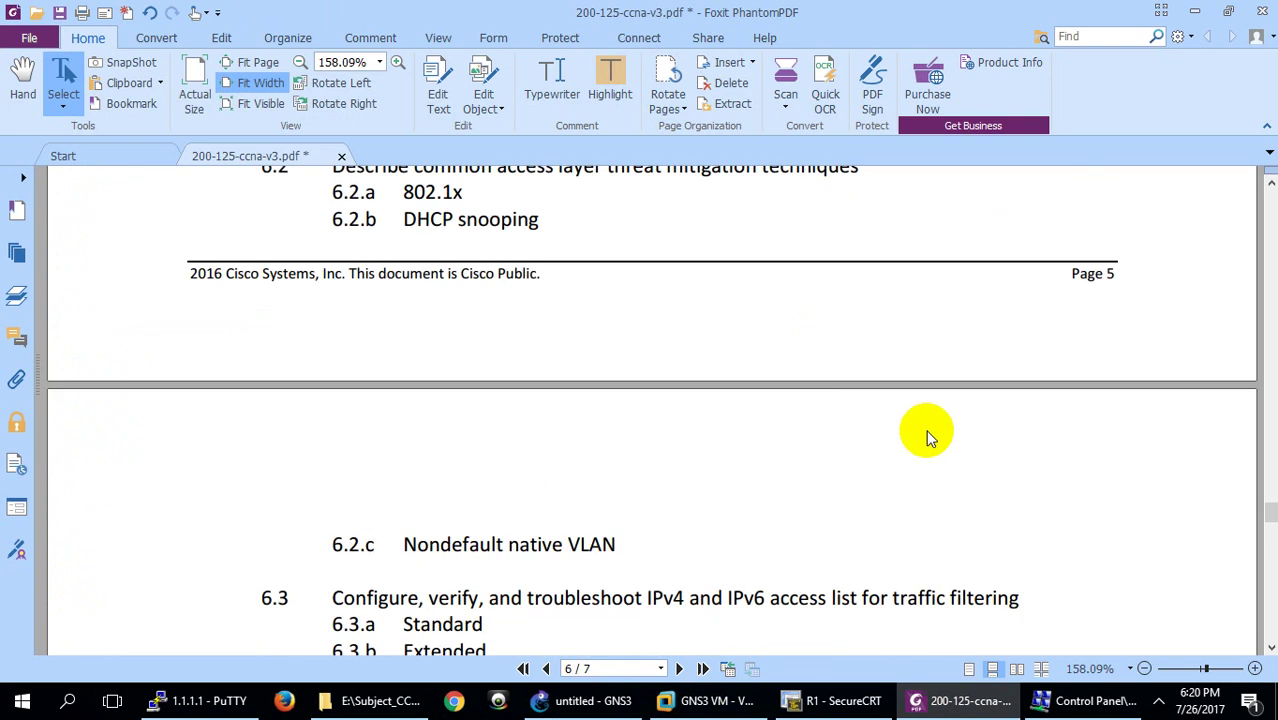
pyautogui.scroll(15, 950, 430)
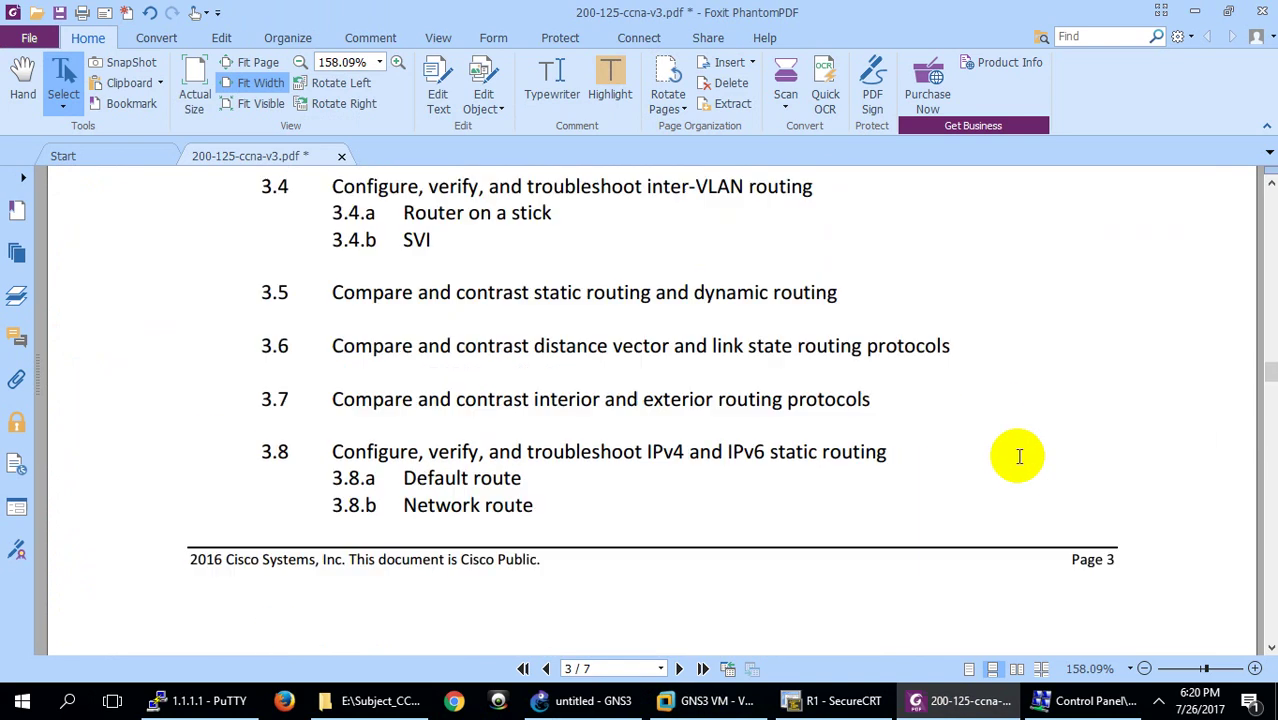
pyautogui.scroll(15, 1020, 460)
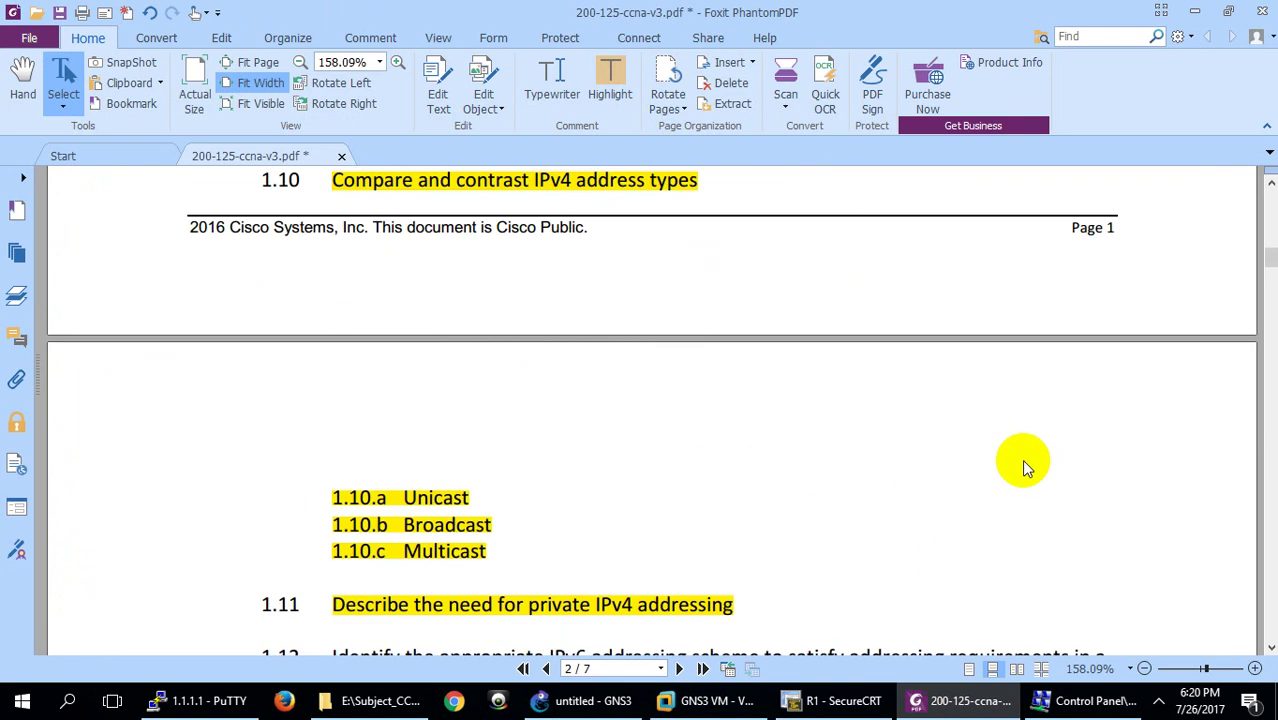
pyautogui.scroll(4, 1021, 460)
pyautogui.scroll(-5, 990, 460)
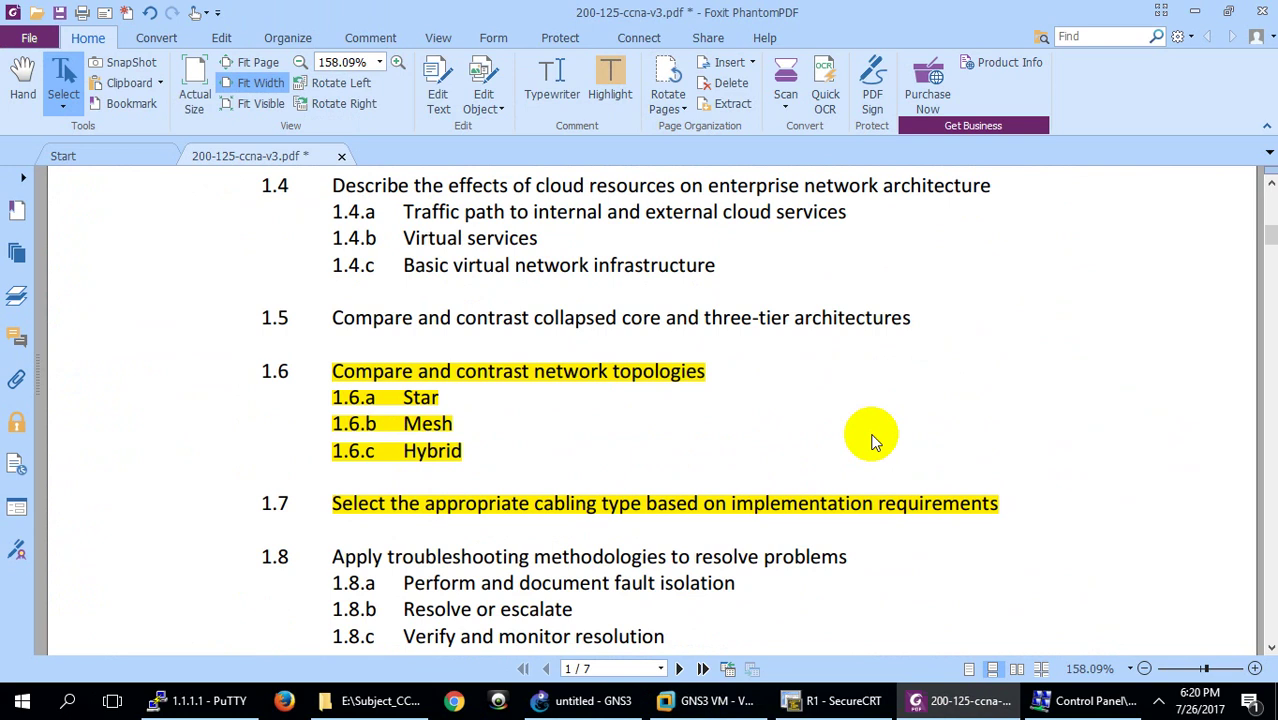
pyautogui.scroll(-10, 542, 420)
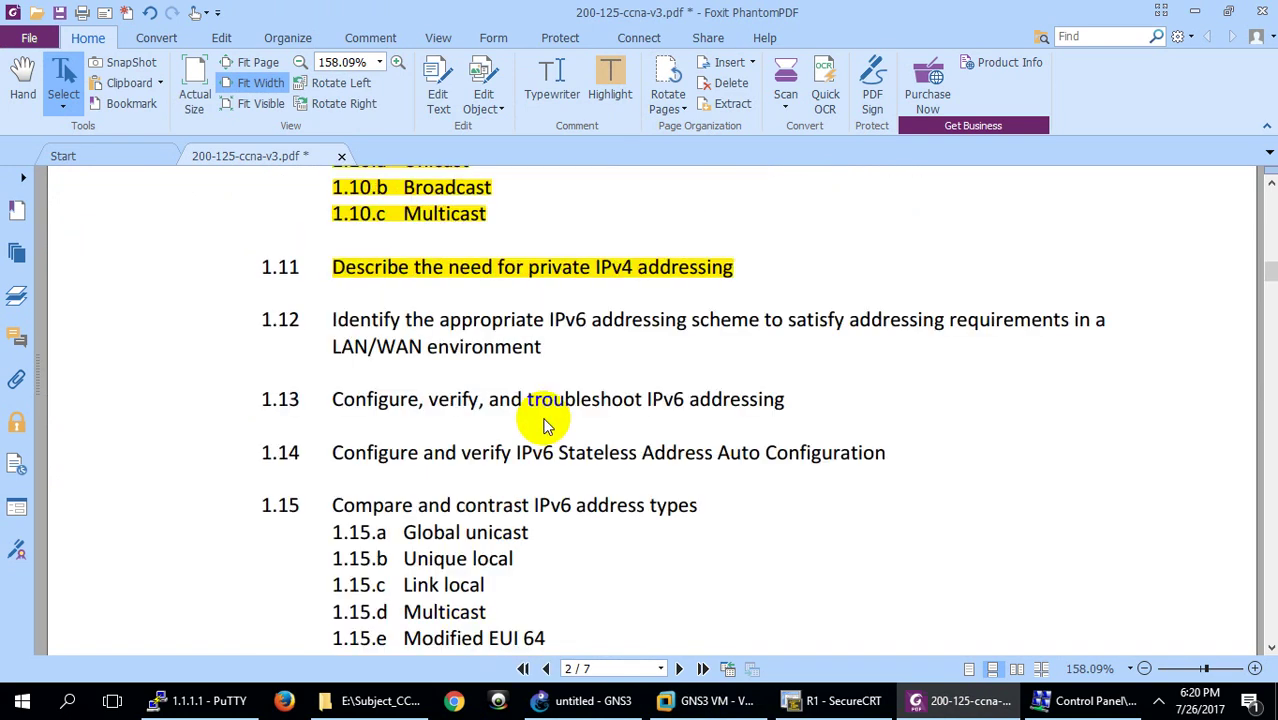
pyautogui.scroll(3, 542, 422)
pyautogui.scroll(-10, 542, 420)
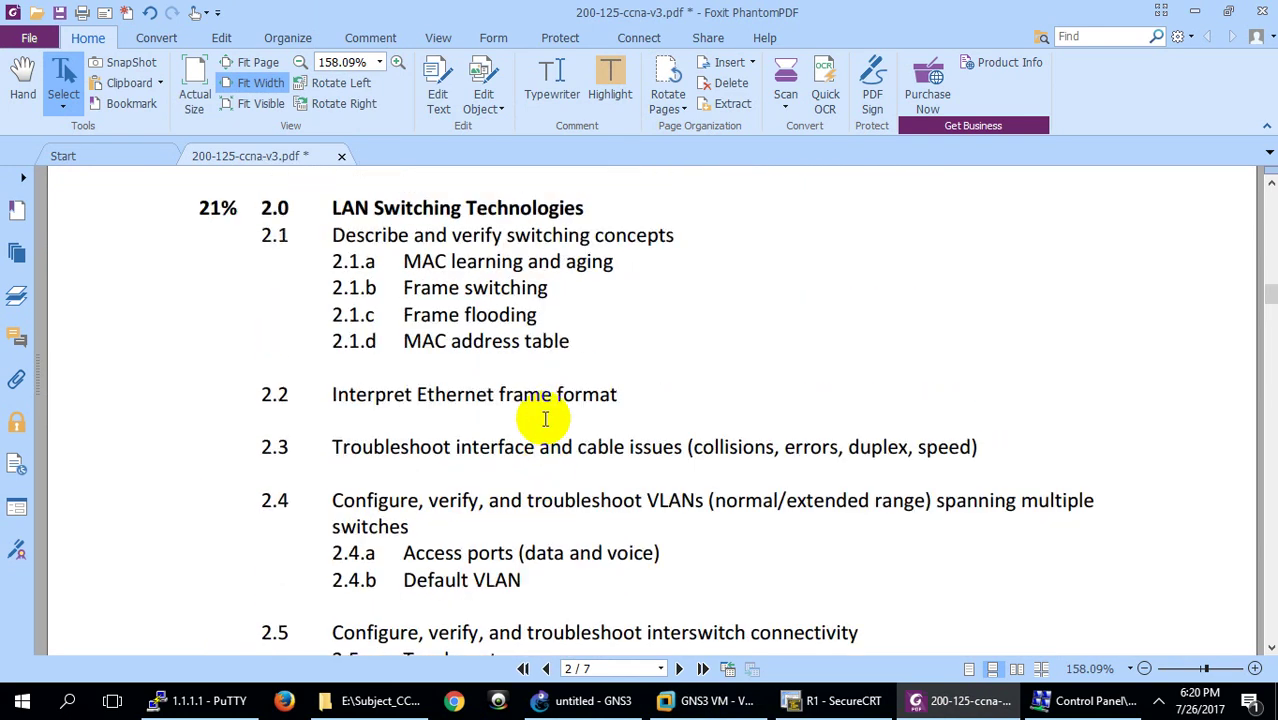
pyautogui.scroll(1, 542, 414)
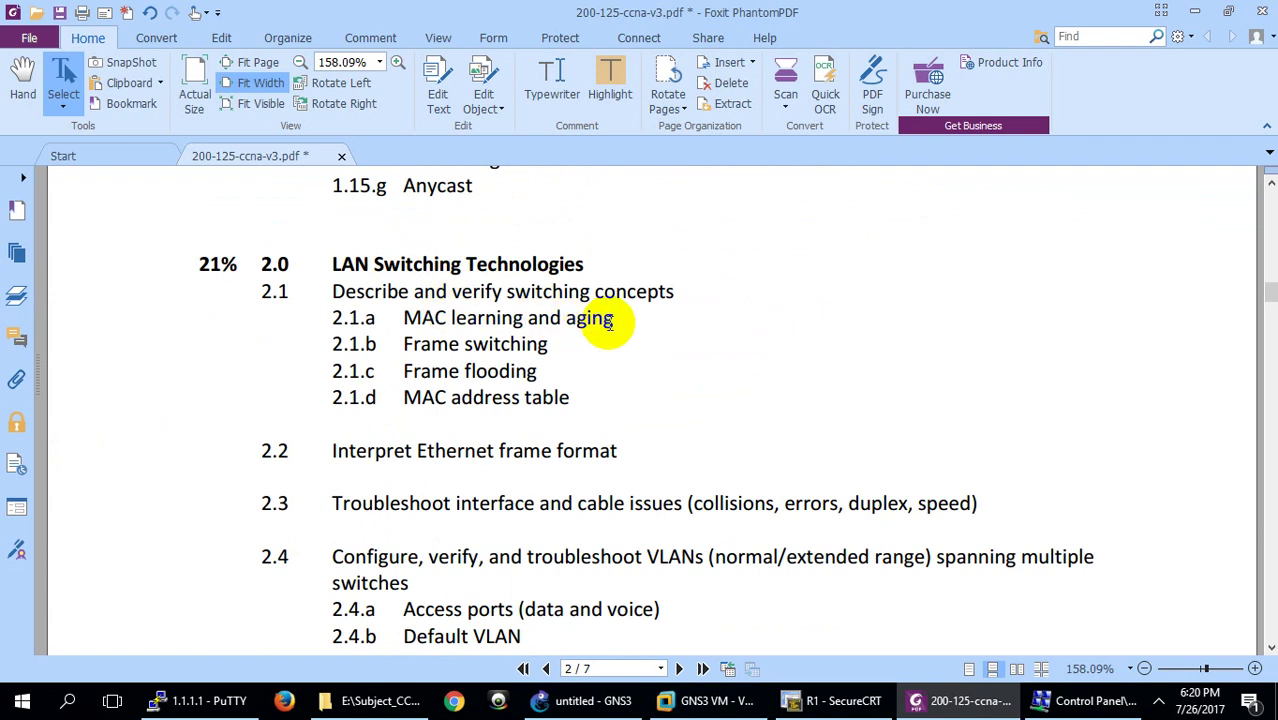
pyautogui.moveTo(613, 318); pyautogui.dragTo(419, 318)
pyautogui.moveTo(551, 347); pyautogui.dragTo(431, 346)
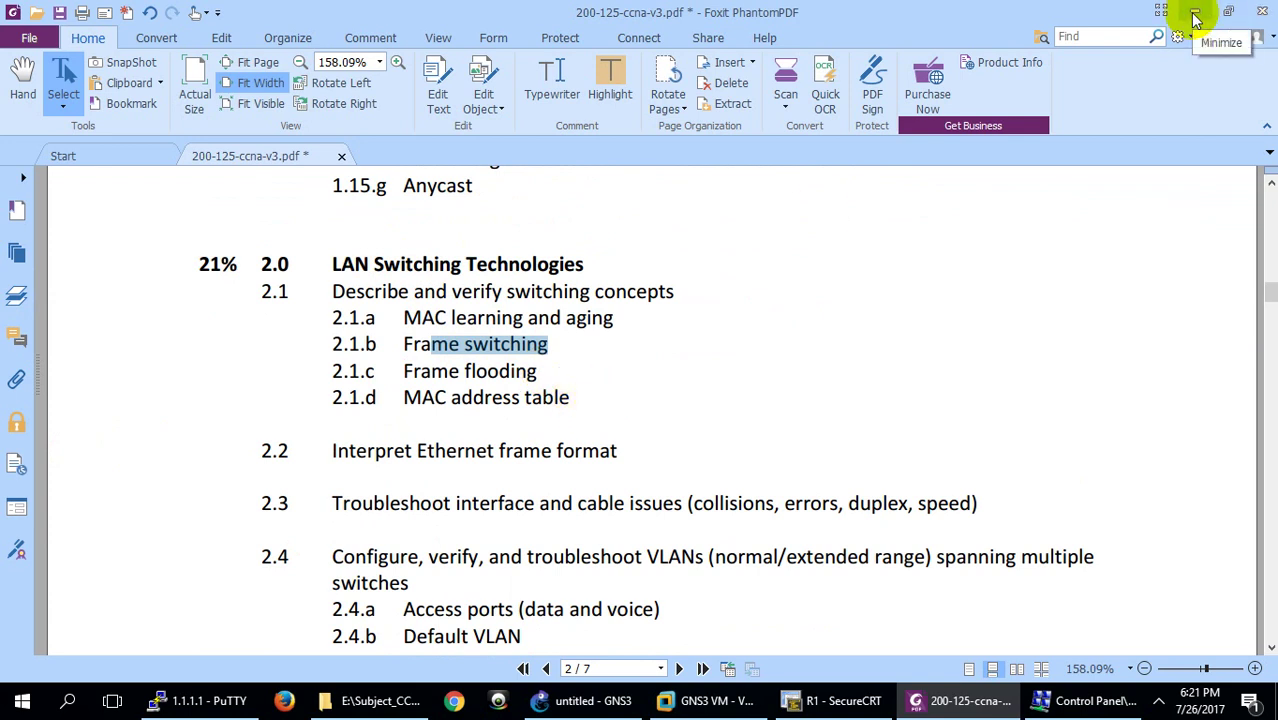
pyautogui.click(461, 292)
pyautogui.moveTo(680, 292); pyautogui.dragTo(345, 298)
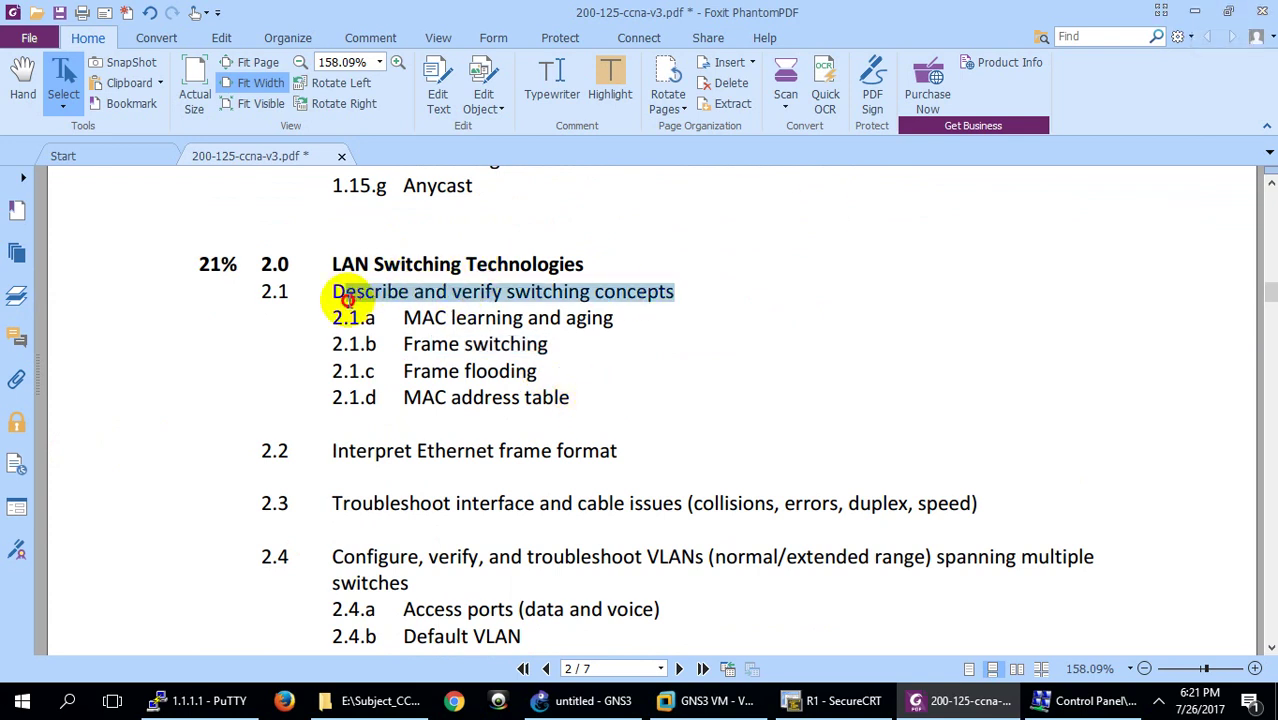